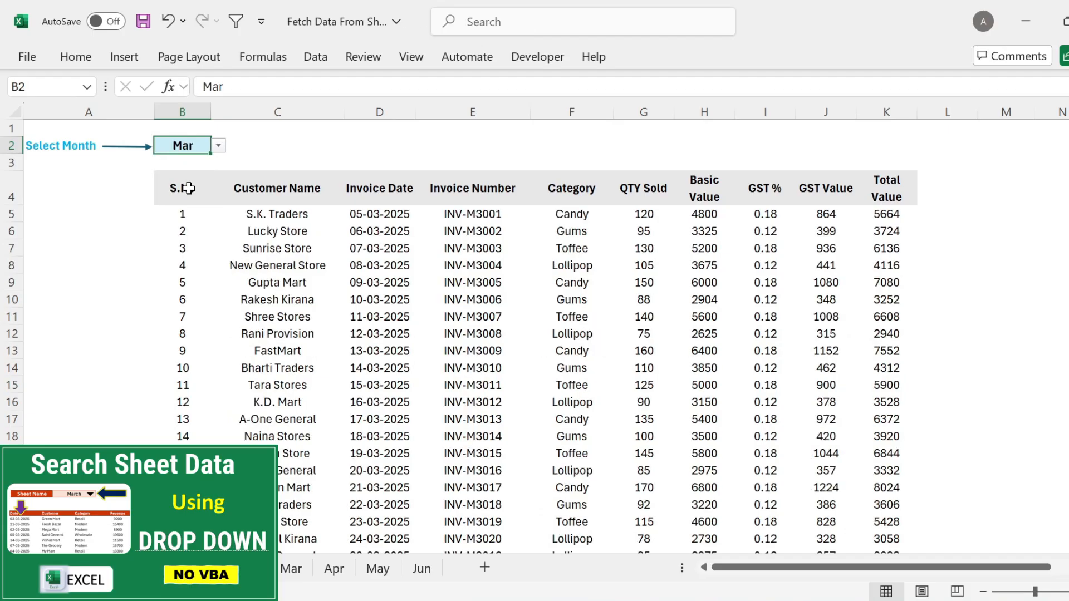
Try the month selectors in the example workbooks, picking another month from the list and the Jan, Feb and Mar options
left_click(218, 145)
left_click(179, 212)
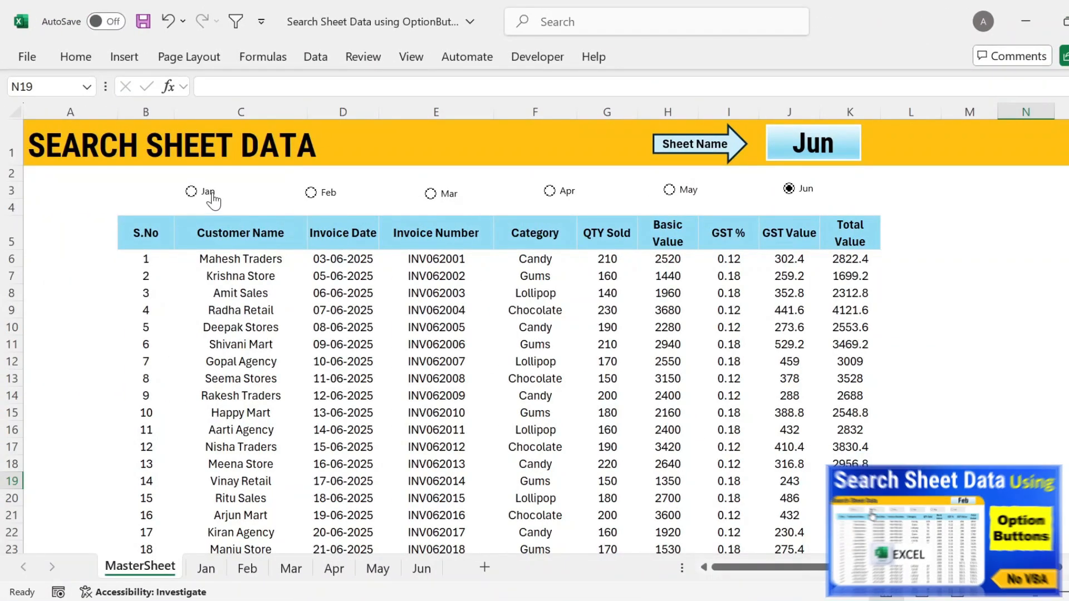
left_click(191, 192)
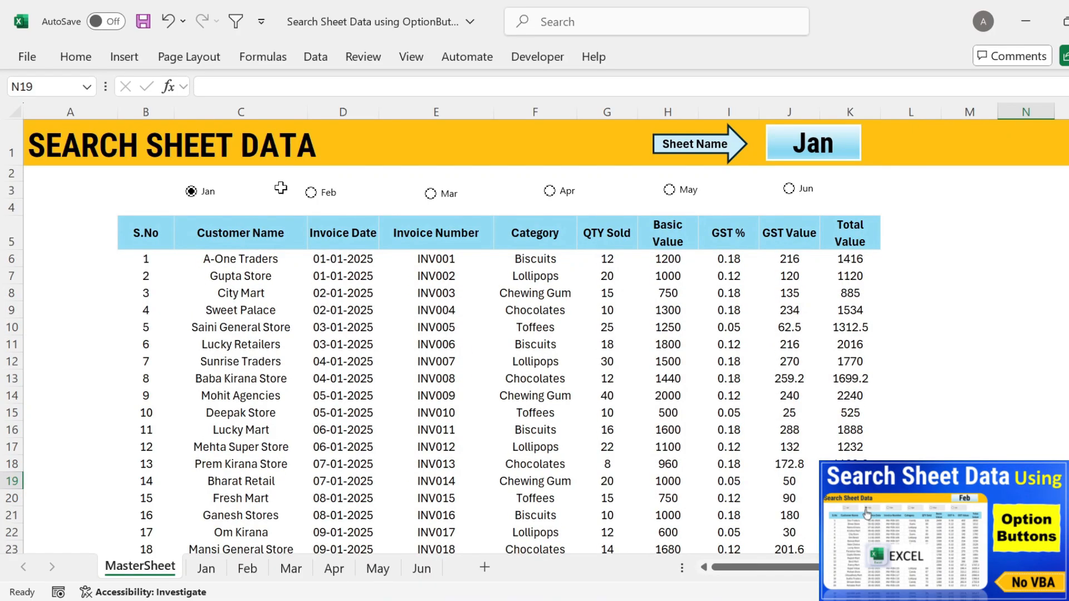
left_click(310, 193)
left_click(432, 195)
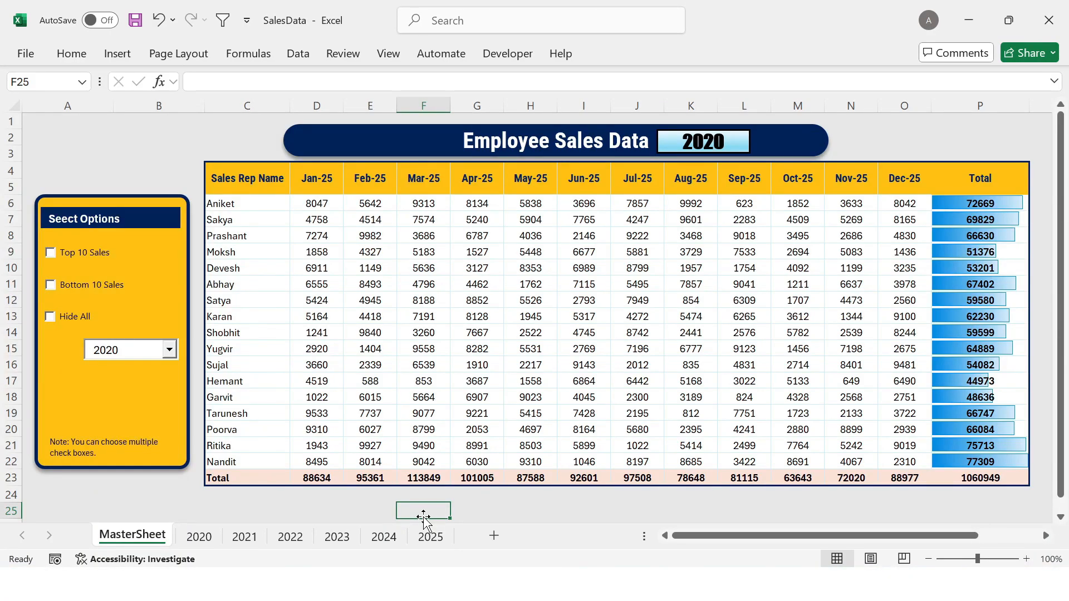
Display the employee sales data for 2021, 2022 and 2023 in turn with the year selector
left_click(169, 350)
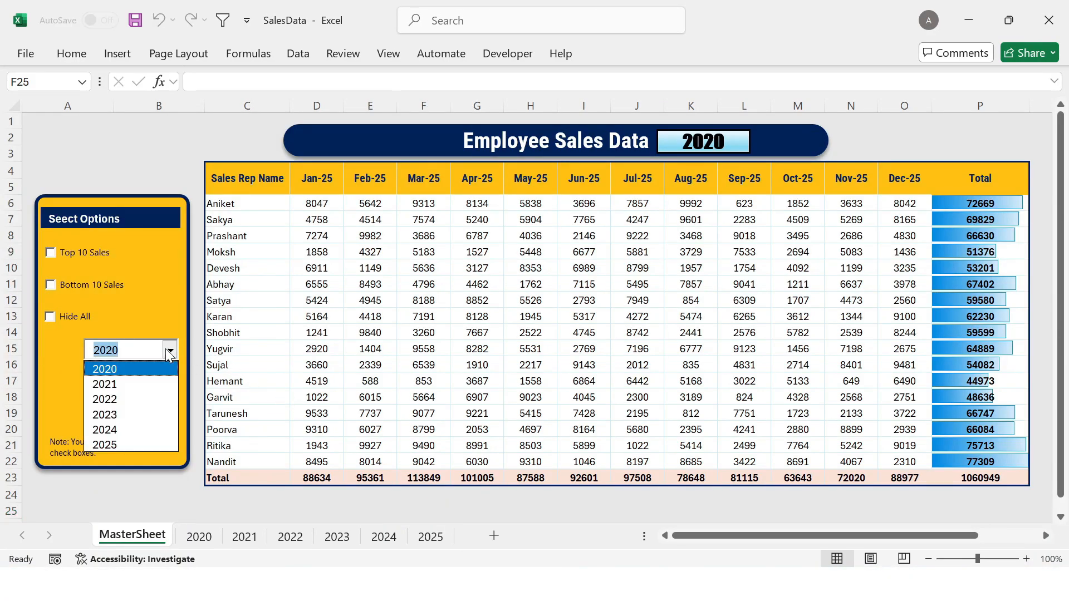
left_click(143, 388)
left_click(170, 350)
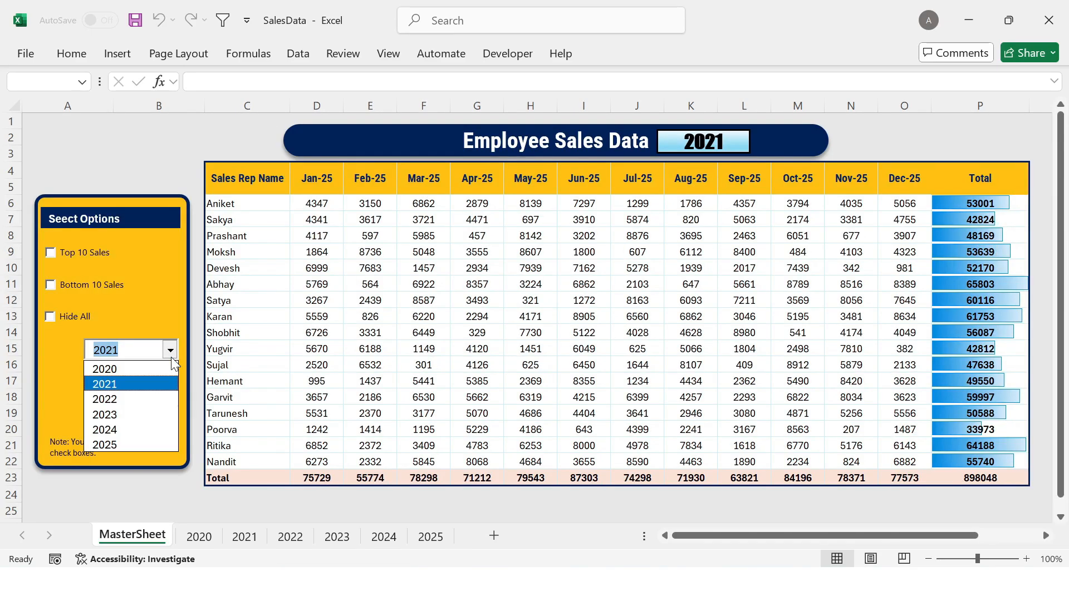
left_click(149, 402)
left_click(170, 352)
left_click(136, 416)
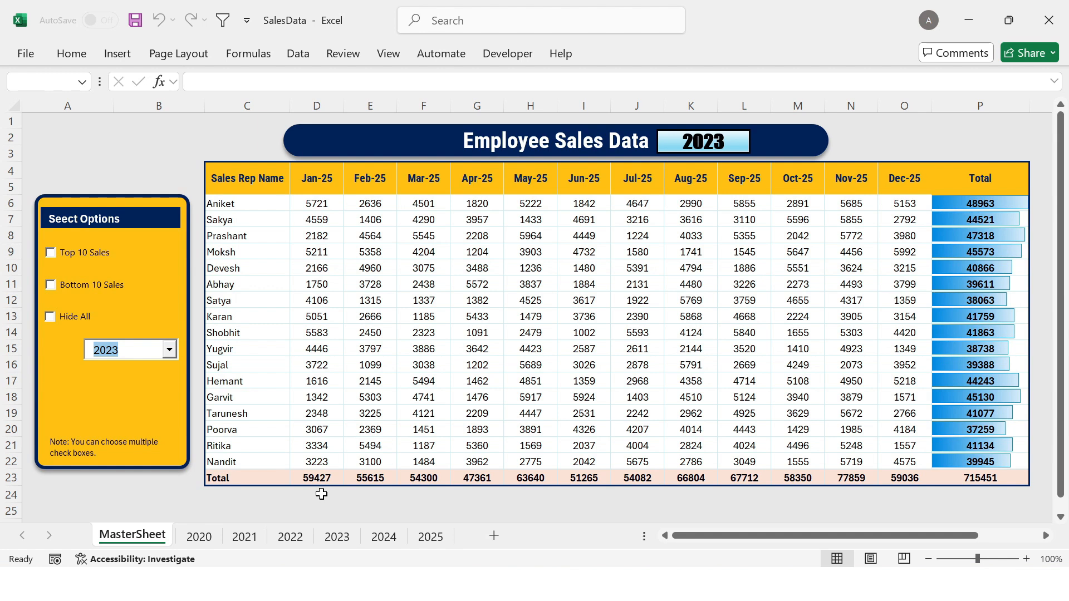
Turn on the Top 10 Sales, Bottom 10 Sales and Hide All options for the 2023 sales data
left_click(50, 254)
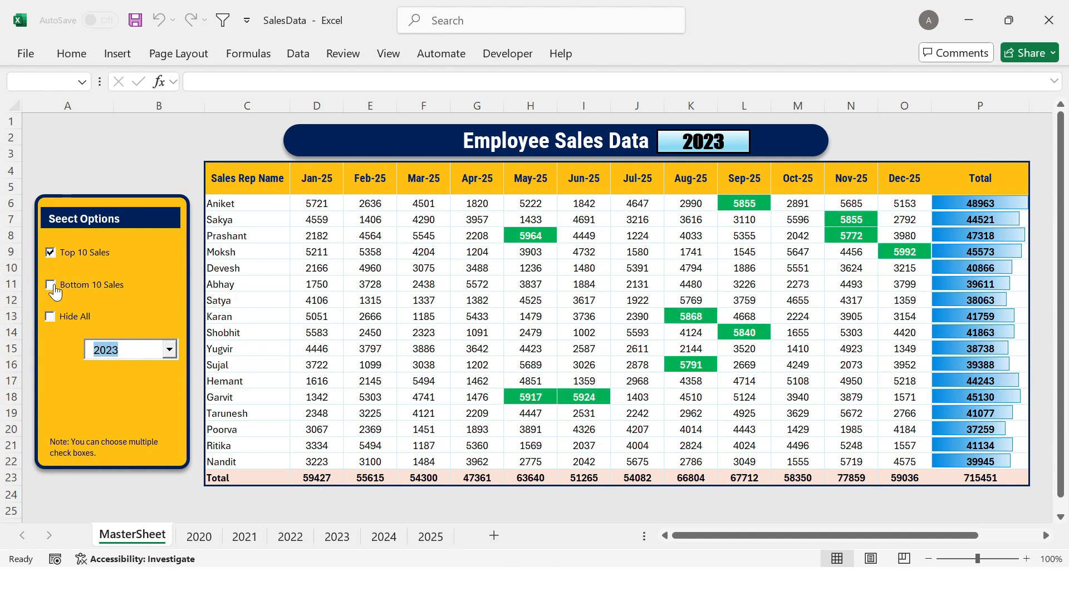
left_click(51, 285)
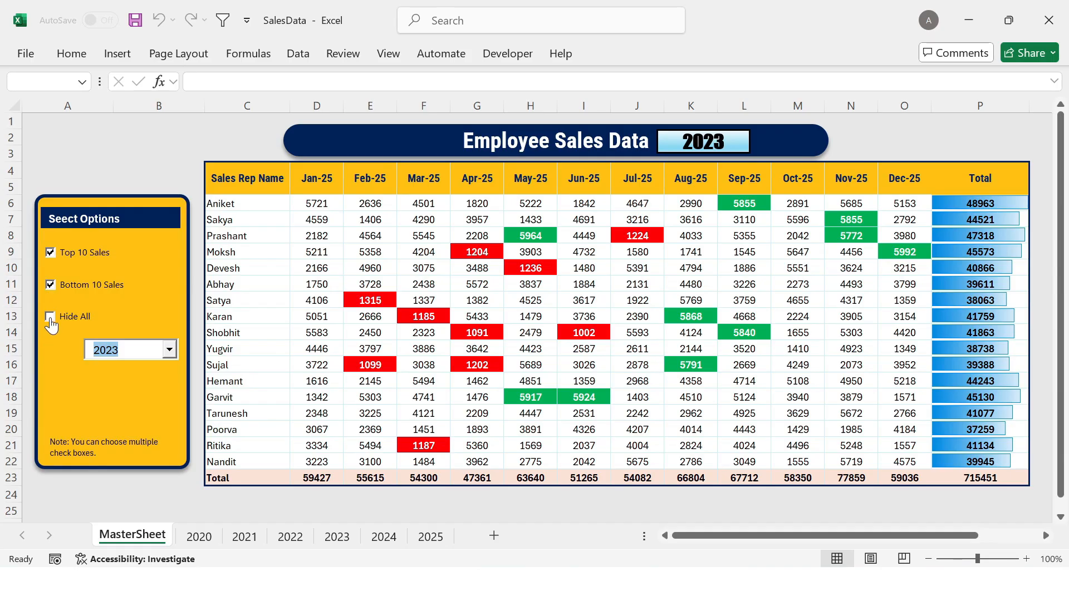
left_click(50, 320)
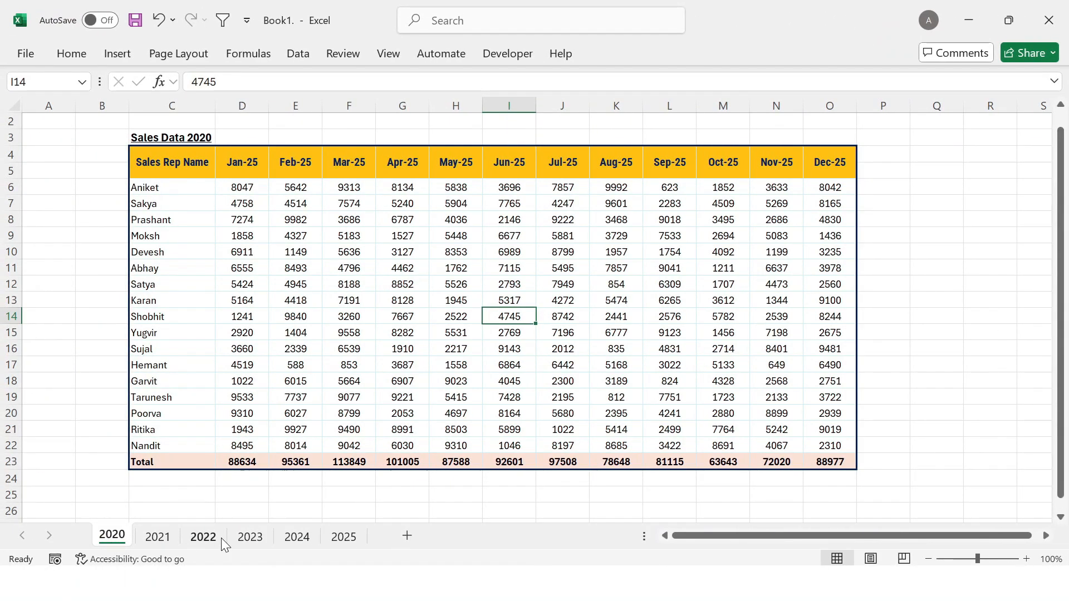
Look through the yearly sales tables on the 2021 to 2025 sheets
left_click(161, 537)
left_click(201, 537)
left_click(280, 533)
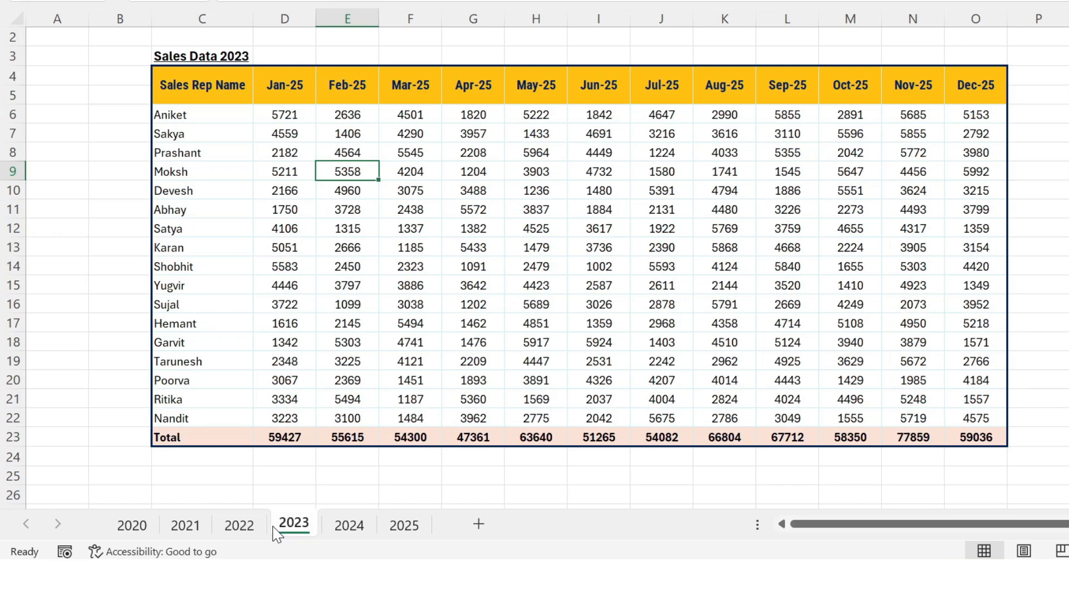
left_click(352, 532)
left_click(384, 532)
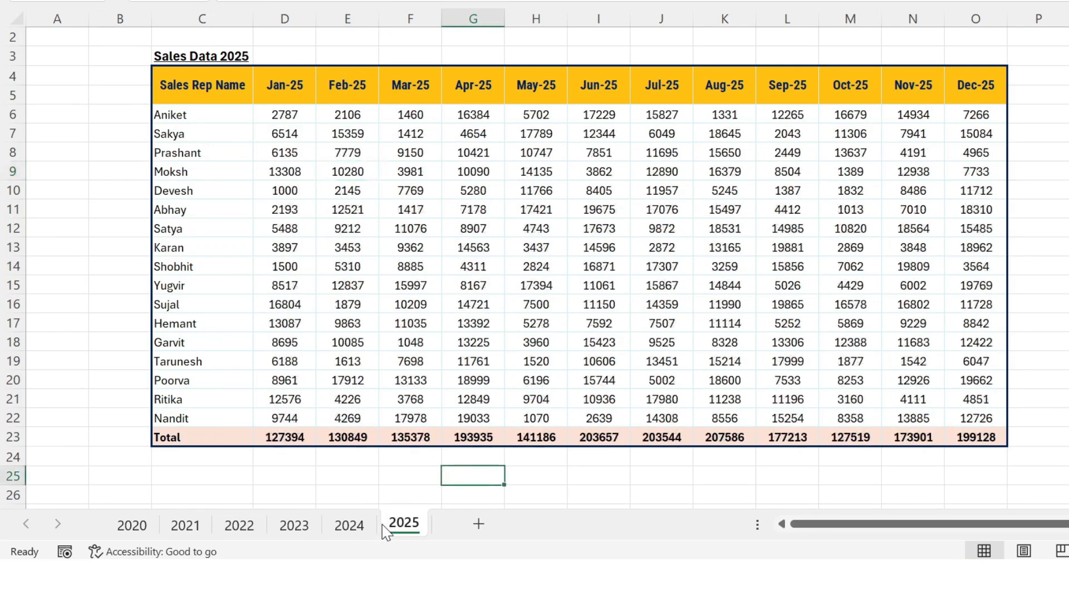
Add a new worksheet in front of the 2020 sheet and rename it MasterSheet
left_click(479, 524)
left_click_drag(478, 526, 107, 530)
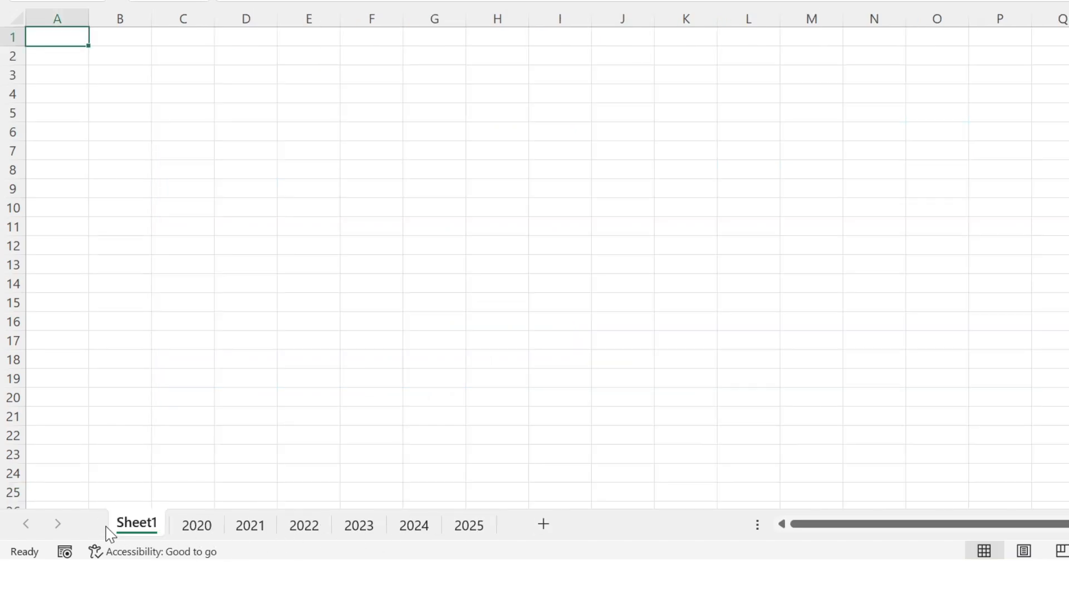
right_click(132, 529)
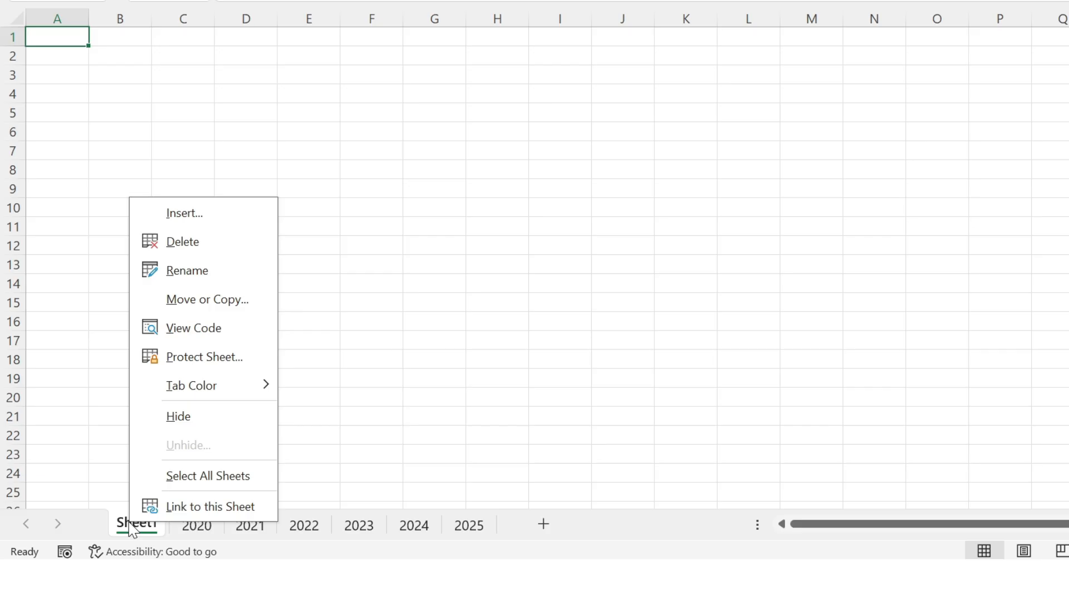
left_click(193, 272)
type("MasterSheet")
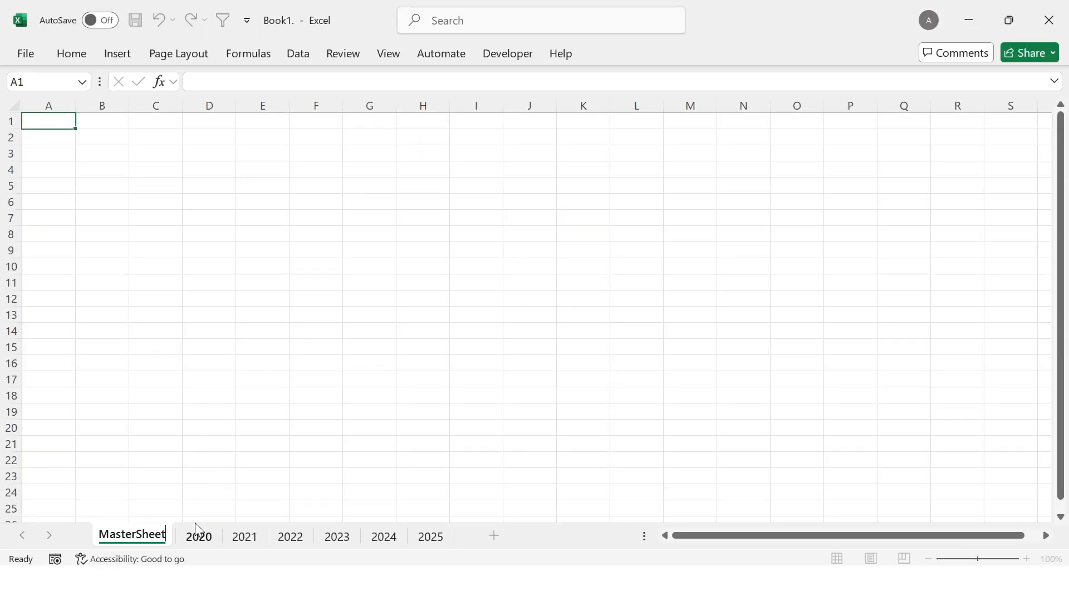
Examine where the sales table starts and ends on the yearly sheets, checking its header cell and last total cell
left_click(212, 540)
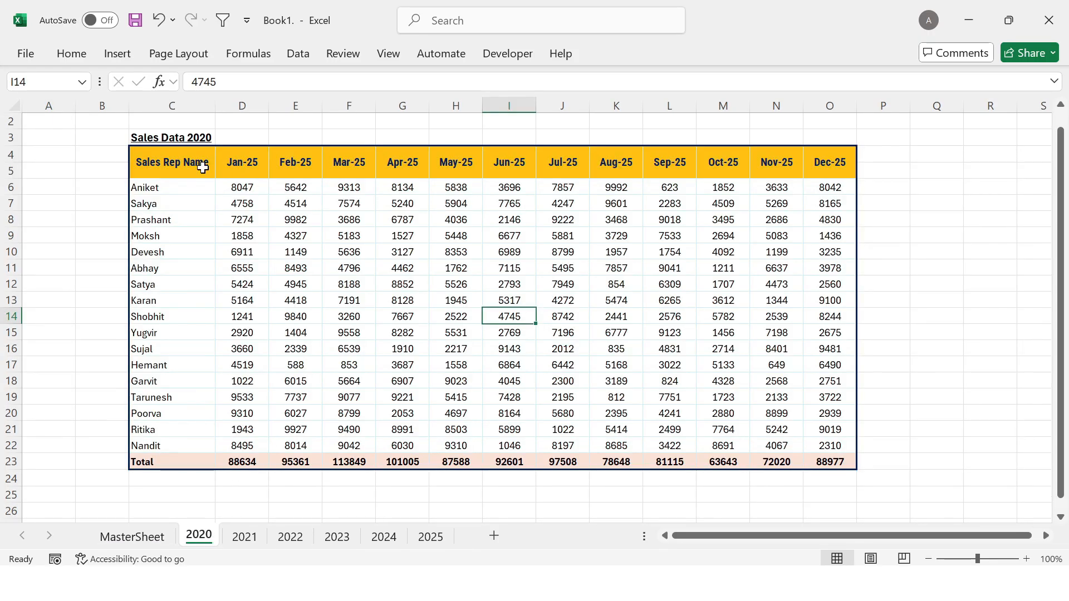
key("ctrl+End")
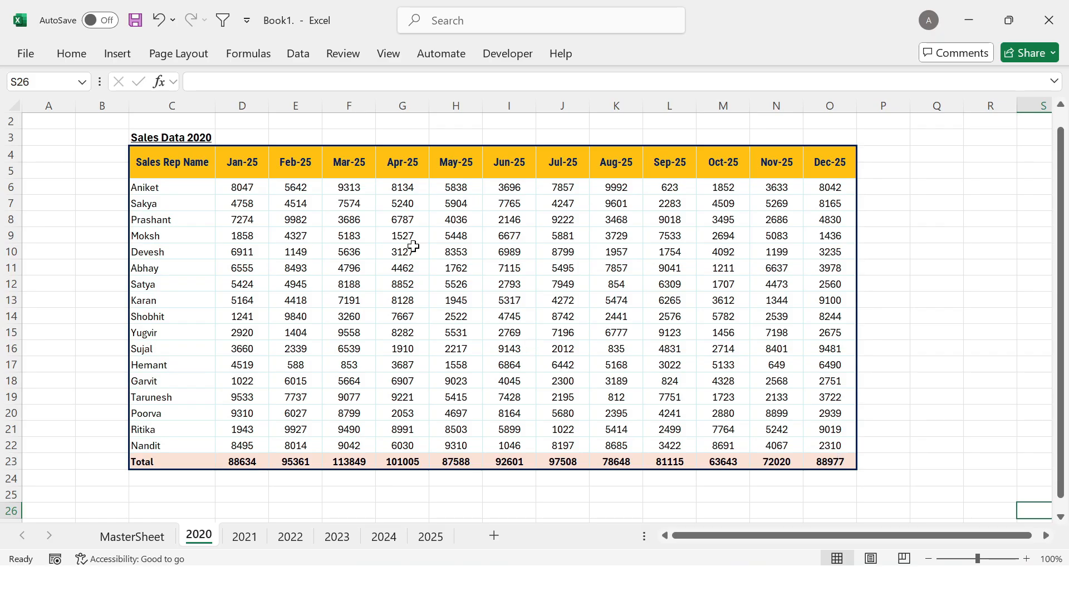
left_click(189, 156)
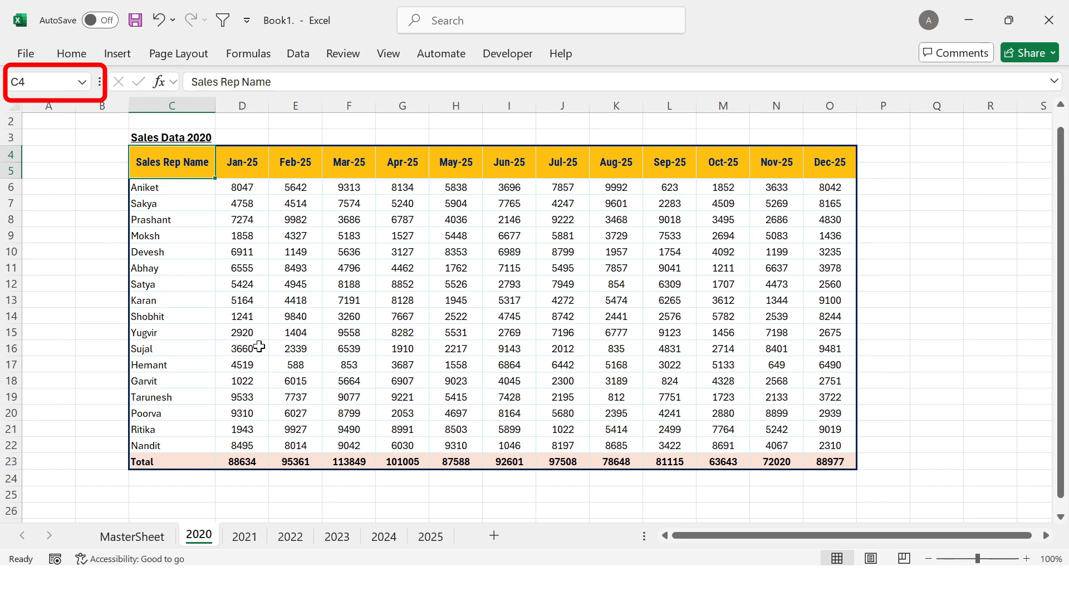
left_click(244, 536)
left_click(290, 537)
left_click(337, 537)
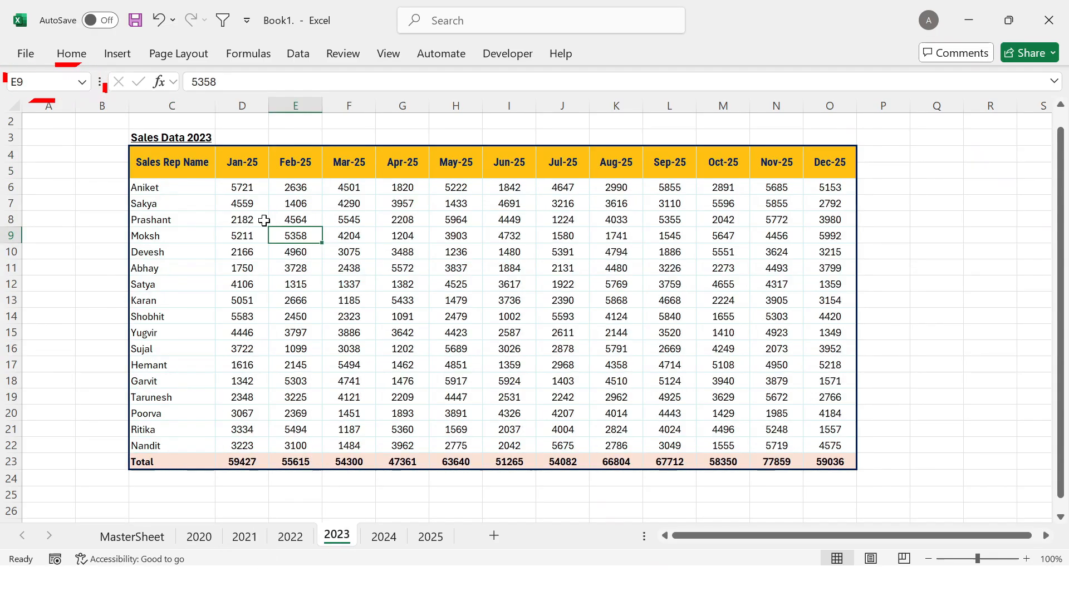
left_click(158, 152)
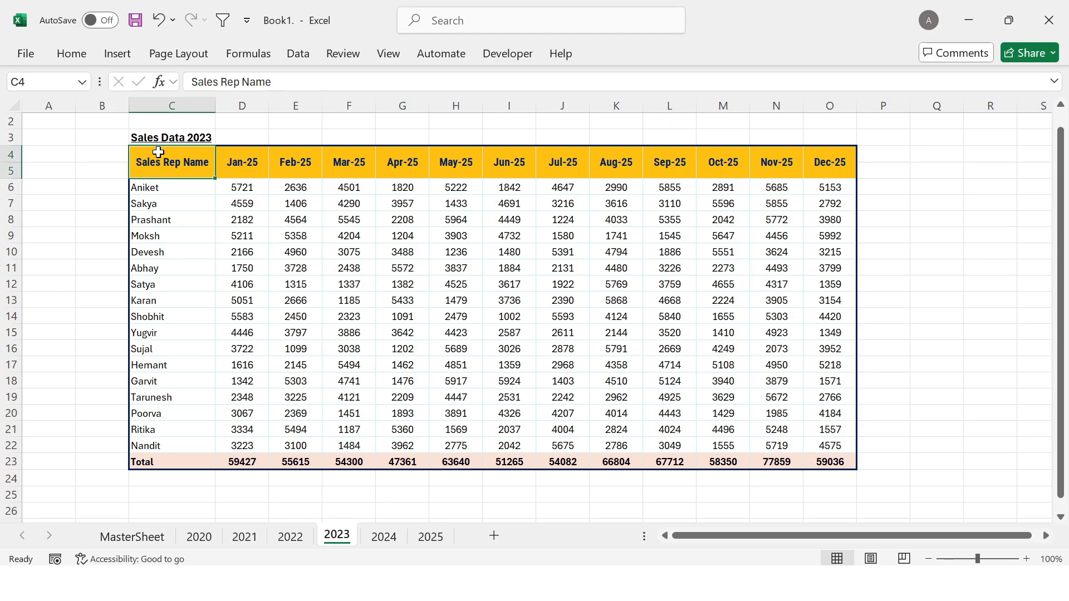
left_click(837, 461)
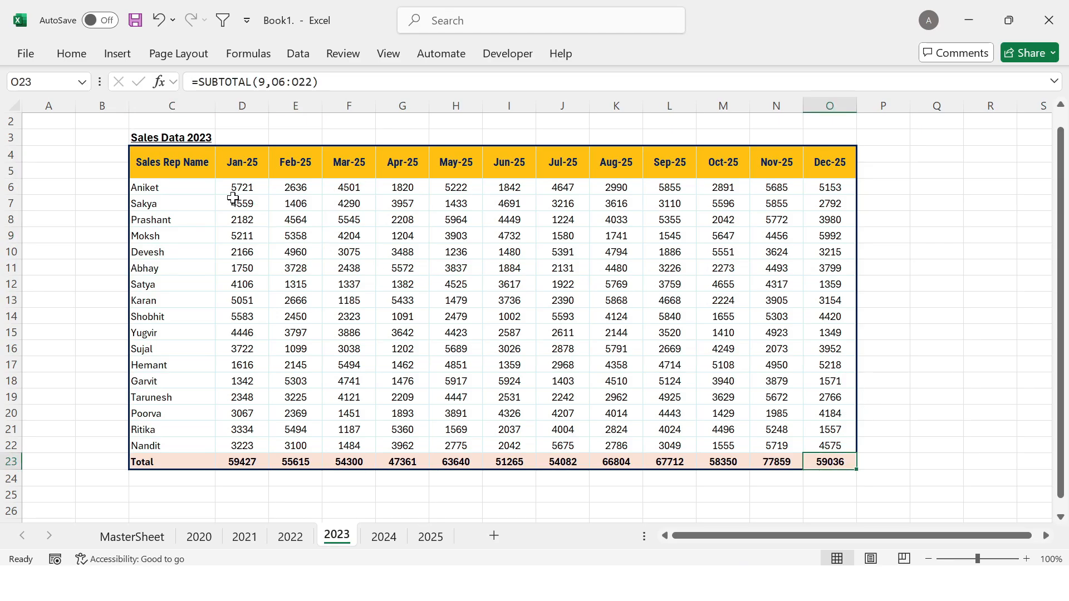
Copy the whole sales table C4:O23 from the 2023 sheet and paste it at cell C4 of MasterSheet
left_click(174, 163)
left_click_drag(244, 163, 497, 245)
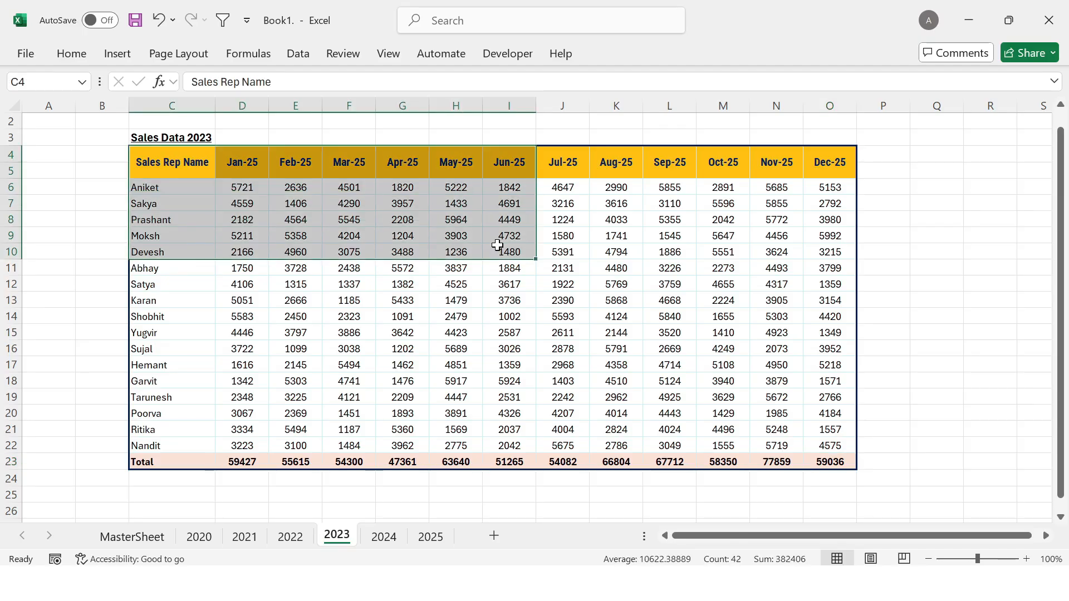
key("ctrl+shift+Right")
key("ctrl+shift+Down")
key("ctrl+c")
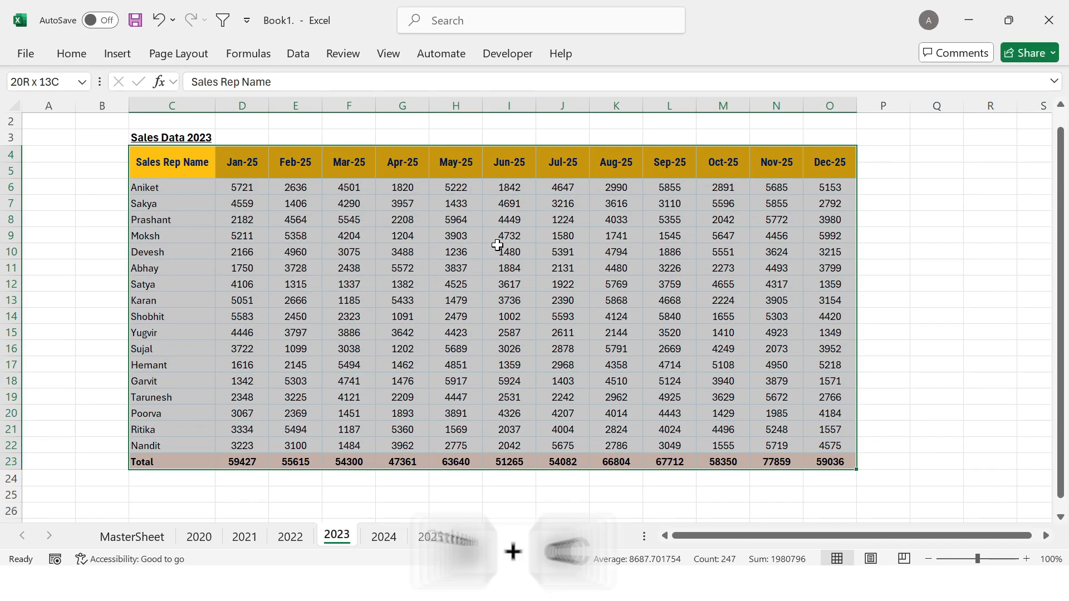
left_click(149, 535)
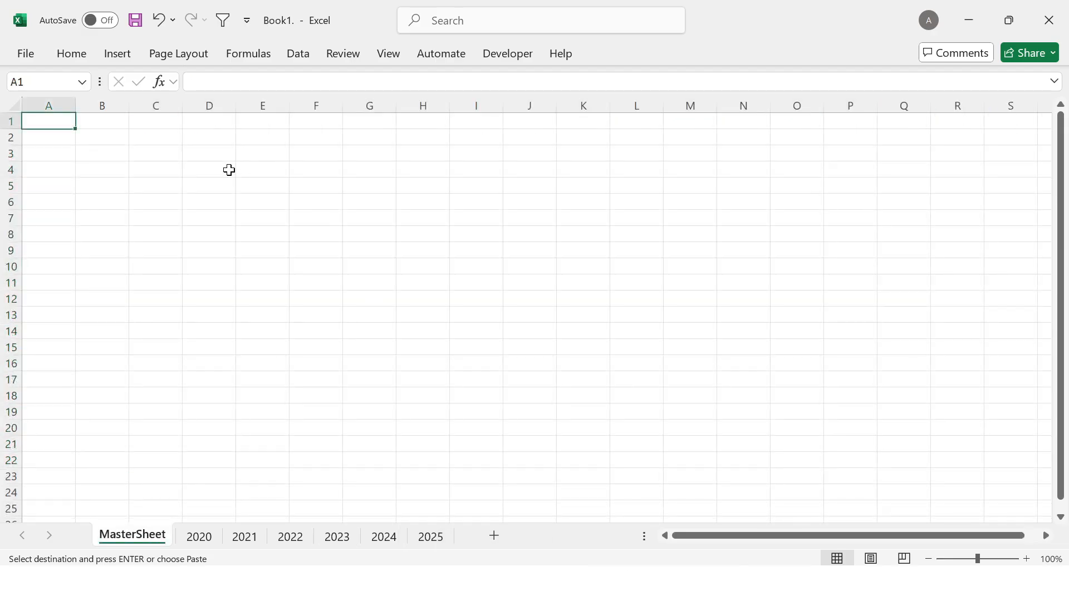
left_click(171, 167)
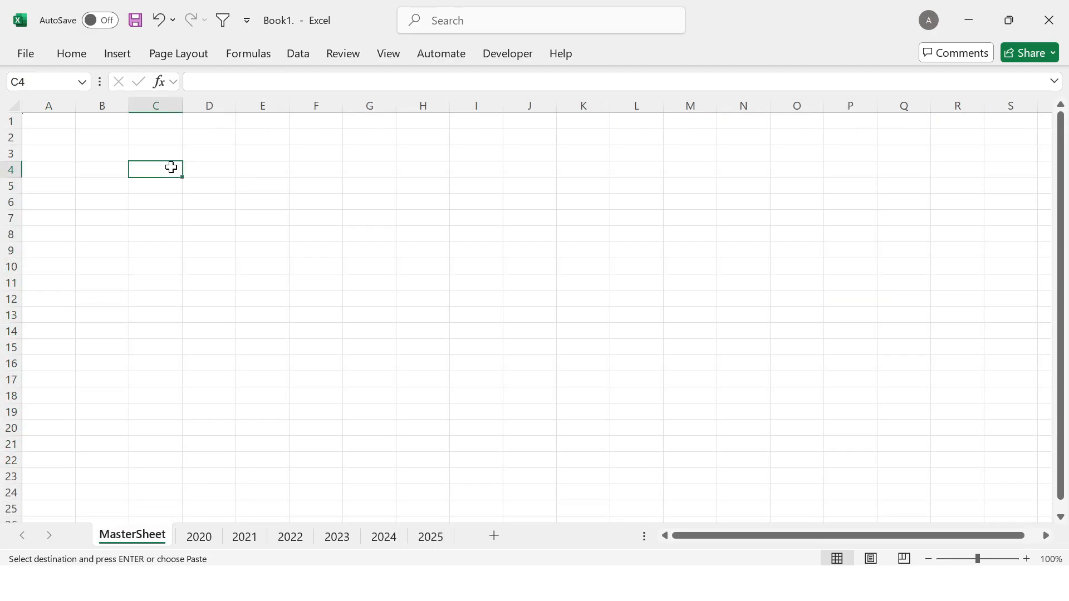
key("ctrl+v")
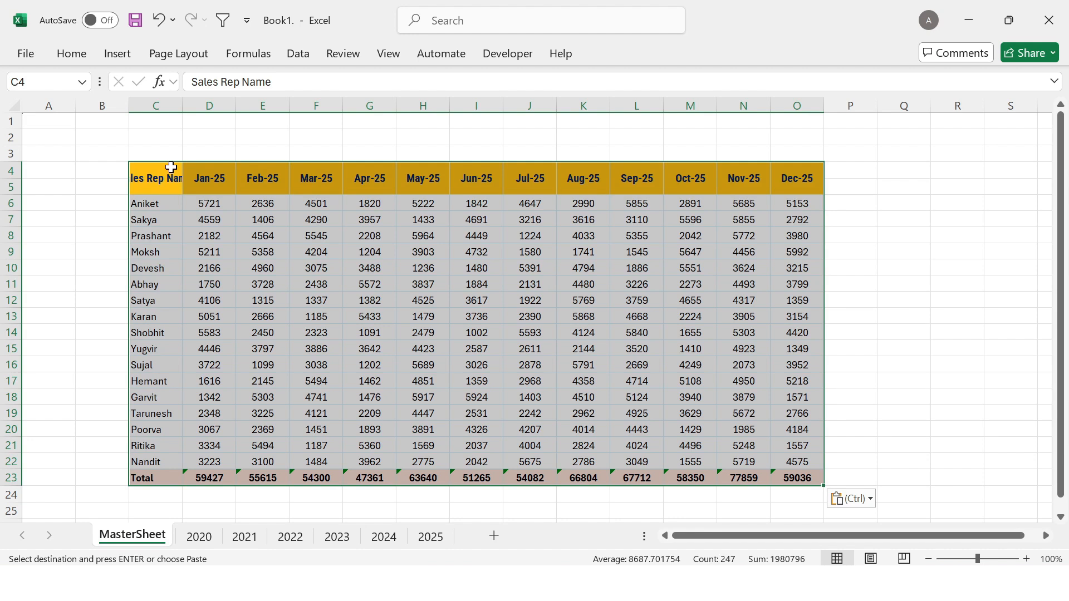
Autofit column C of the pasted table to the width of the Sales Rep Name heading
left_click(166, 169)
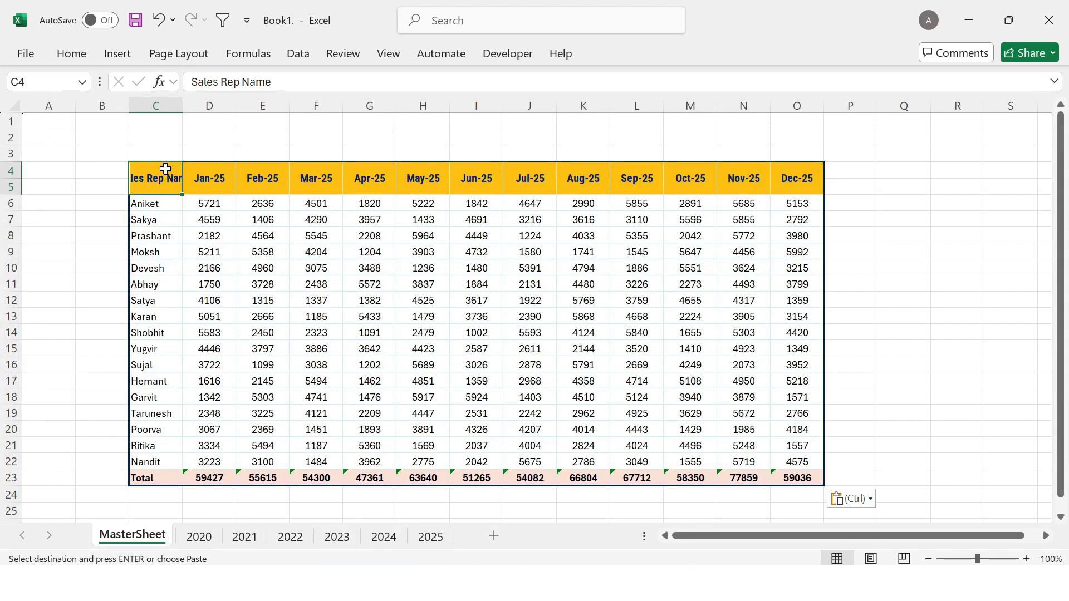
left_click(805, 477)
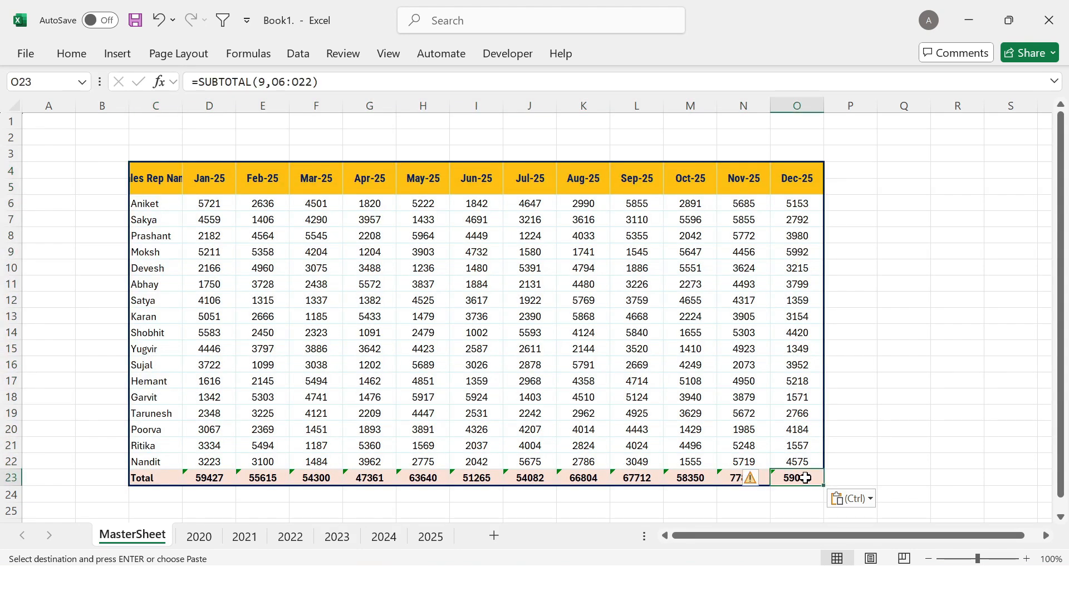
double_click(182, 104)
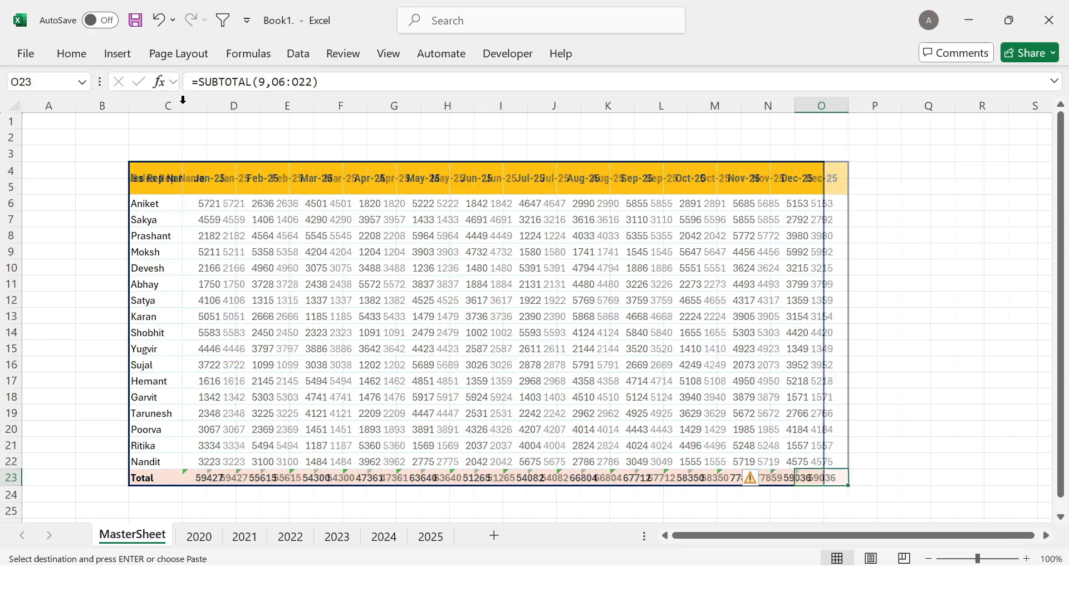
Clear the rep names and monthly figures in C6:O22, keeping the header and Total rows
left_click(163, 204)
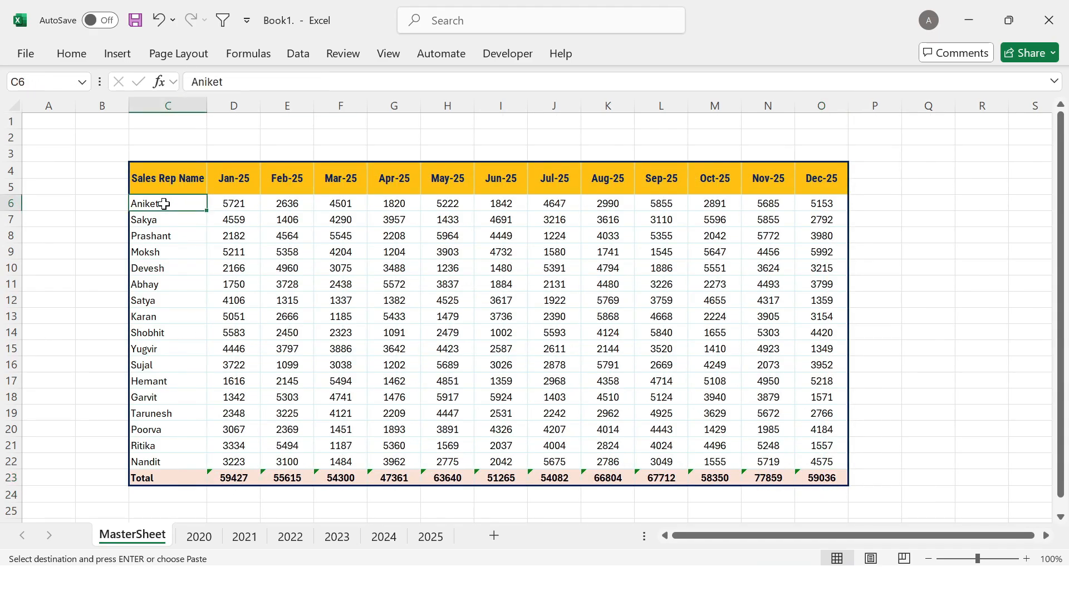
key("ctrl+shift+Right")
key("ctrl+shift+Down")
key("Delete")
left_click(500, 251)
Duplicate the Dec-25 column, from header to total row, into column P and change the new heading to Total
left_click_drag(829, 177, 836, 472)
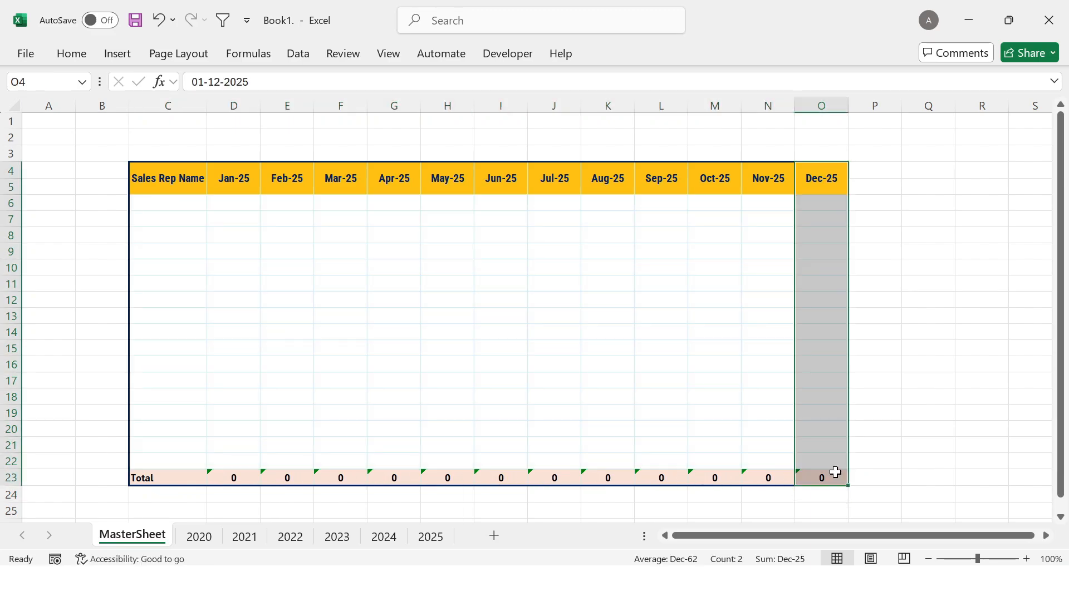
key("ctrl+c")
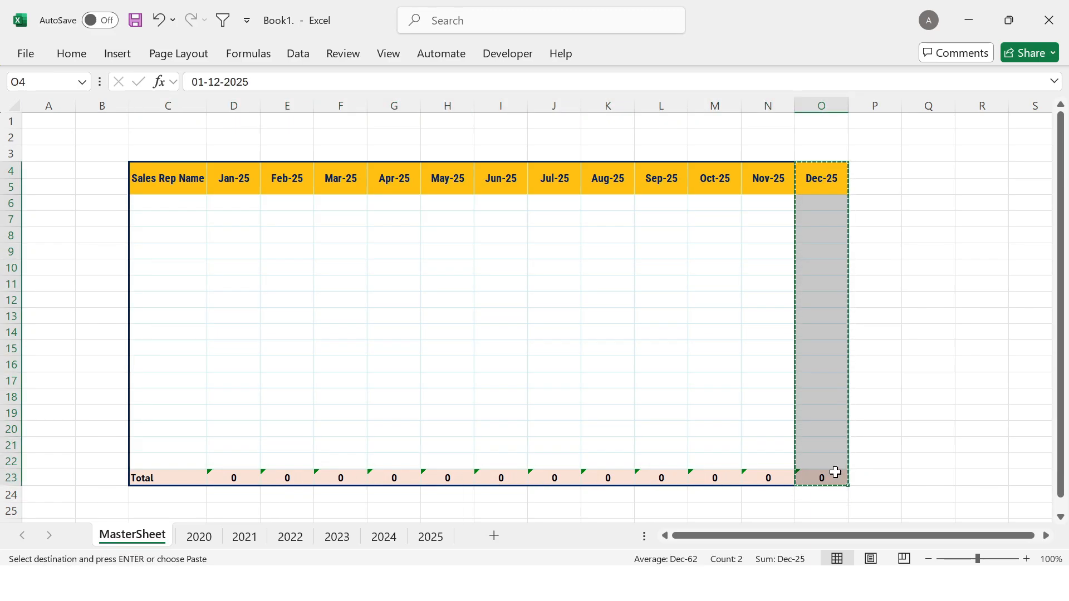
key("Right")
key("ctrl+v")
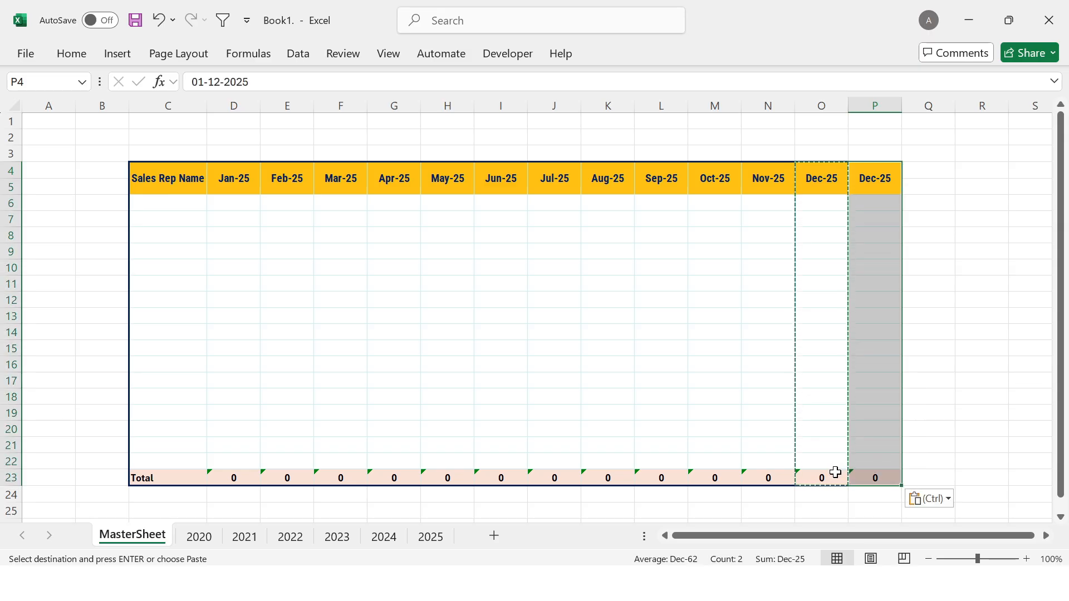
left_click(864, 178)
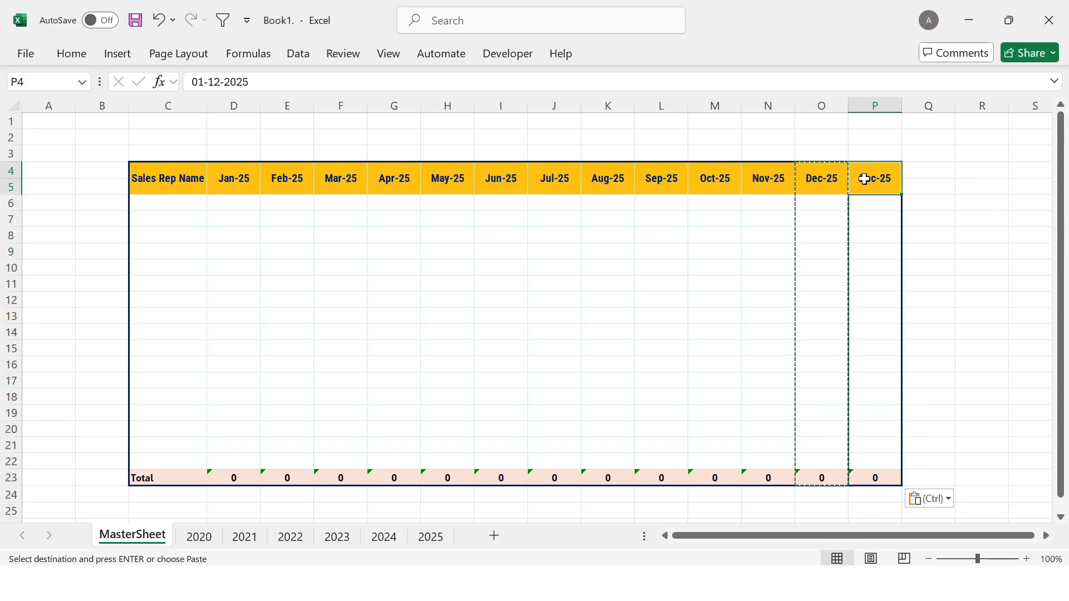
type("Total")
key("Return")
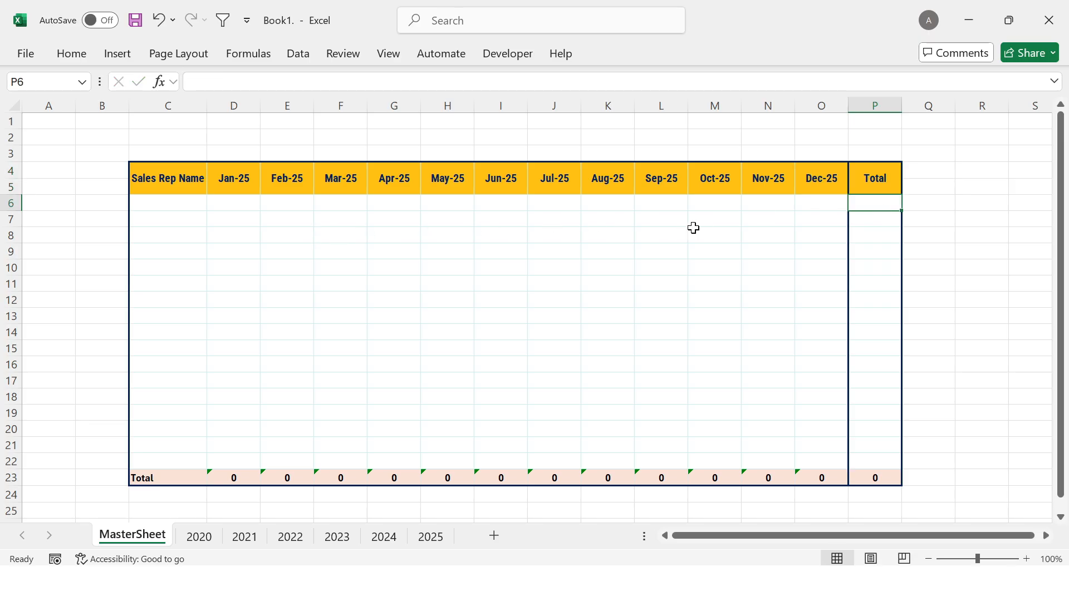
Remove all borders from the table range C4:P23, from the header through the Total row
left_click(164, 174)
key("ctrl+shift+Right")
key("shift+Down")
key("shift+Down")
key("shift+Down")
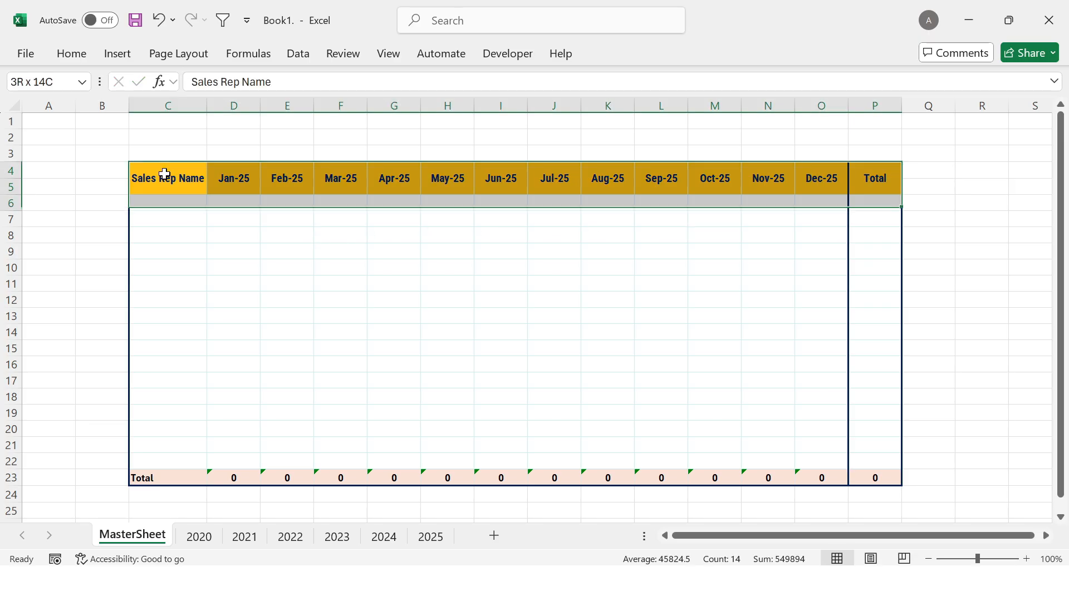
key("shift+Down")
key("shift+Down")
key("shift+Down")
key("shift+Down")
key("shift+Down")
key("shift+Down")
key("shift+Down")
key("shift+Down")
key("shift+Down")
key("shift+Down")
key("shift+Down")
key("shift+Down")
key("shift+Down")
key("shift+Down")
key("shift+Down")
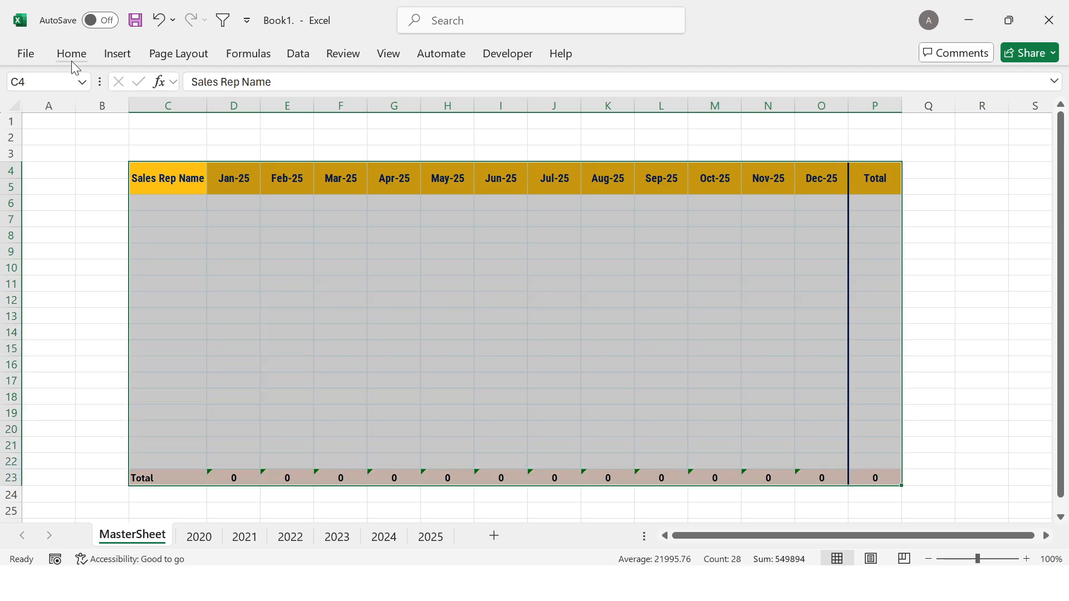
left_click(72, 56)
left_click(211, 112)
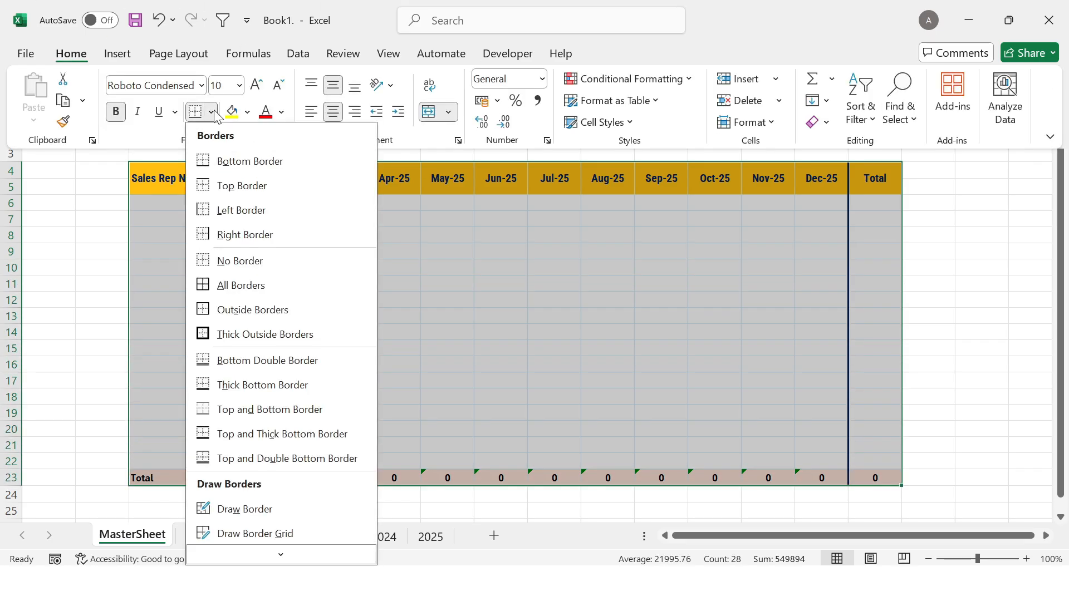
left_click(261, 260)
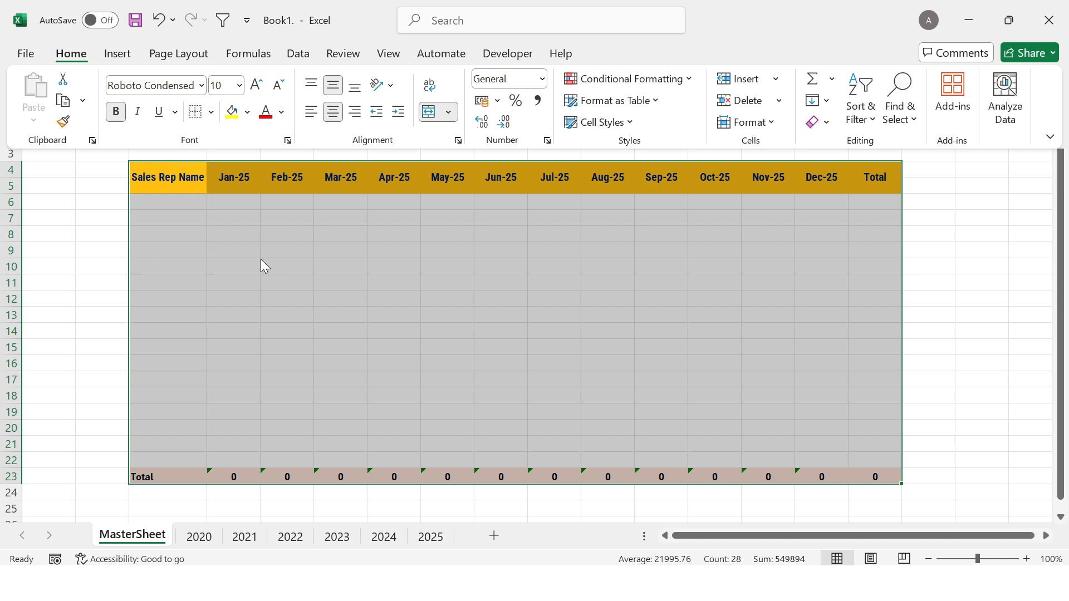
left_click(260, 259)
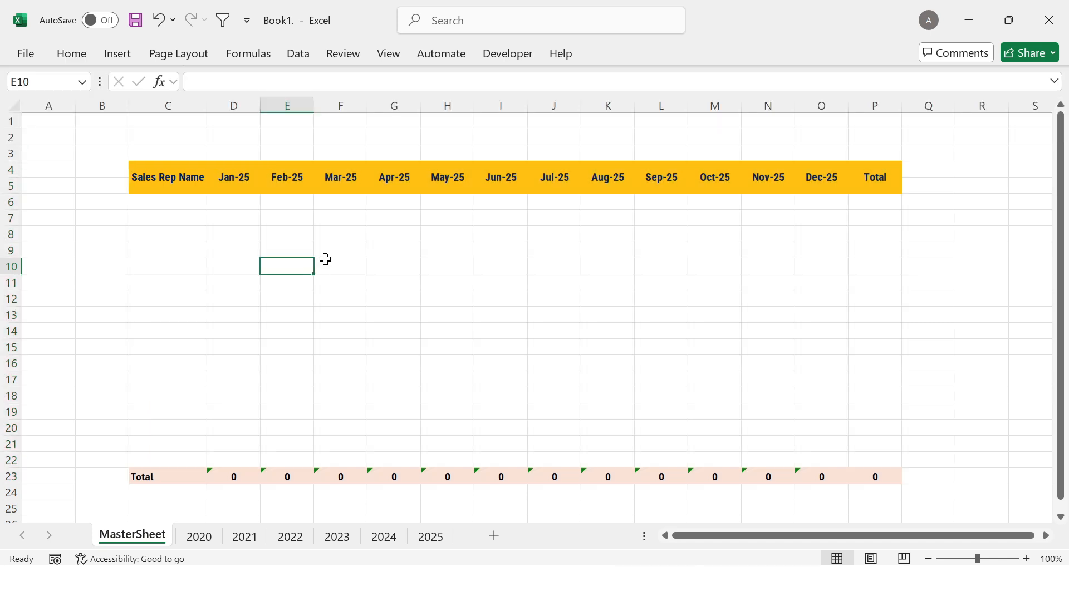
Set the width of columns A and B to 14.3
left_click(53, 102)
left_click_drag(53, 103, 101, 99)
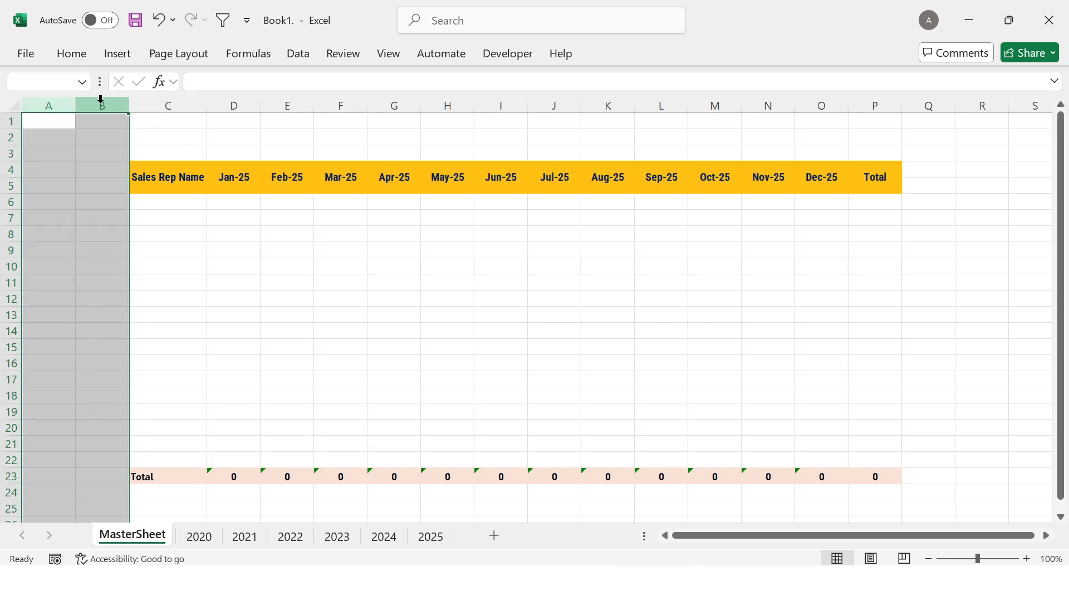
right_click(101, 102)
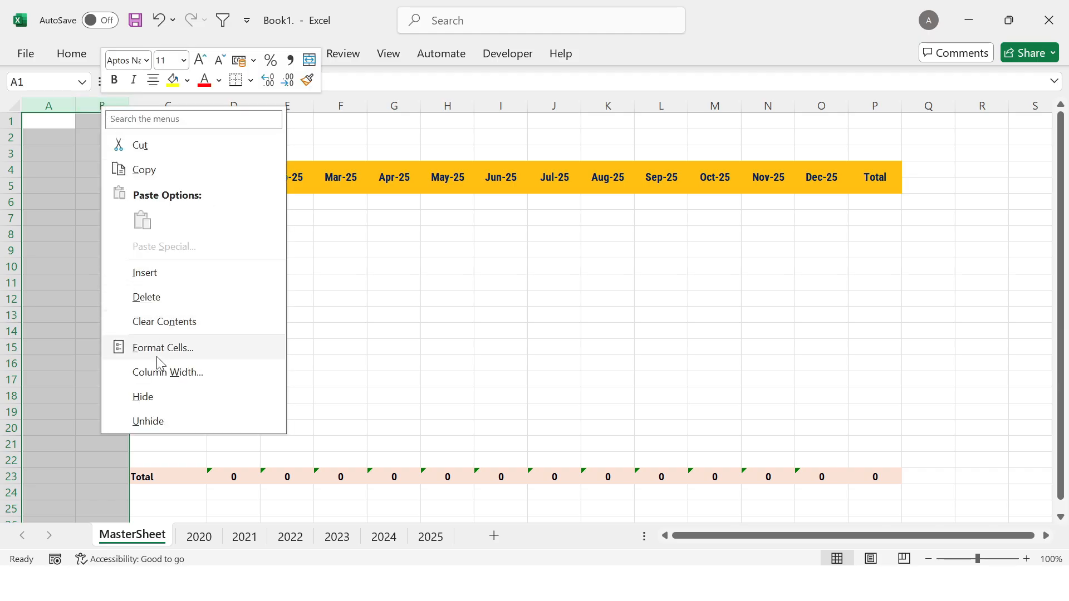
left_click(160, 373)
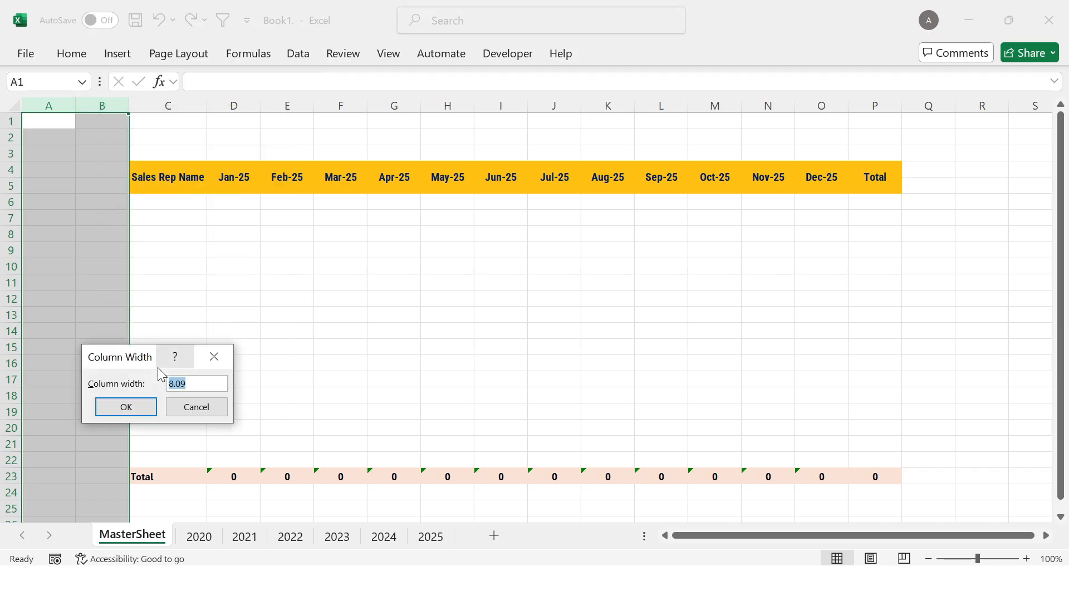
type("14.3")
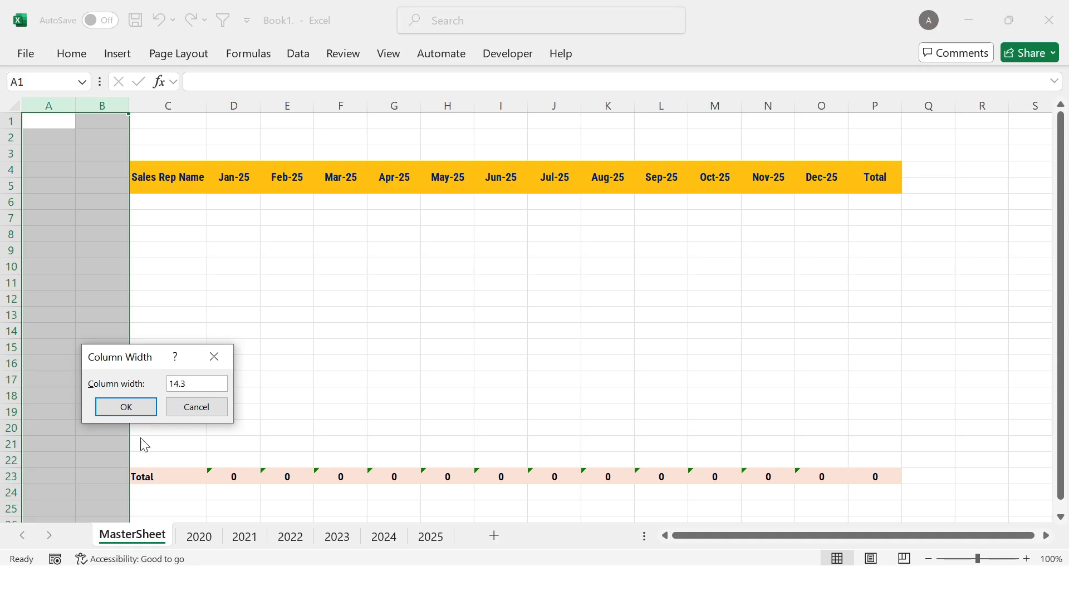
left_click(123, 412)
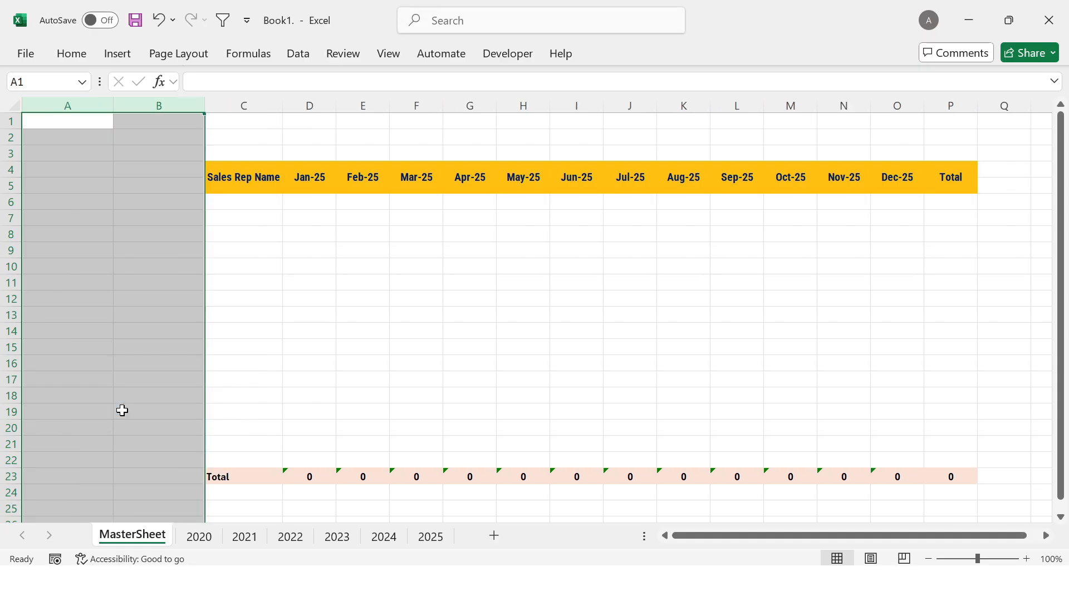
left_click(243, 363)
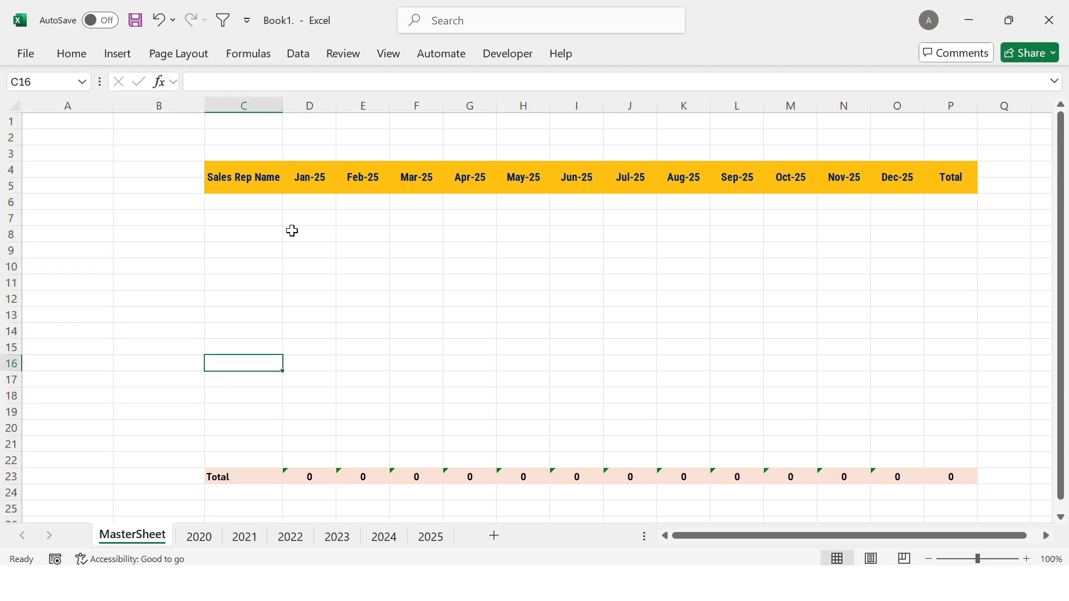
Draw a rounded rectangle about 8.56 cm high and 4.69 cm wide across columns A and B, from row 6 to row 22
left_click(120, 59)
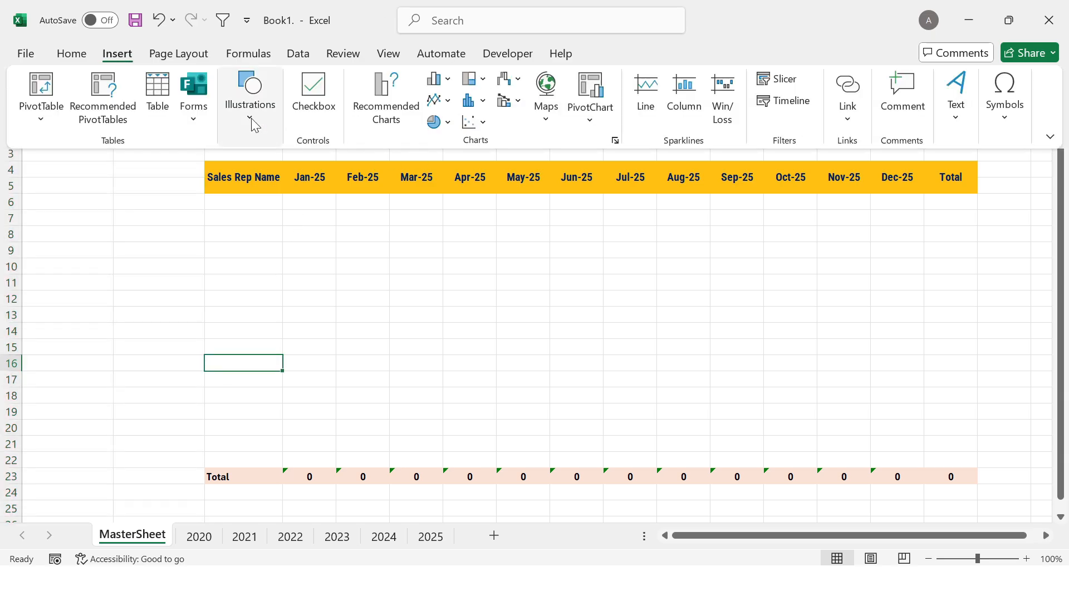
left_click(252, 118)
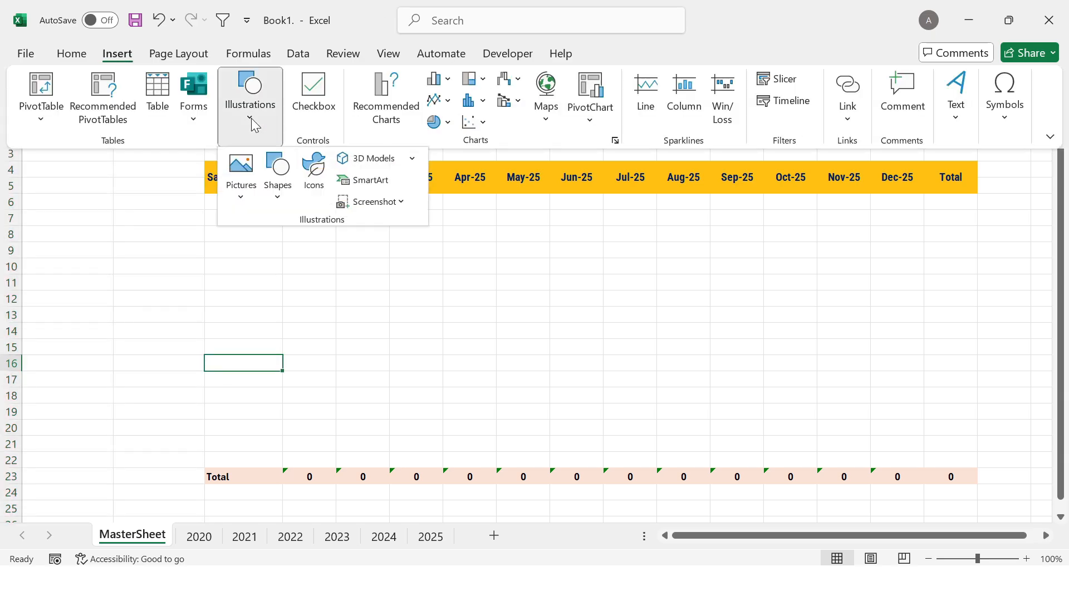
left_click(281, 201)
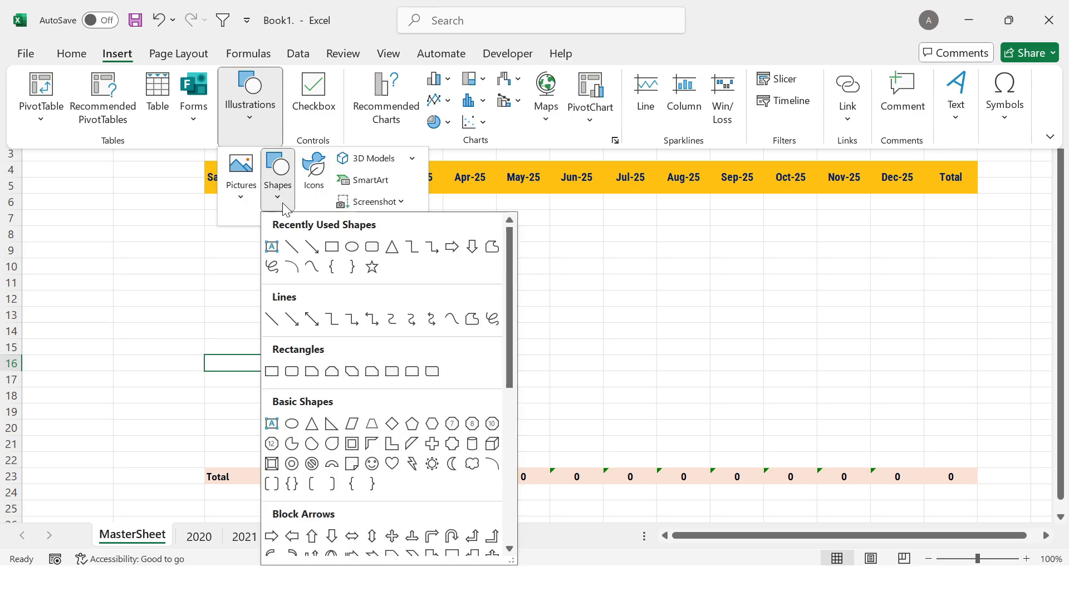
left_click(373, 248)
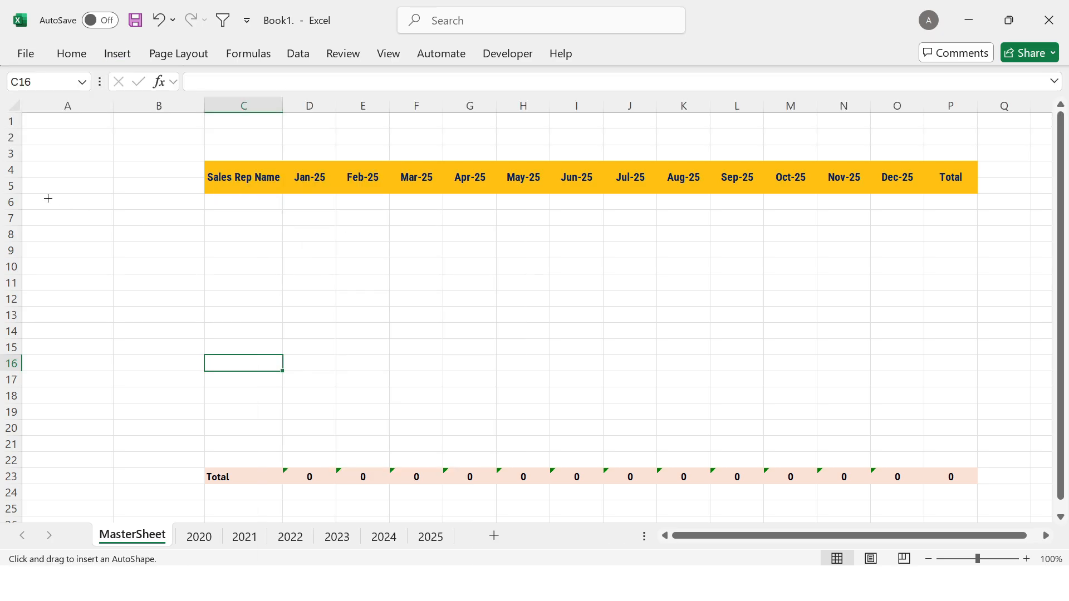
left_click_drag(38, 196, 187, 467)
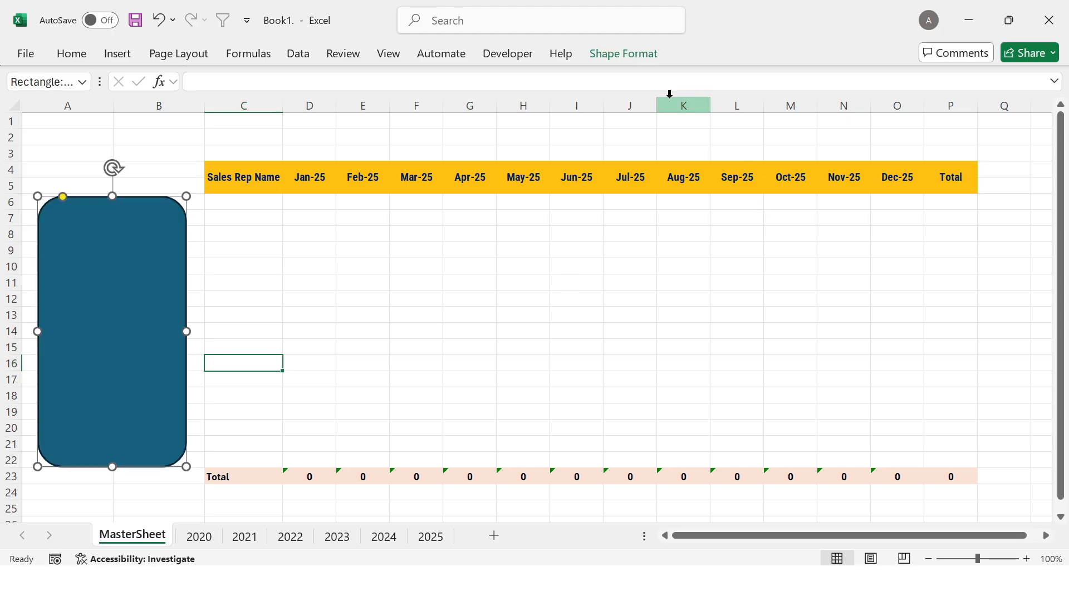
Fill the rounded rectangle with the standard orange of the table header and give it a 3 pt dark blue outline
left_click(643, 60)
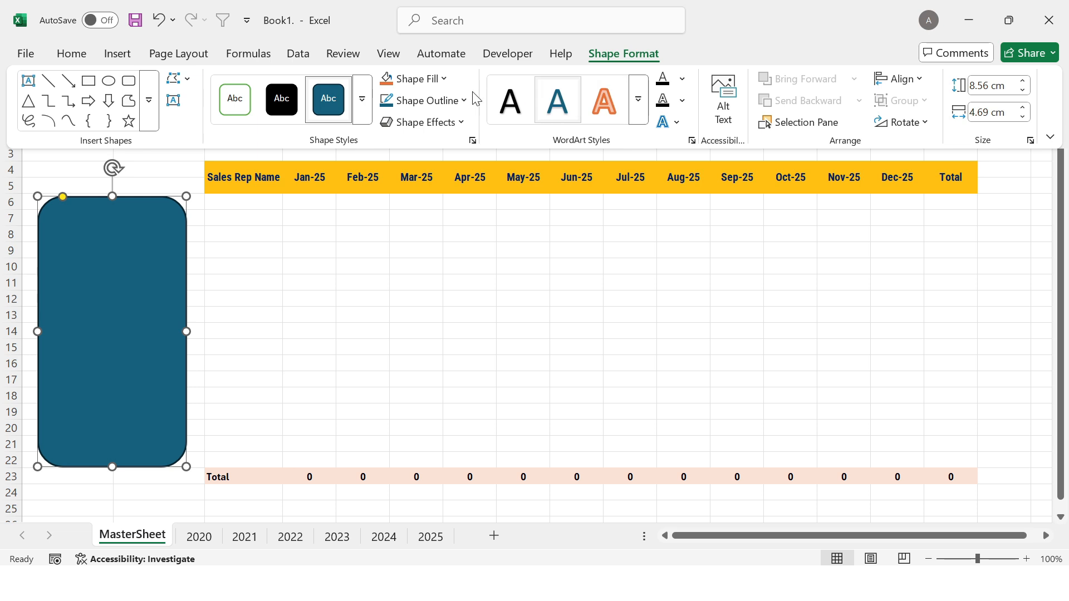
left_click(445, 87)
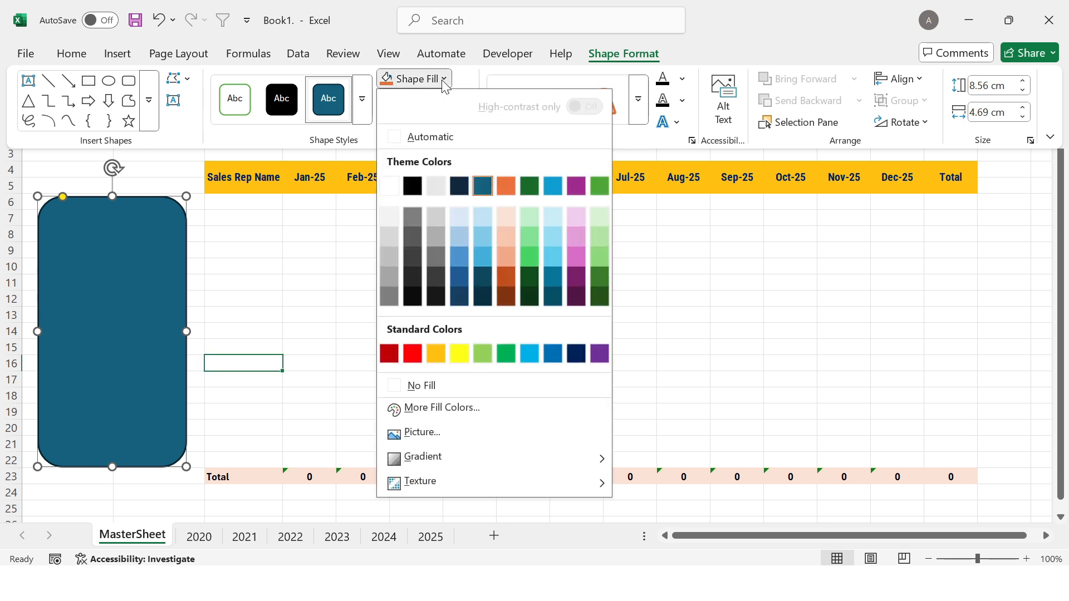
left_click(435, 359)
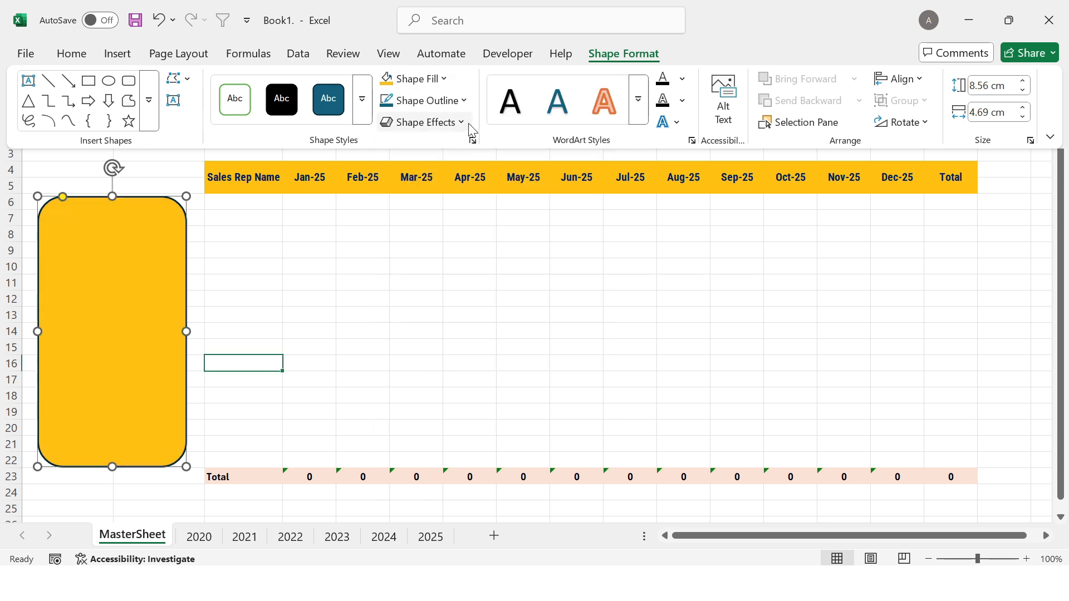
left_click(460, 106)
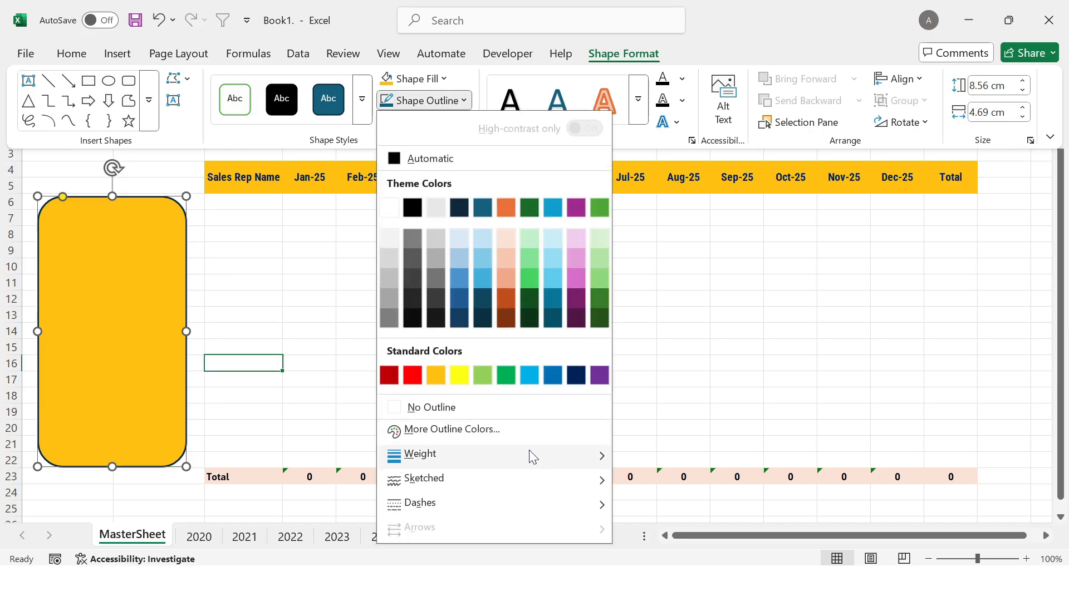
mouse_move(530, 455)
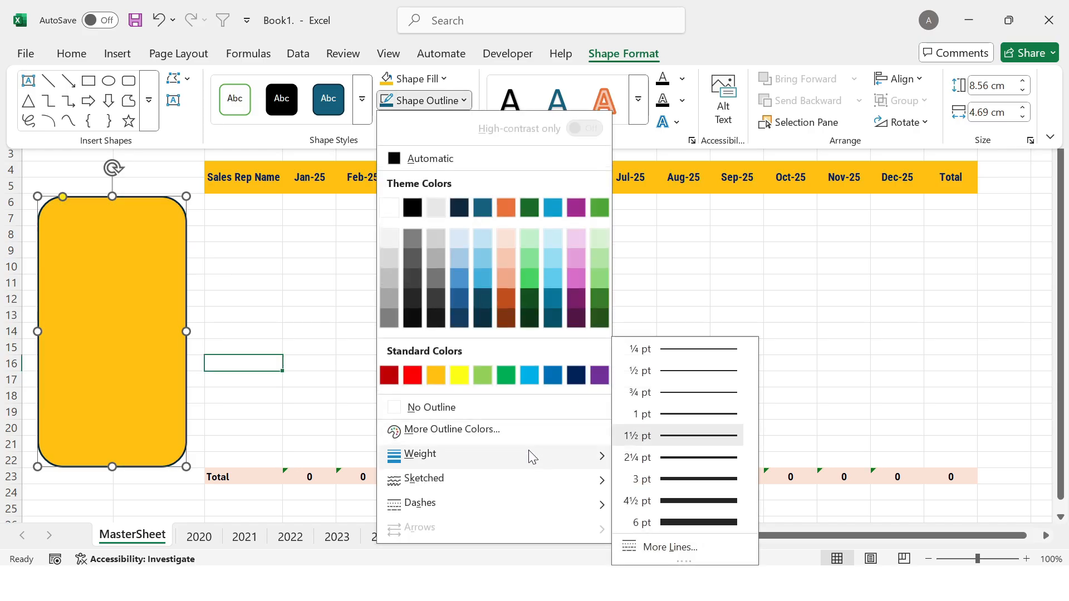
left_click(673, 481)
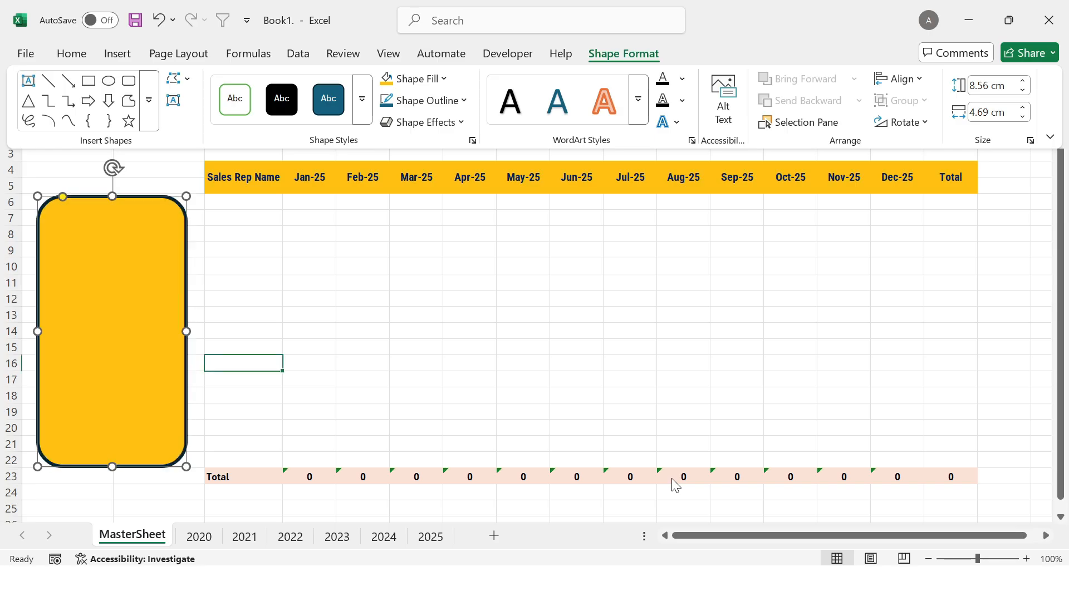
left_click(440, 100)
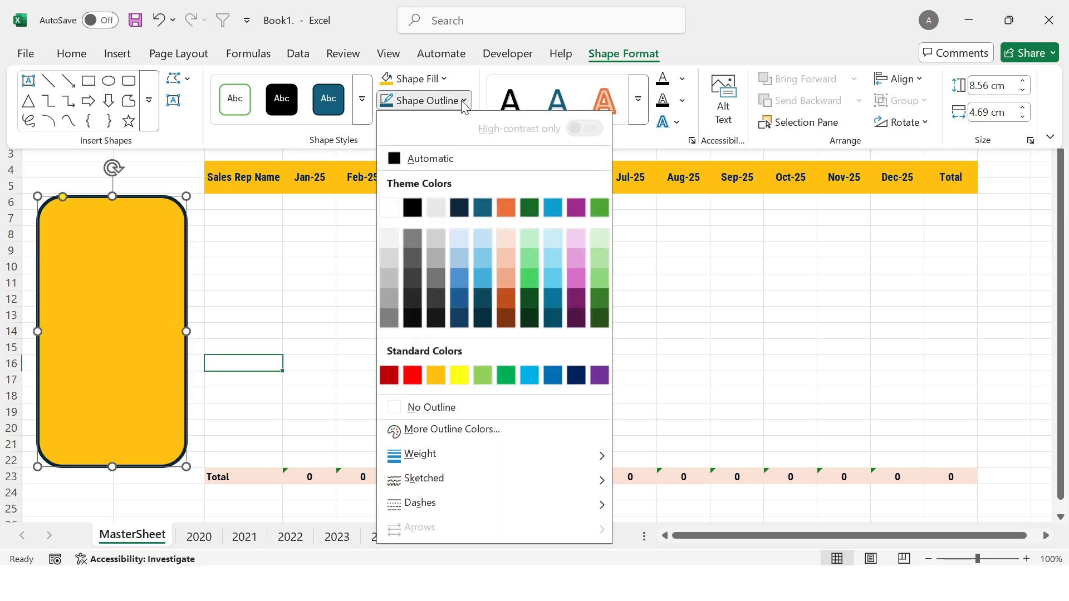
left_click(576, 376)
Add an outer shadow cast downward to the rounded rectangle and make its corners less rounded
left_click(424, 122)
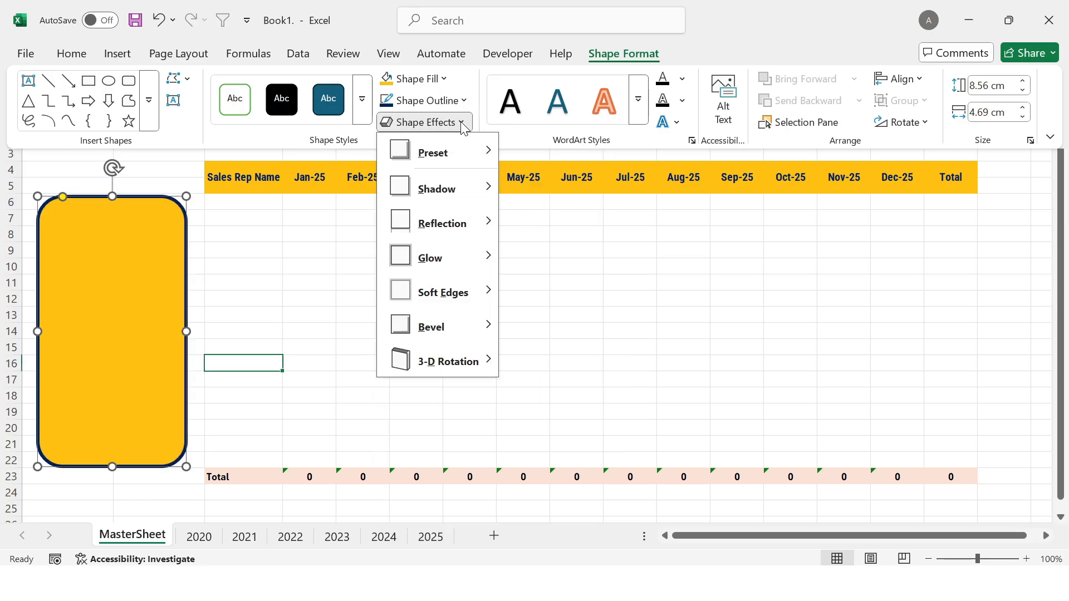
mouse_move(455, 187)
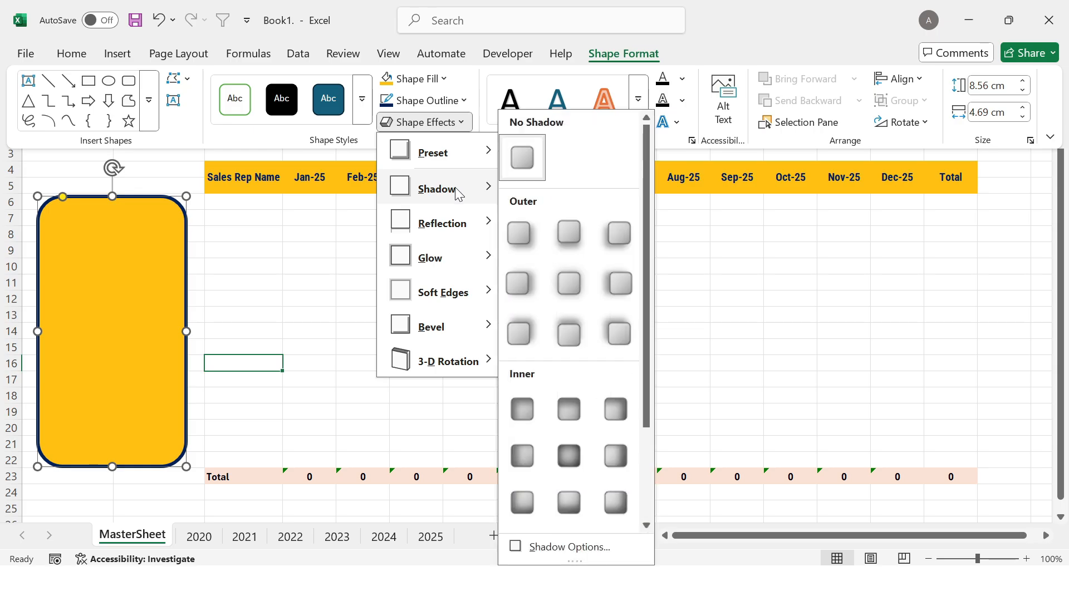
left_click(562, 240)
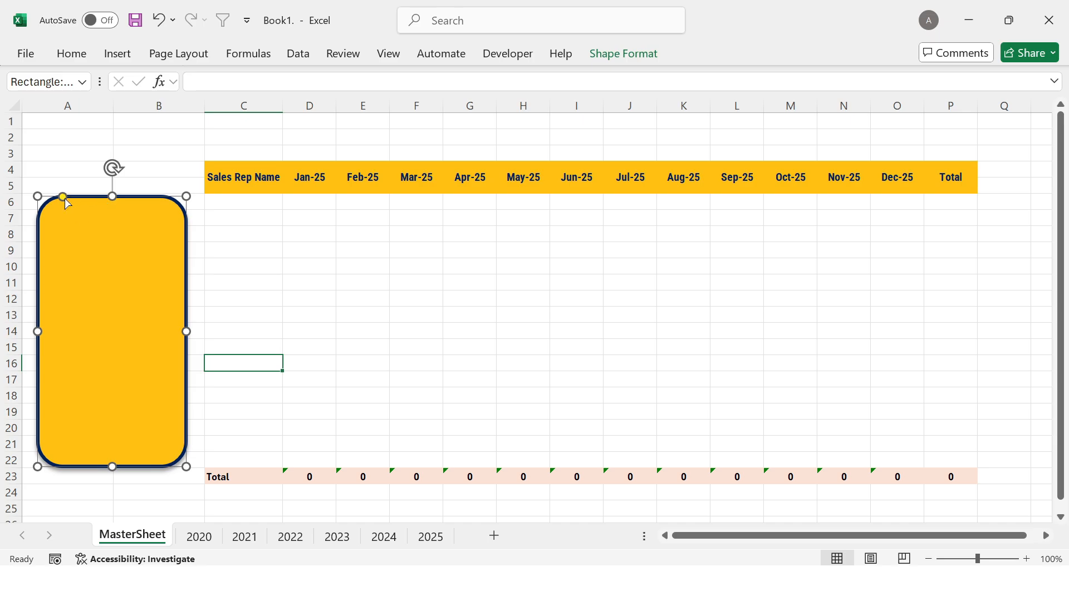
left_click_drag(62, 197, 46, 183)
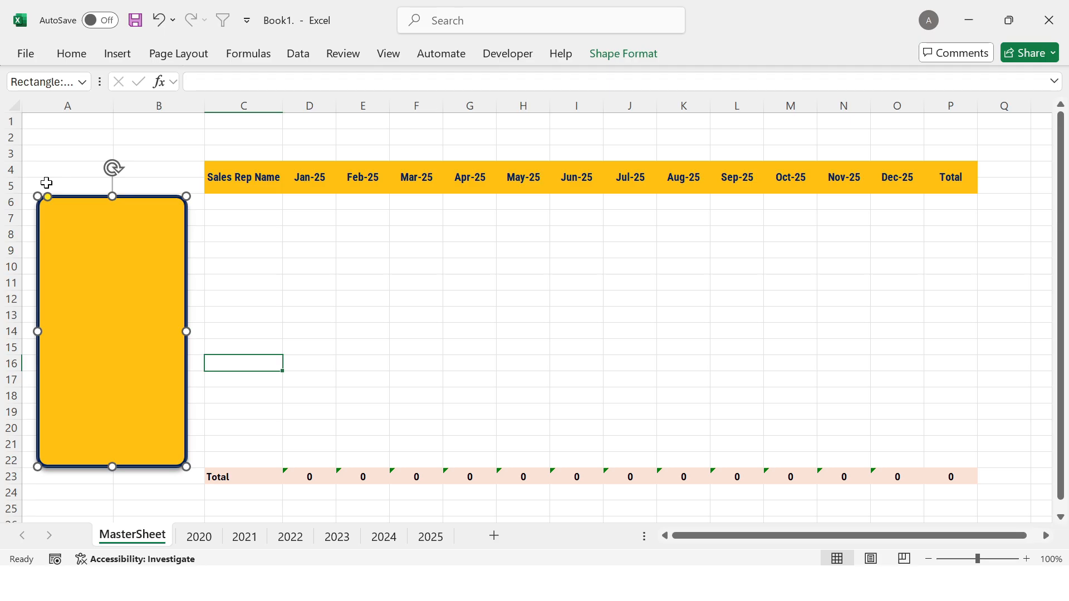
Draw a plain rectangle about 0.74 cm high and 4.04 cm wide near the upper edge of the orange panel
left_click(117, 54)
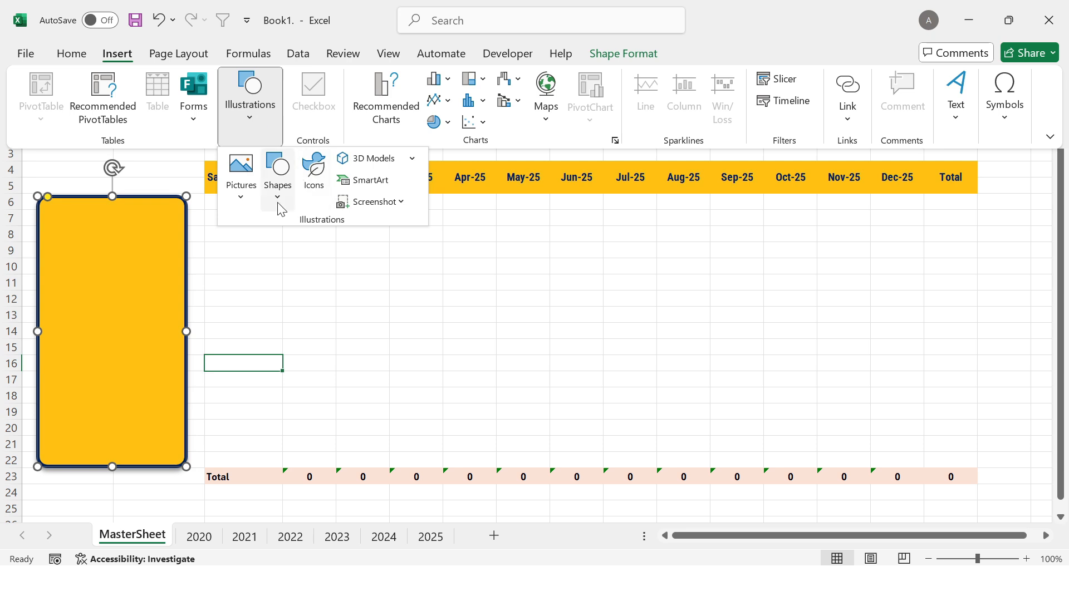
left_click(277, 184)
left_click(333, 247)
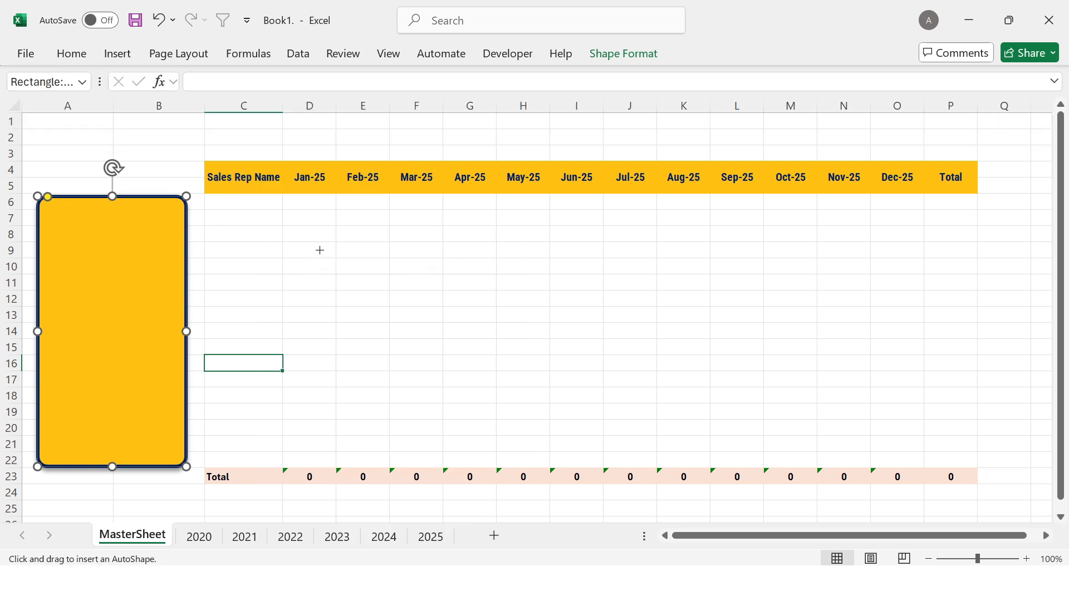
left_click_drag(49, 212, 174, 235)
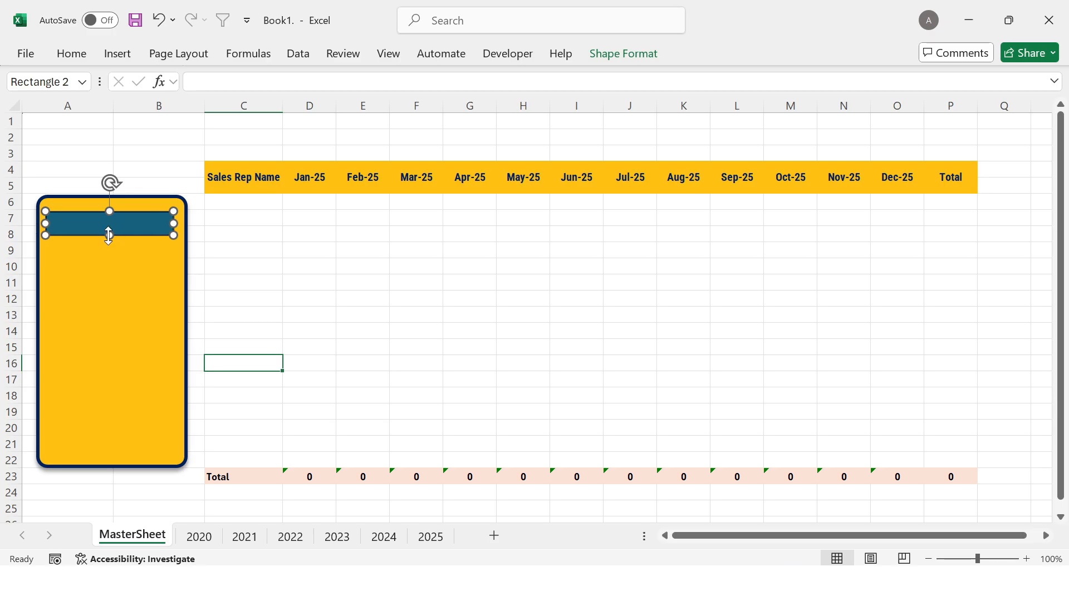
Fill the small rectangle with standard dark blue and remove its outline
left_click(625, 55)
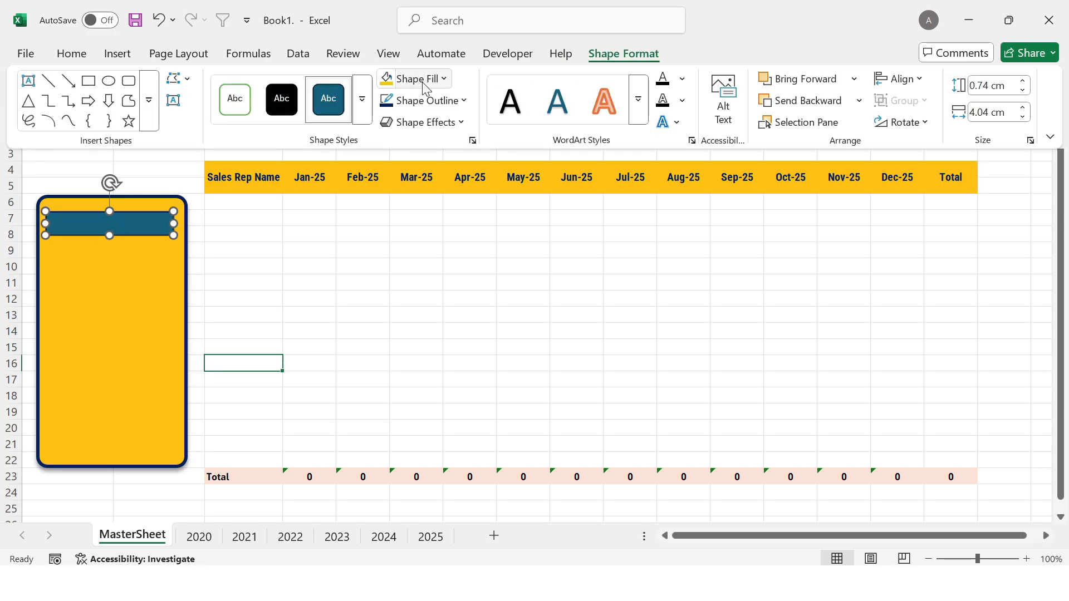
left_click(422, 80)
left_click(576, 354)
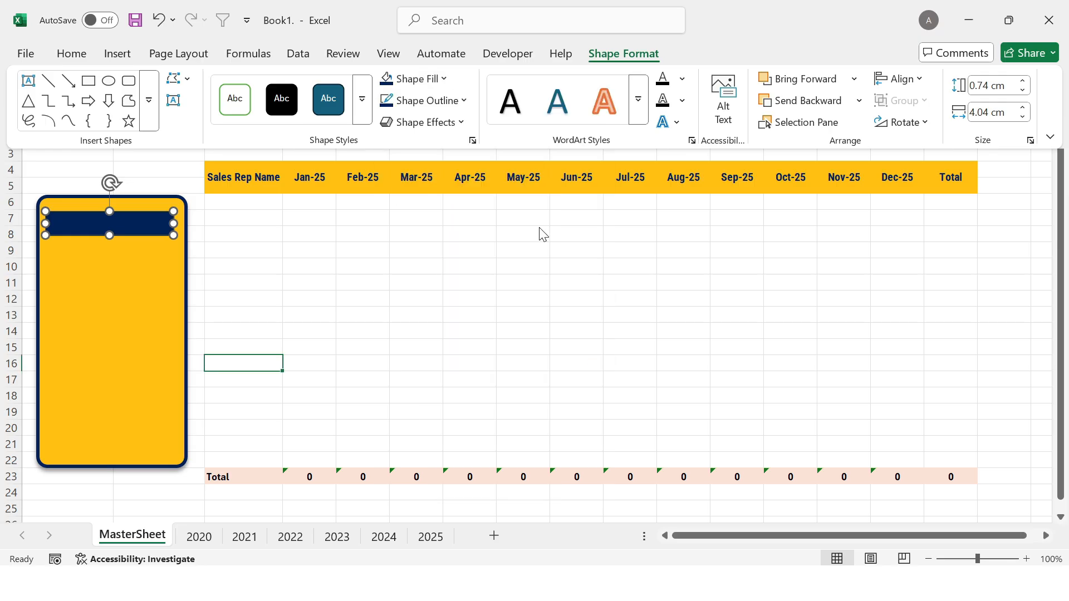
left_click(465, 108)
left_click(496, 409)
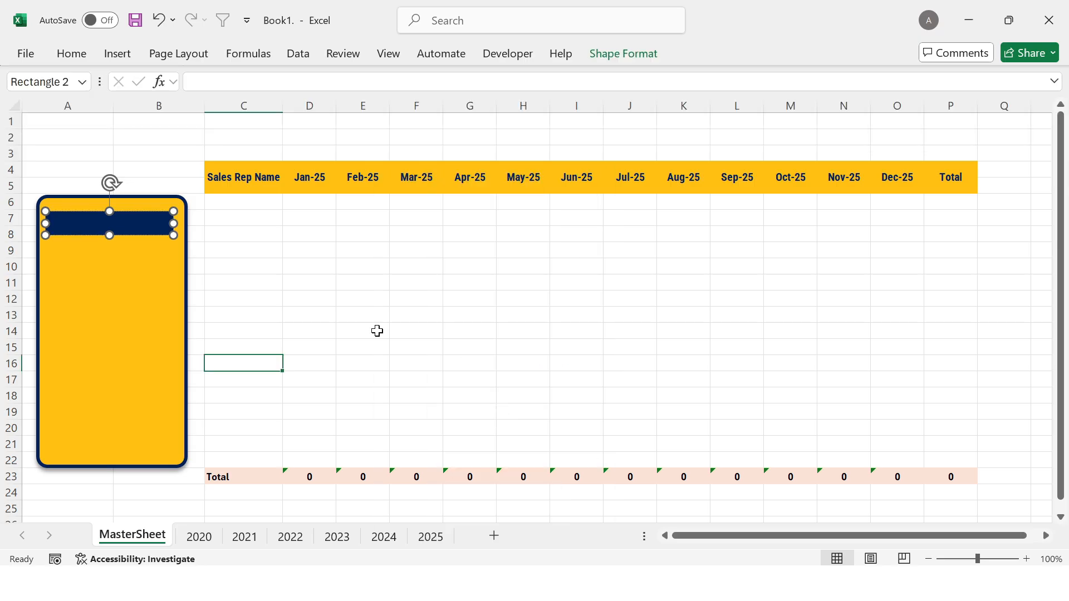
Label the dark blue rectangle "Select Options:" and make the text bold
type("Select Options:")
key("ctrl+a")
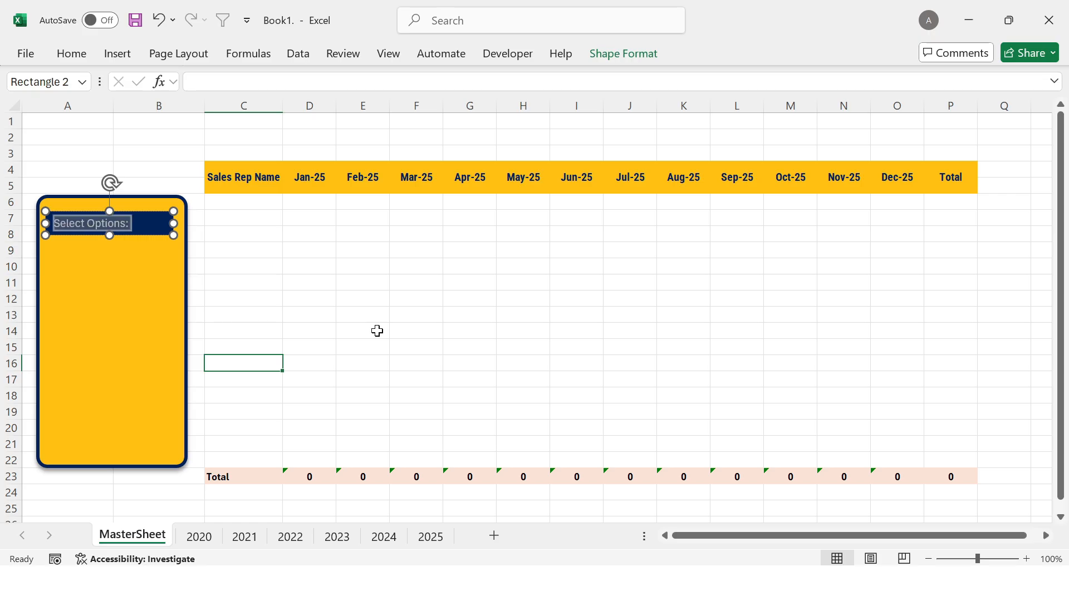
key("ctrl+b")
left_click(378, 331)
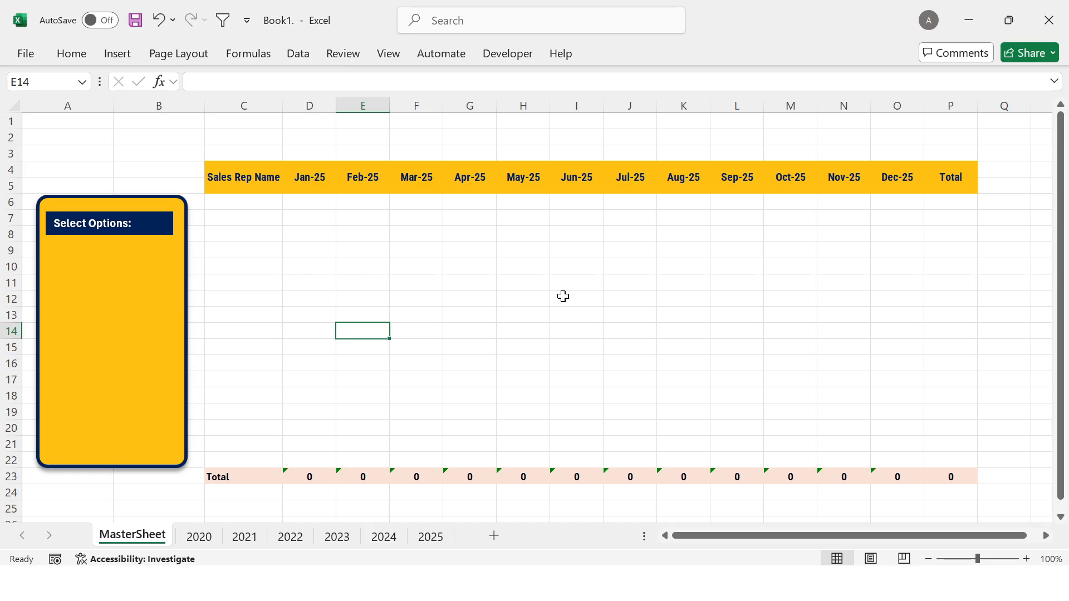
Check in the ribbon customization options whether the Developer entry is enabled
left_click(26, 54)
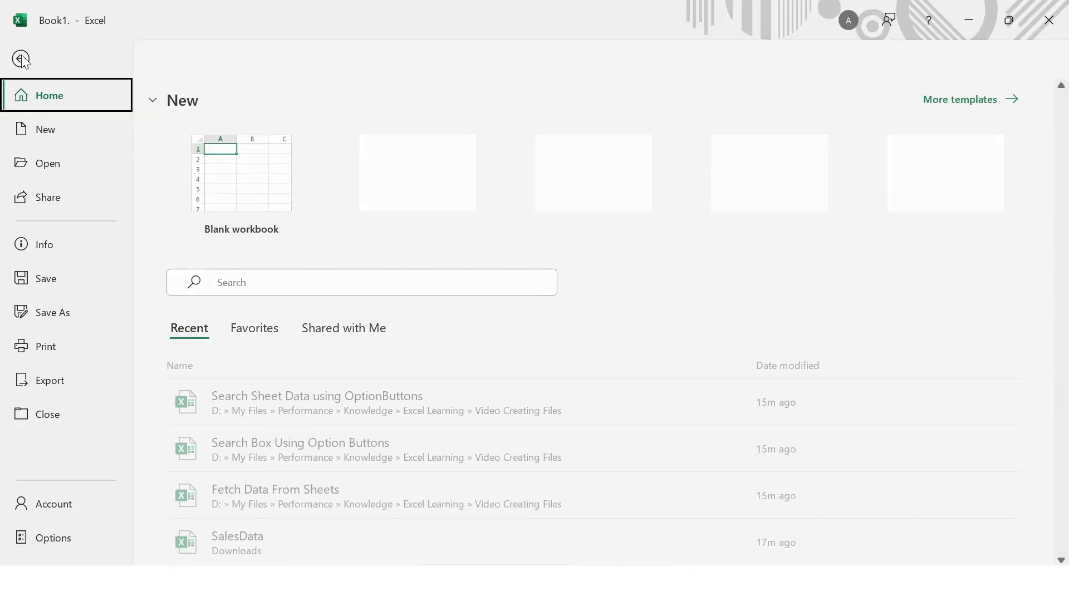
left_click(72, 541)
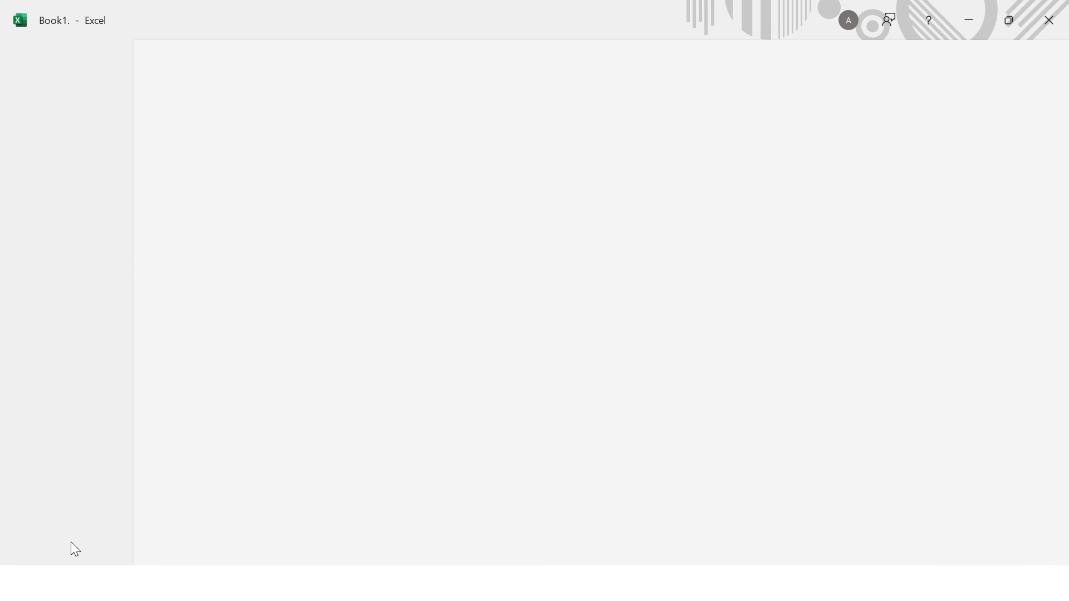
left_click(286, 236)
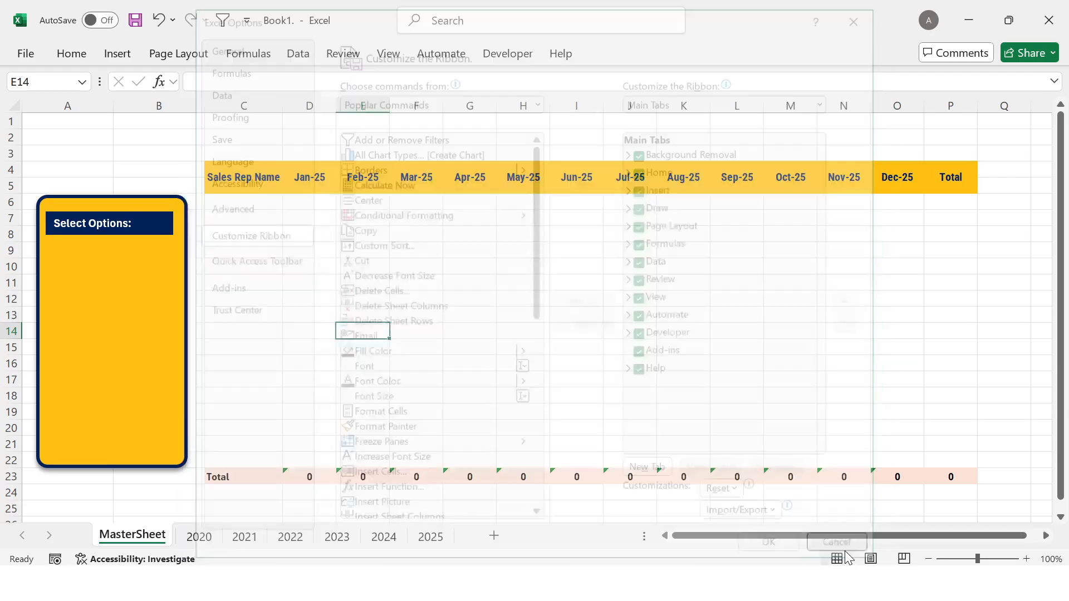
left_click(844, 550)
Draw an ActiveX combo box about 19 pt high in the lower half of the orange panel
left_click(516, 54)
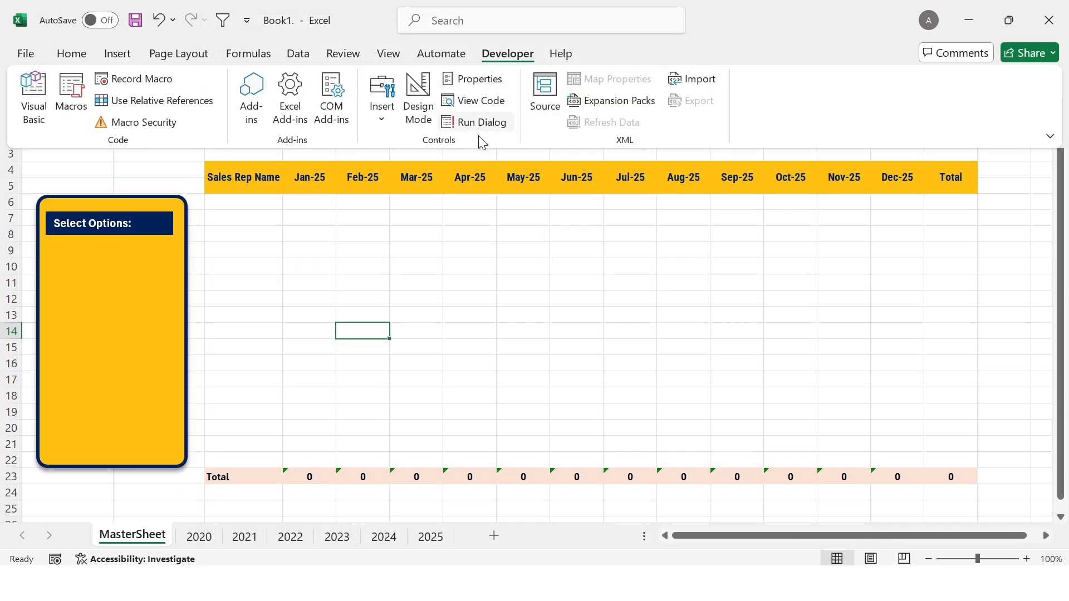
left_click(389, 126)
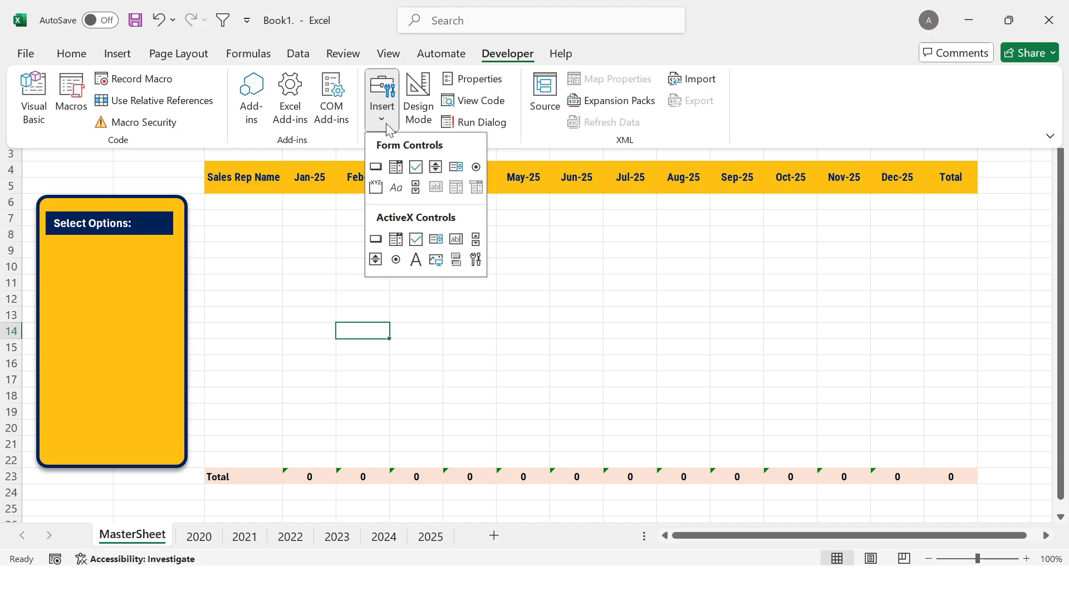
left_click(396, 240)
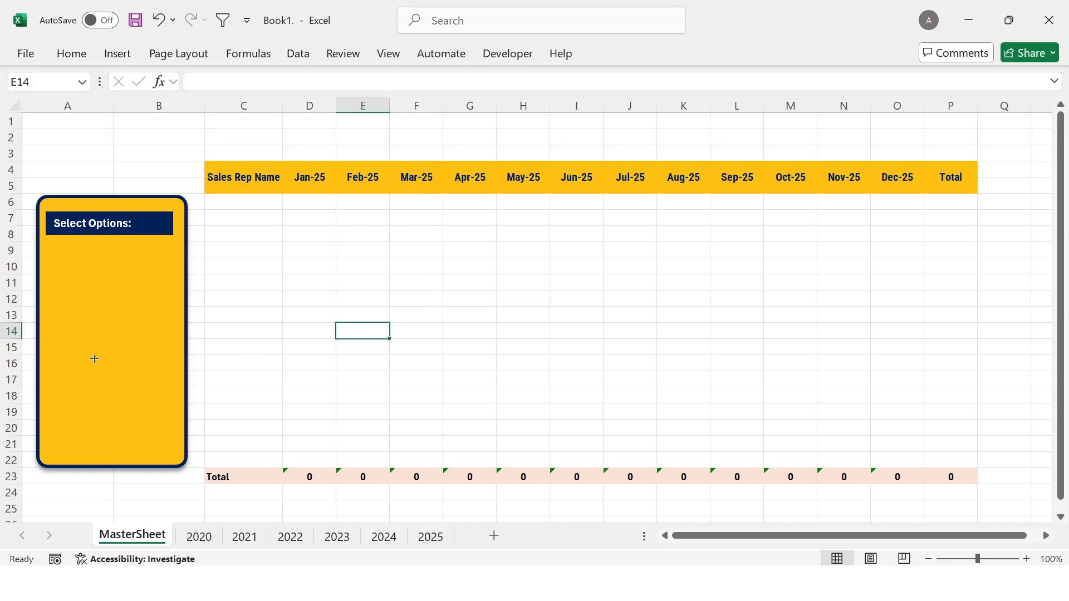
left_click_drag(97, 360, 174, 379)
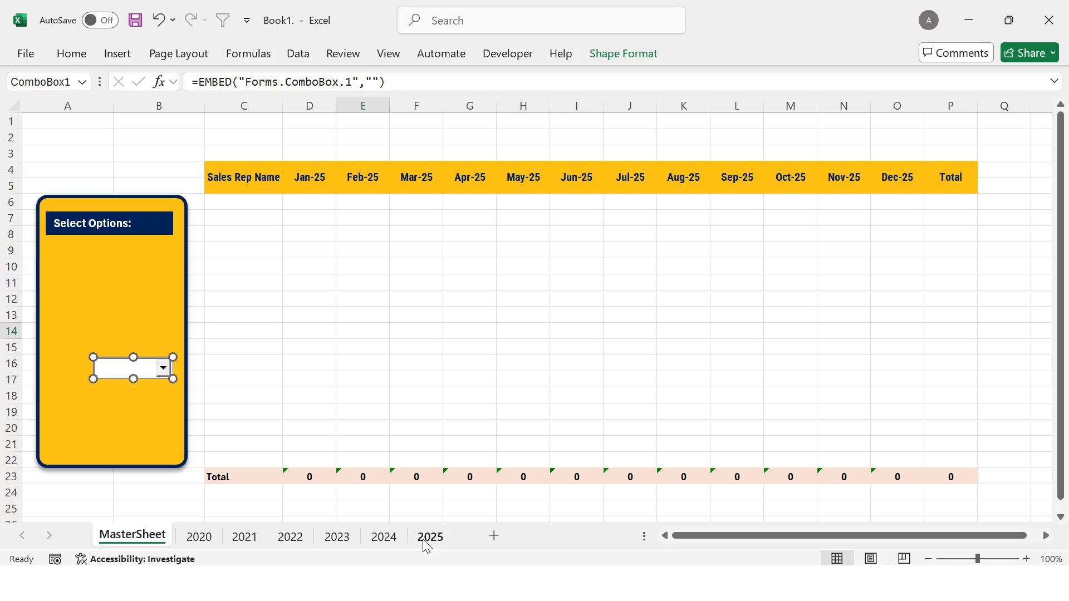
Enter 2020 in S6 and fill the series down to 2025 in S11
left_click(1038, 205)
key("Right")
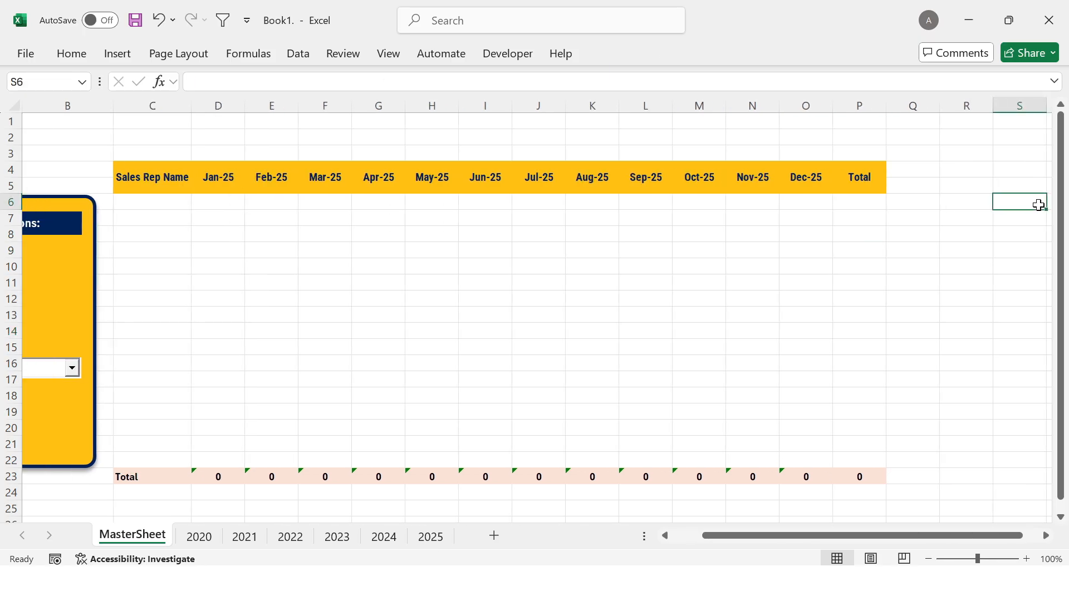
type("2020")
key("ctrl+Return")
left_click_drag(1046, 210, 1045, 289)
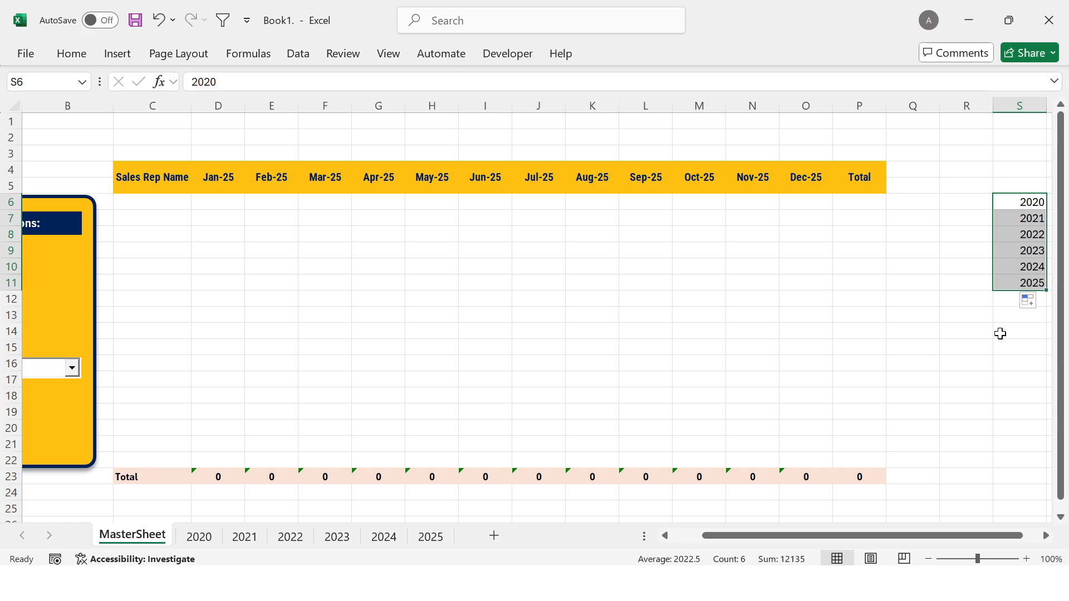
Set the combo box's ListFillRange property to S6:S11
scroll(262, 394, "left", 1)
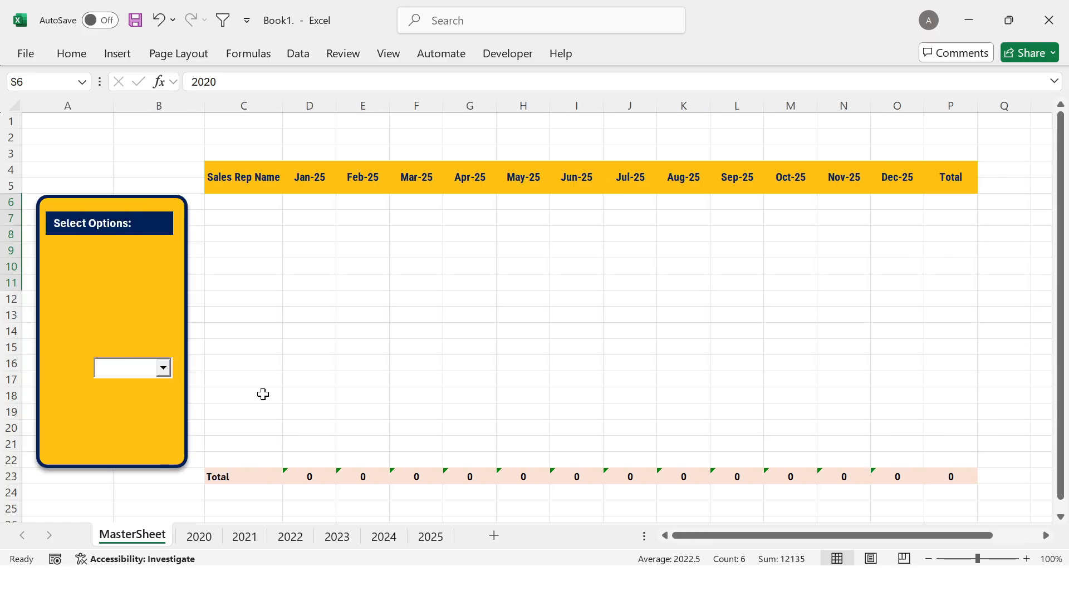
left_click(148, 379)
right_click(147, 378)
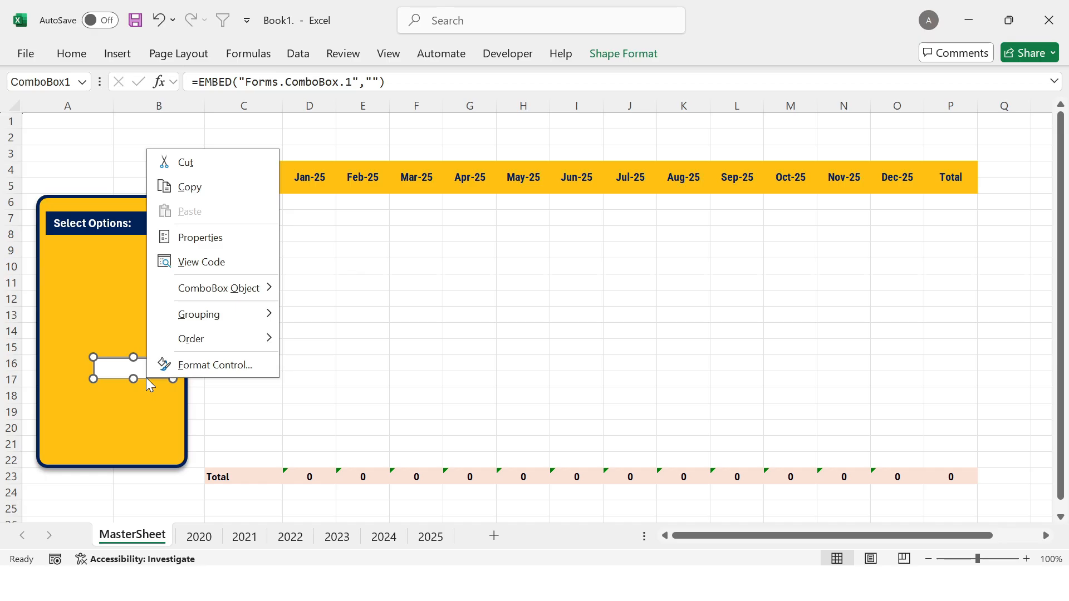
left_click(224, 249)
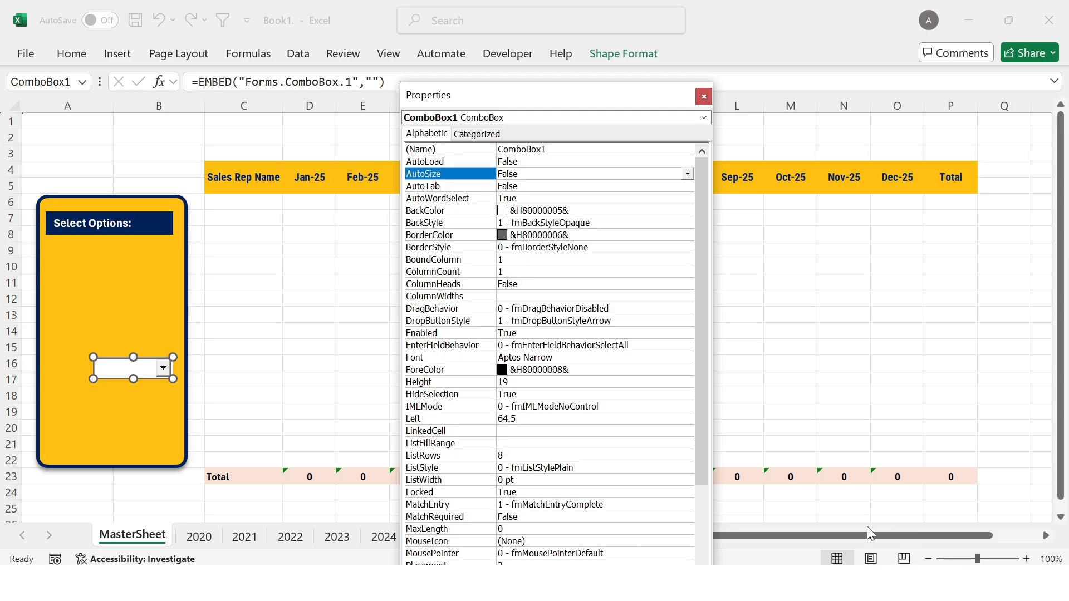
left_click_drag(853, 536, 968, 542)
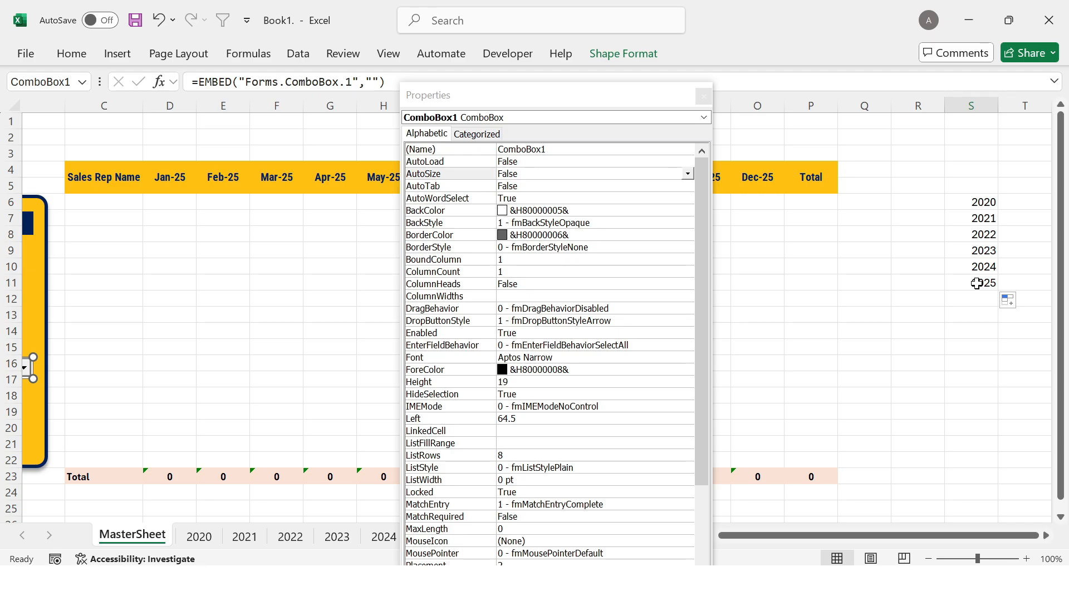
left_click(523, 444)
type("S6:")
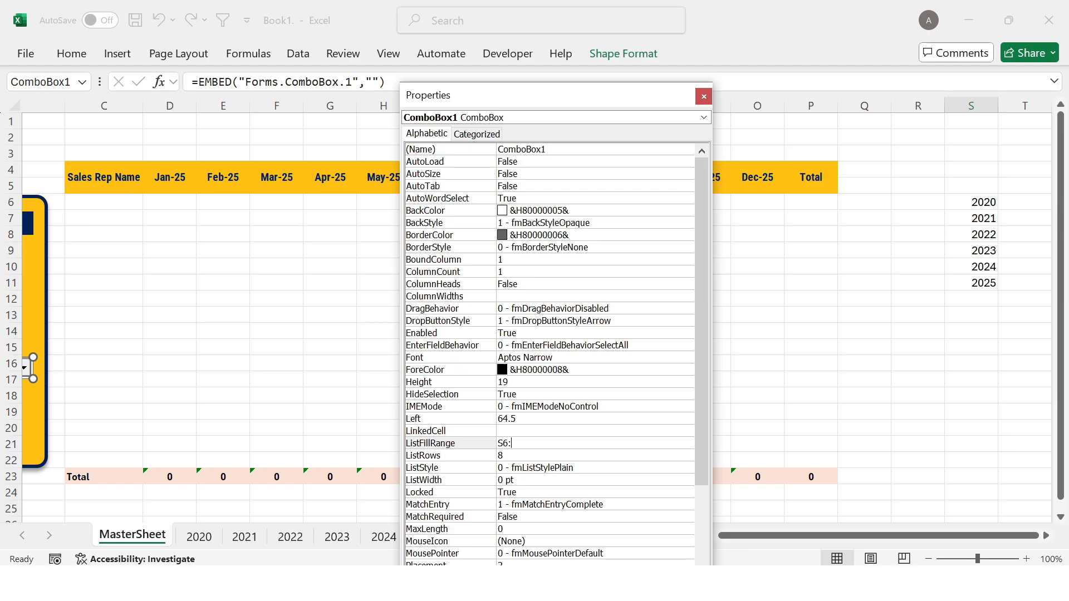
type("S11")
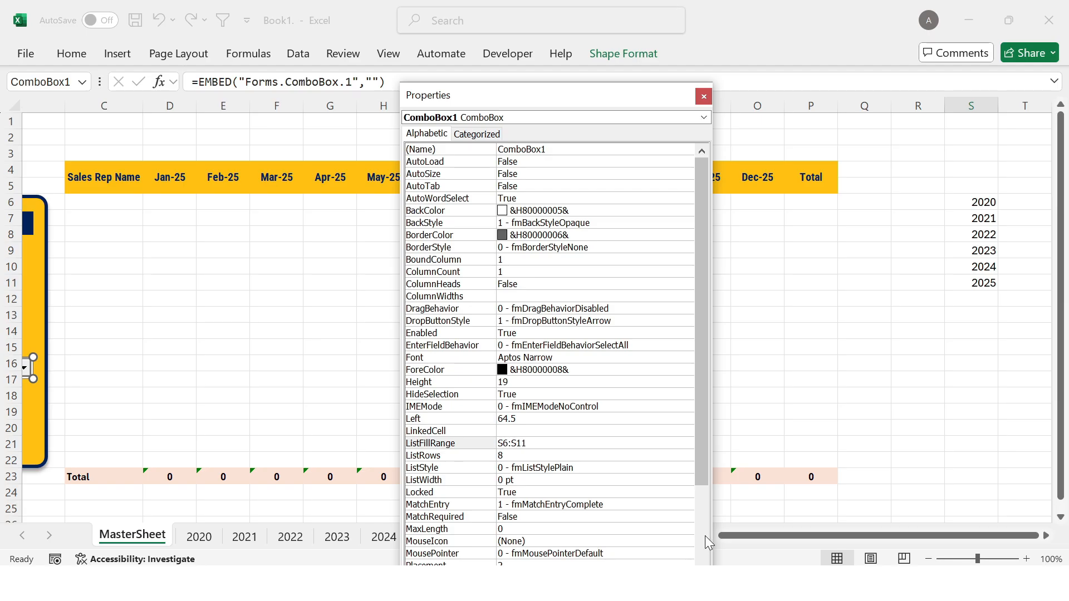
Set the combo box's LinkedCell property to A2 and close its properties
left_click(472, 434)
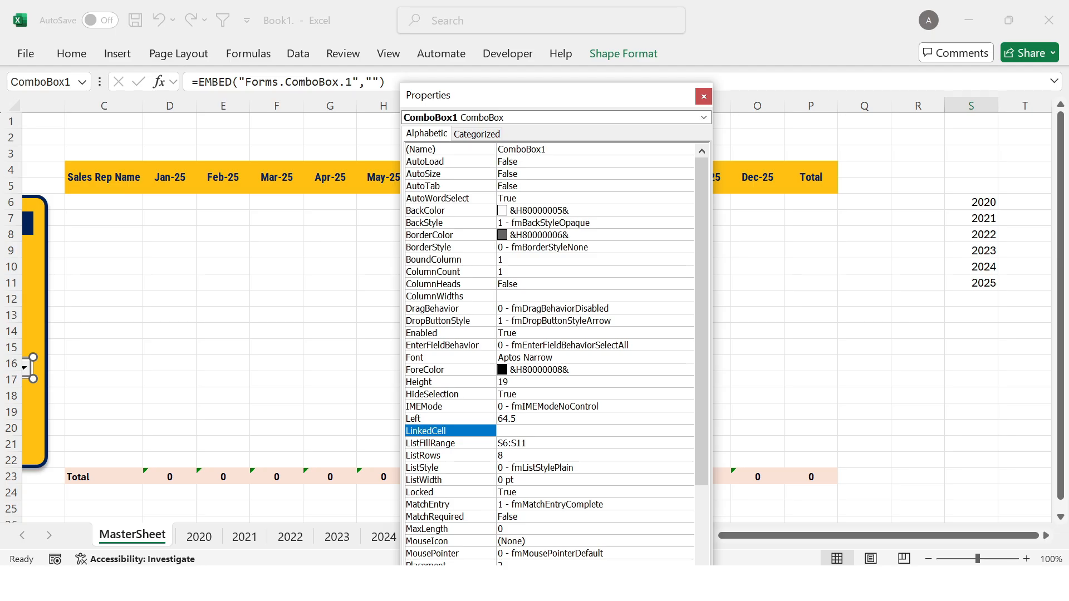
left_click_drag(863, 534, 715, 544)
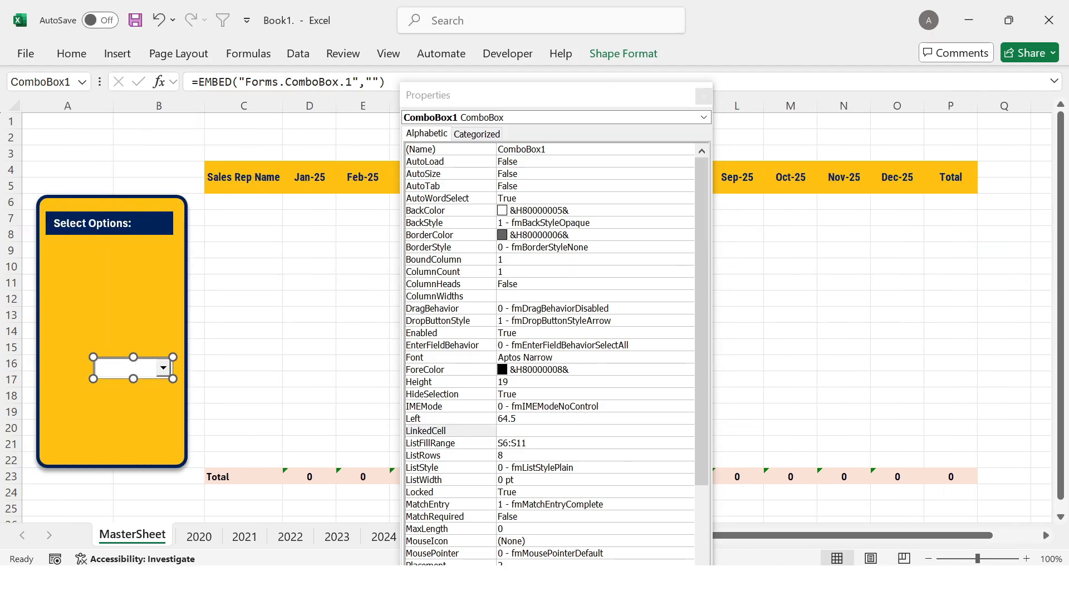
left_click(549, 431)
type("A2")
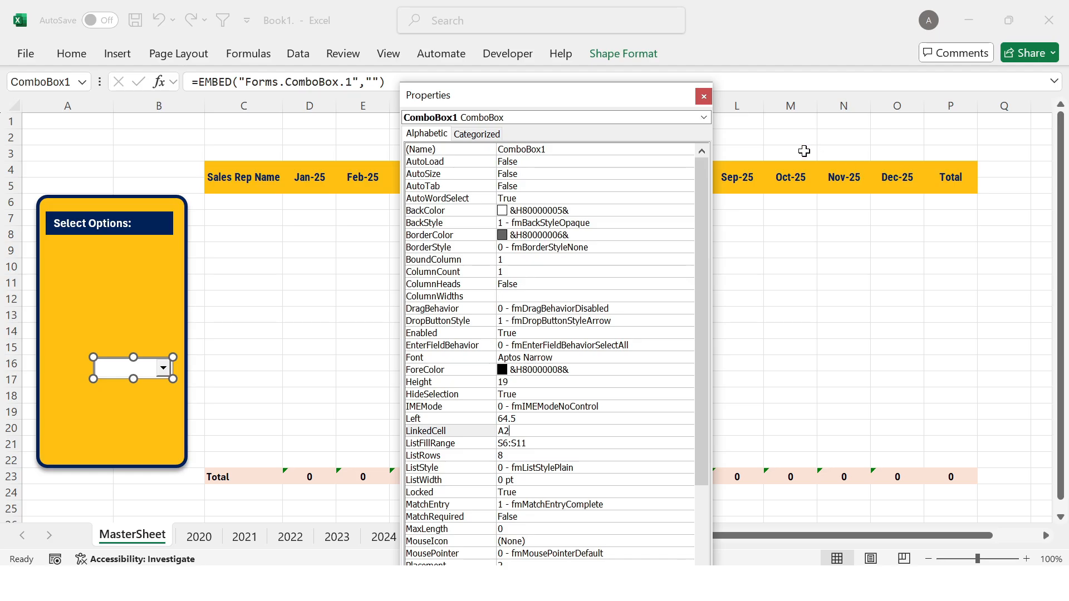
left_click(703, 97)
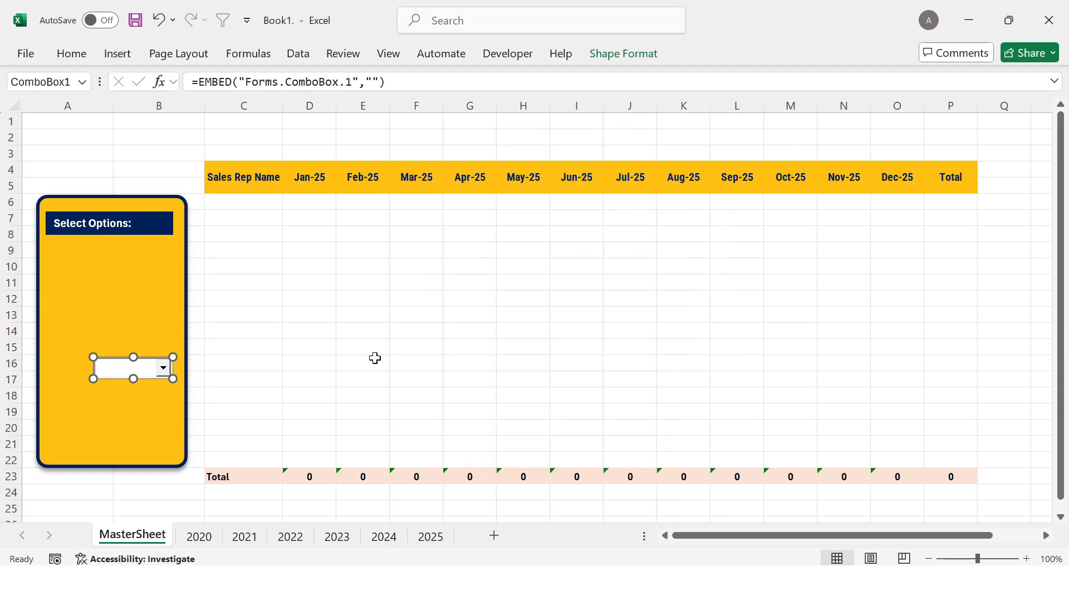
Turn off Design Mode and choose 2020 in the combo box
left_click(513, 56)
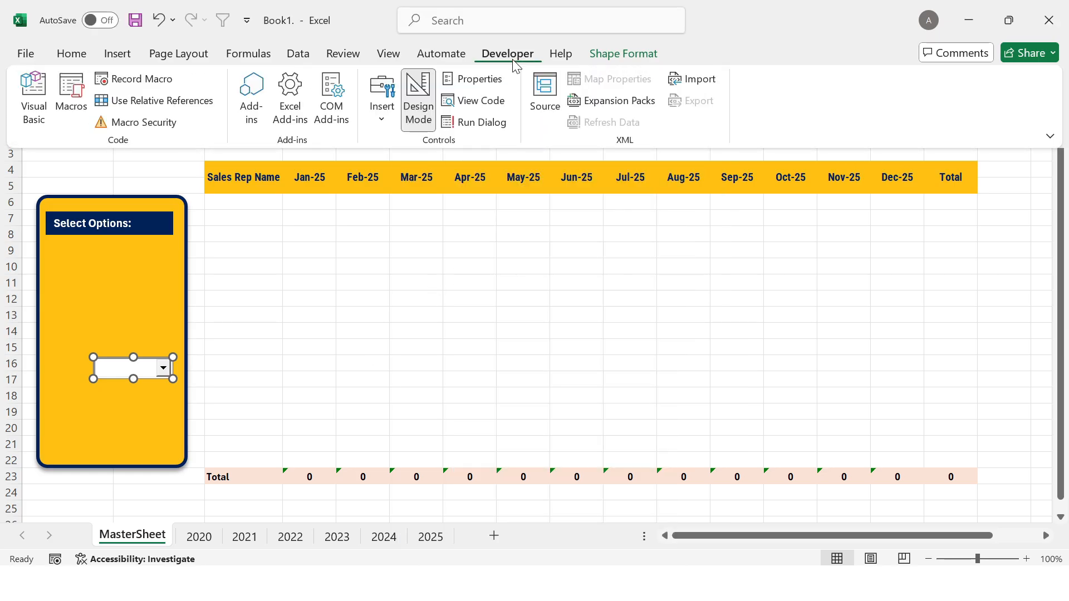
left_click(419, 98)
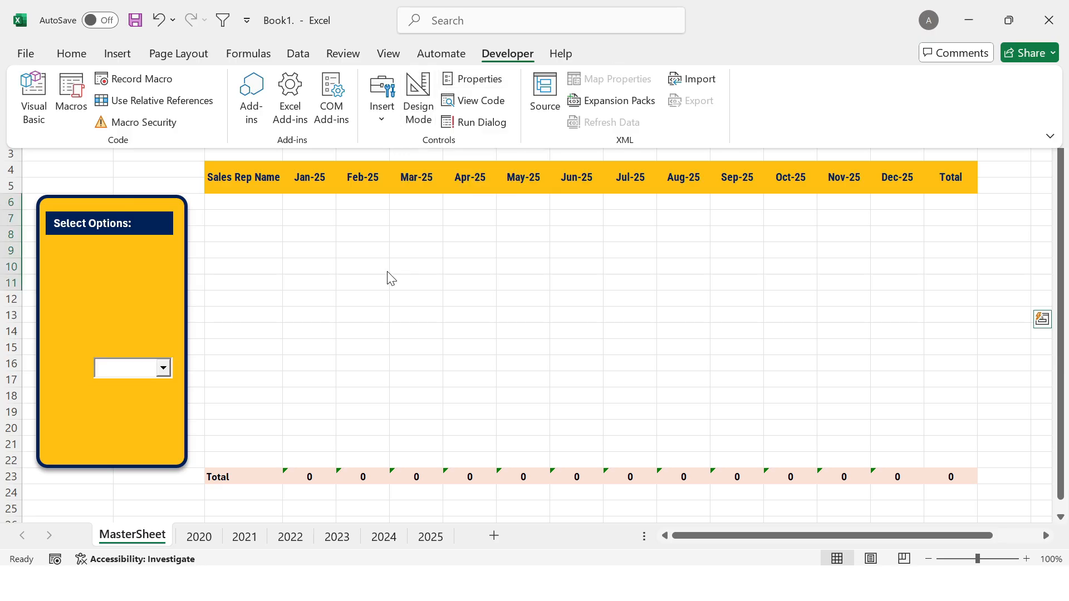
left_click(163, 367)
left_click(163, 368)
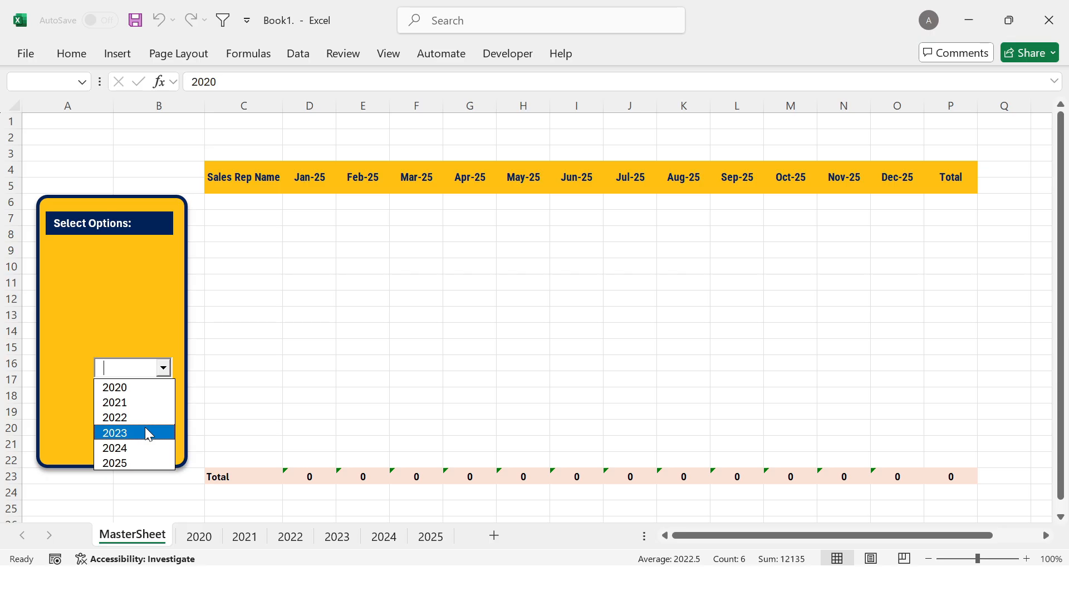
left_click(140, 390)
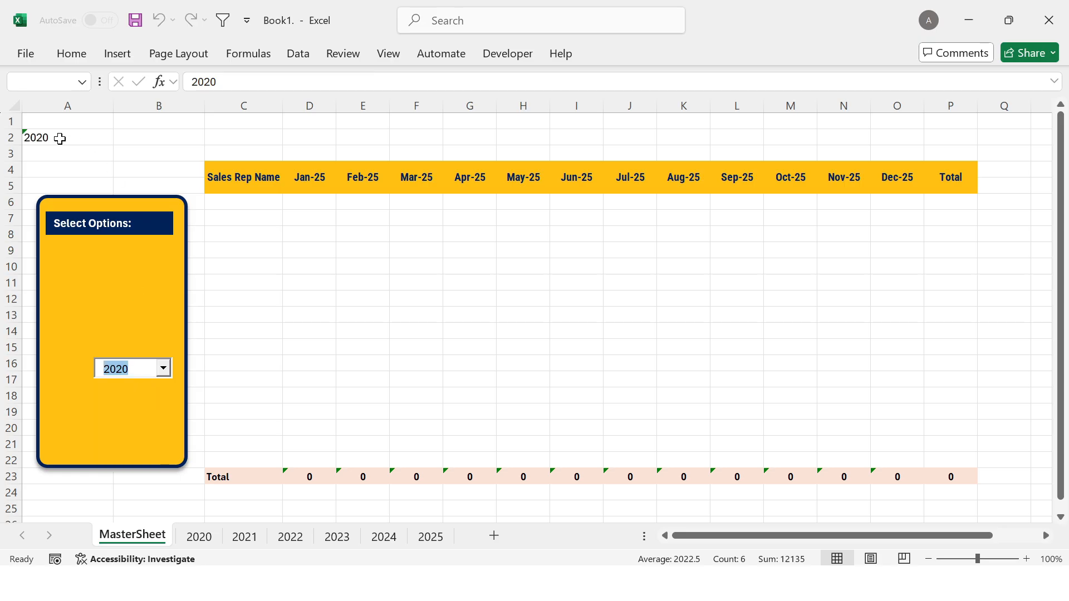
left_click(765, 363)
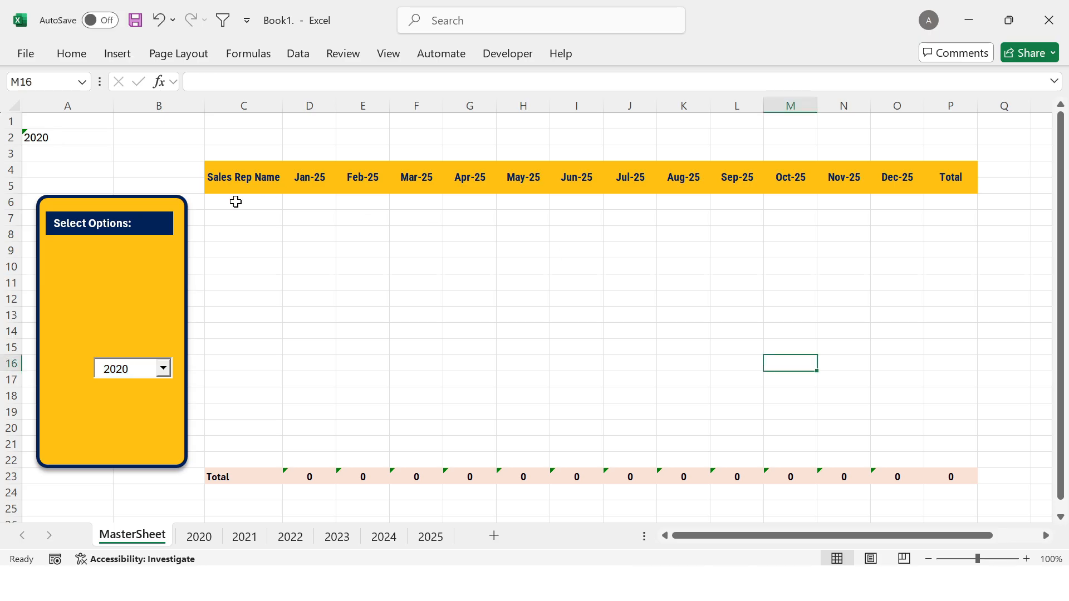
Start an ADDRESS formula in C6 with ROW() as the row number
left_click(279, 208)
left_click_drag(279, 208, 911, 440)
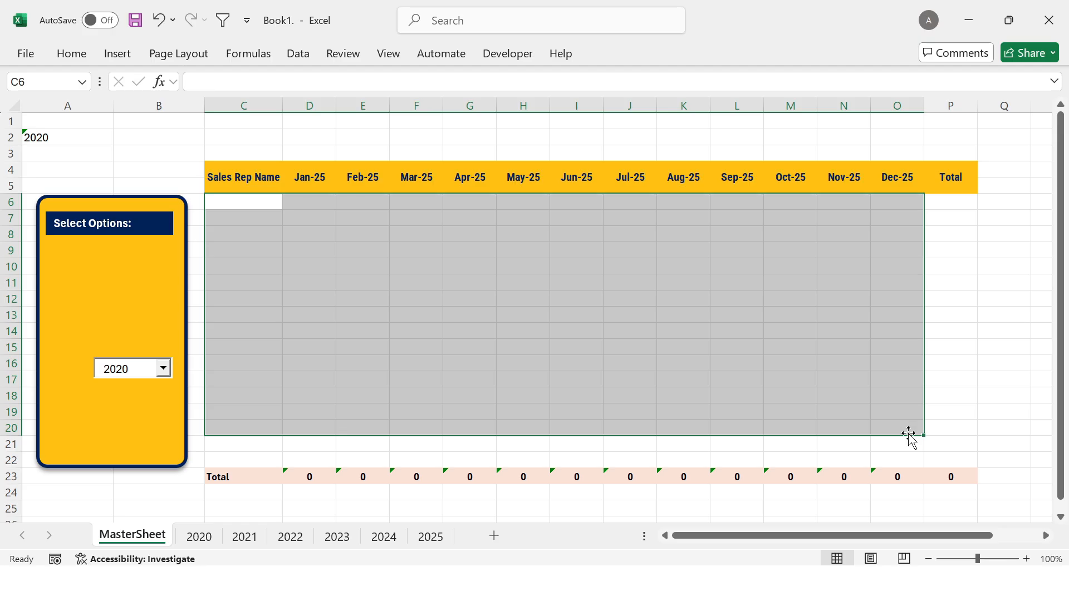
left_click(251, 202)
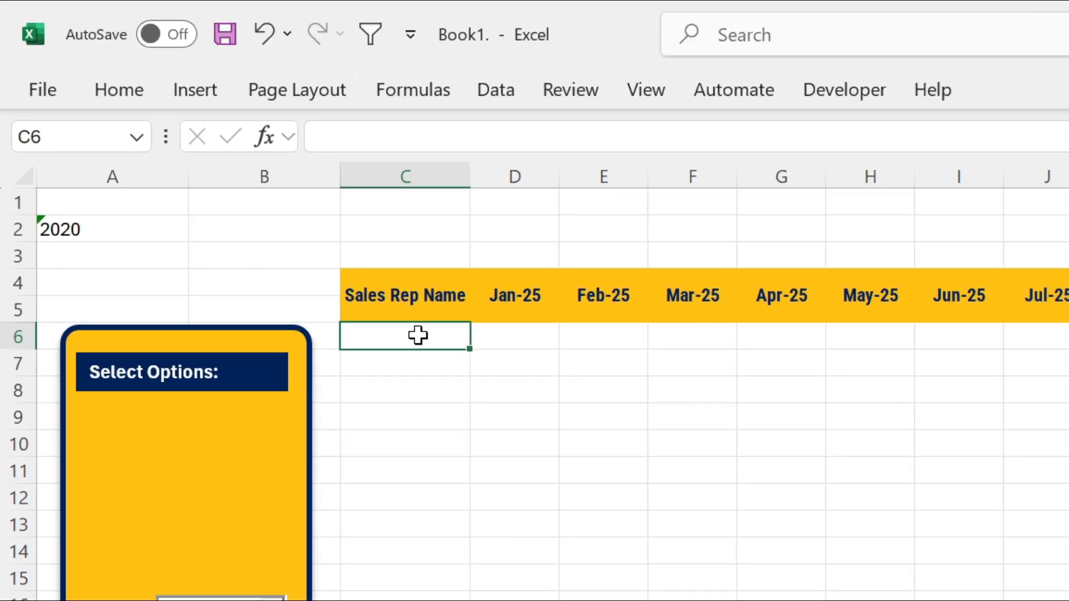
type("=")
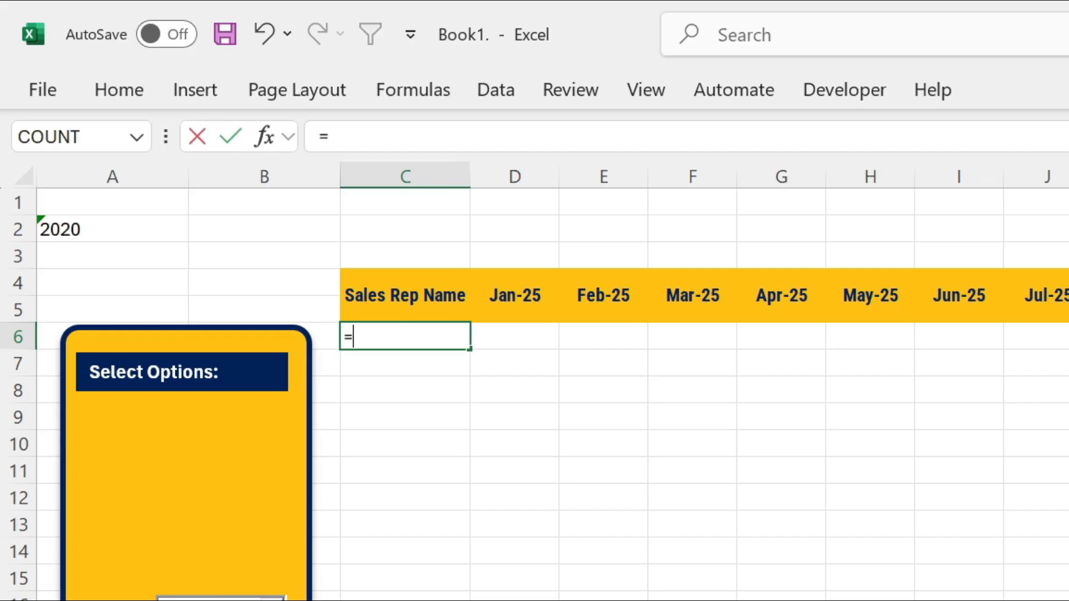
type("ADDRE")
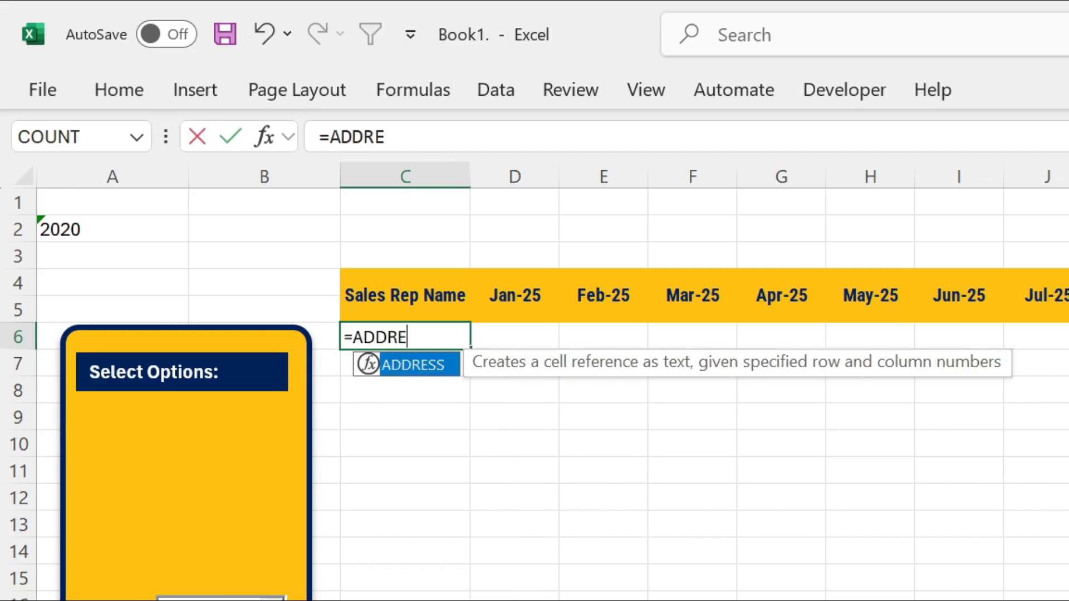
double_click(419, 368)
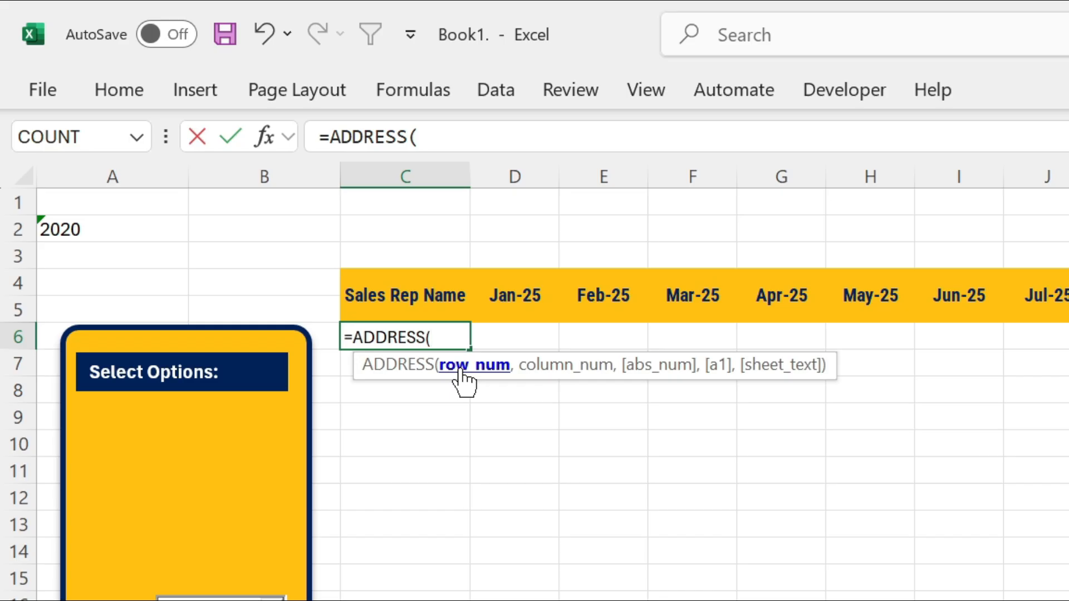
type("ROW")
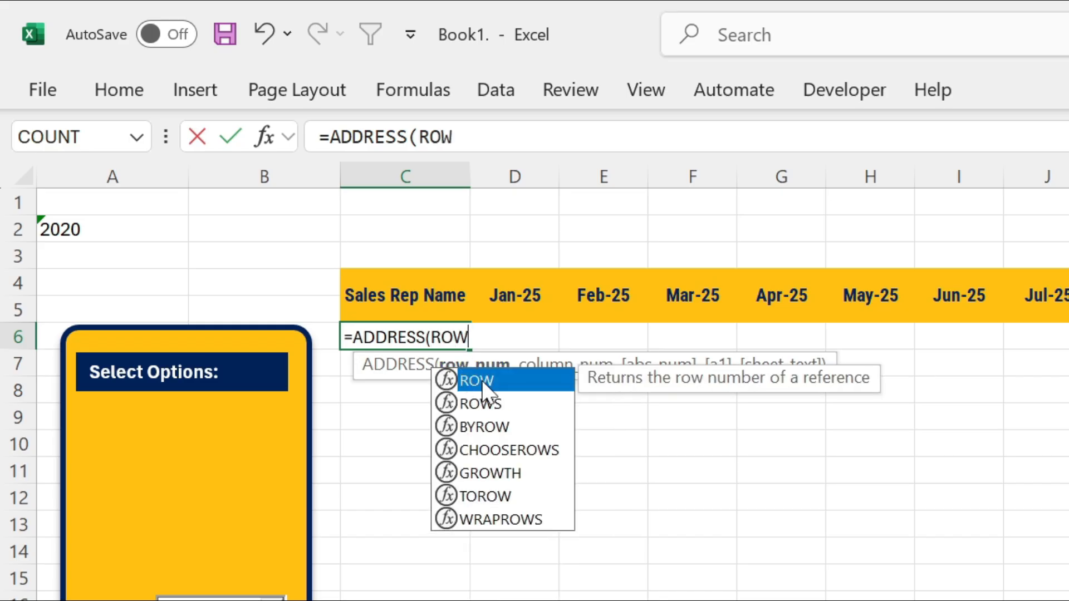
type("(),")
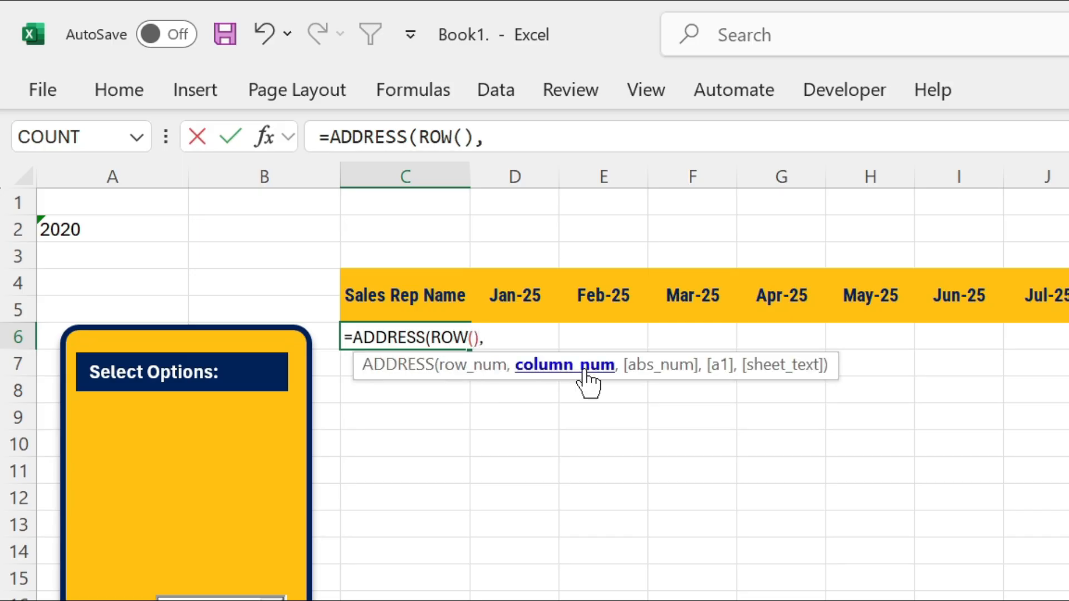
Continue the ADDRESS formula in C6 with COLUMN() as the column number, absolute reference type 1 and A1 style 1
type("COL")
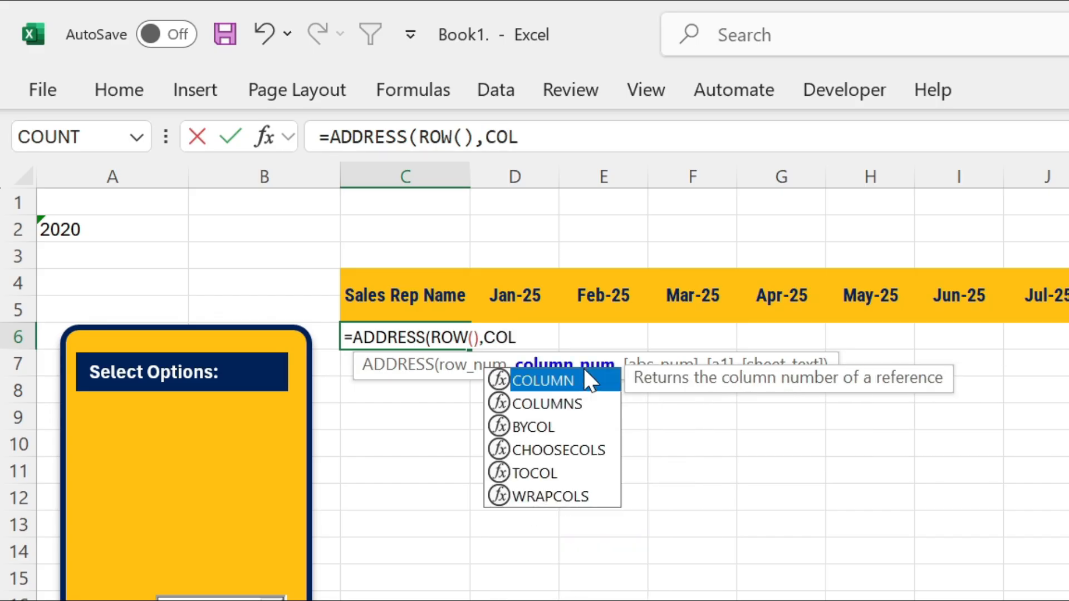
double_click(570, 383)
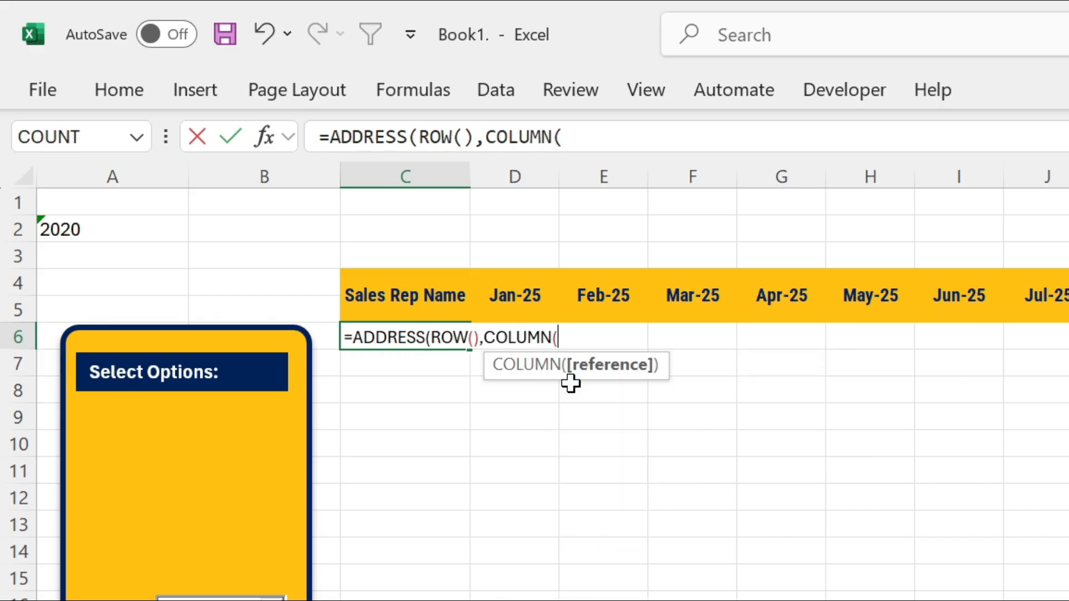
type("),")
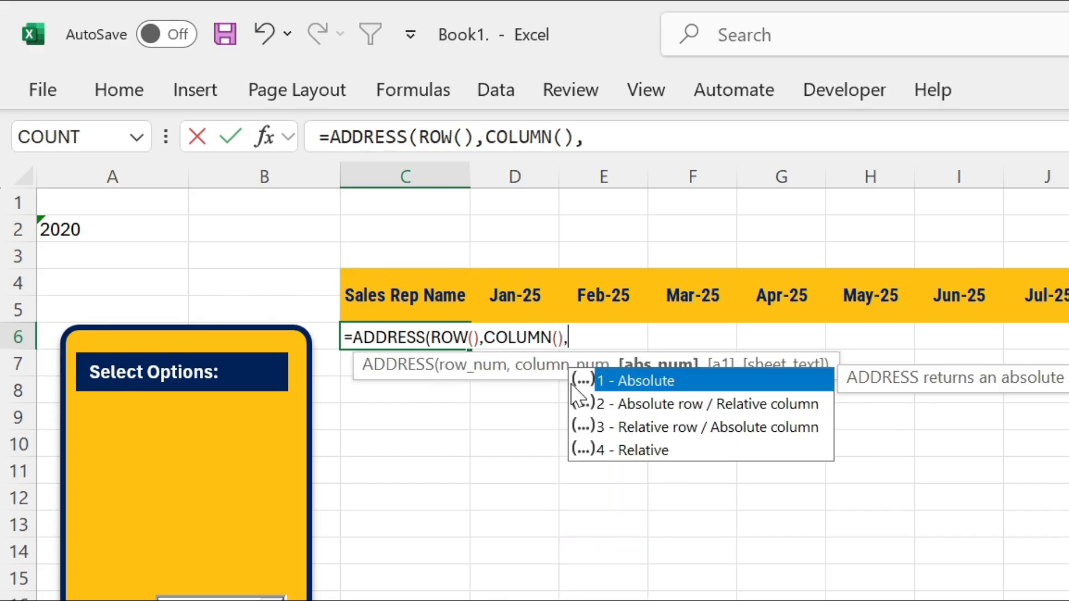
double_click(621, 385)
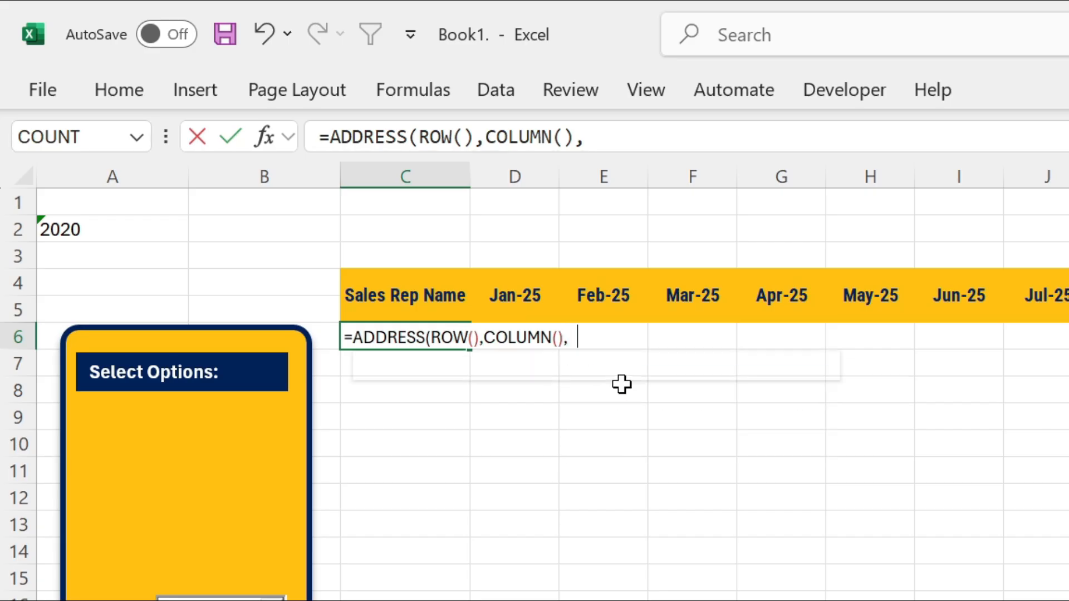
type(",")
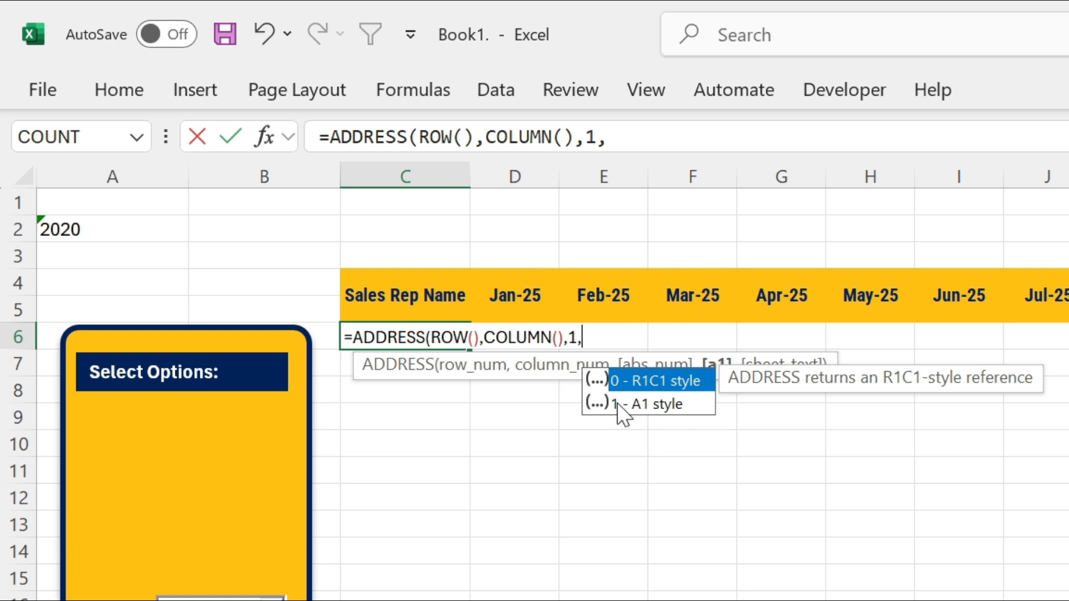
double_click(662, 403)
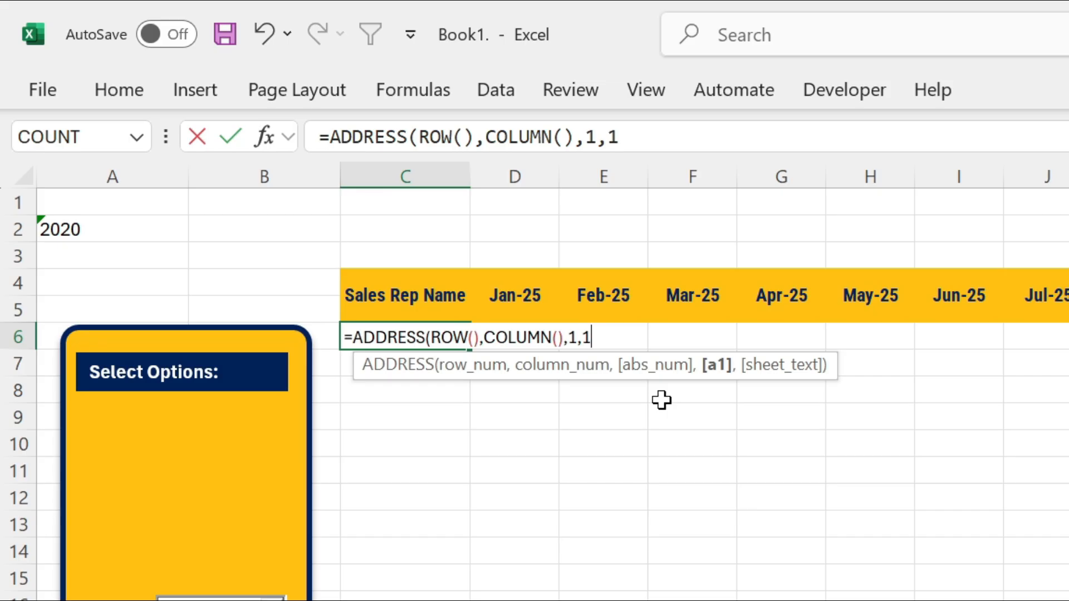
type(",")
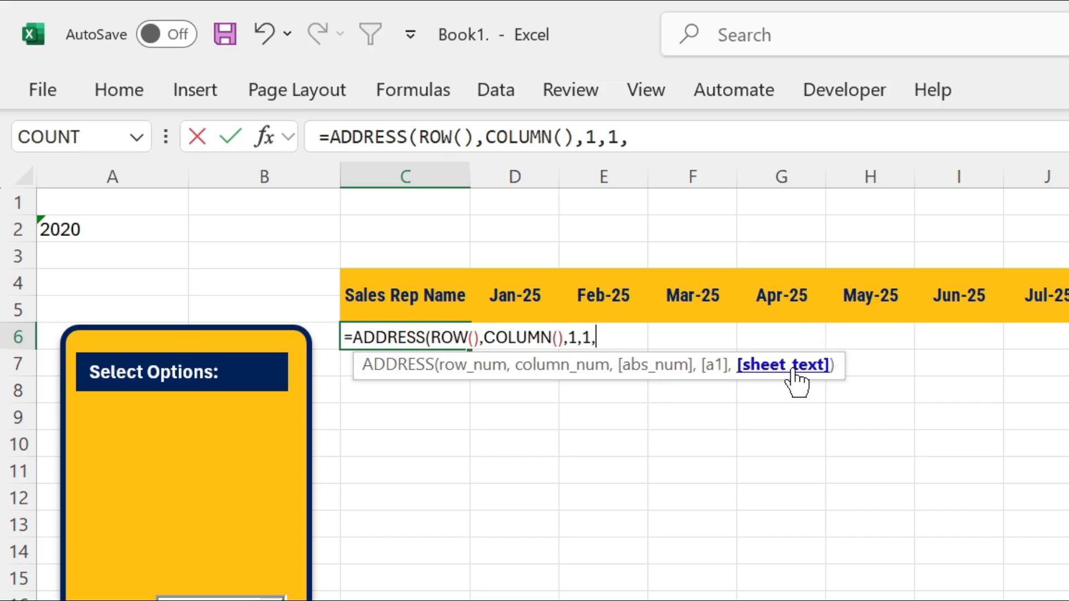
Use the absolute reference $A$2 as the sheet text and complete the ADDRESS formula in C6
left_click(142, 231)
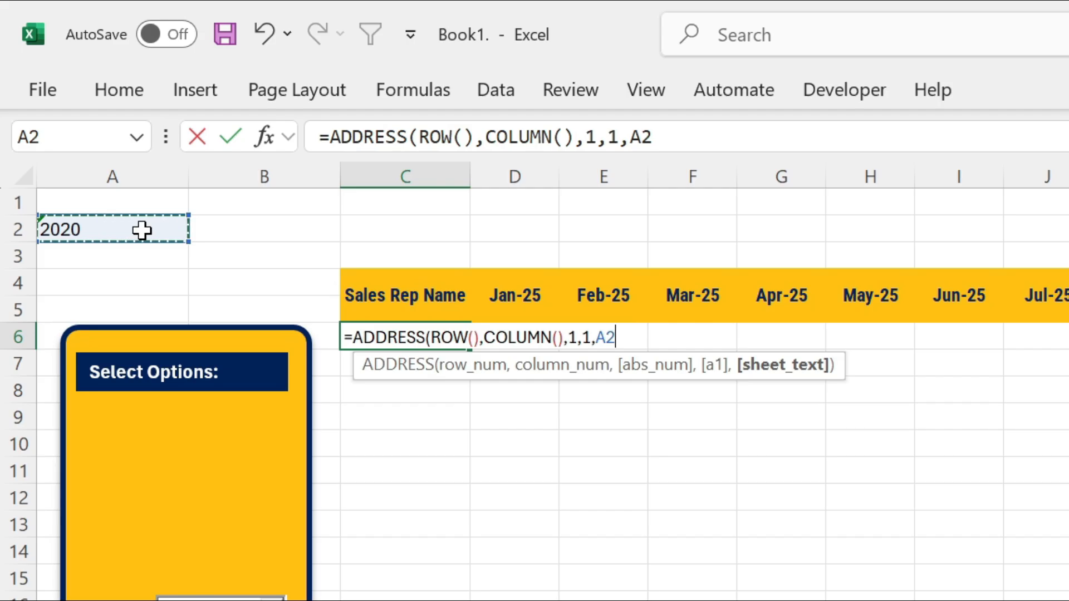
key("F4")
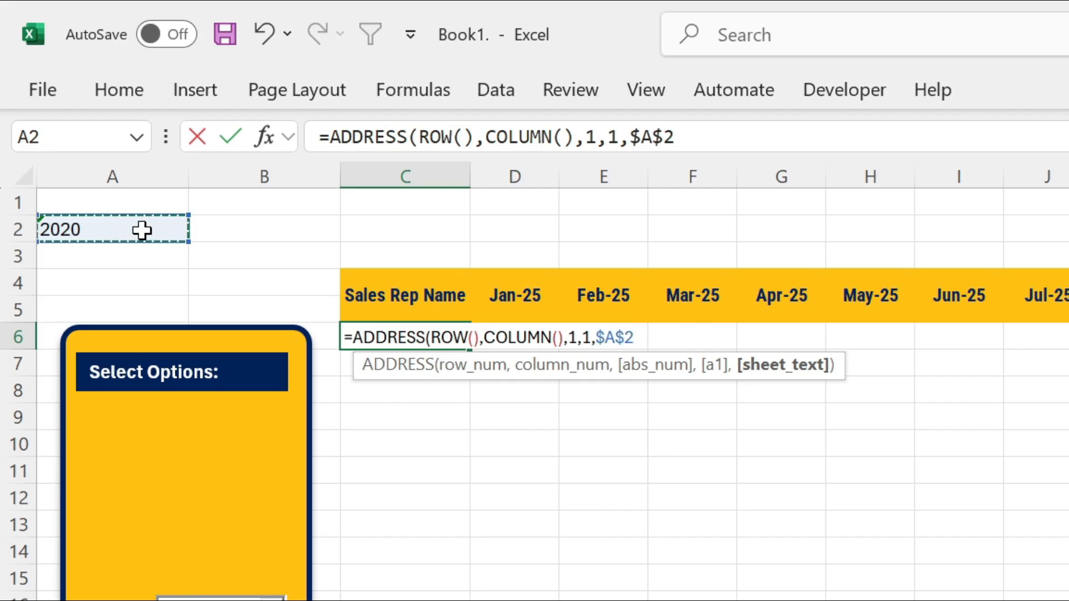
type(")")
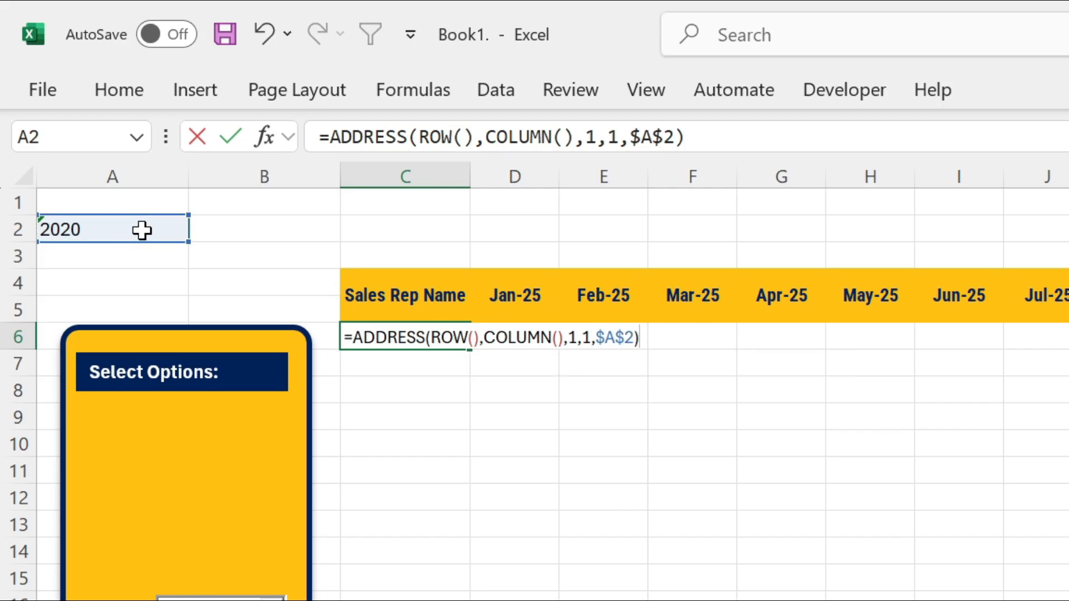
key("Return")
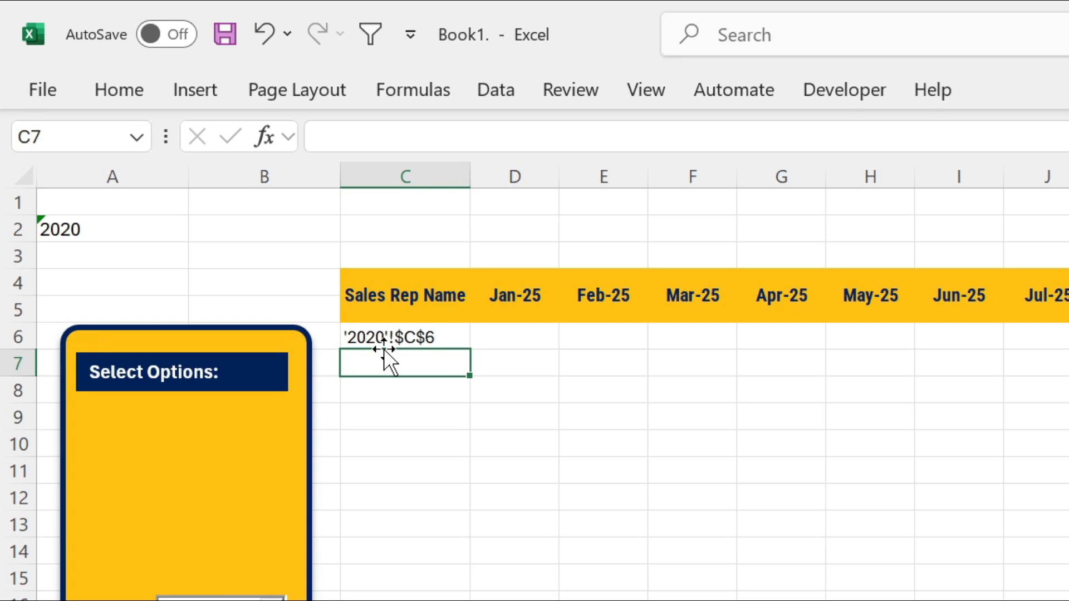
Wrap the formula in C6 in INDIRECT so it reads =INDIRECT(ADDRESS(ROW(),COLUMN(),1,1,$A$2))
left_click(438, 340)
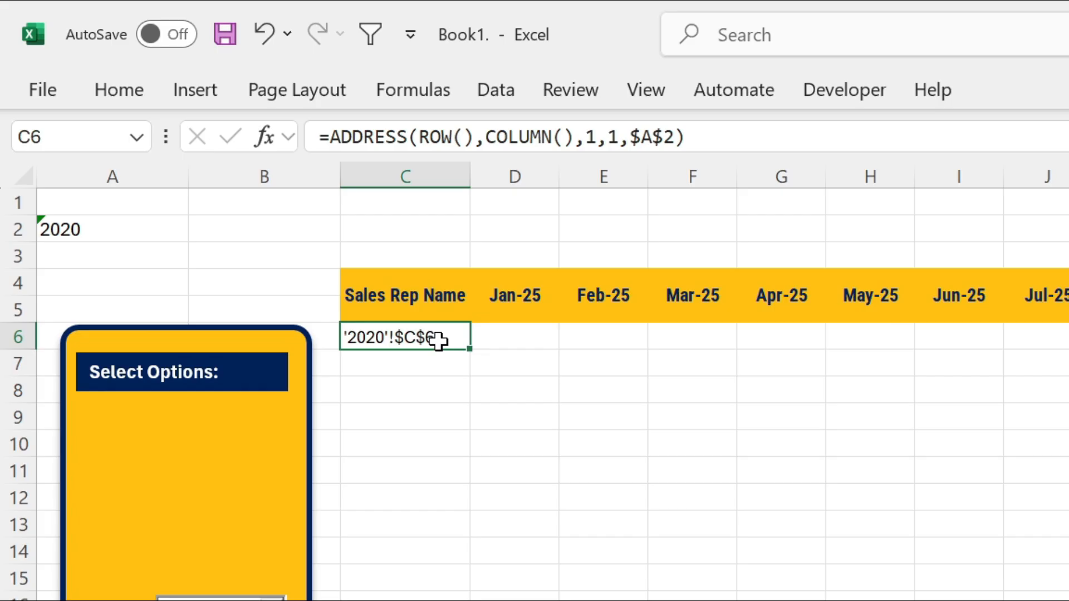
key("F2")
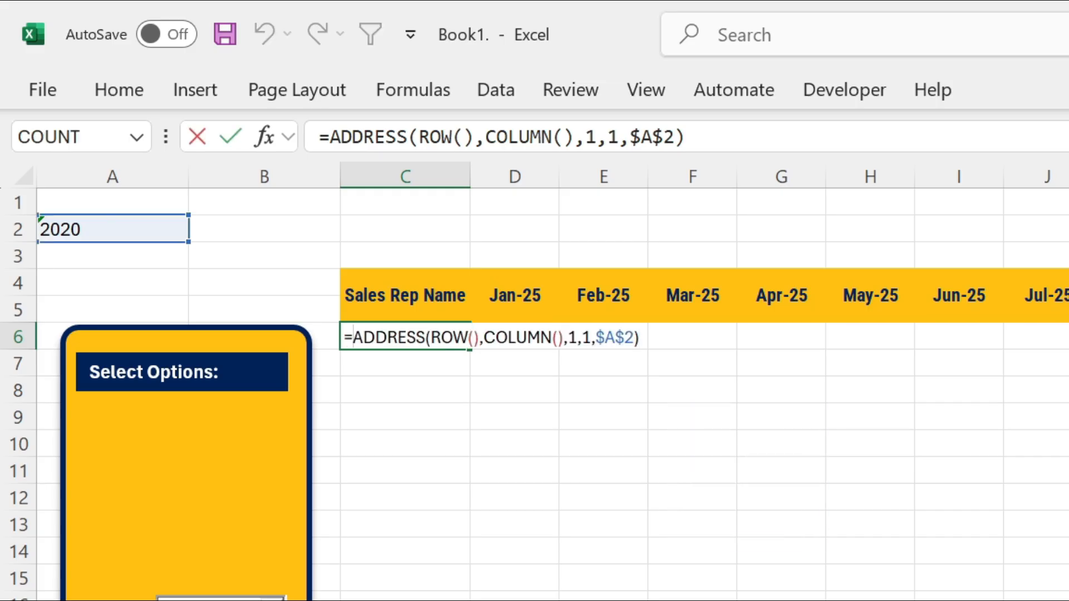
type("INDIR")
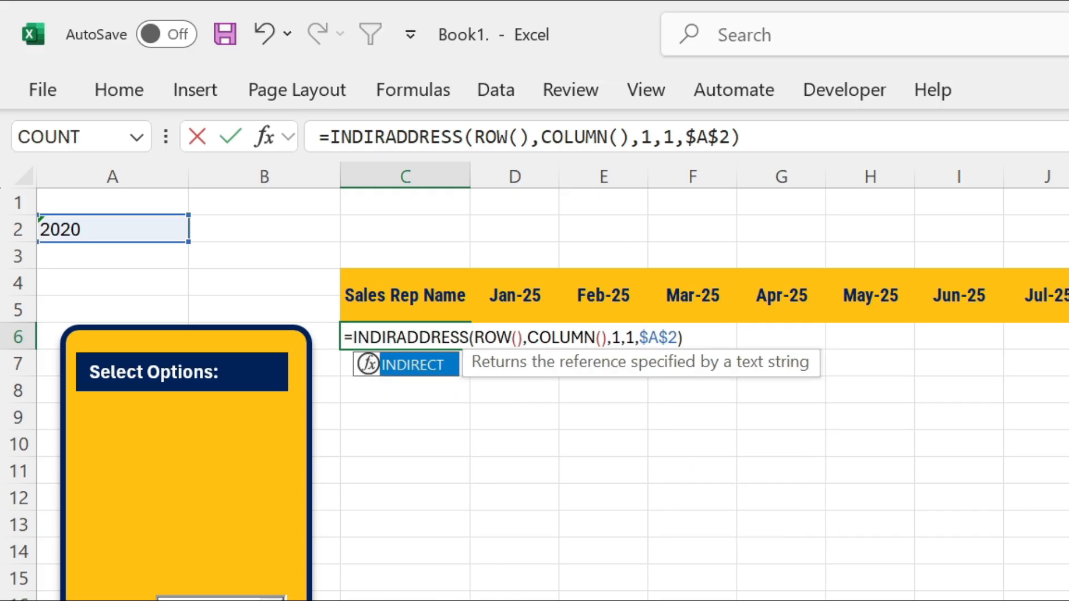
double_click(421, 377)
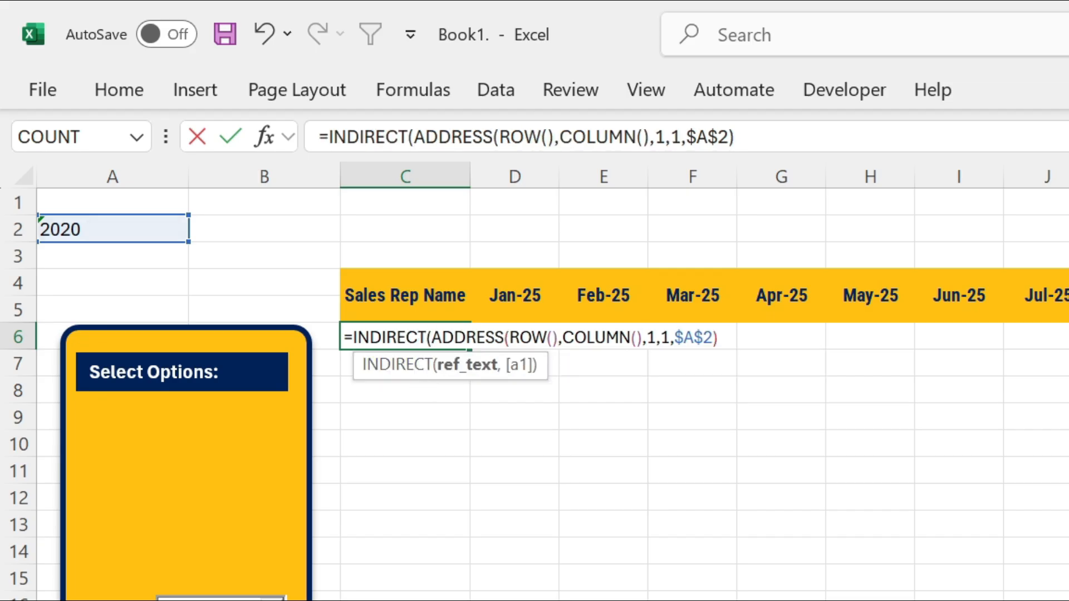
type(")")
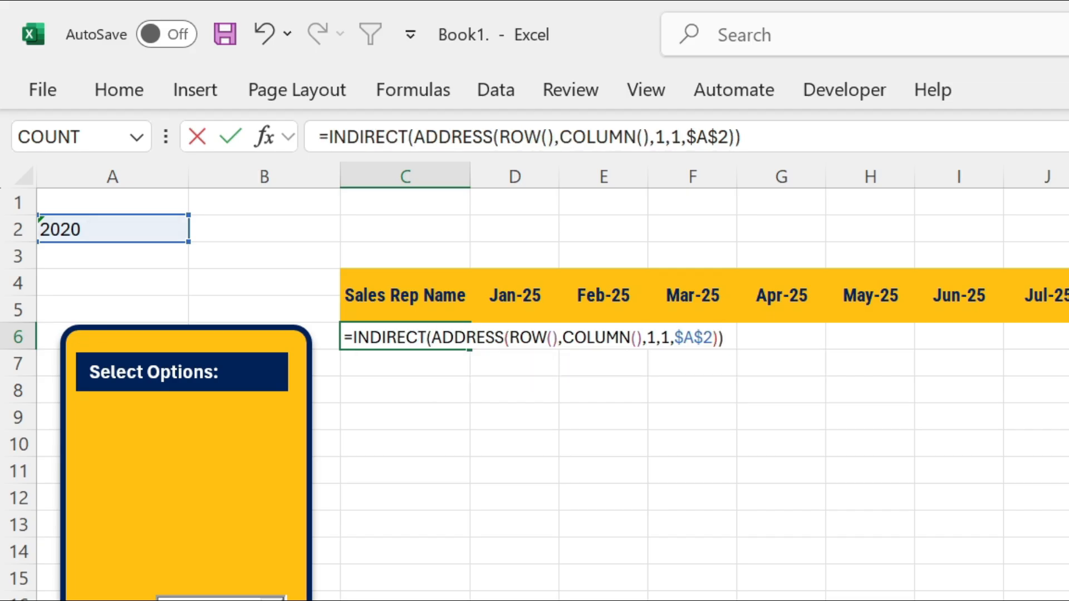
key("Return")
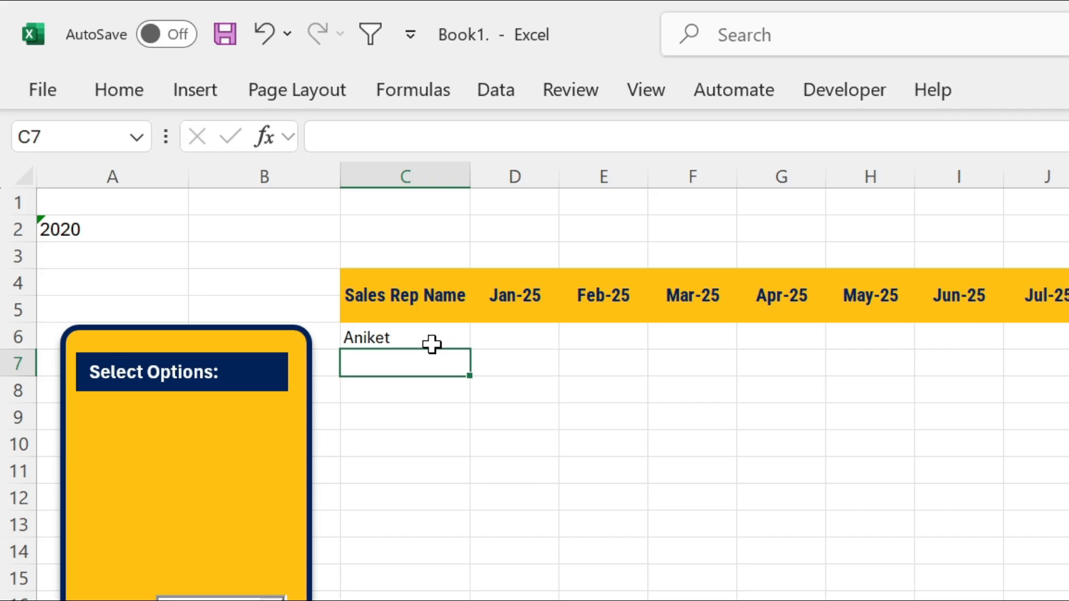
Copy the C6 formula across to D6 and compare both cells with C6 and D6 on the 2020 sheet
left_click(432, 344)
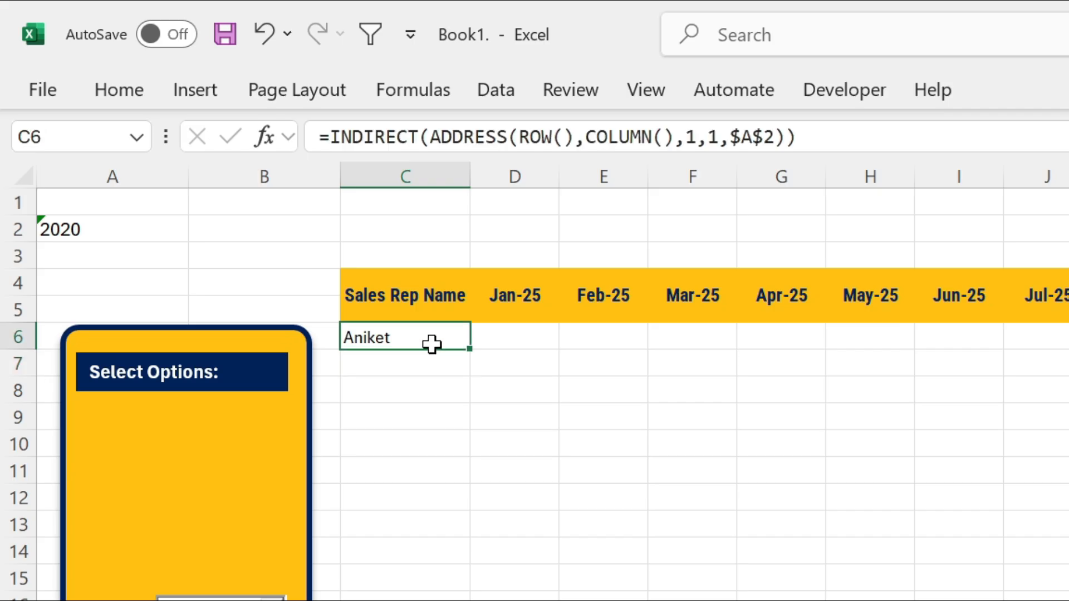
left_click_drag(470, 350, 543, 356)
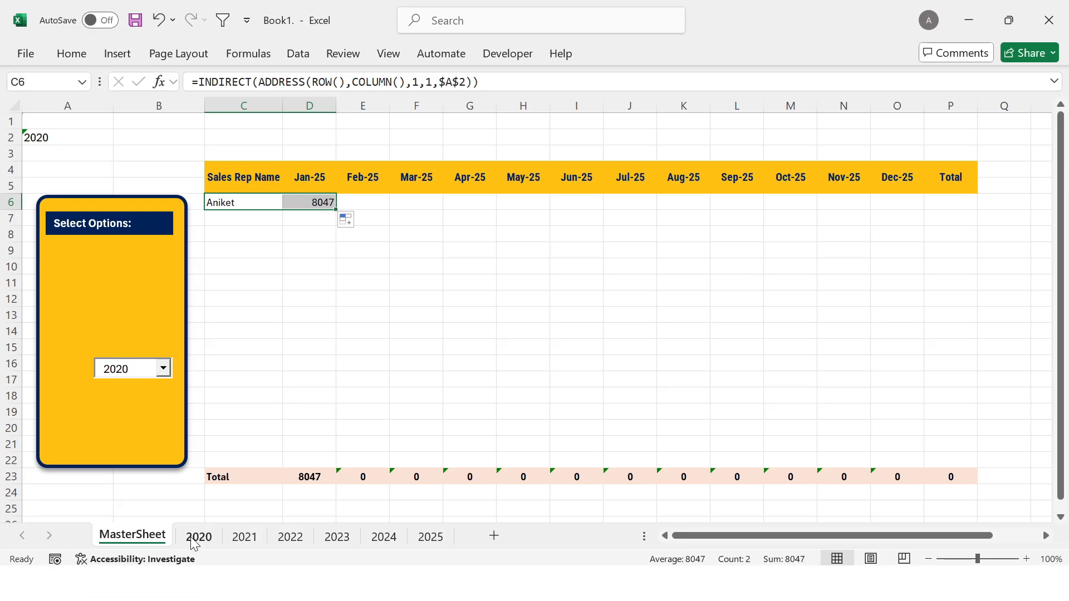
left_click(194, 537)
left_click(243, 187)
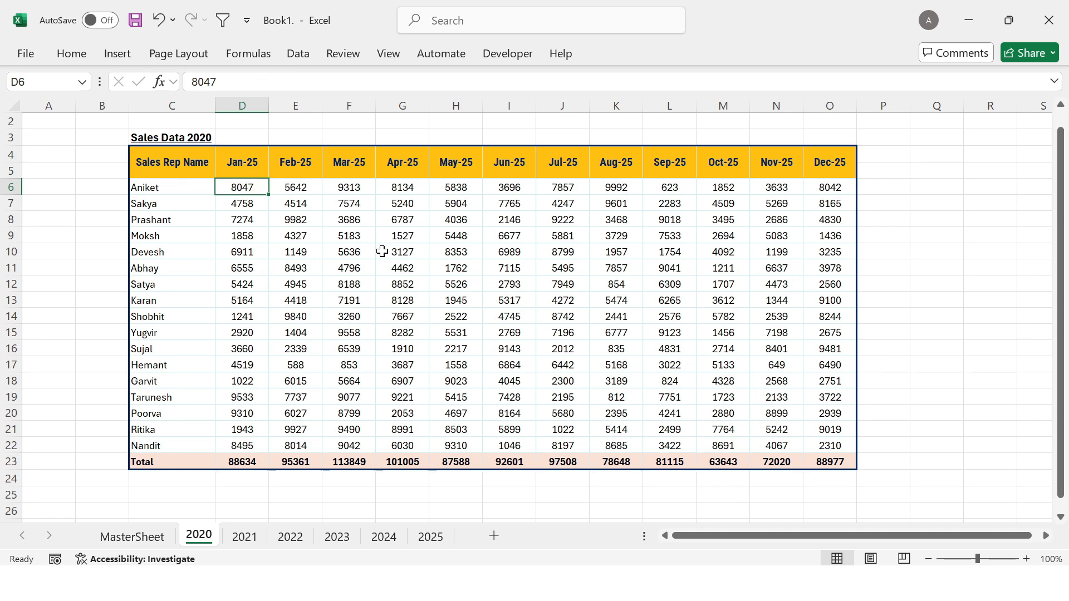
left_click(178, 183)
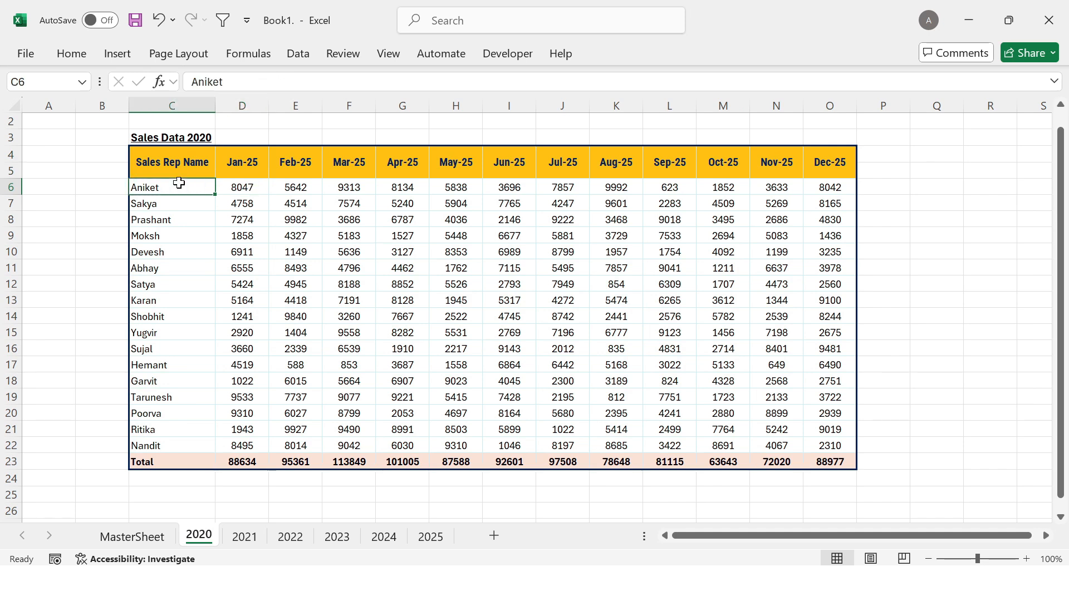
left_click(132, 537)
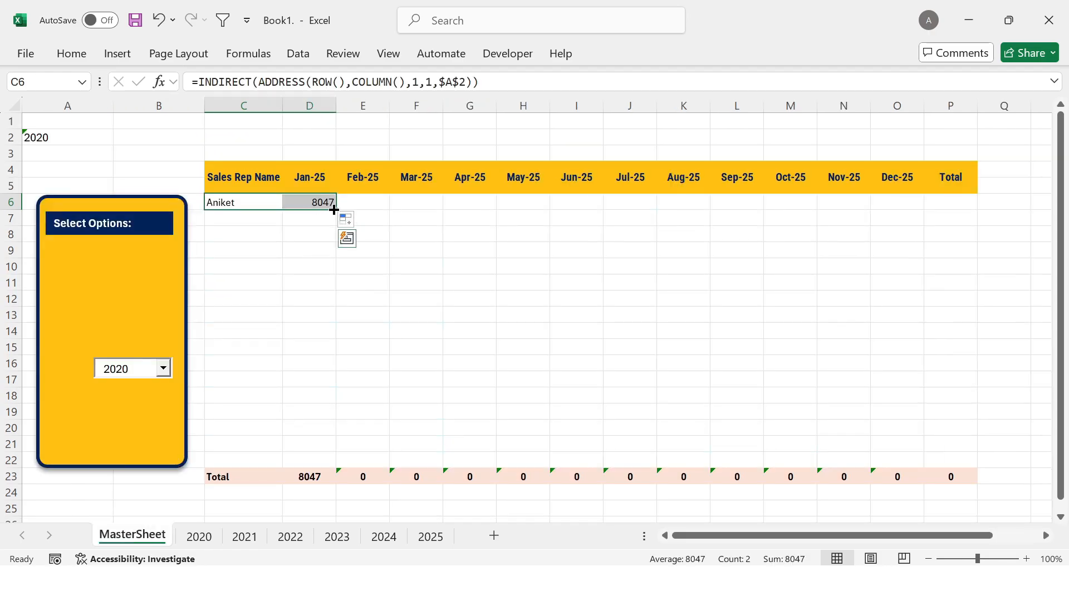
Fill the INDIRECT formula through the whole MasterSheet data range C6:O22
left_click_drag(335, 210, 906, 459)
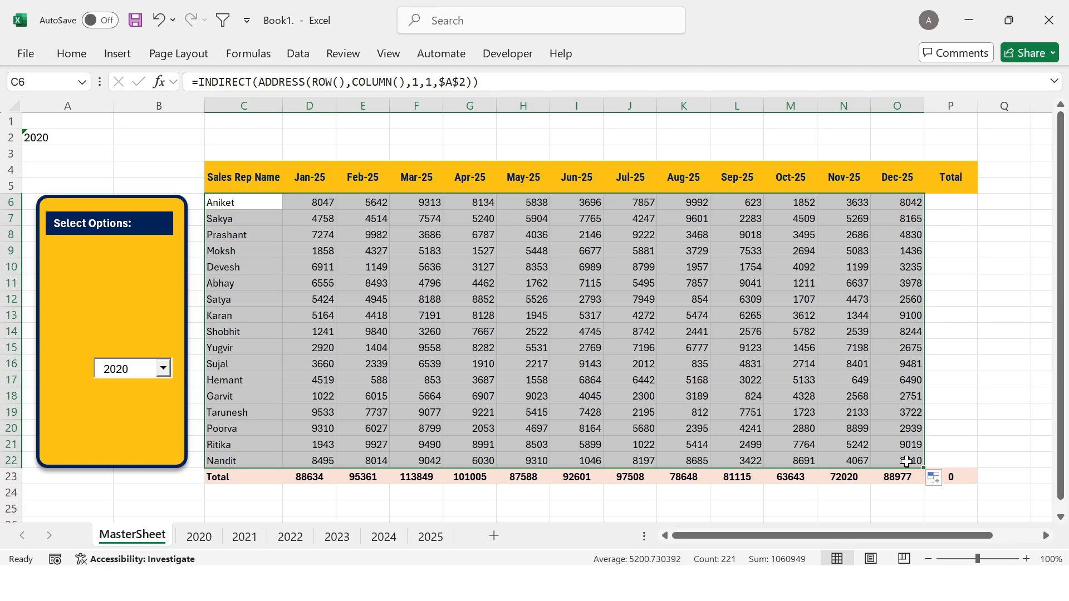
left_click(452, 283)
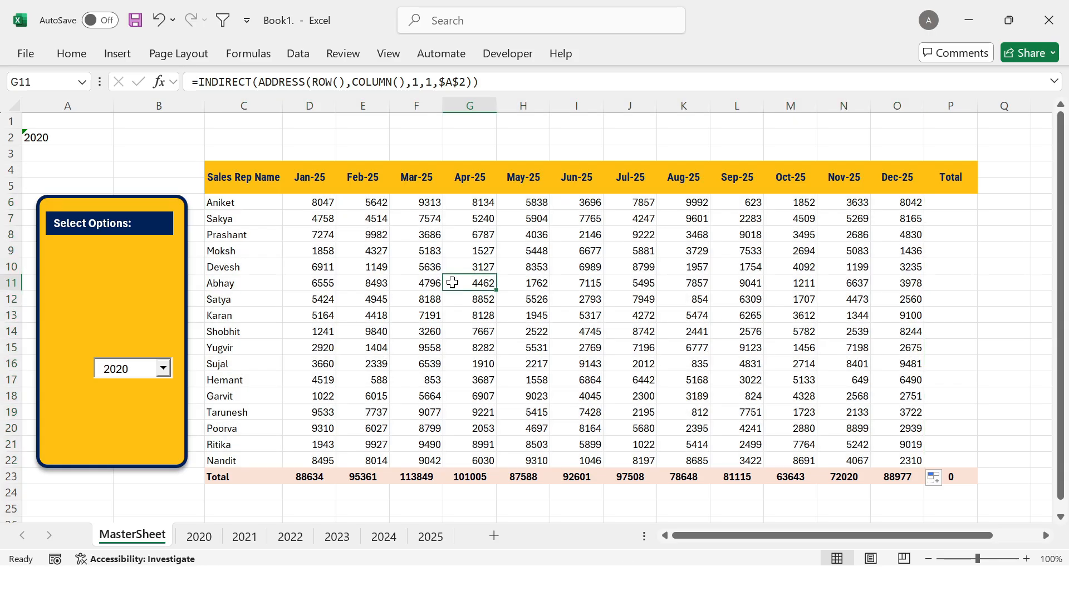
Test the year combo box by choosing 2021, 2023 and finally 2024
left_click(163, 369)
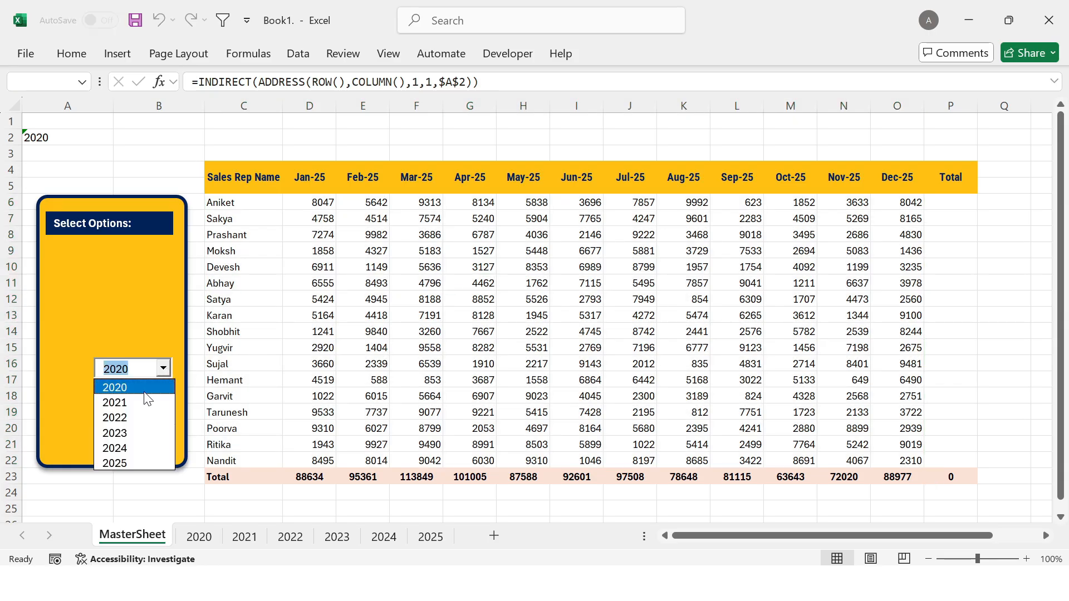
left_click(139, 402)
left_click(164, 369)
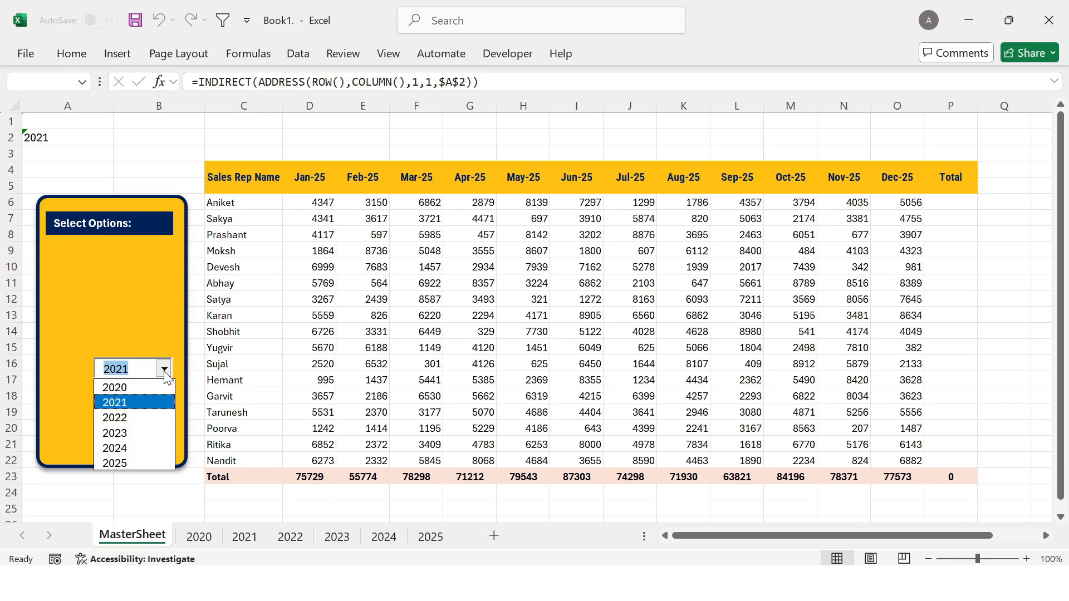
left_click(143, 433)
left_click(164, 368)
left_click(125, 448)
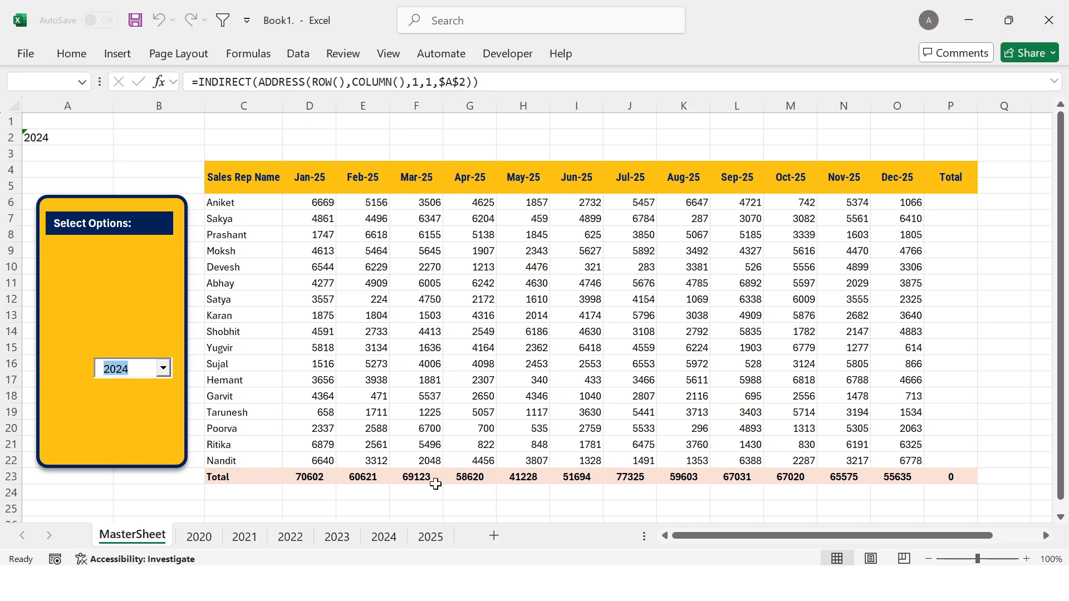
Compare the December total in O23 of MasterSheet with the same cell on the 2024 sheet, and return to MasterSheet
left_click(885, 477)
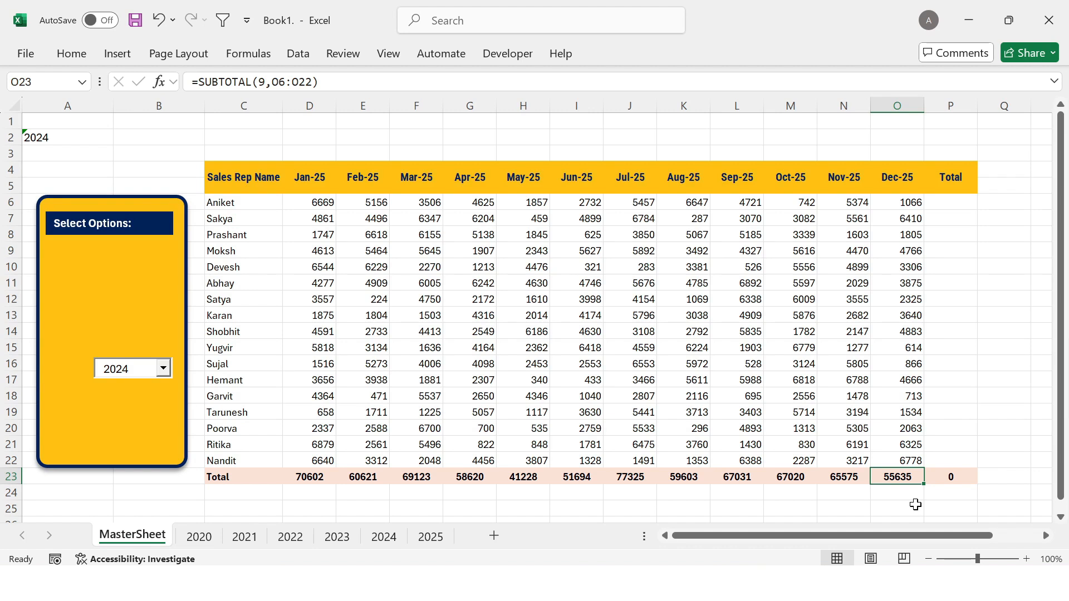
left_click(392, 540)
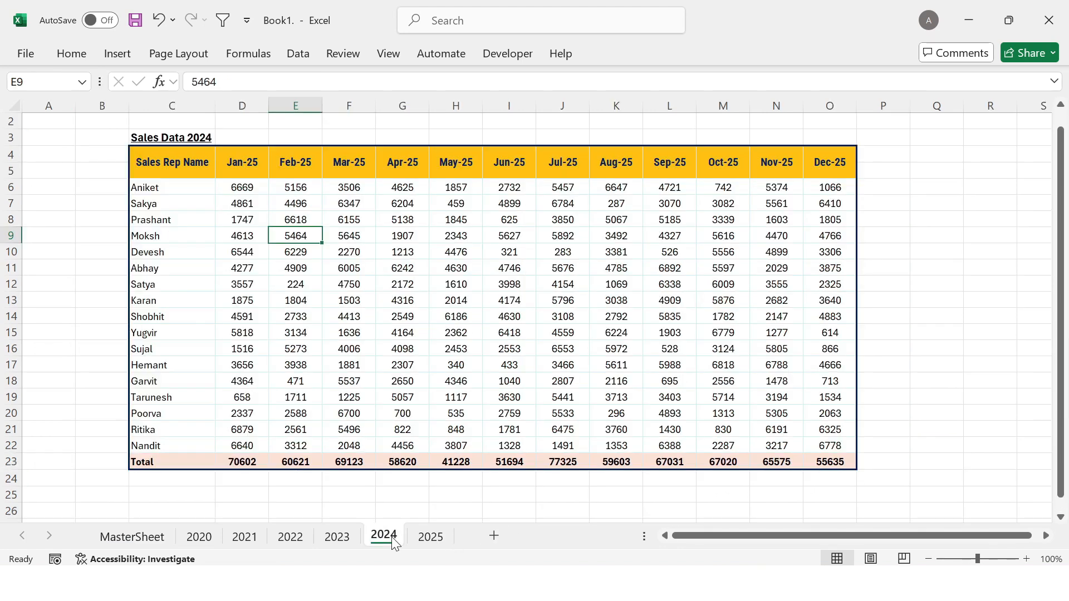
left_click(836, 460)
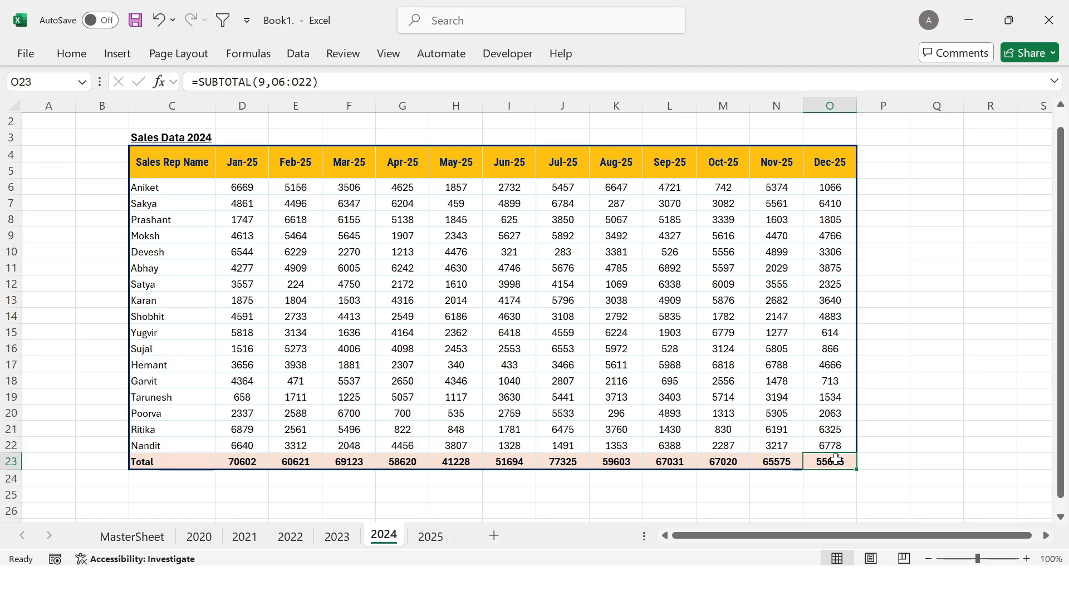
left_click(136, 537)
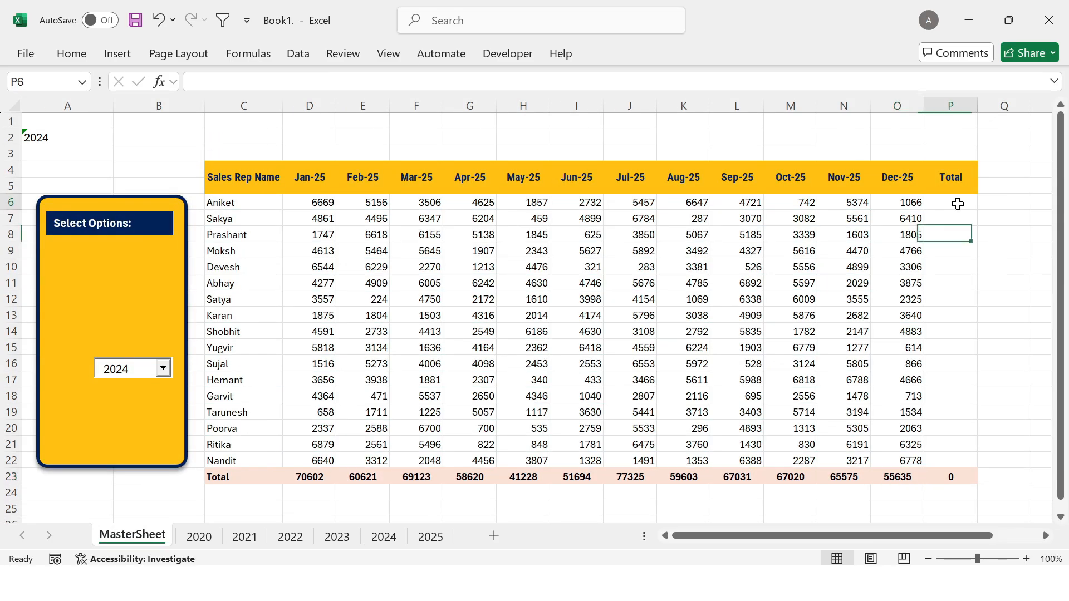
Total the first sales rep's months in P6 with =SUM(D6:O6)
type("=SUM")
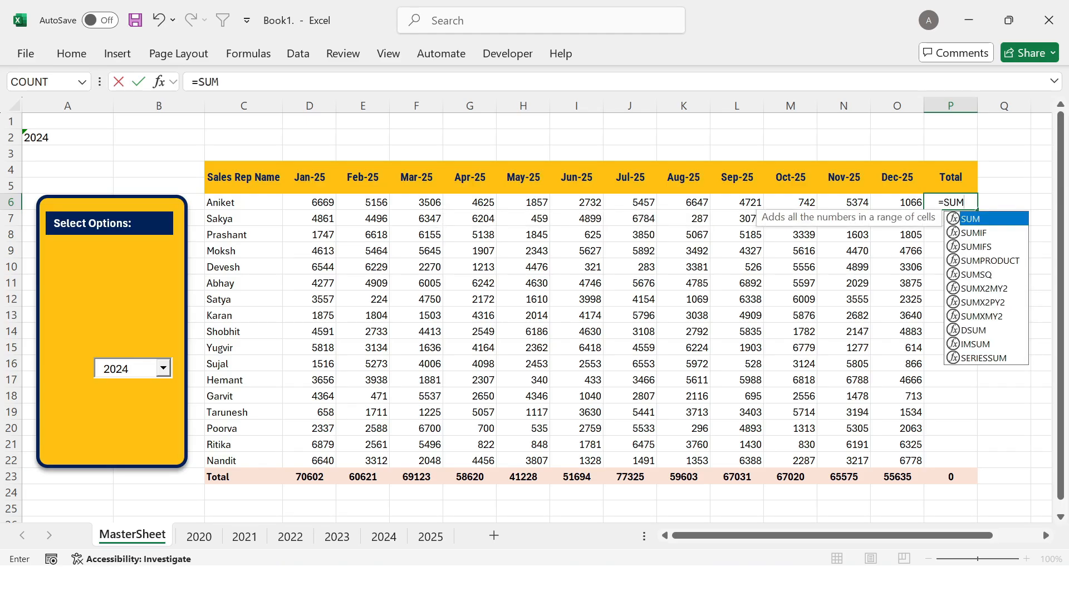
double_click(991, 221)
left_click_drag(317, 205, 897, 206)
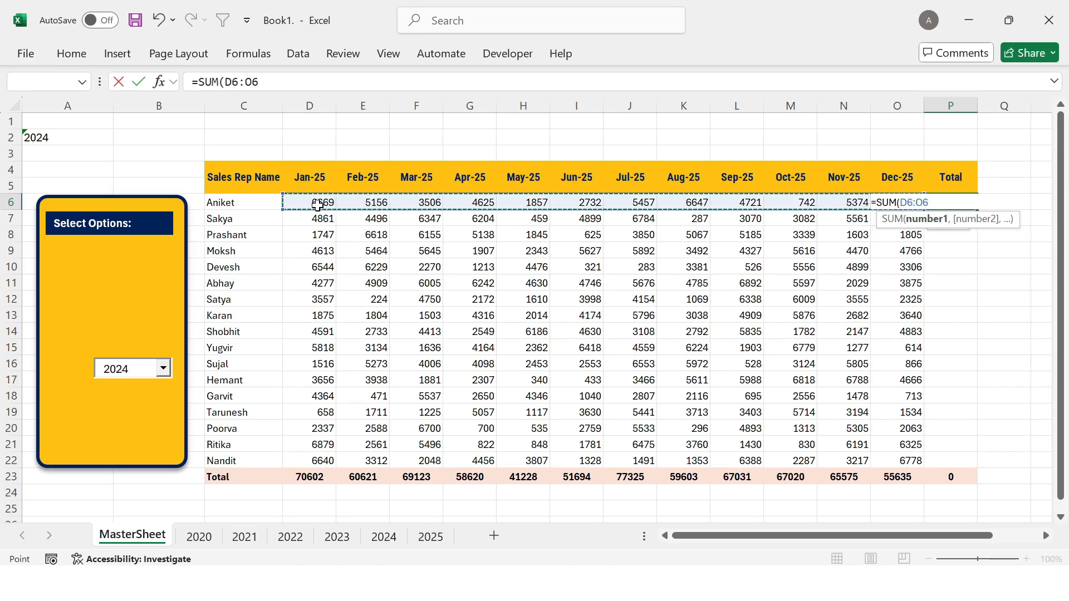
type(")")
key("Return")
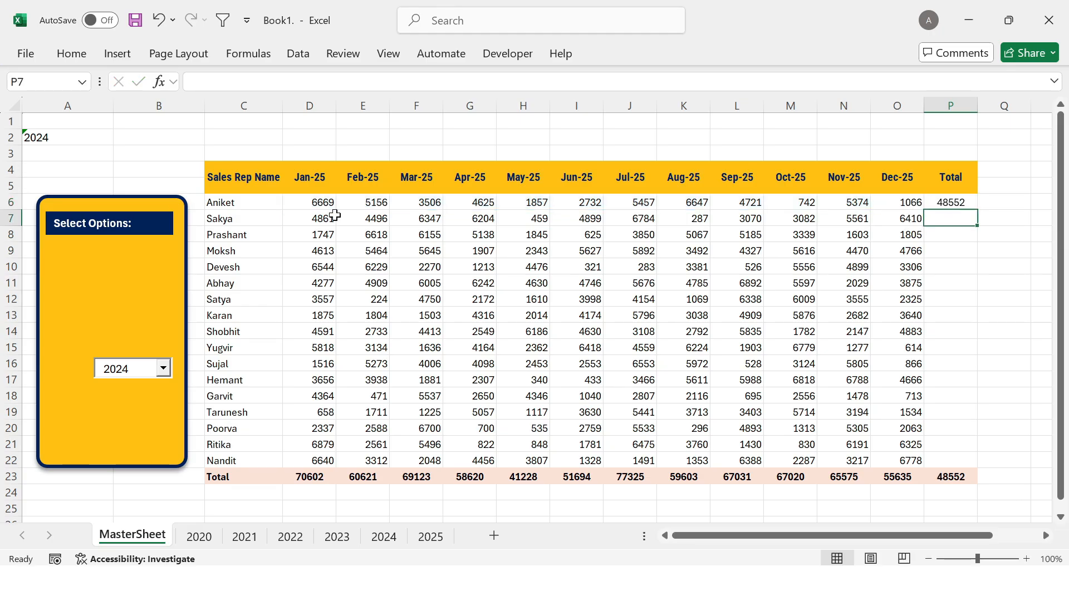
left_click(950, 203)
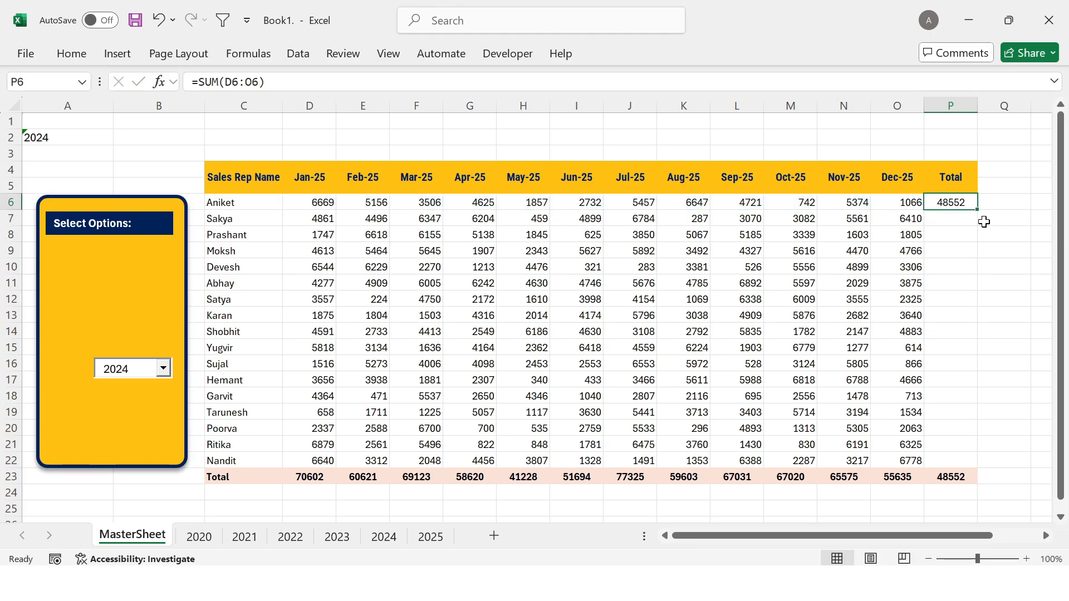
Fill the sum formula from P6 down to P22 and widen the Total column
left_click_drag(979, 208, 971, 465)
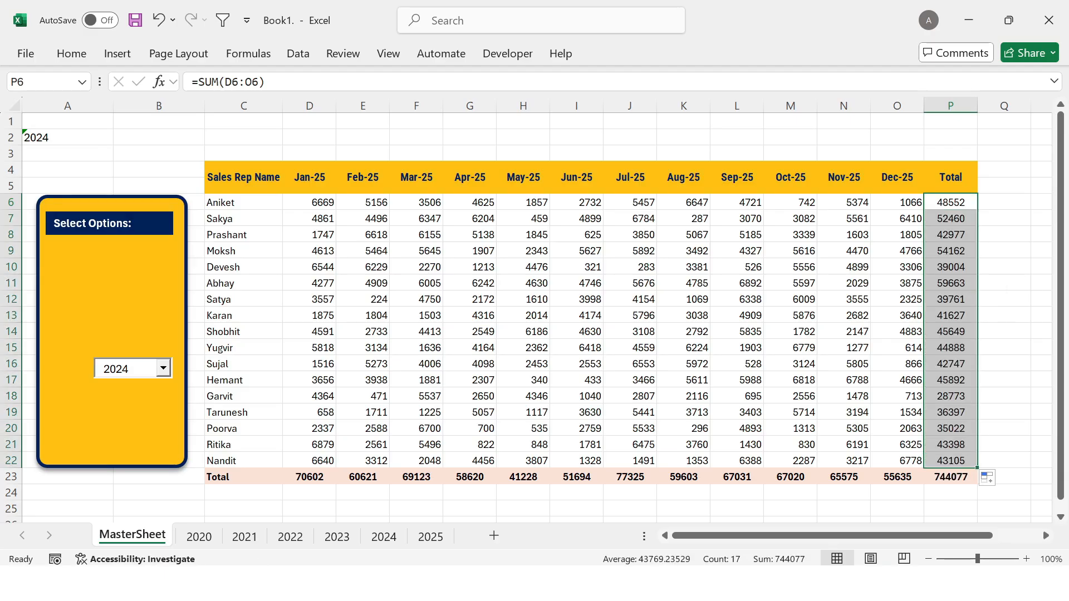
left_click(1003, 185)
left_click_drag(979, 102, 1020, 108)
Centre the monthly values horizontally in columns D to O
left_click_drag(310, 105, 883, 200)
left_click(72, 53)
left_click(337, 113)
left_click(363, 299)
Apply thin light blue outline and inside borders to the whole sales table C4:P23
left_click(225, 187)
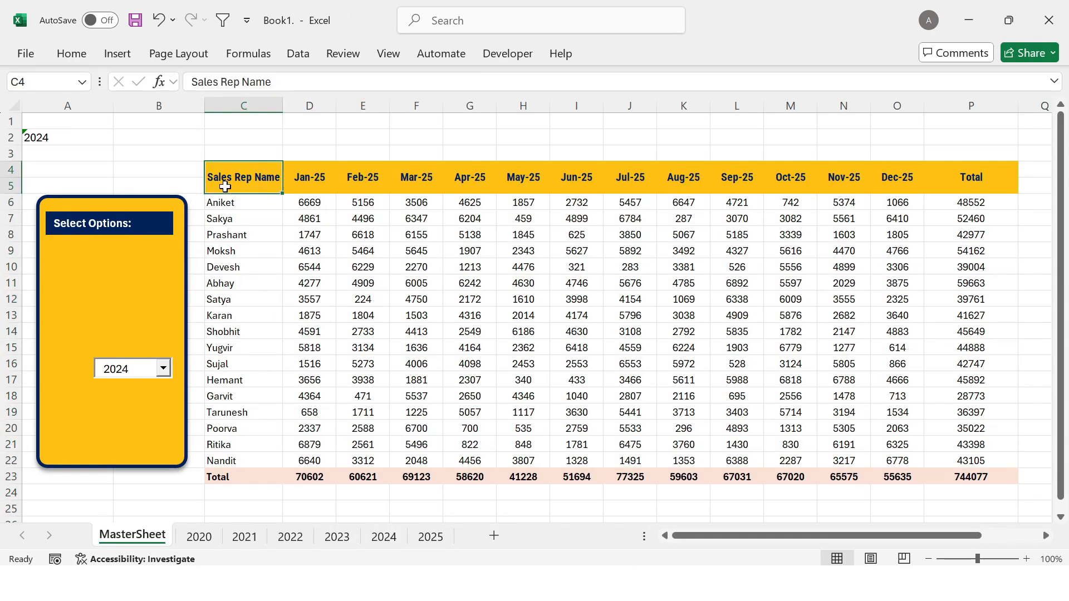
key("ctrl+shift+Right")
key("shift+Down")
key("ctrl+shift+Down")
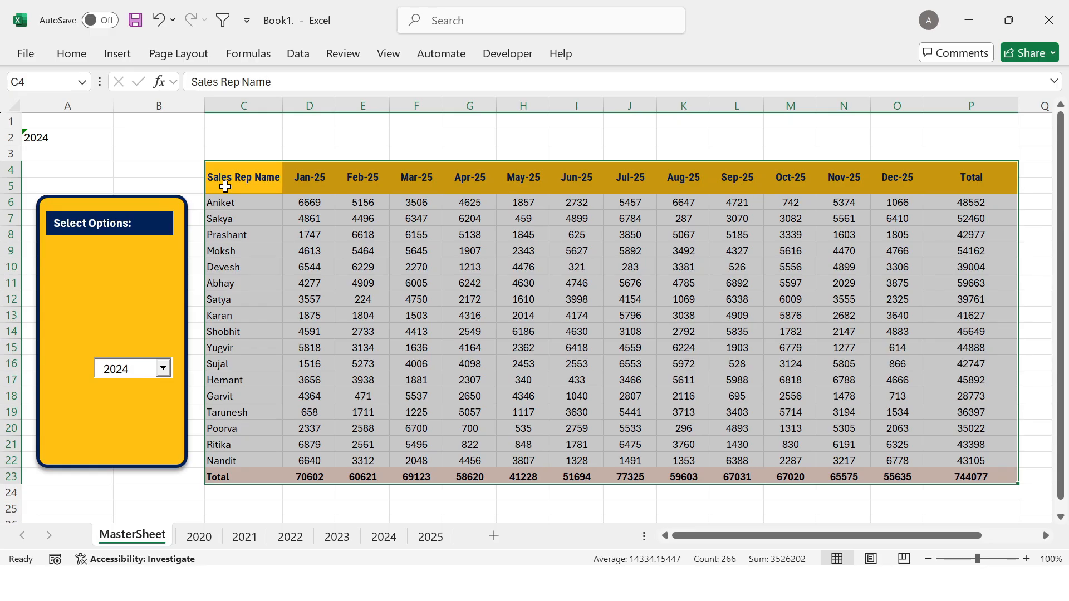
key("ctrl+1")
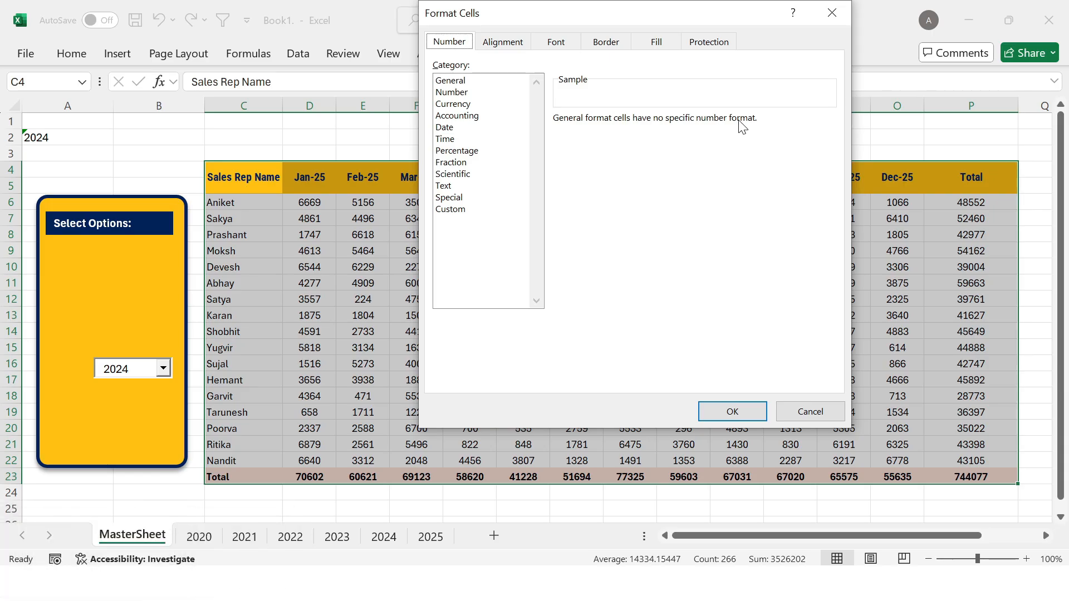
left_click(609, 45)
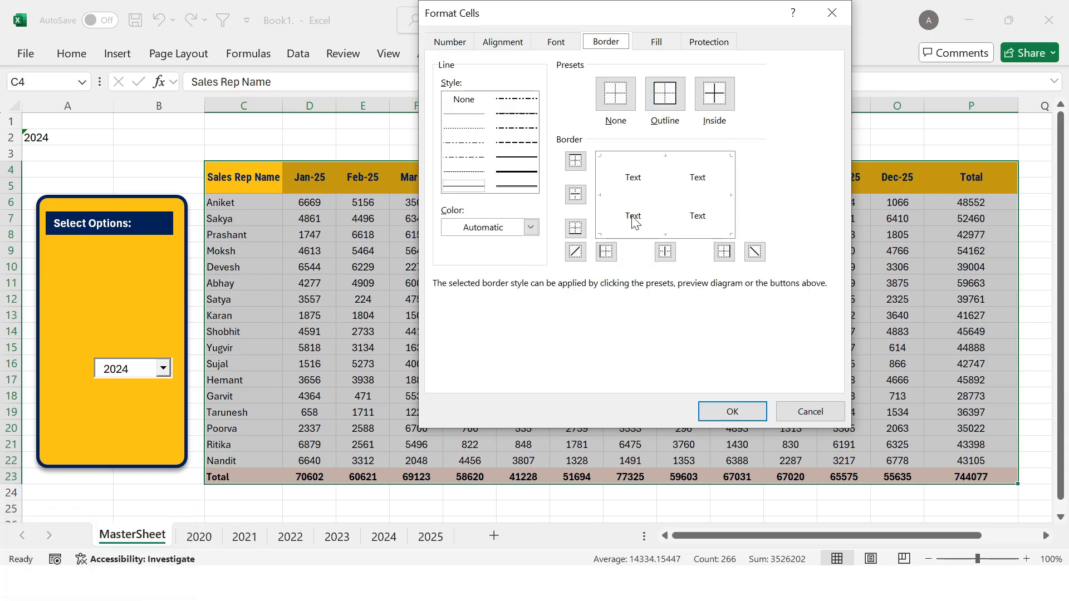
left_click(530, 228)
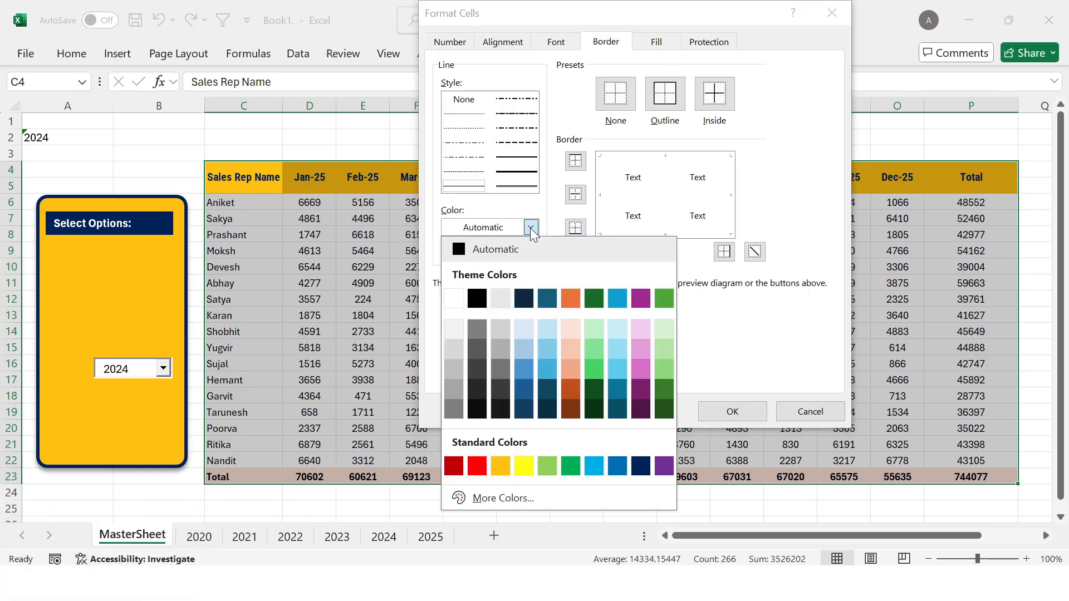
left_click(616, 330)
left_click(665, 100)
left_click(715, 95)
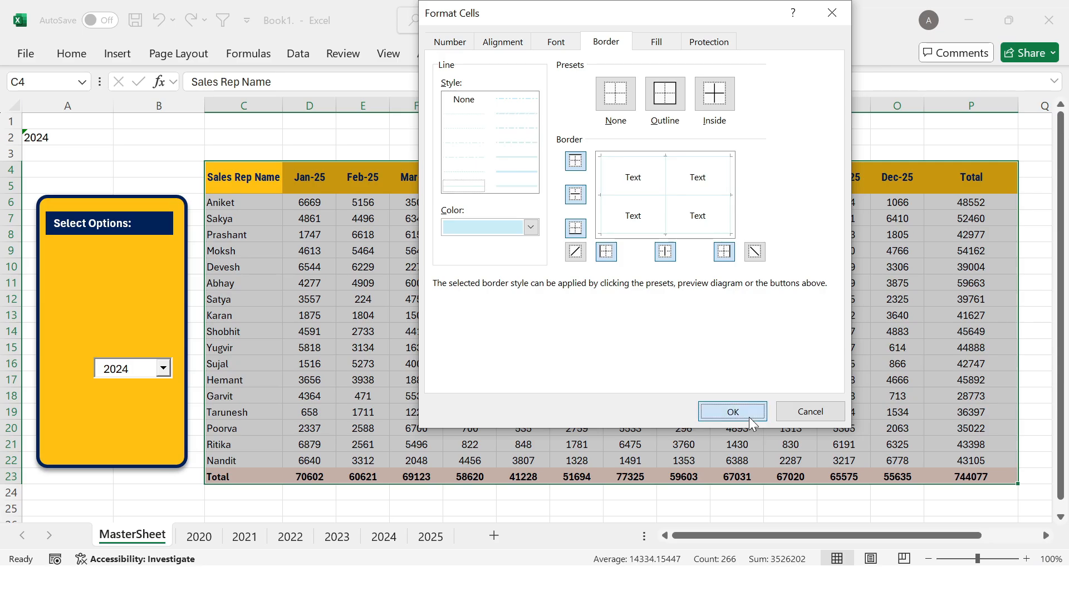
left_click(733, 411)
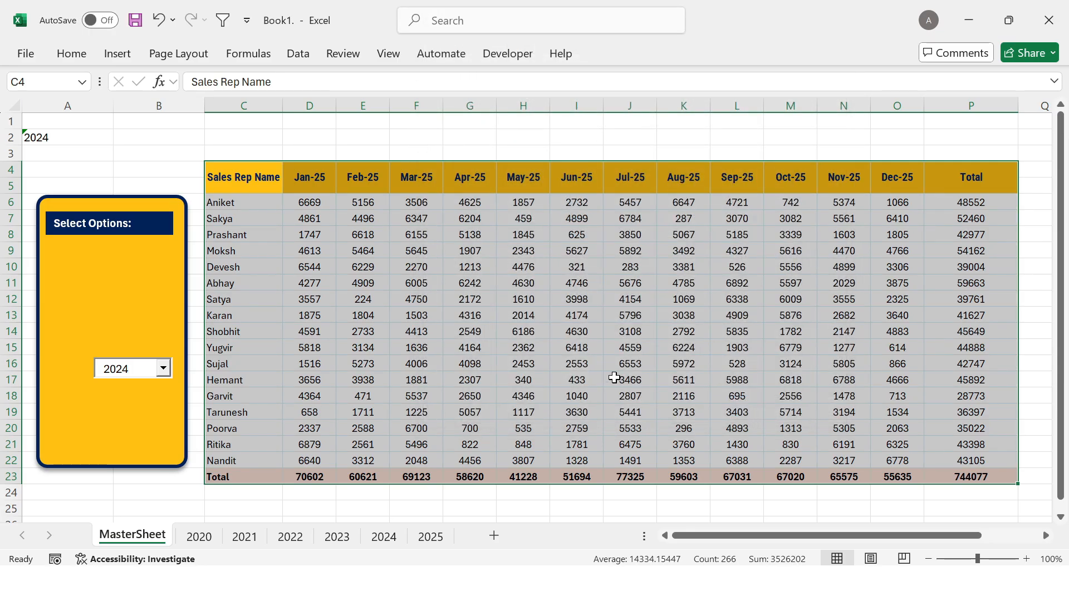
Give the sales table C4:P23 a thick outline border in the Automatic colour
key("ctrl+1")
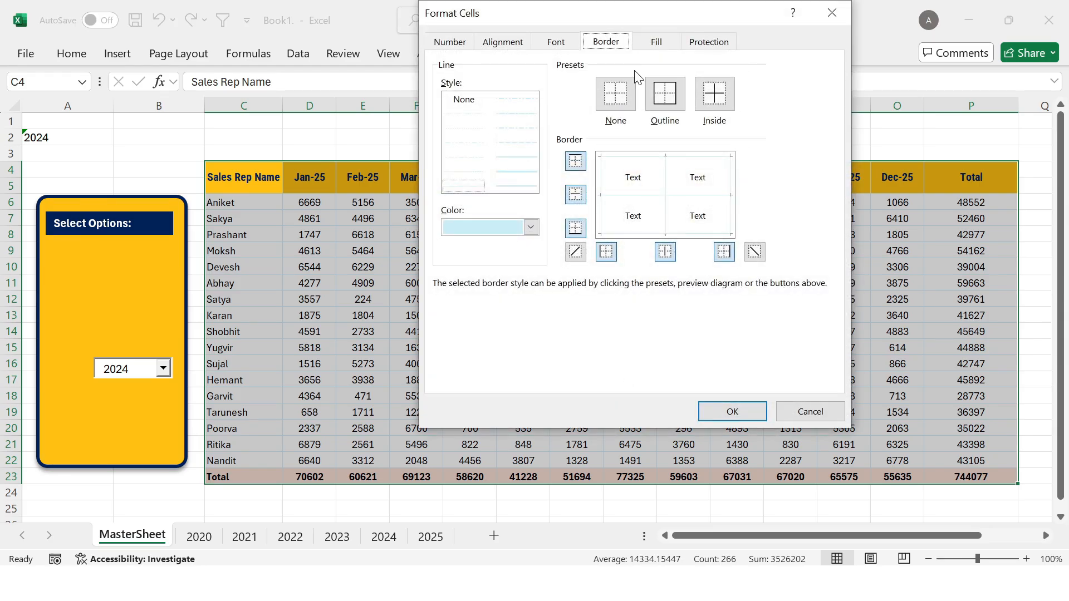
left_click(531, 227)
left_click(496, 252)
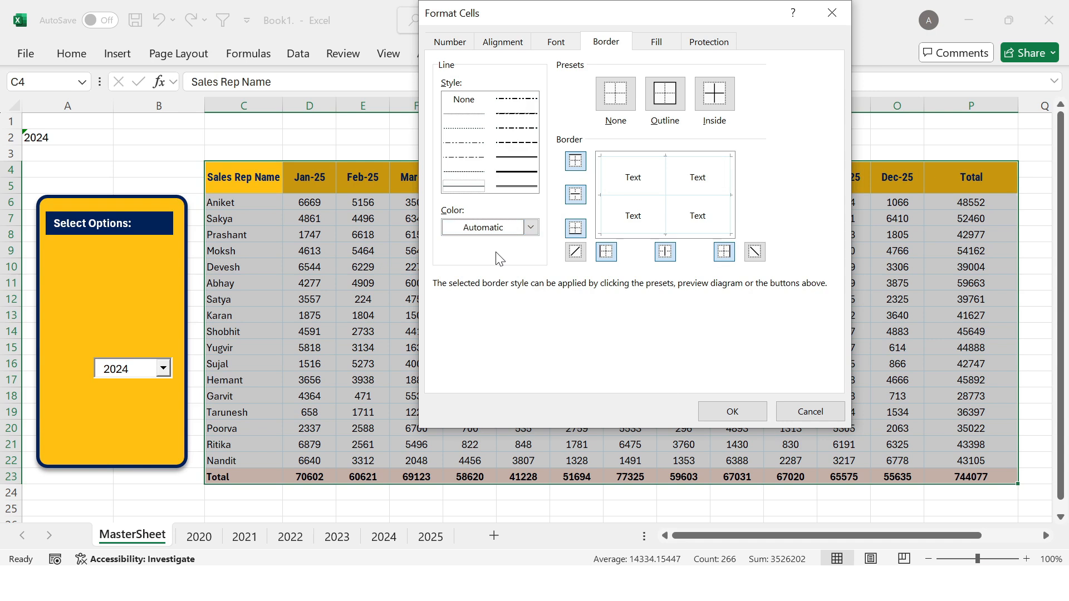
left_click(525, 172)
left_click(664, 105)
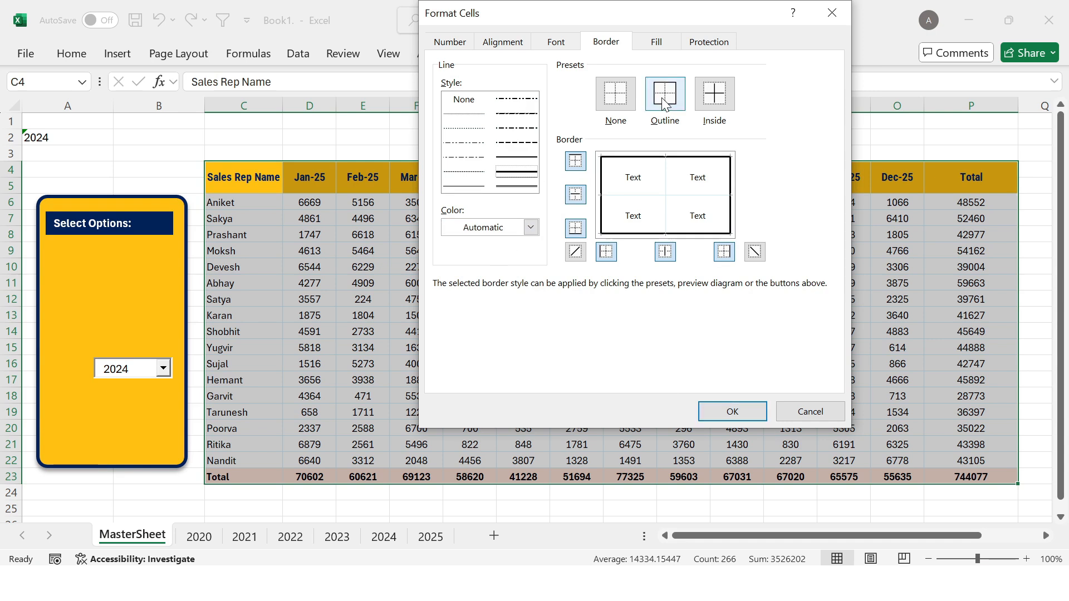
left_click(740, 411)
left_click(683, 397)
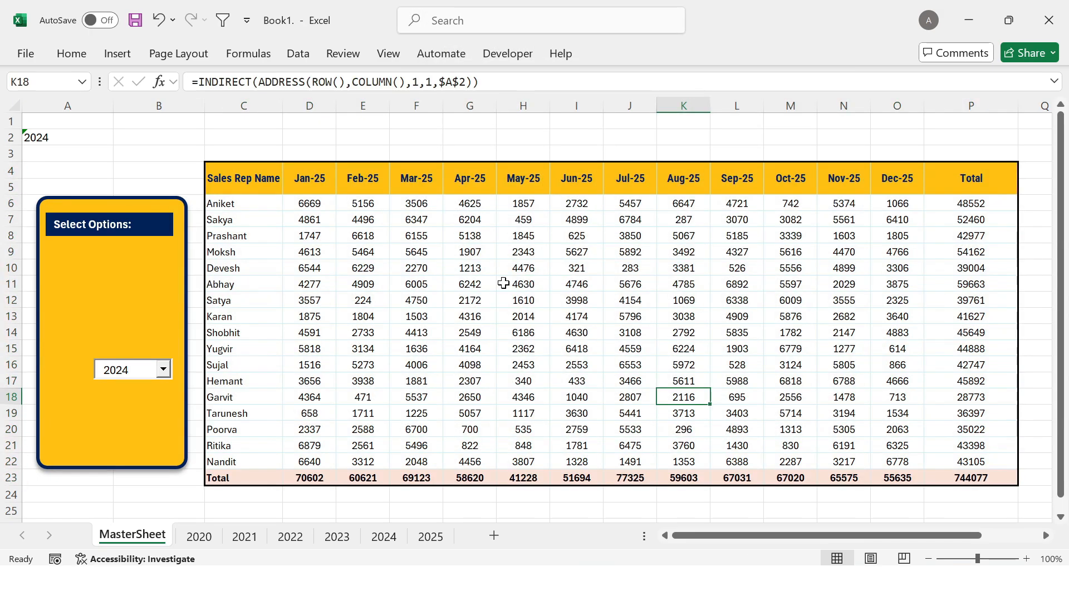
Draw a rounded rectangle about 18.56 cm wide and 1.15 cm high above the table, with fully rounded ends
left_click(116, 53)
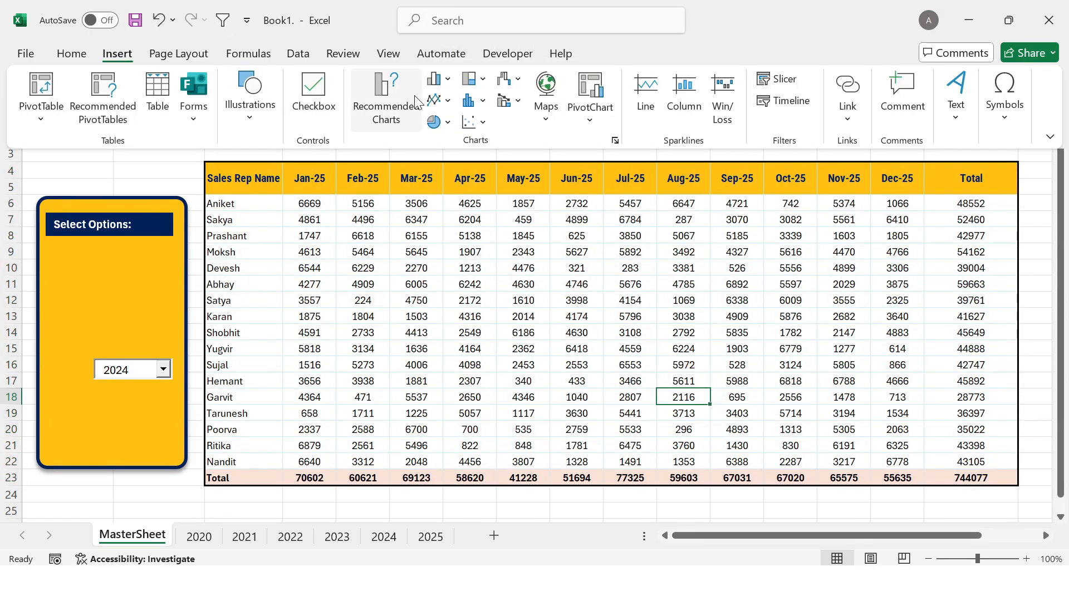
left_click(251, 102)
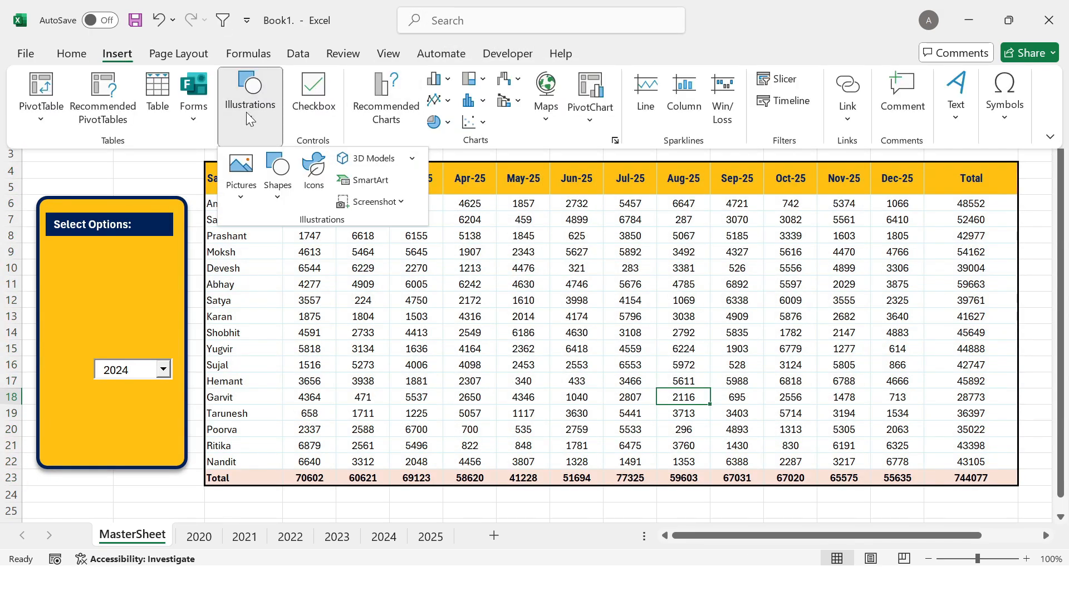
left_click(278, 184)
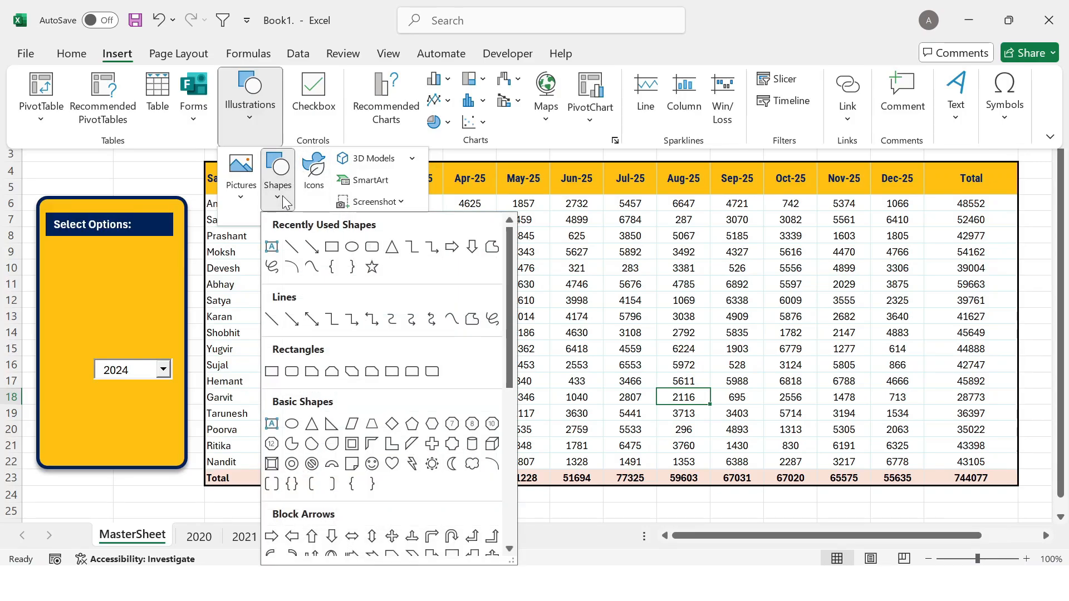
left_click(374, 249)
left_click_drag(317, 121, 904, 158)
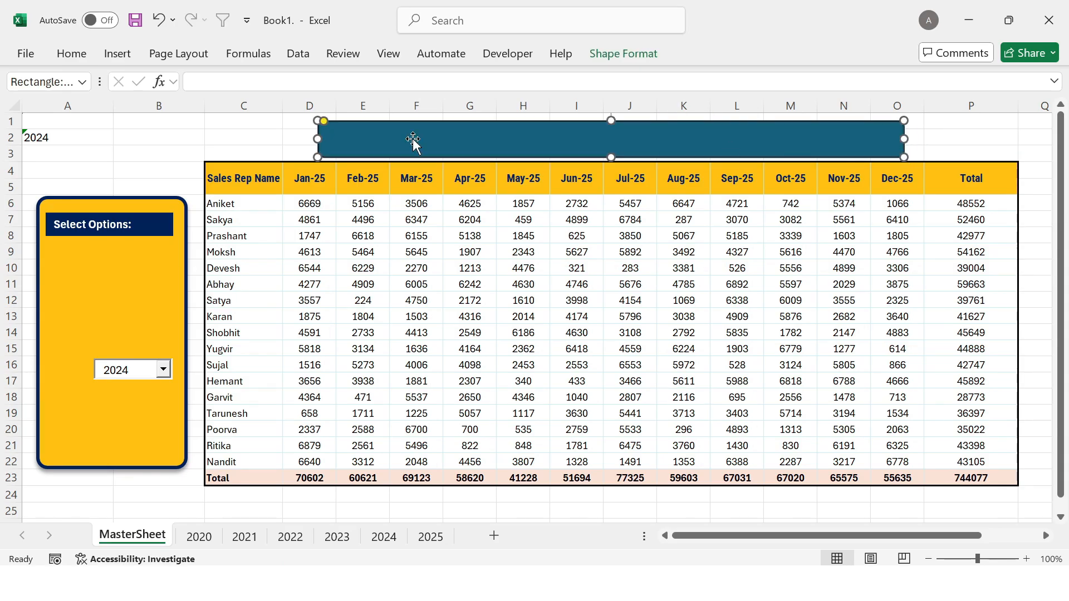
left_click_drag(324, 121, 385, 127)
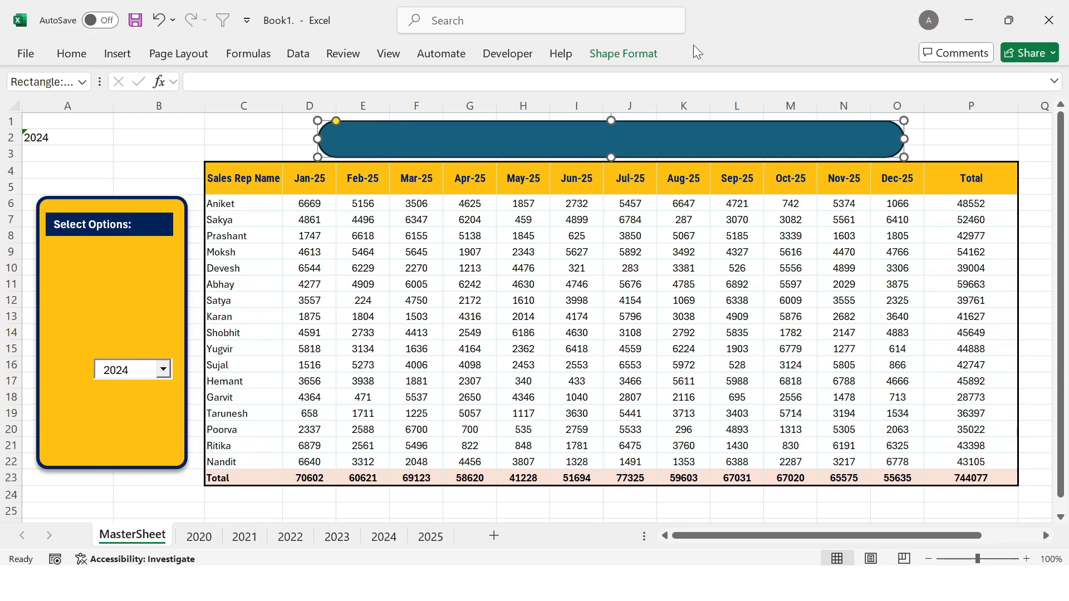
Format the rounded banner above the table with a dark blue fill, no outline and an outer shadow
left_click(609, 54)
left_click(442, 83)
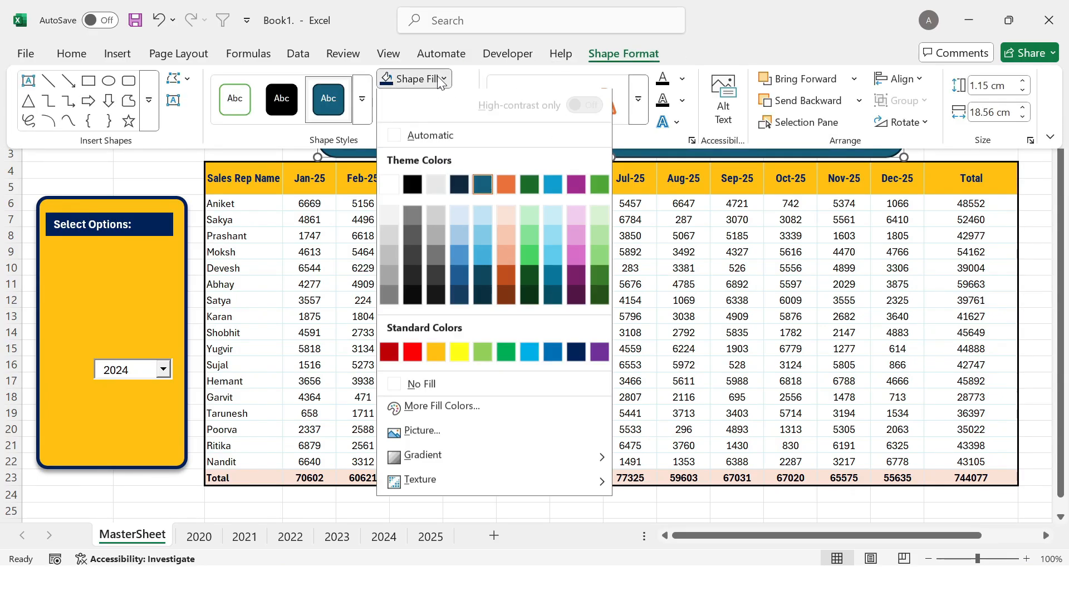
left_click(388, 79)
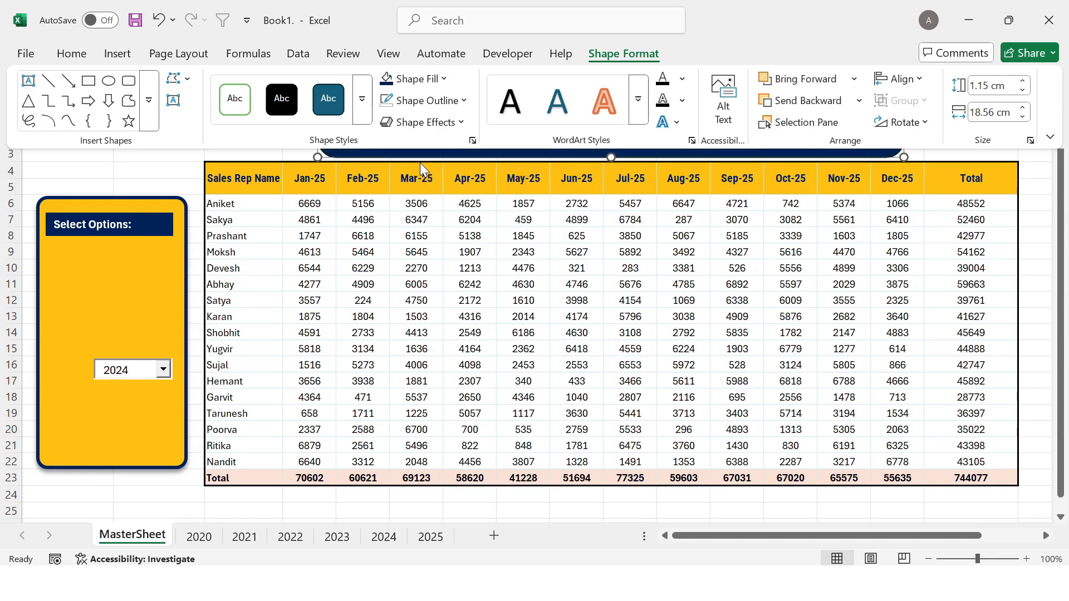
left_click(442, 100)
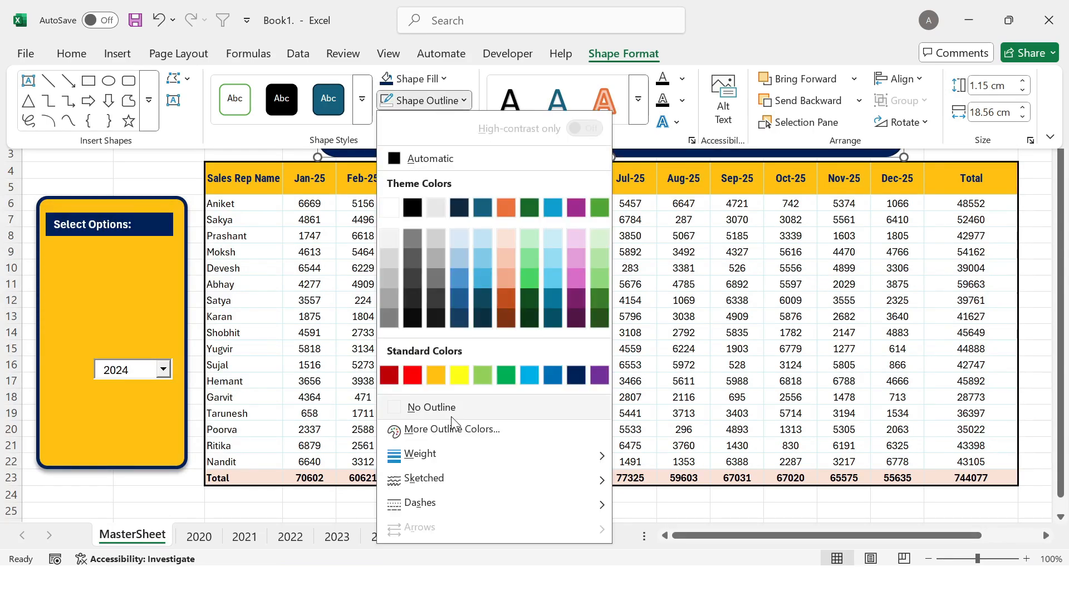
left_click(410, 407)
left_click(457, 126)
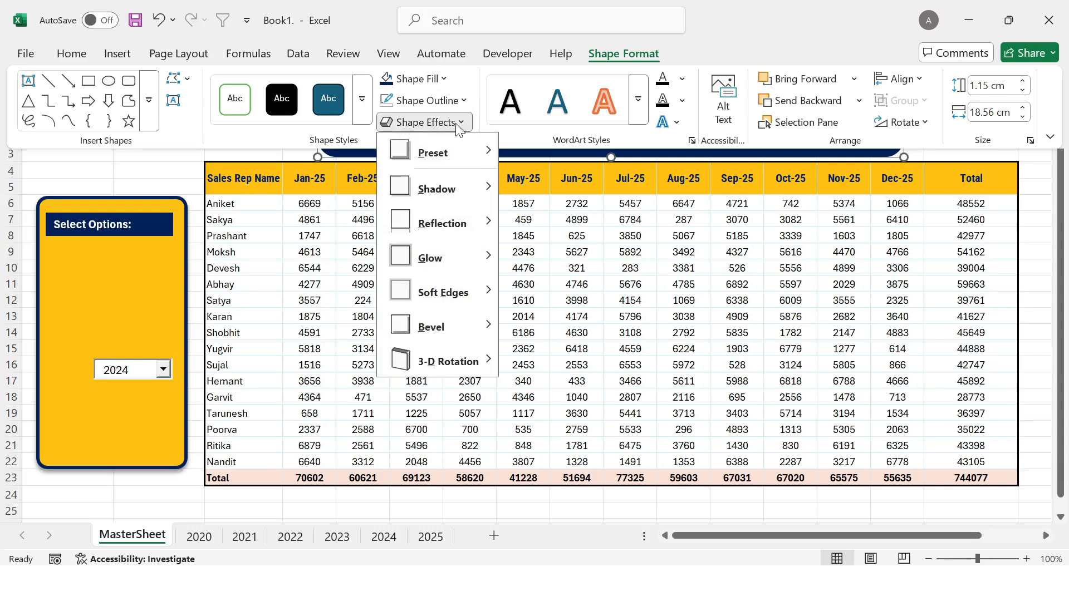
mouse_move(436, 188)
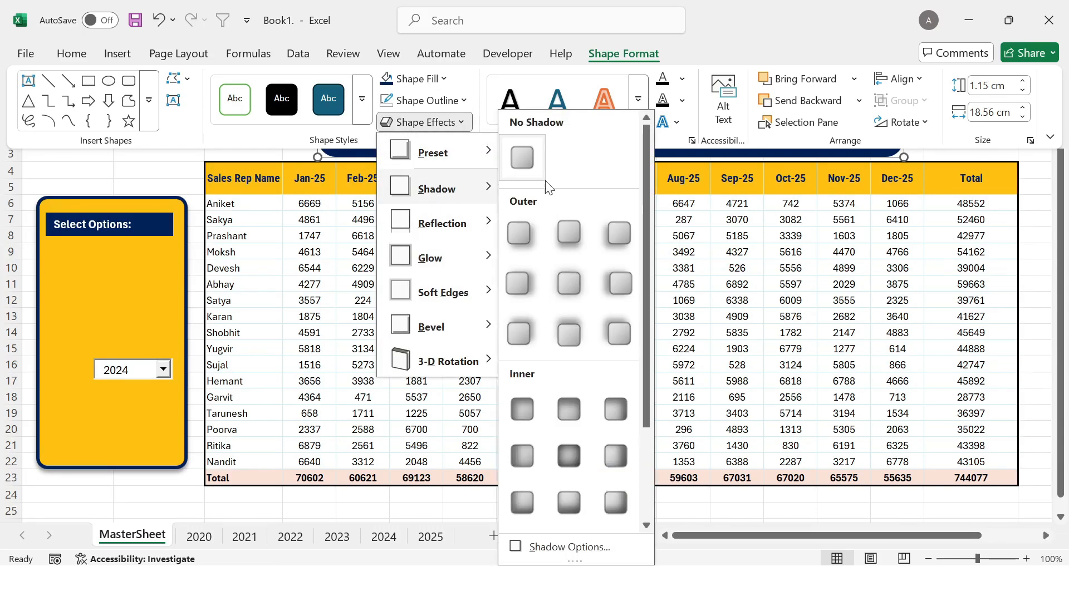
left_click(566, 240)
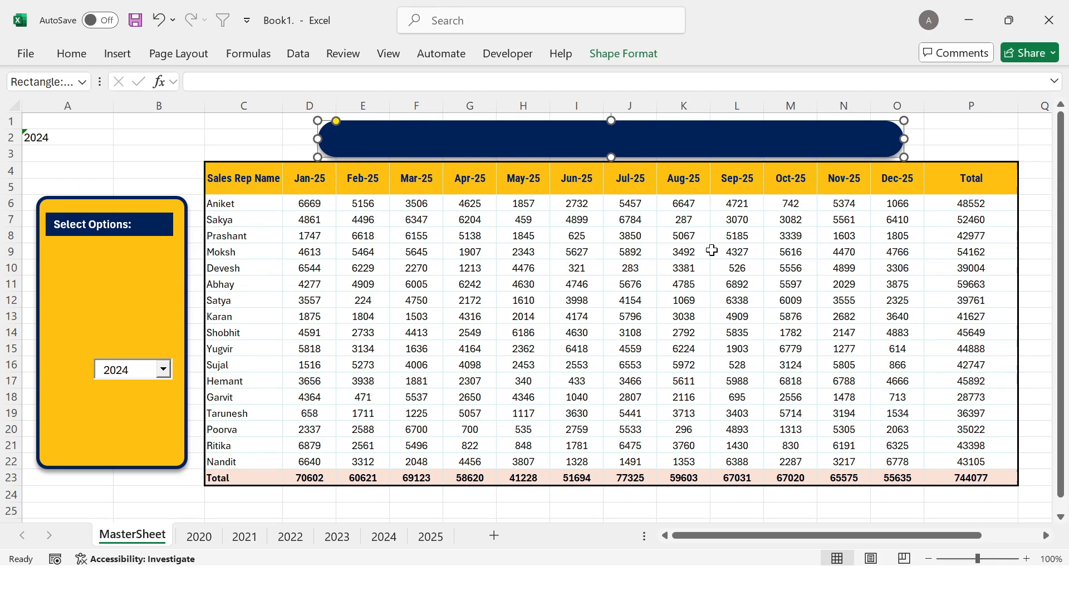
Title the banner "Employee Sales Data" in bold 24-point text, centred horizontally and vertically
type("Employee Sales Data")
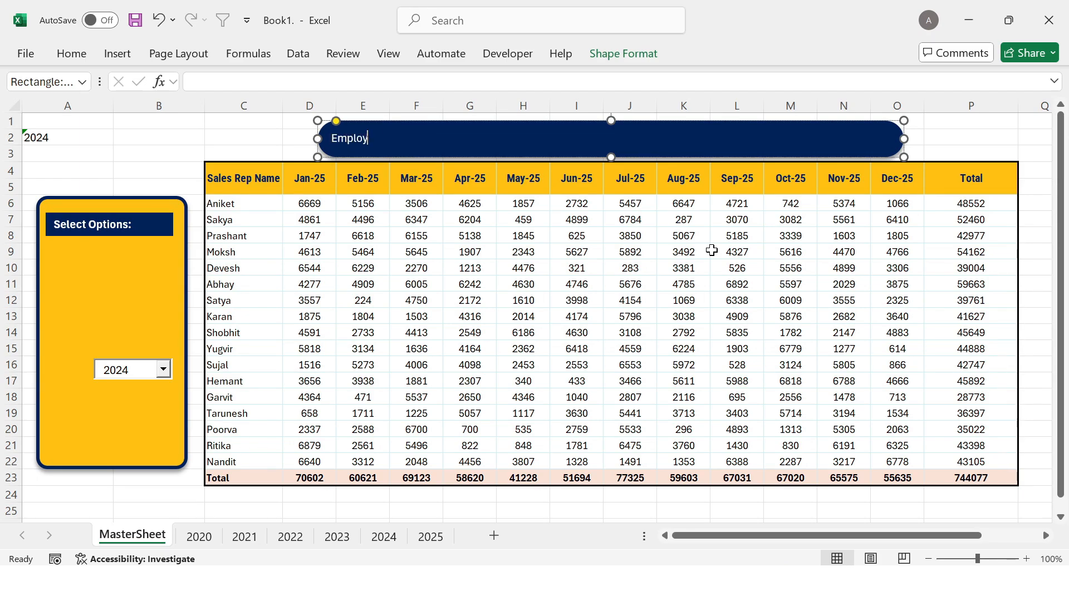
key("ctrl+a")
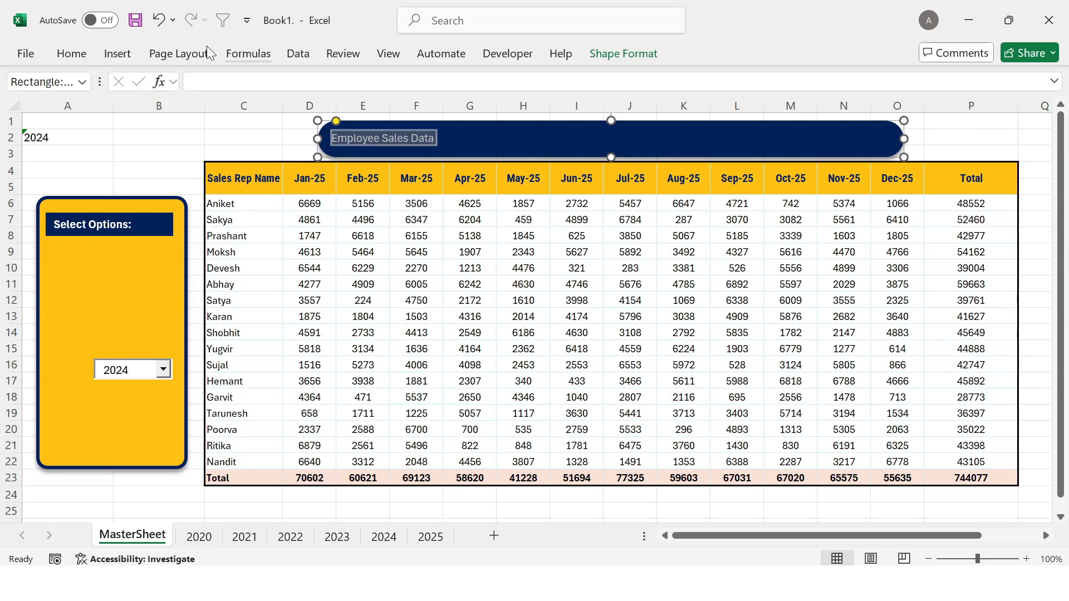
left_click(71, 53)
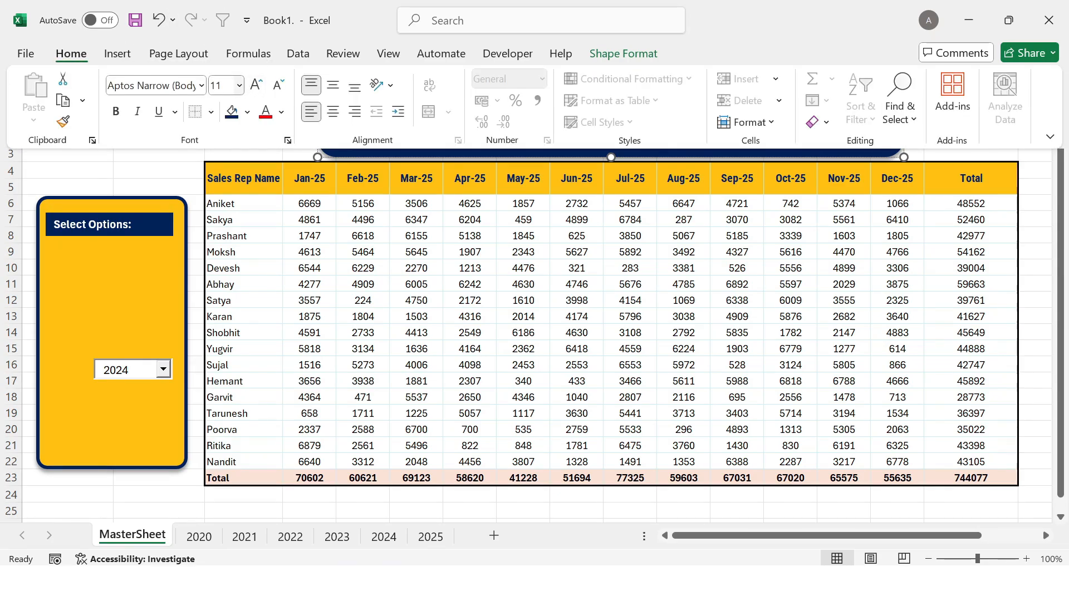
left_click(239, 86)
left_click(223, 315)
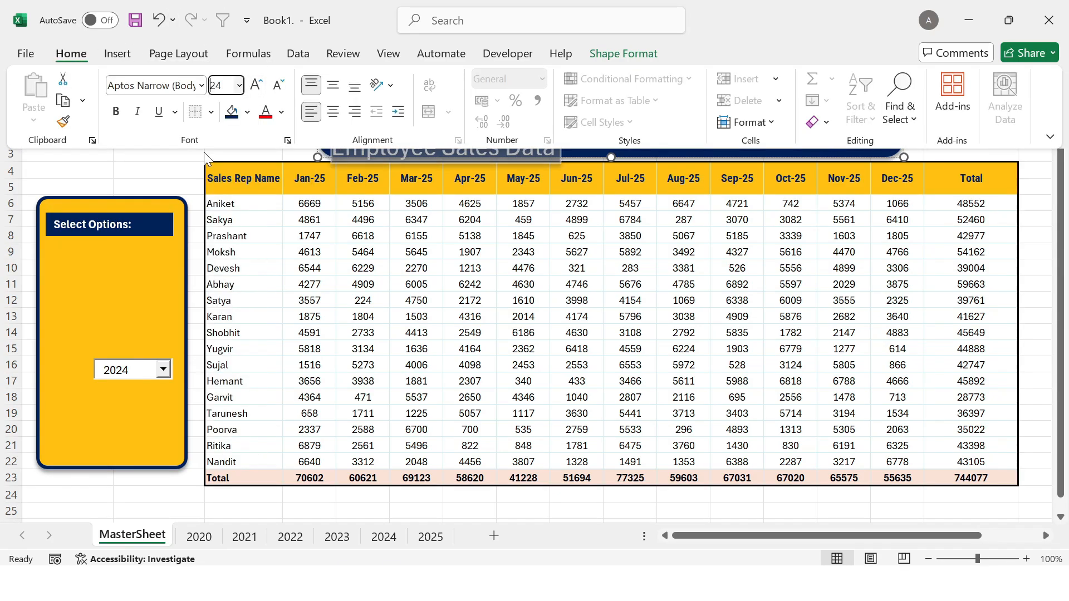
left_click(332, 85)
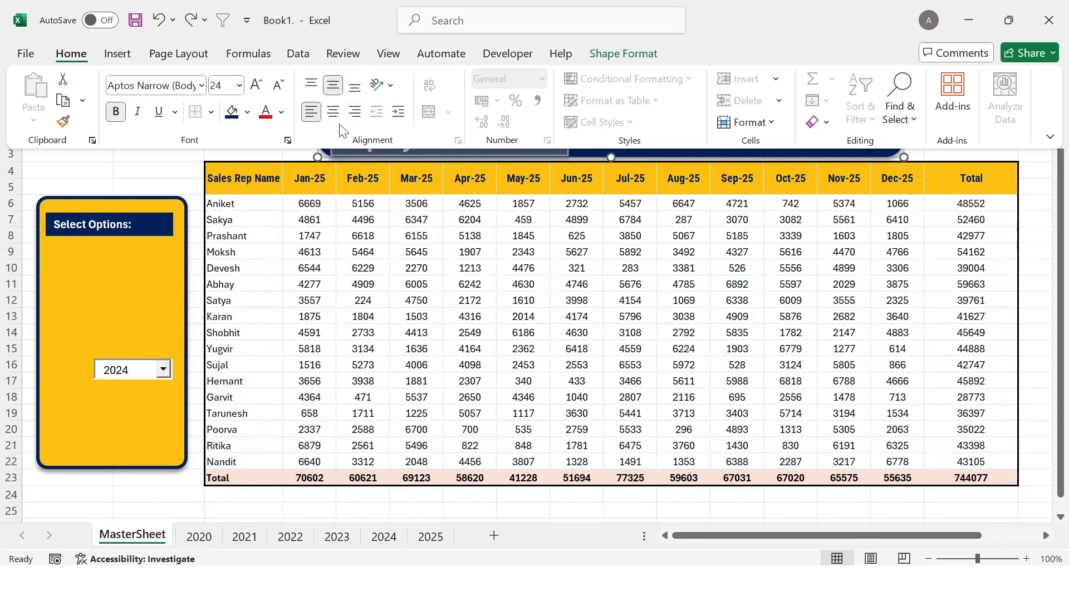
left_click(333, 111)
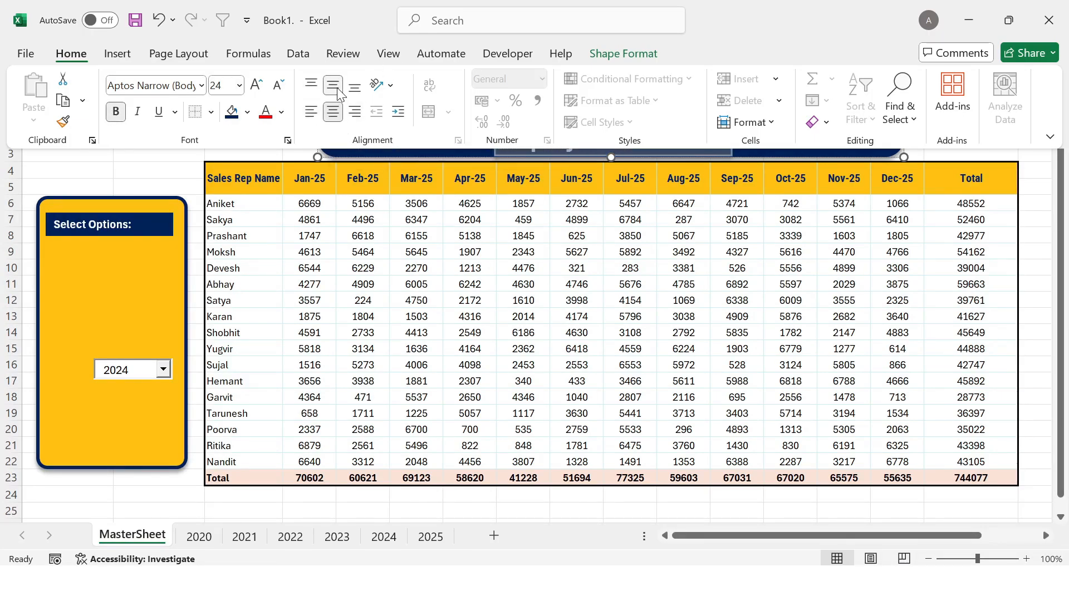
left_click(526, 366)
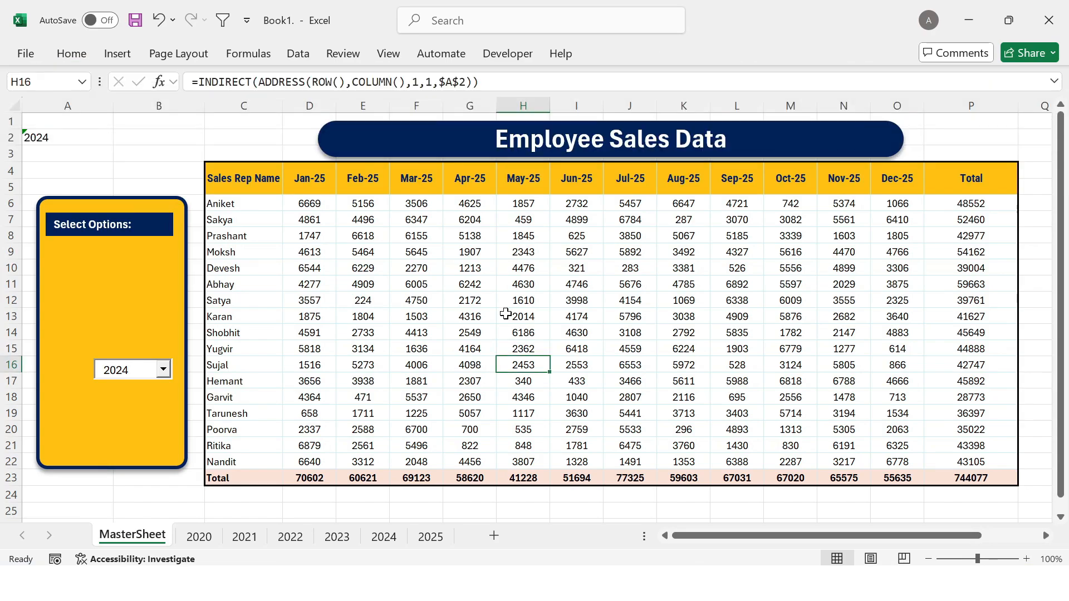
Draw a rectangle about 2.58 cm wide and 0.81 cm high on the banner, just after the title text
left_click(117, 54)
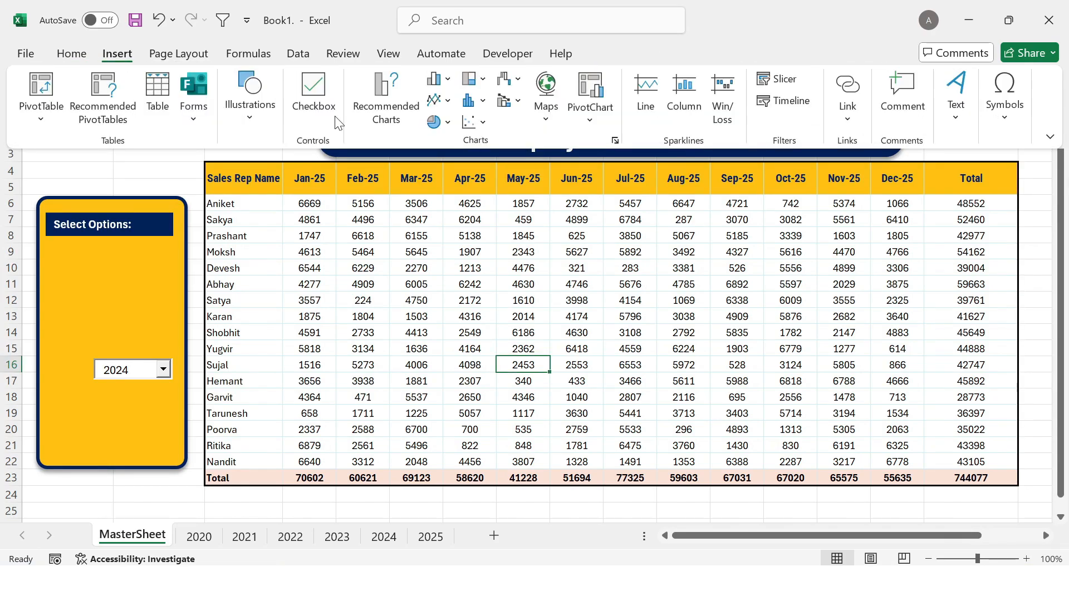
left_click(264, 125)
left_click(277, 178)
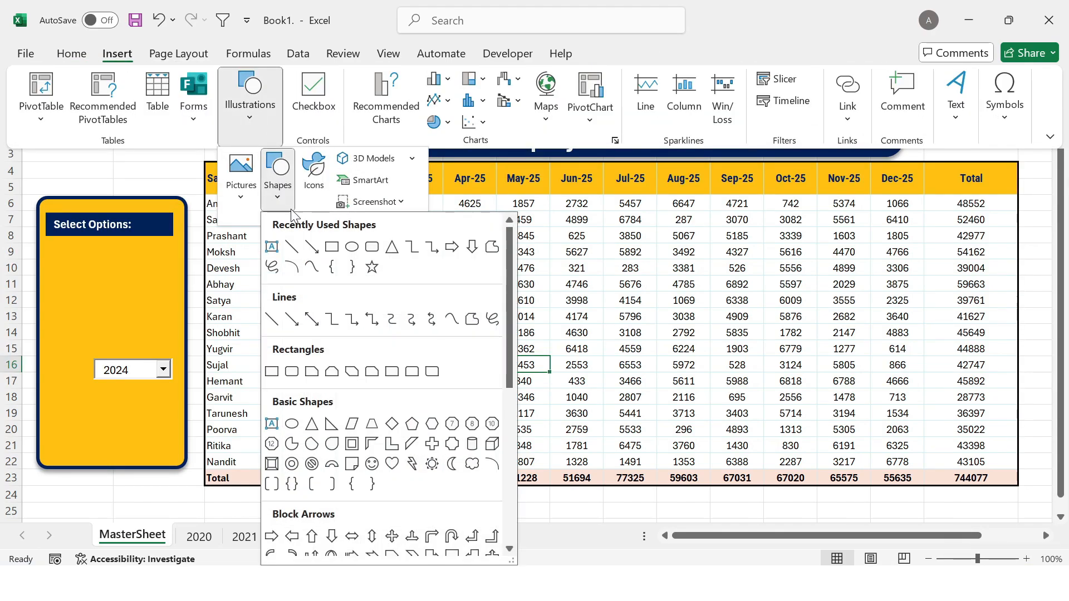
left_click(331, 248)
mouse_move(750, 129)
left_mouse_down()
mouse_move(829, 153)
mouse_move(797, 147)
left_mouse_up()
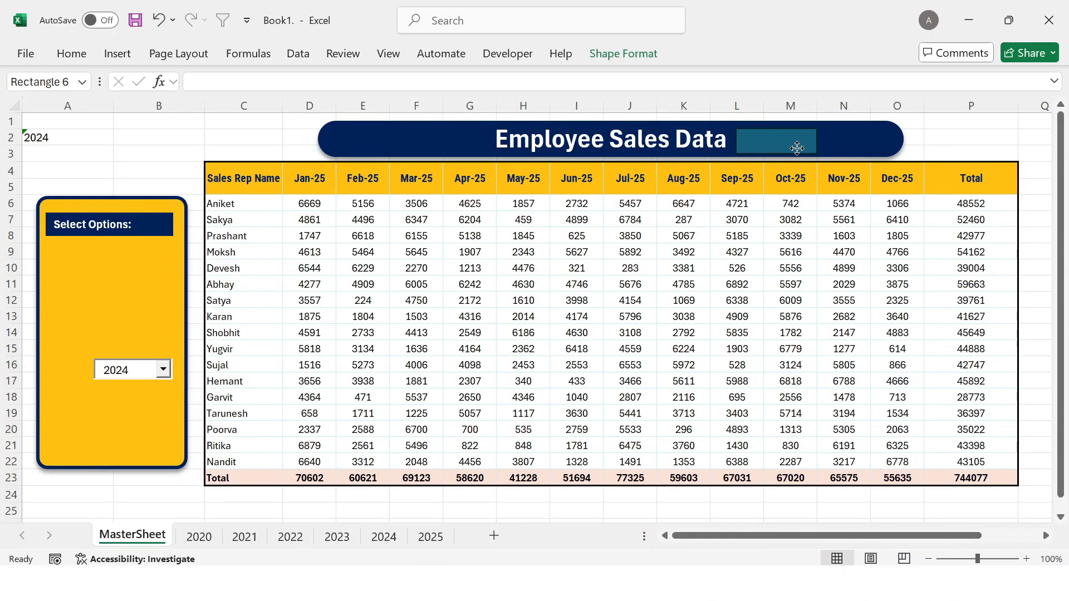
Give the small rectangle on the banner a light blue fill and a white outline
left_click(623, 53)
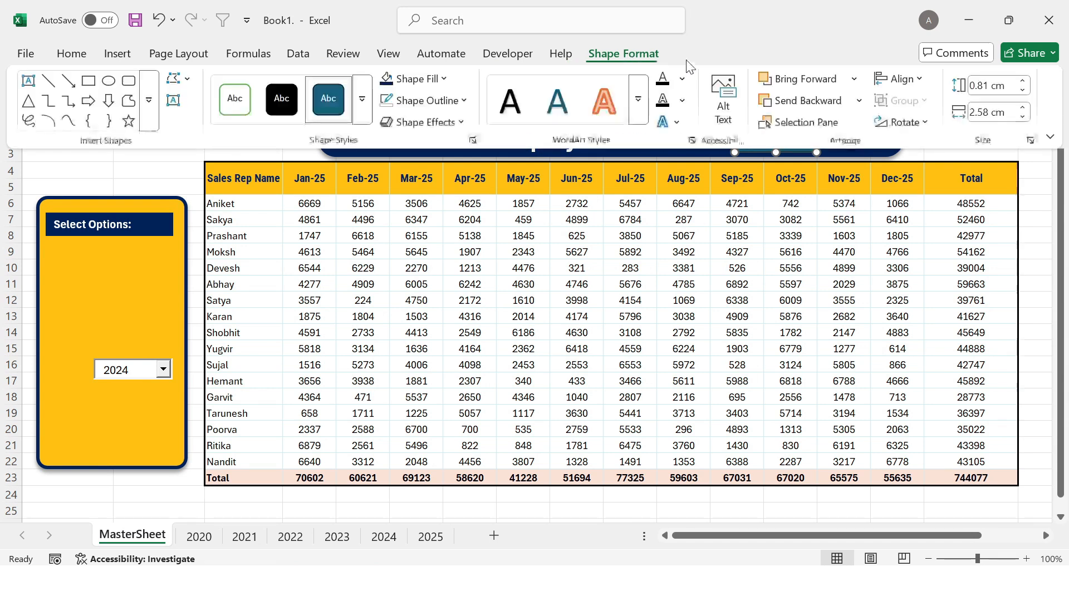
left_click(423, 79)
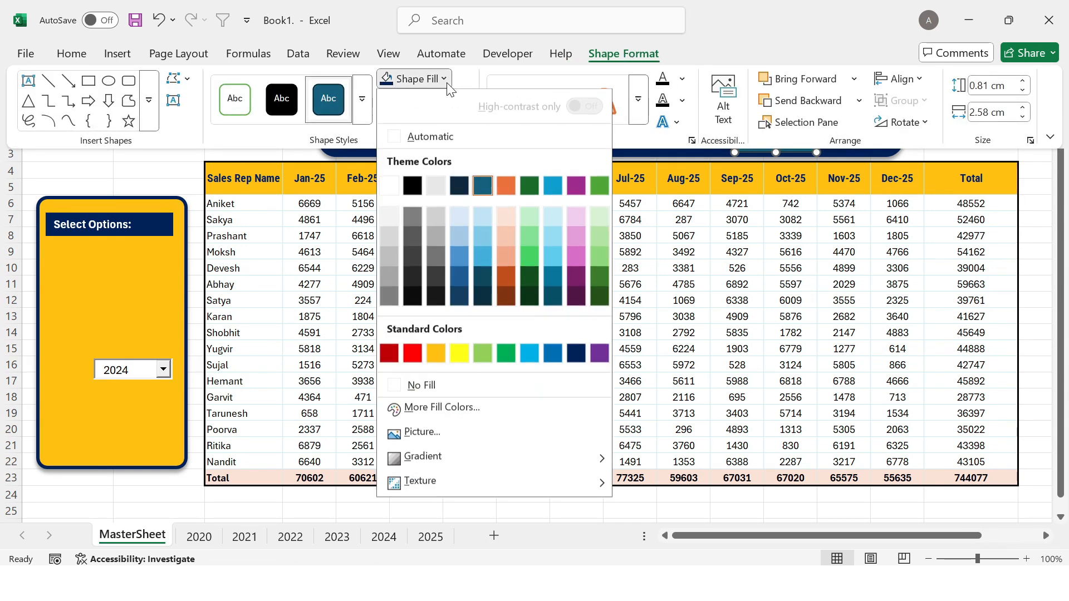
left_click(559, 228)
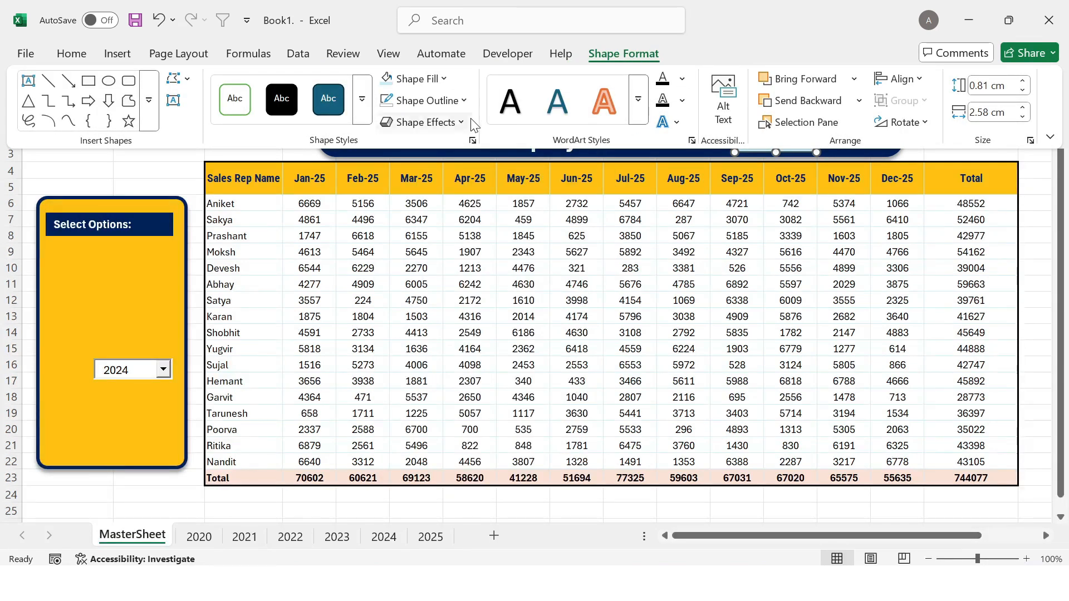
left_click(445, 100)
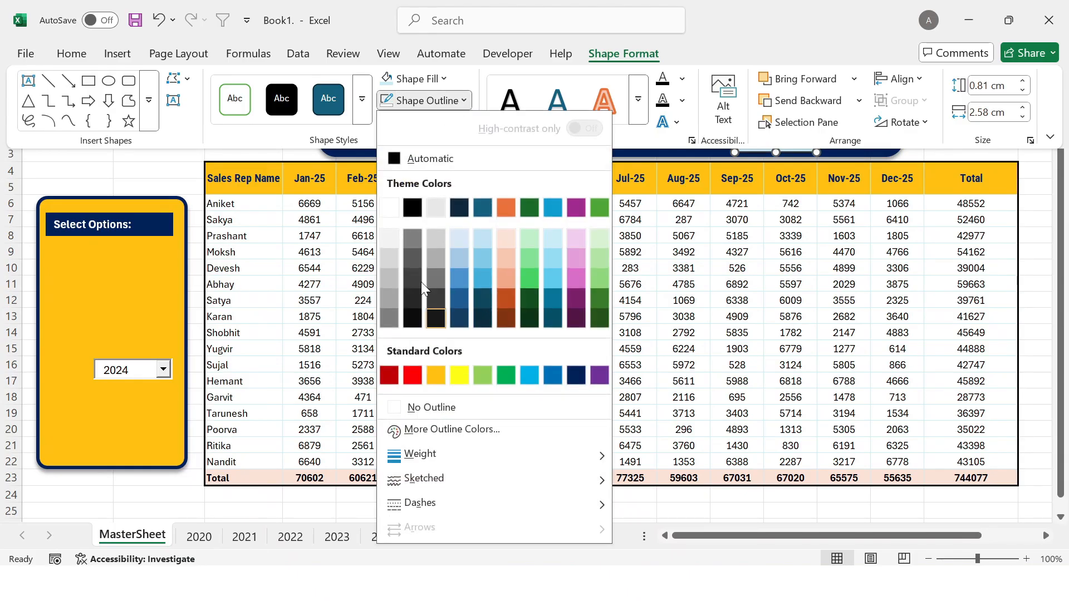
left_click(394, 214)
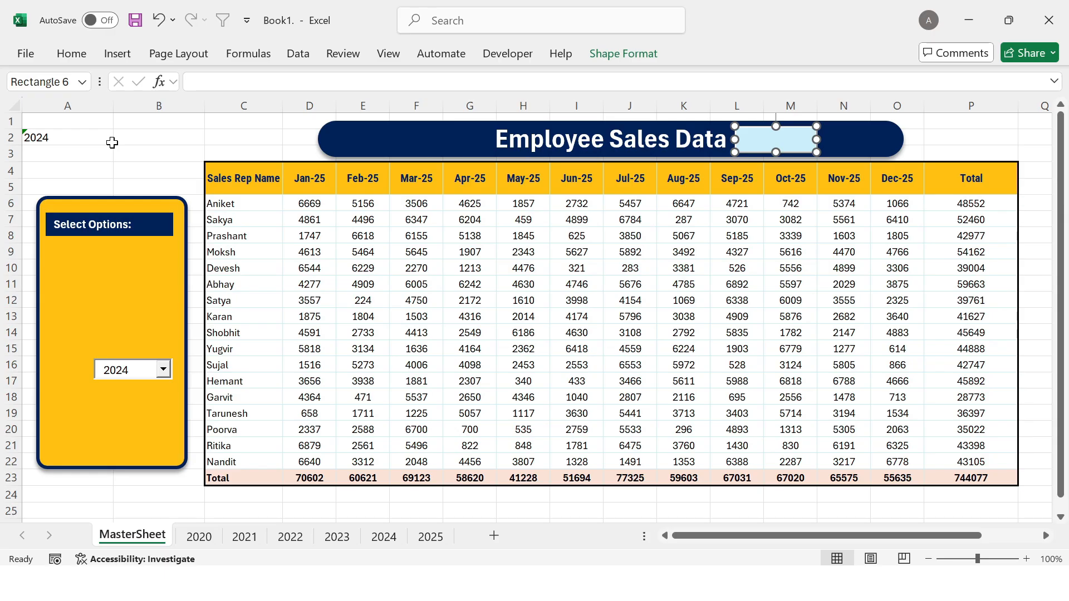
Link the small banner rectangle to the selected year in cell A2 with the formula =$A$2
left_click(192, 81)
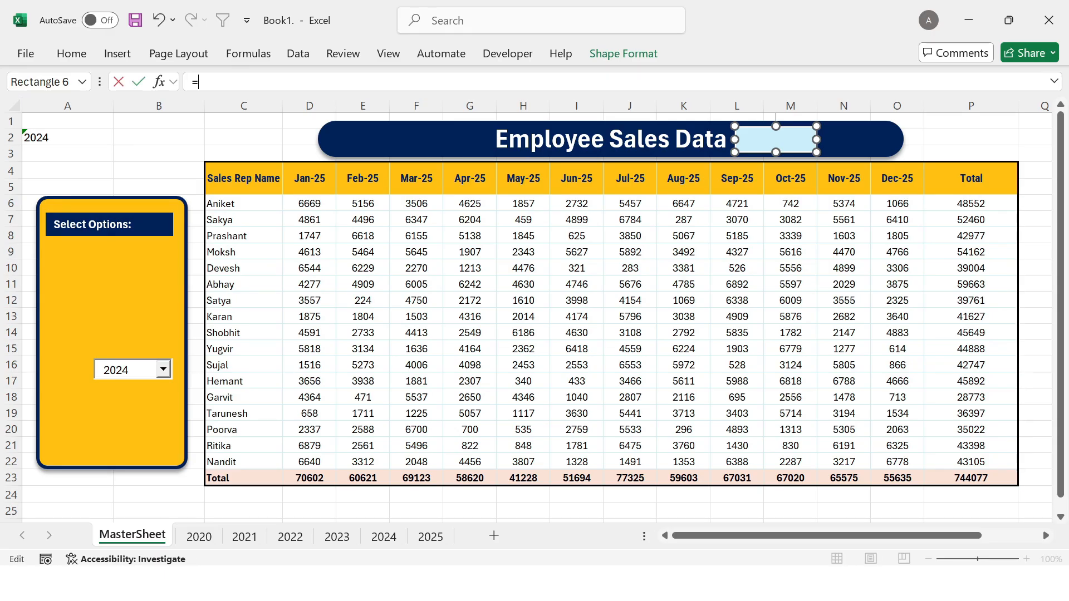
type("=")
left_click(83, 141)
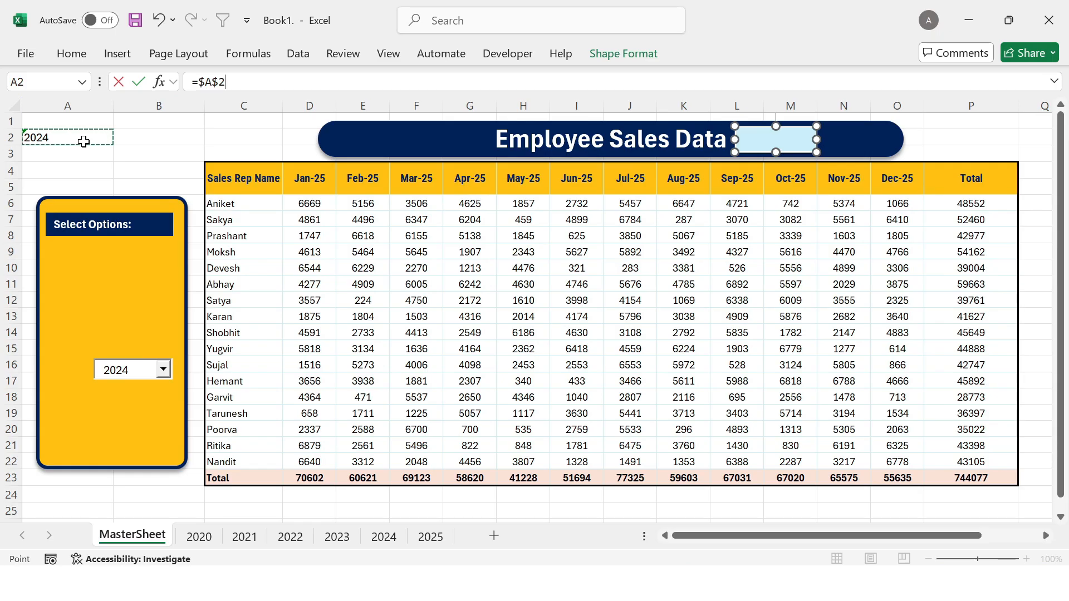
key("Return")
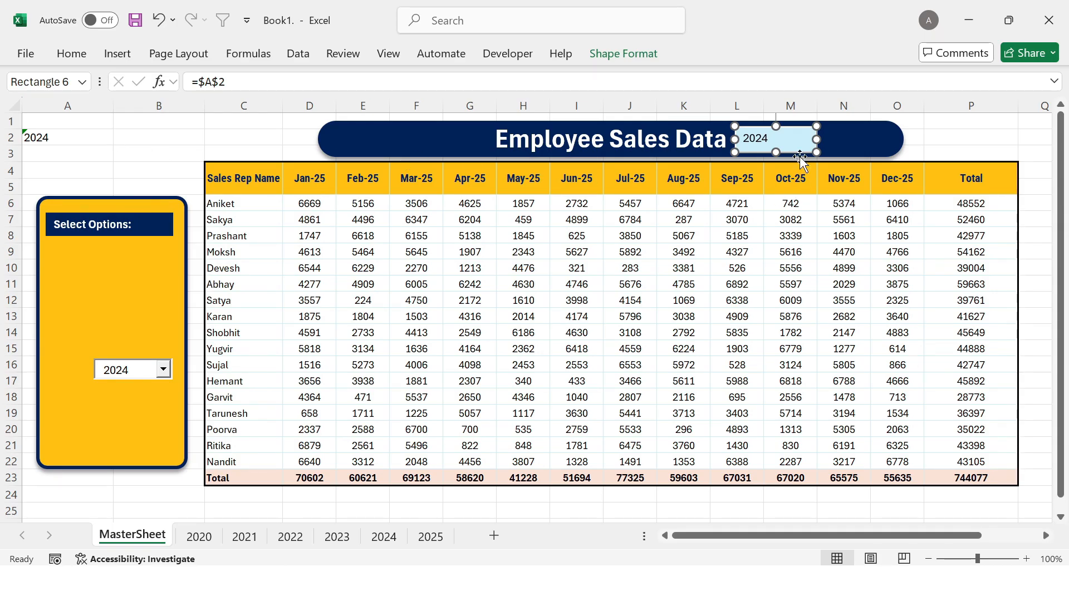
Make the linked year in the banner rectangle bold and larger, centred horizontally and vertically
left_click(71, 54)
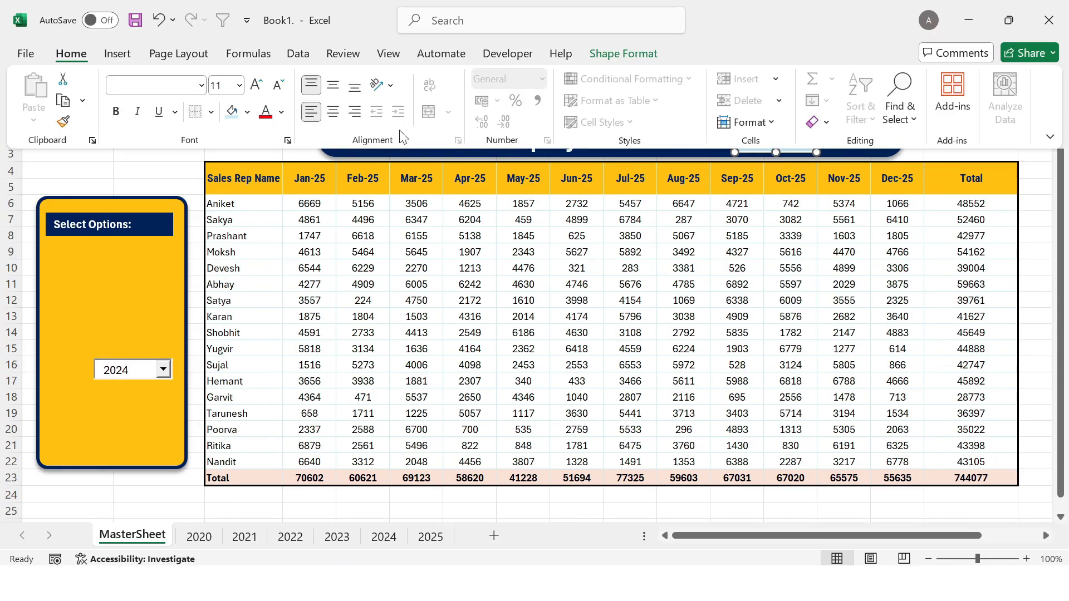
left_click(72, 53)
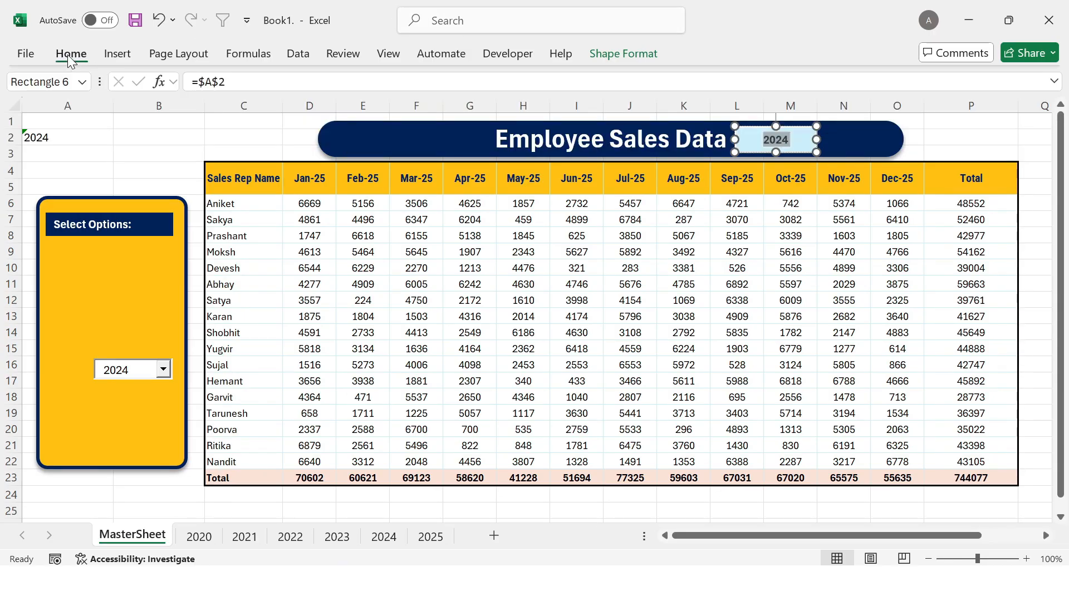
left_click(71, 53)
left_click(240, 85)
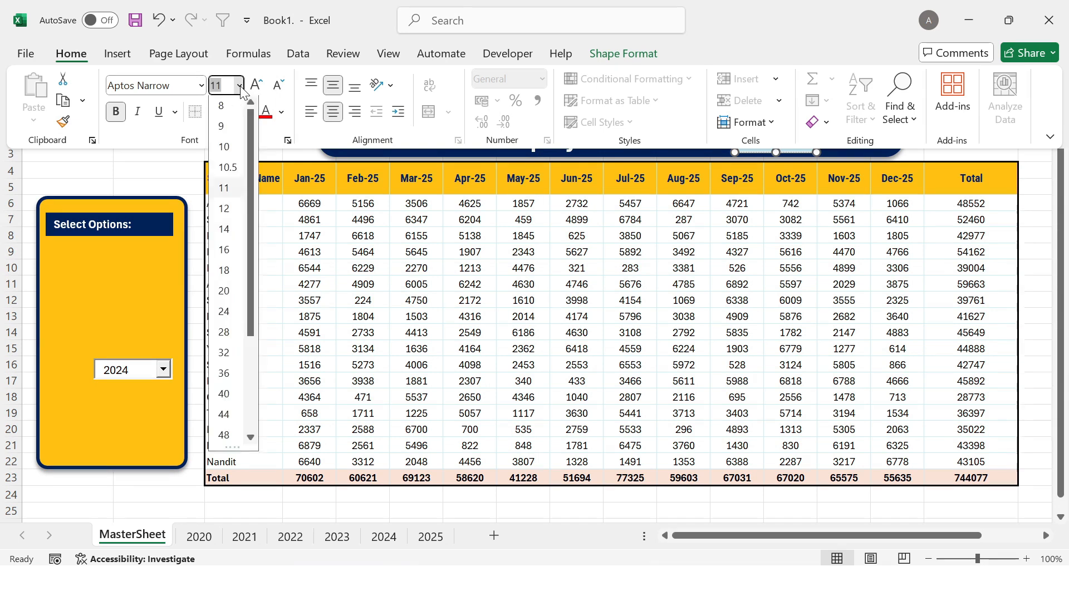
left_click(574, 314)
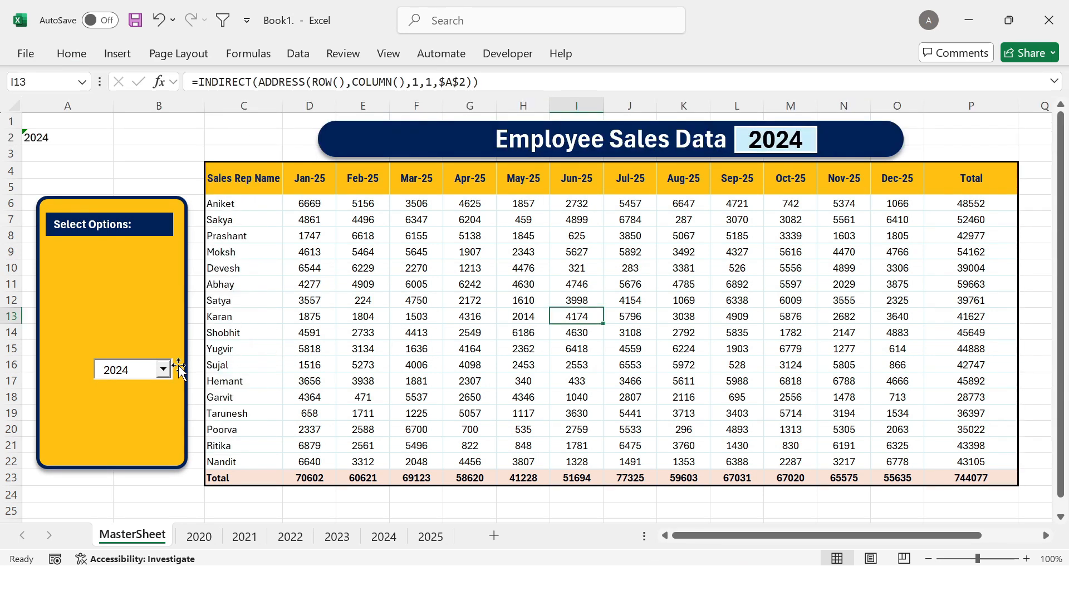
Test the year list by switching it to 2022 and back to 2024
left_click(163, 370)
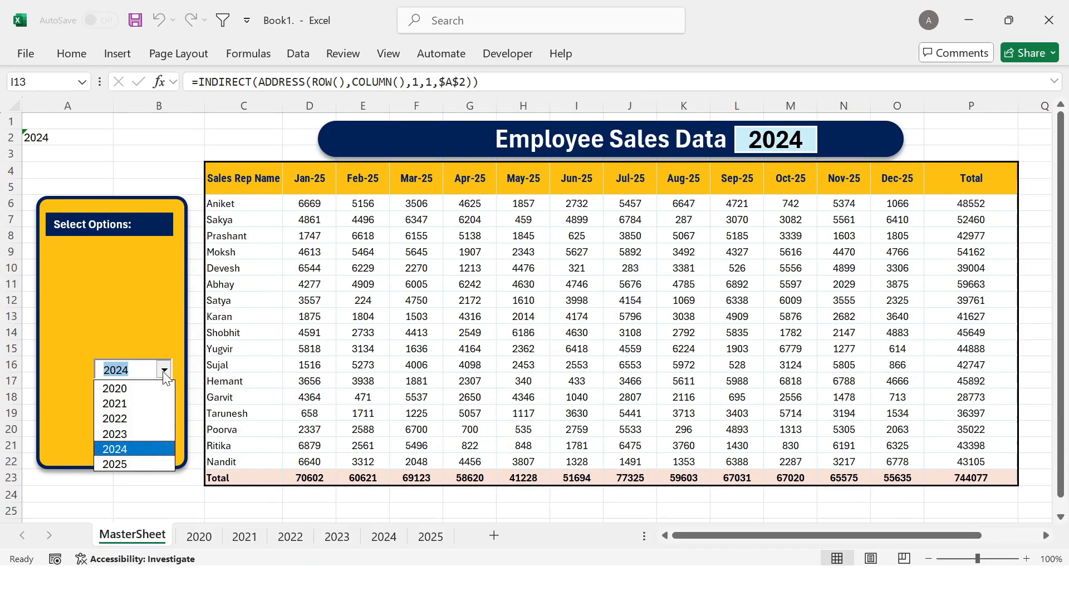
left_click(137, 419)
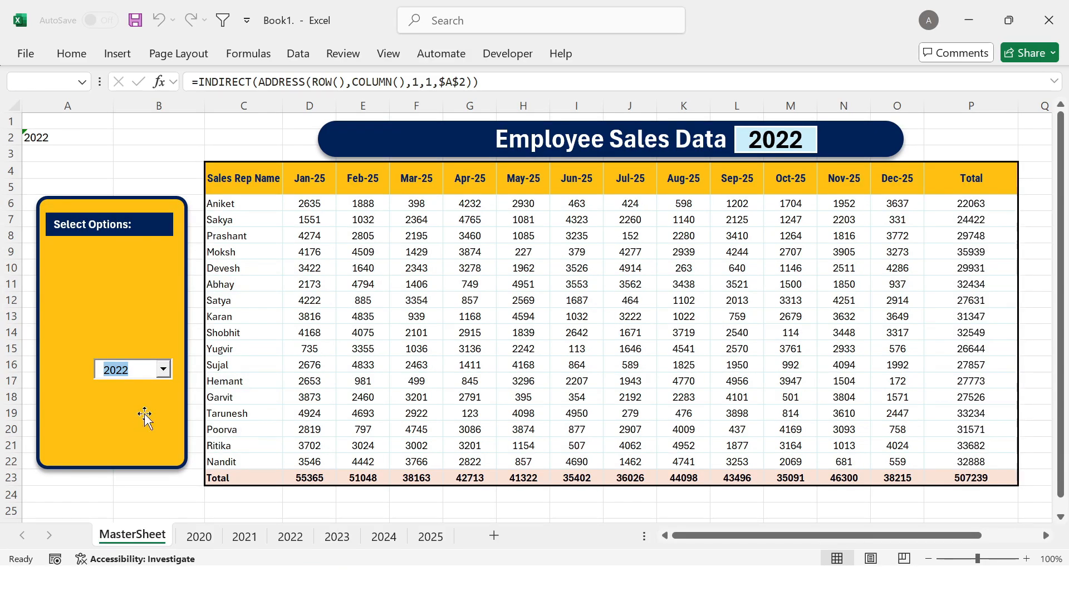
left_click(164, 371)
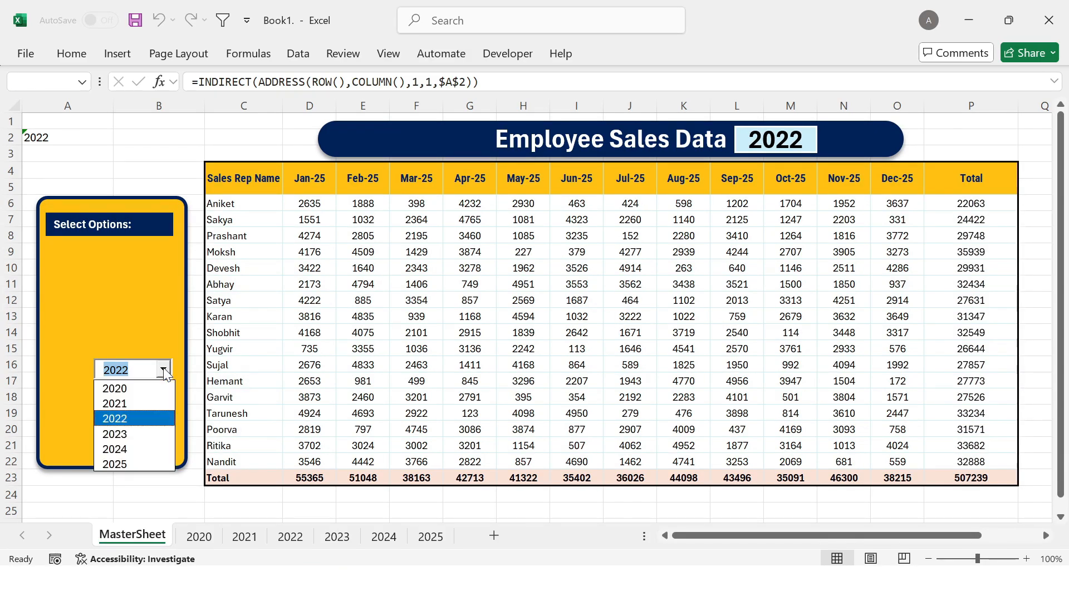
left_click(123, 450)
left_click(424, 428)
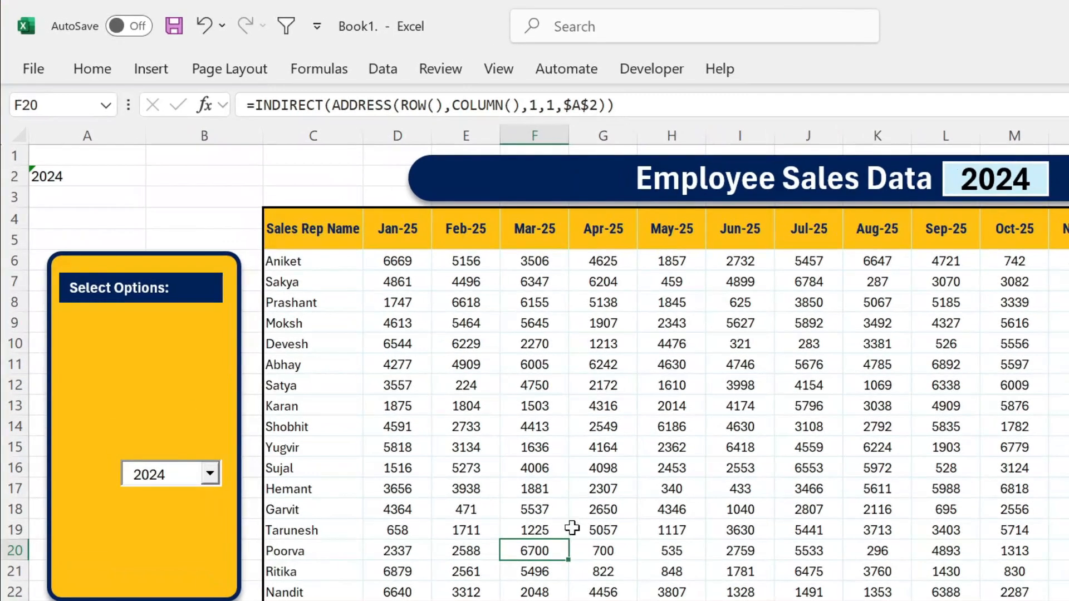
Insert a form control check box in the yellow panel, just below the Select Options heading
left_click(646, 69)
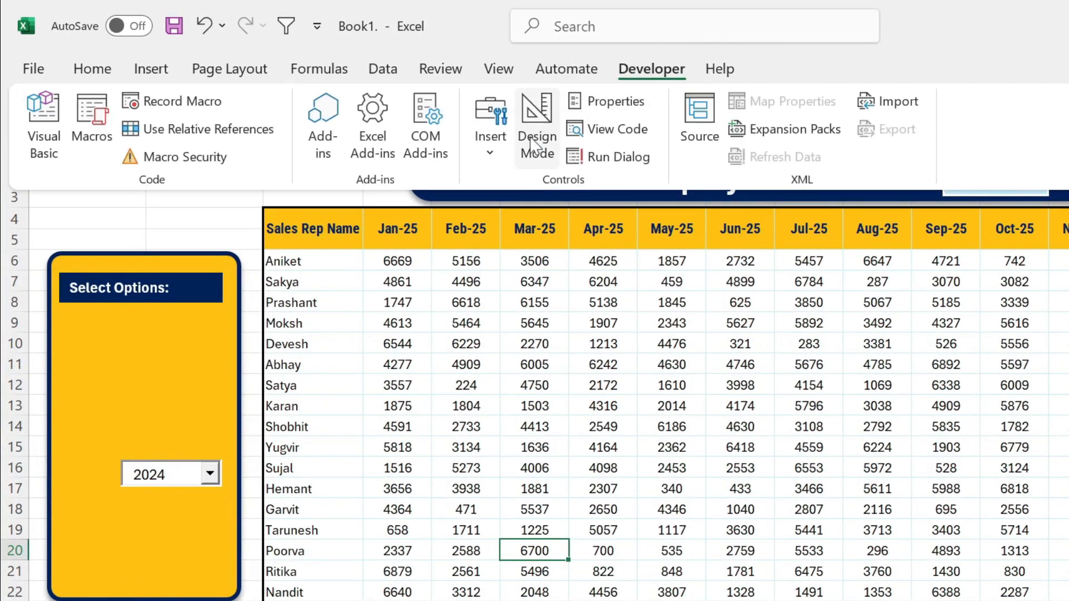
left_click(489, 147)
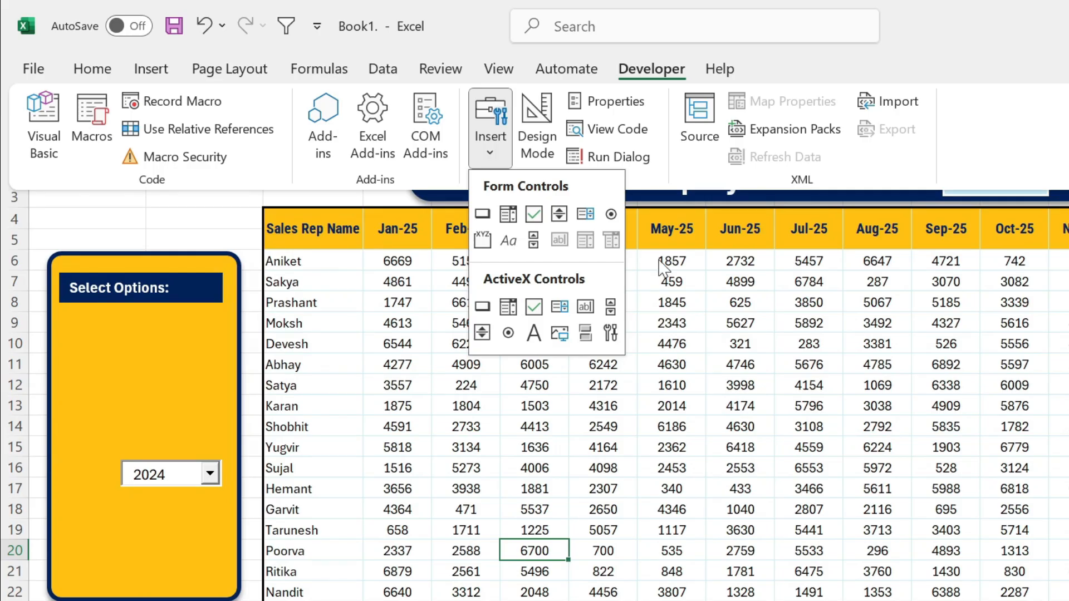
left_click(535, 214)
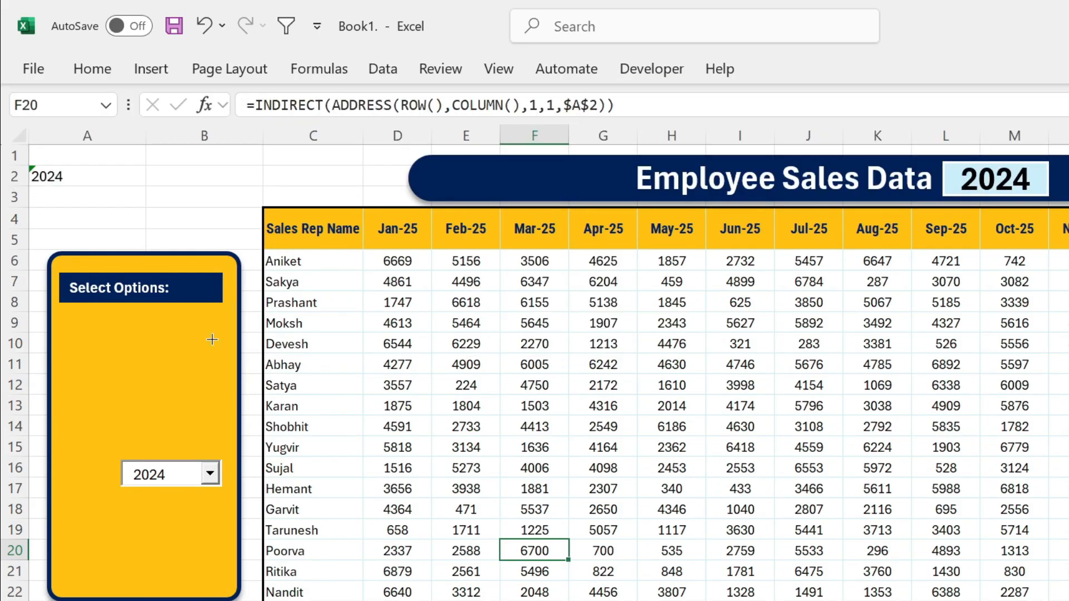
mouse_move(63, 324)
left_mouse_down()
mouse_move(105, 347)
mouse_move(169, 357)
mouse_move(138, 354)
left_mouse_up()
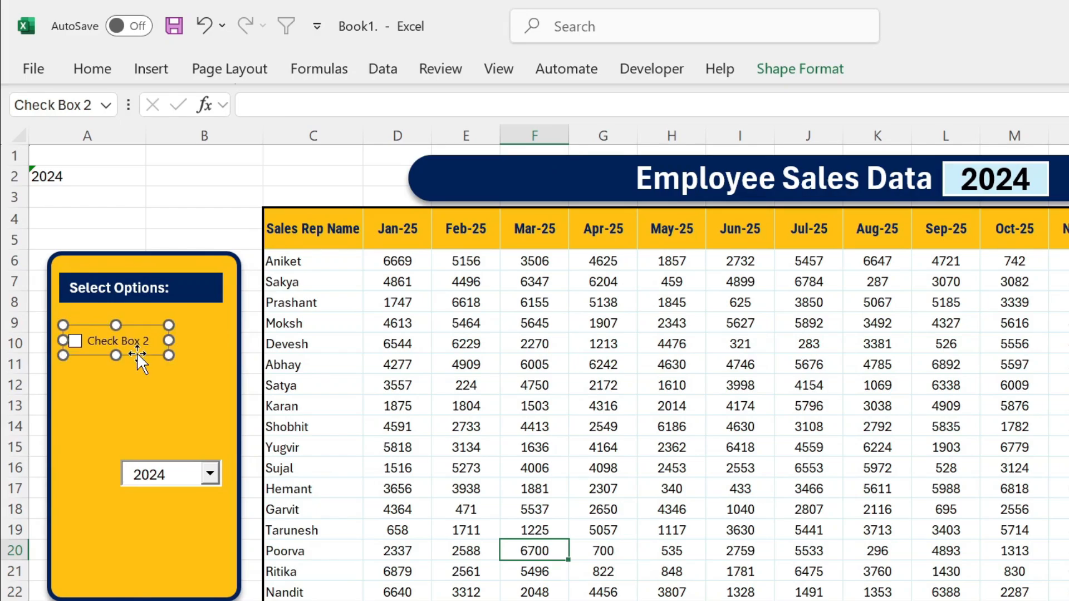
Duplicate the check box twice and stack the two copies below the original, above the year list
key("ctrl+d")
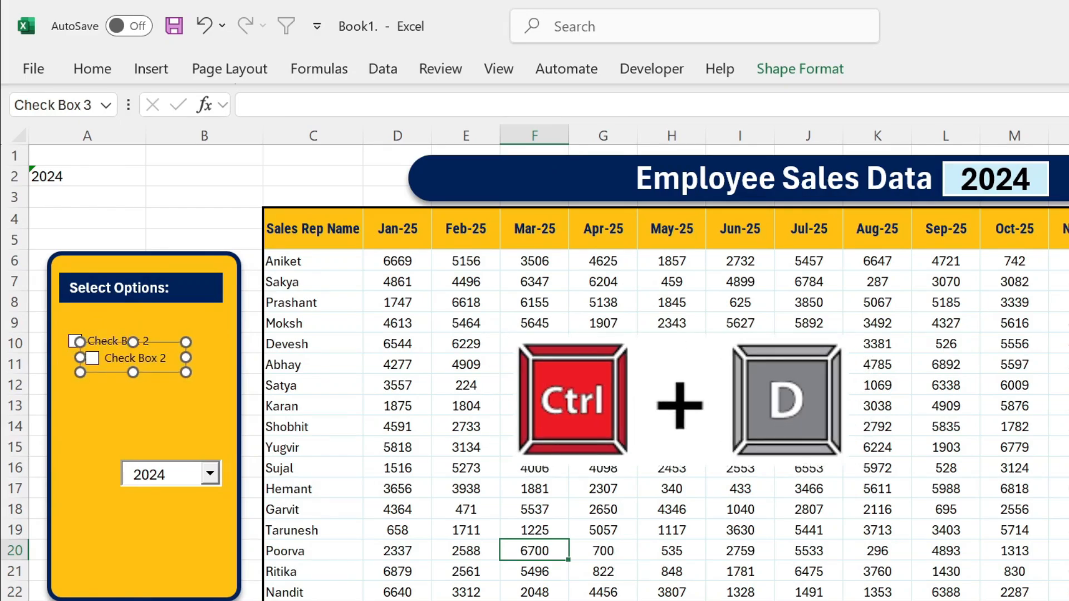
key("ctrl+d")
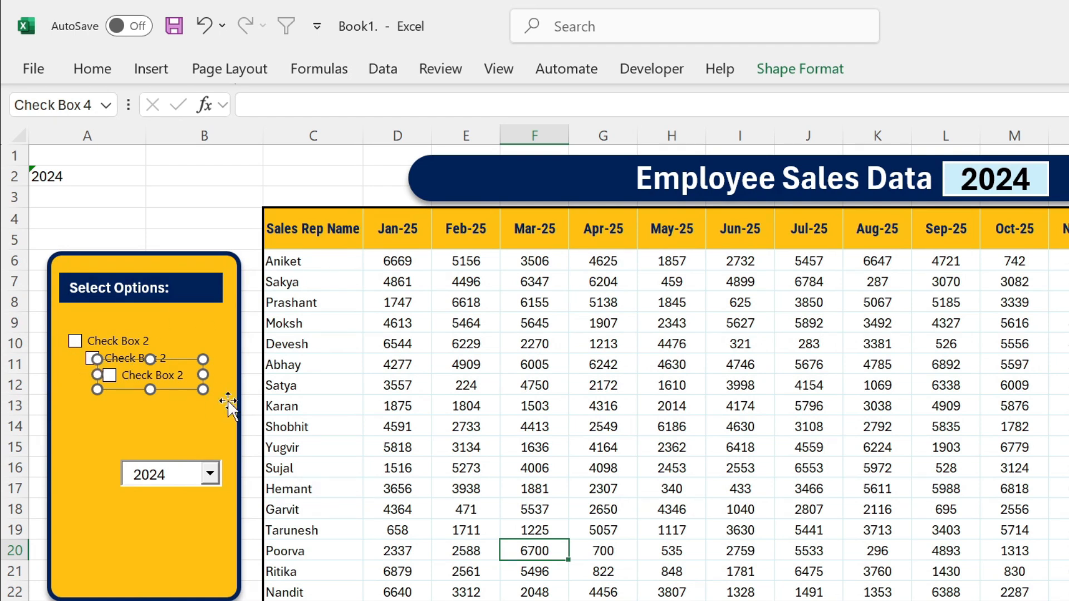
left_click_drag(185, 380, 151, 411)
left_click(153, 364, "ctrl")
left_click(181, 197)
left_click_drag(153, 364, 148, 408)
left_click(153, 369, "ctrl")
left_click(161, 415)
left_click(194, 219)
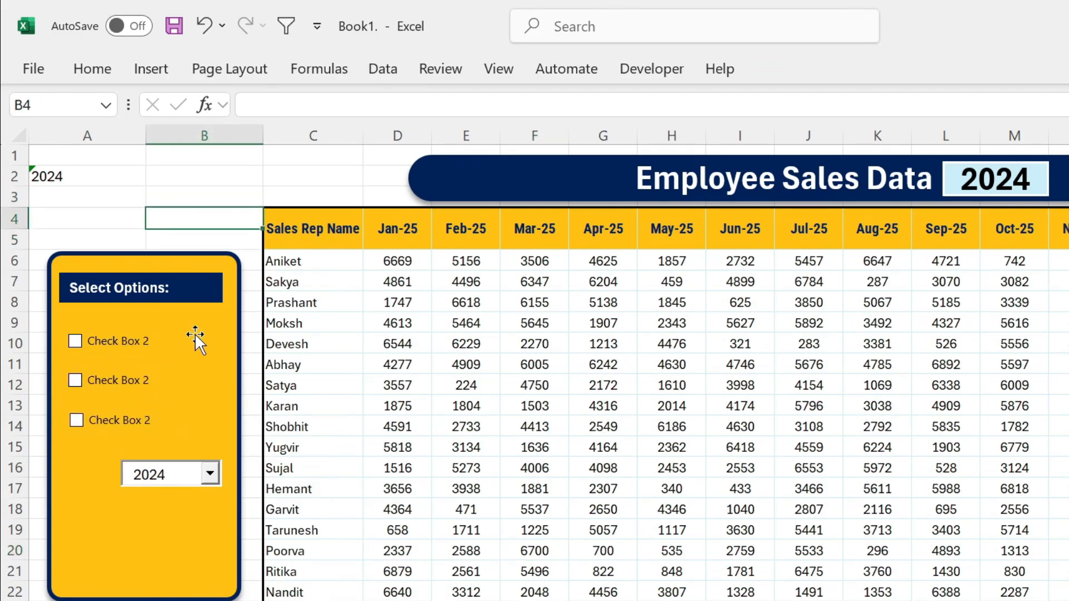
Change the first check box's label to "Top 10 Sales"
left_click(122, 351, "ctrl")
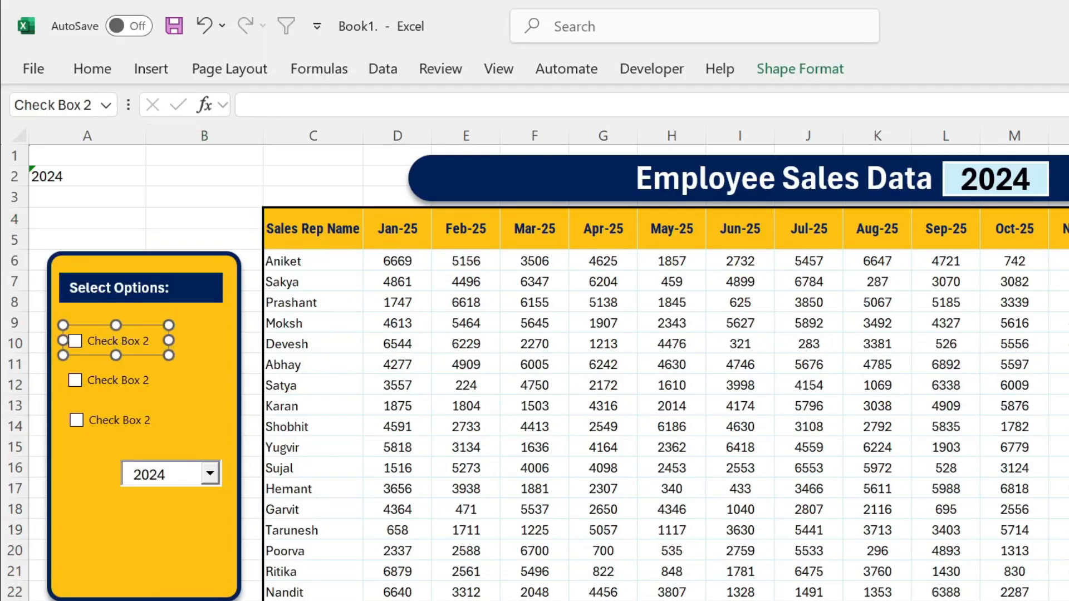
key("Delete")
key("Delete")
key("Delete")
key("Delete")
key("Delete")
key("Delete")
key("Delete")
key("Delete")
key("Delete")
key("Delete")
key("Delete")
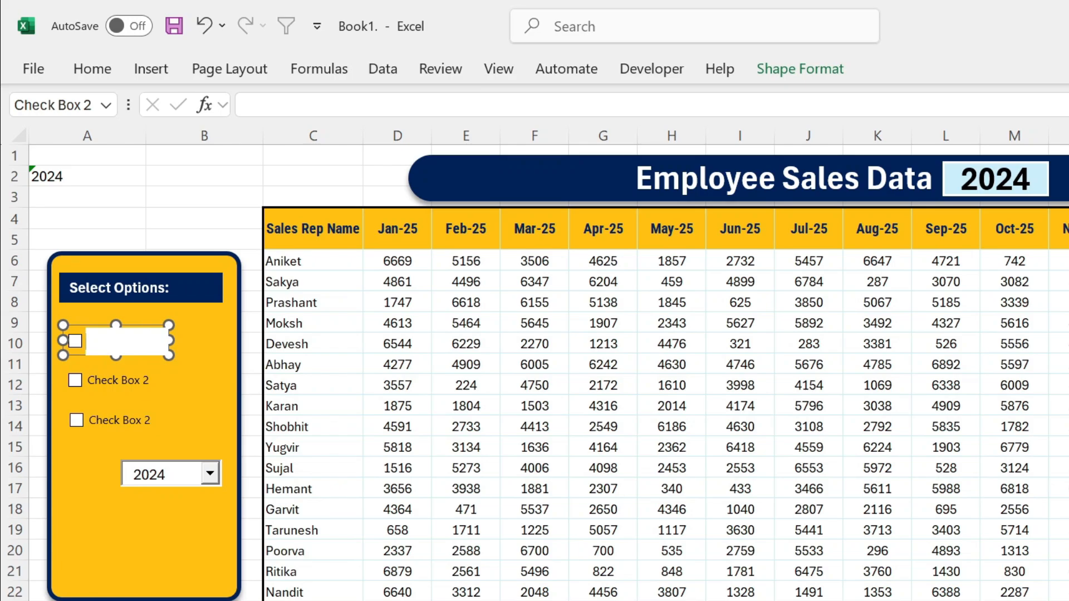
type("Tot")
key("BackSpace")
key("BackSpace")
type("p 10 Sales")
left_click(106, 201)
Change the second check box's label to "Bottom 10 Sales"
left_click(98, 382, "ctrl")
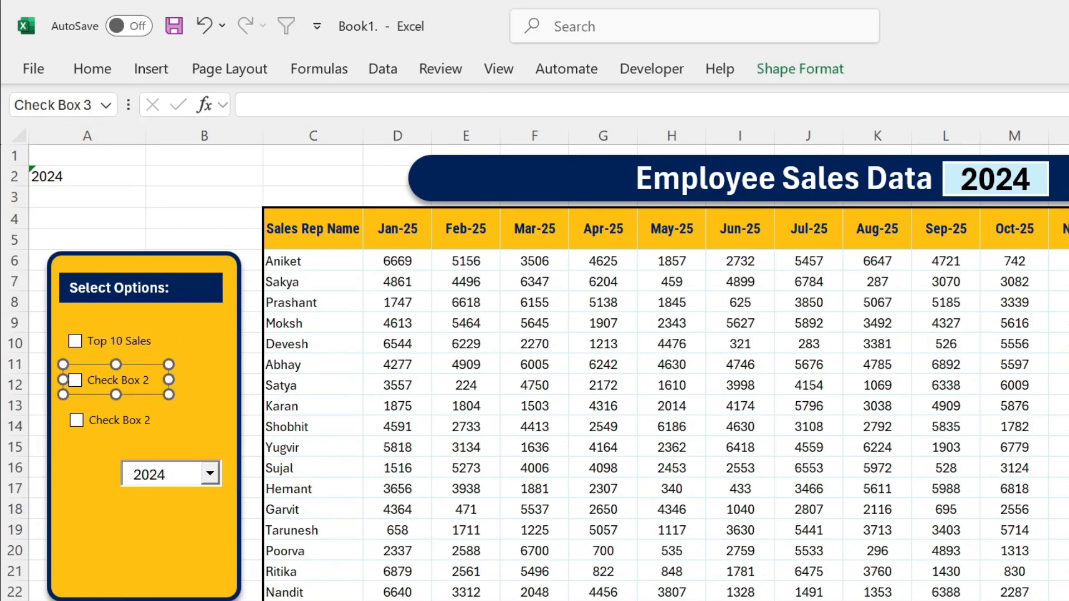
key("Delete")
key("Delete")
key("Delete")
key("Delete")
key("Delete")
key("Delete")
key("Delete")
key("Delete")
key("Delete")
key("Delete")
key("Delete")
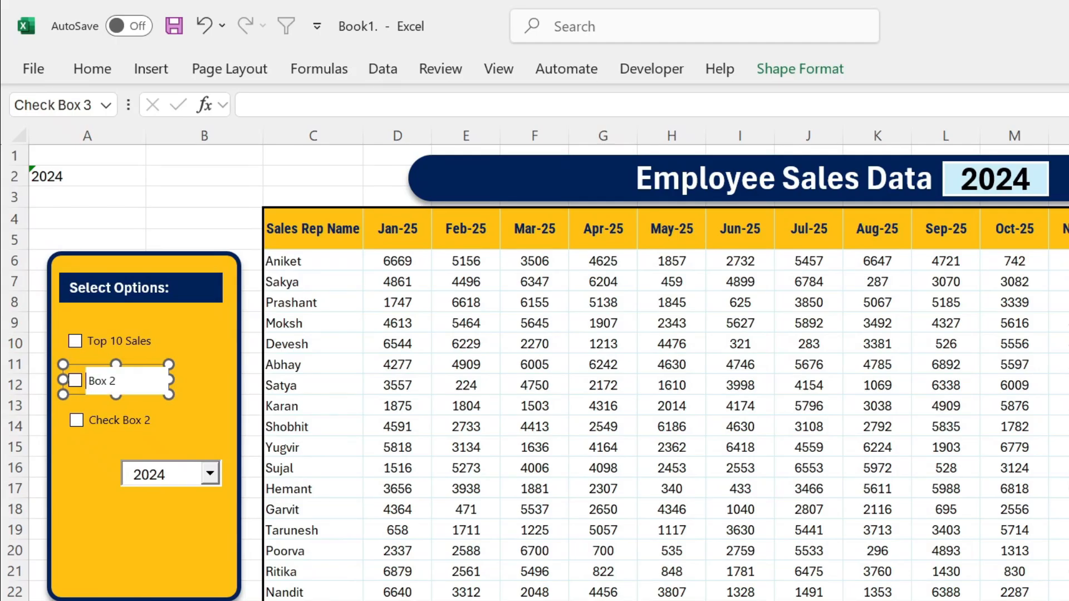
type("Bottom 10 Sales")
left_click(204, 219)
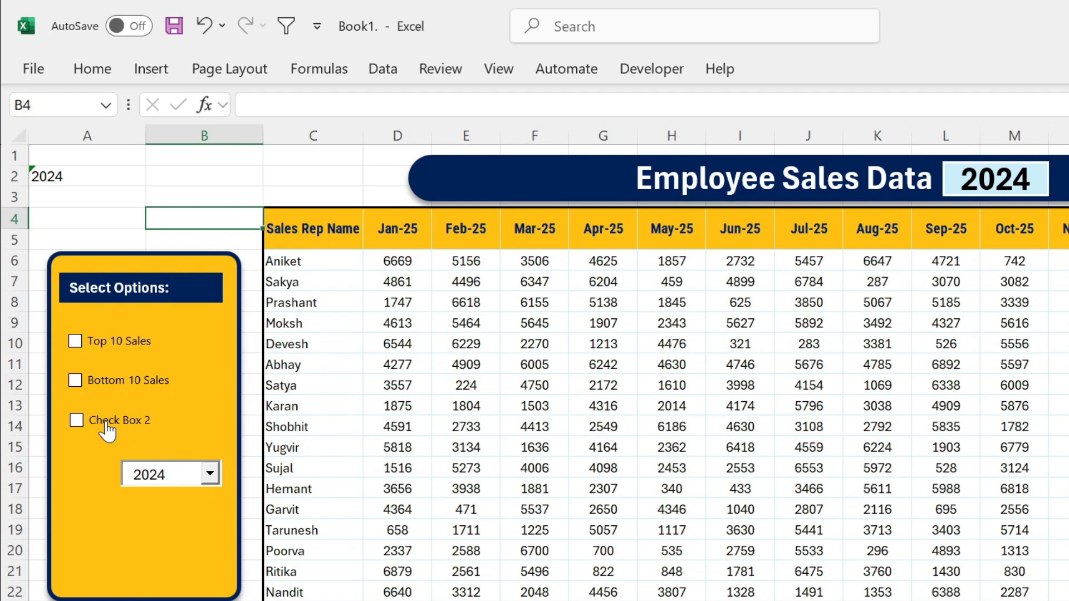
Change the third check box's label to "Hide All Data"
left_click(106, 424, "ctrl")
left_click(89, 420)
key("Delete")
key("Delete")
key("Delete")
key("Delete")
key("Delete")
key("Delete")
key("Delete")
key("Delete")
key("Delete")
key("Delete")
key("Delete")
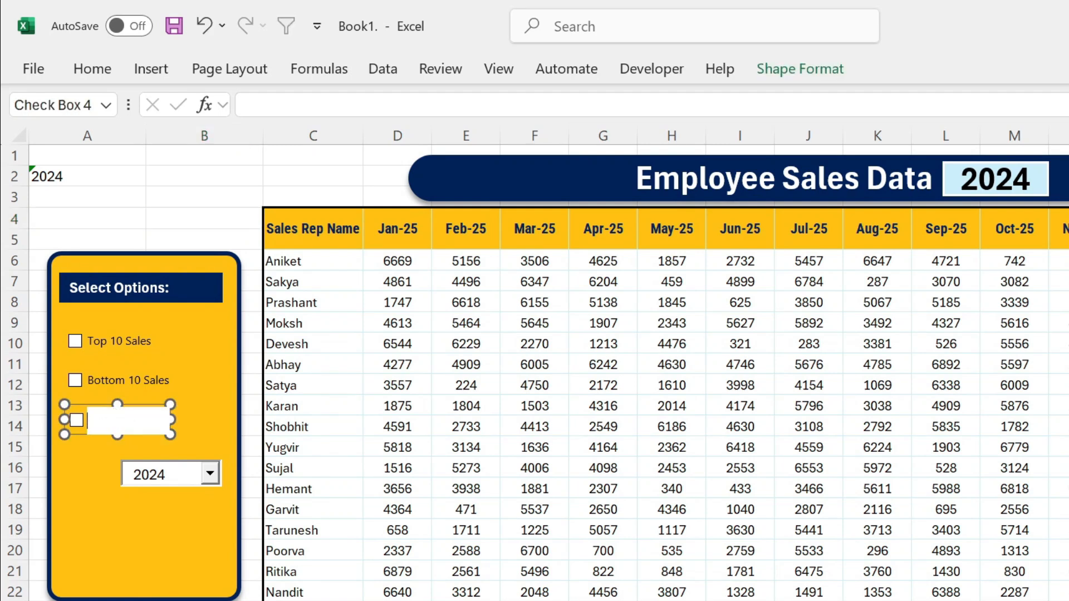
type("Hide All Data")
left_click(161, 196)
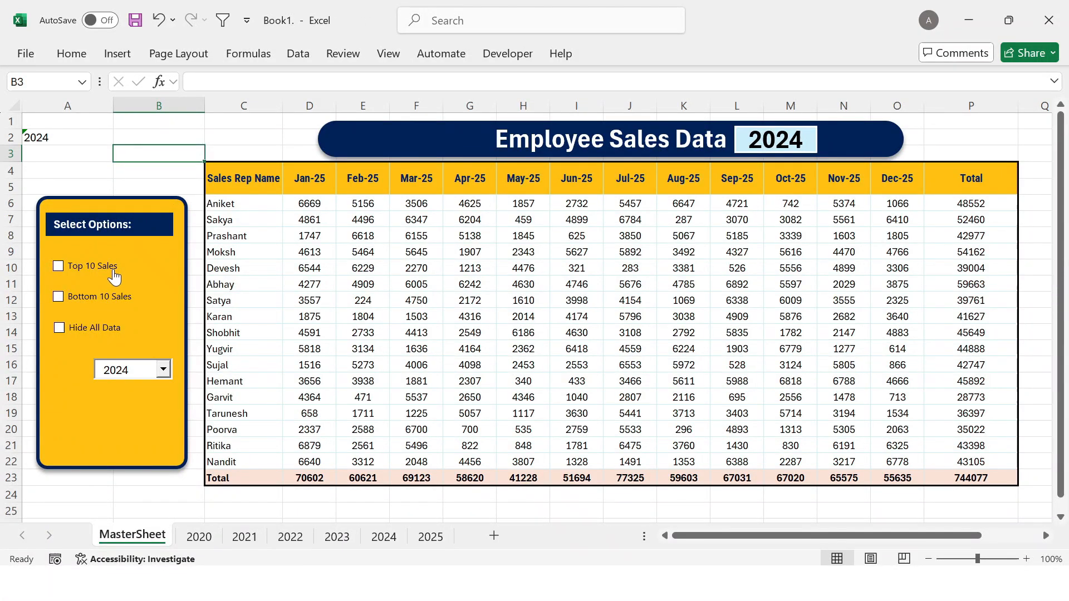
Distribute the Top 10 Sales, Bottom 10 Sales and Hide All Data check boxes horizontally
left_click(113, 272, "ctrl")
left_click(107, 301, "ctrl")
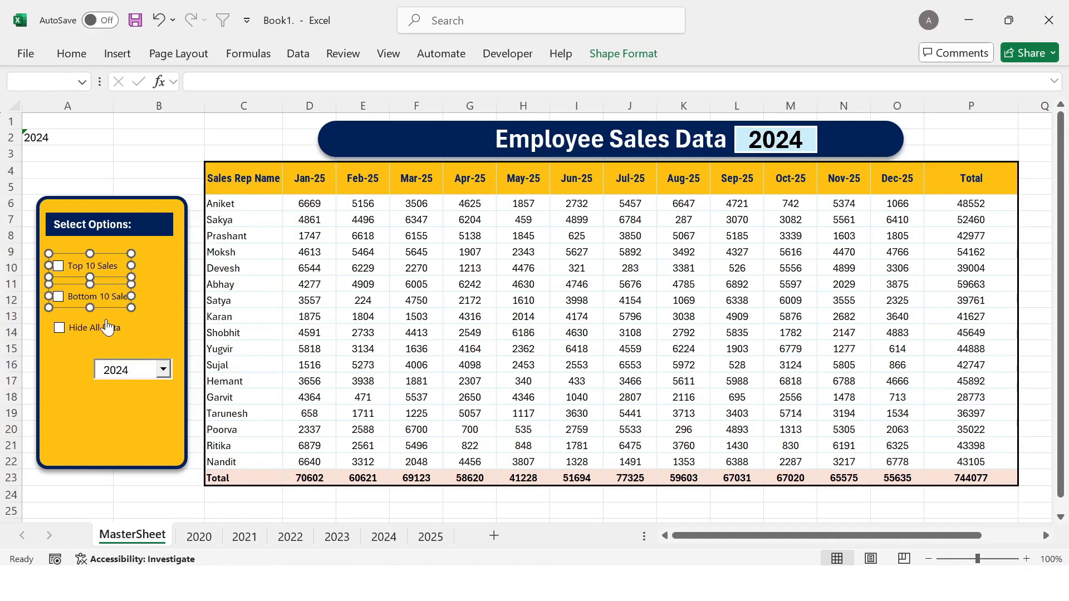
left_click(106, 322, "ctrl")
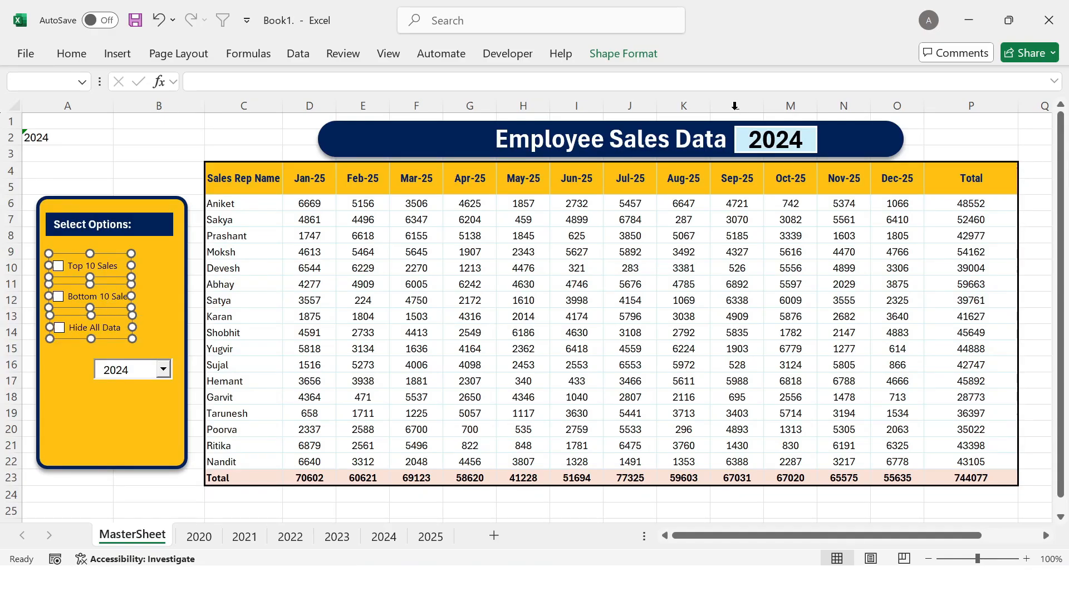
left_click(623, 53)
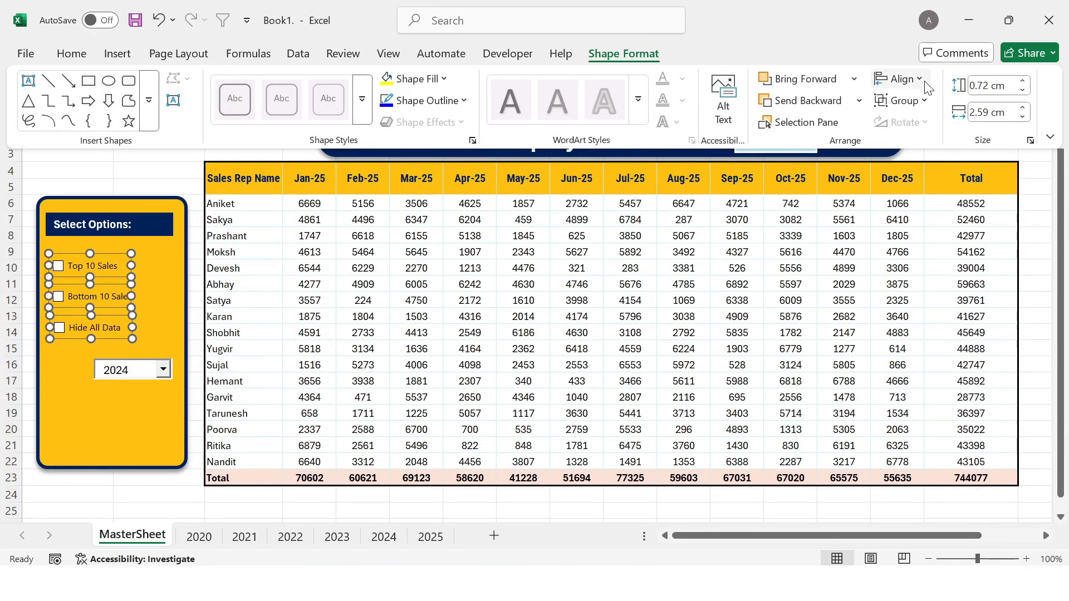
left_click(900, 78)
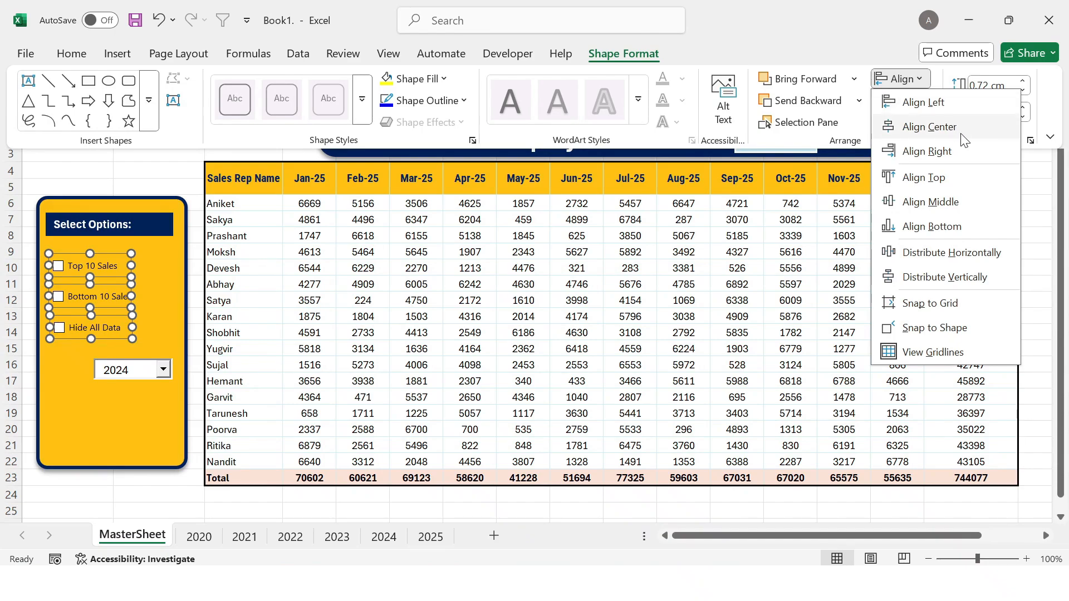
left_click(972, 254)
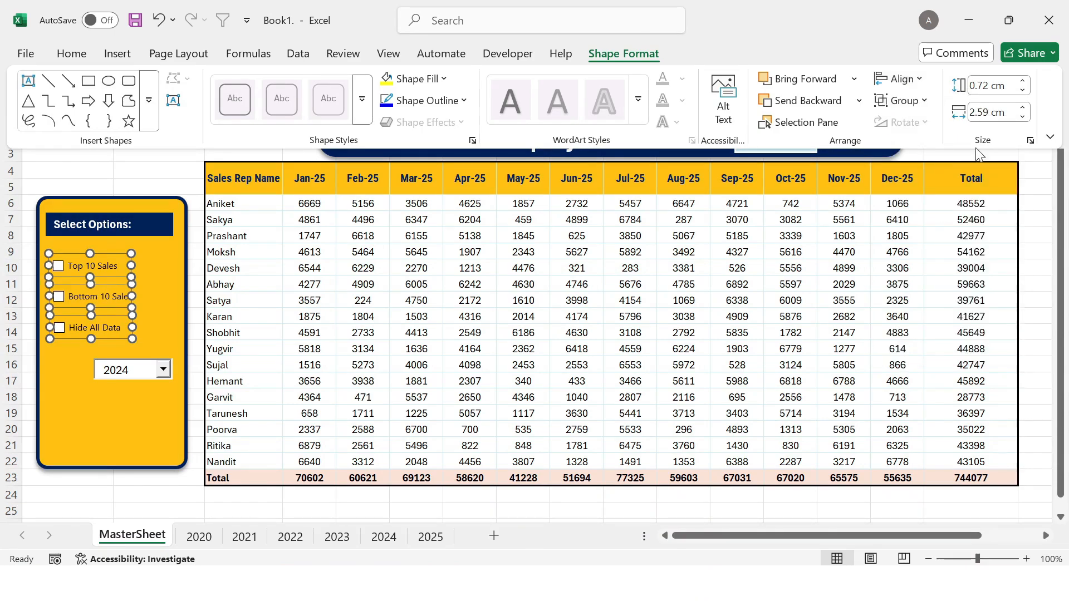
Distribute the three selected check boxes vertically and deselect them
left_click(900, 79)
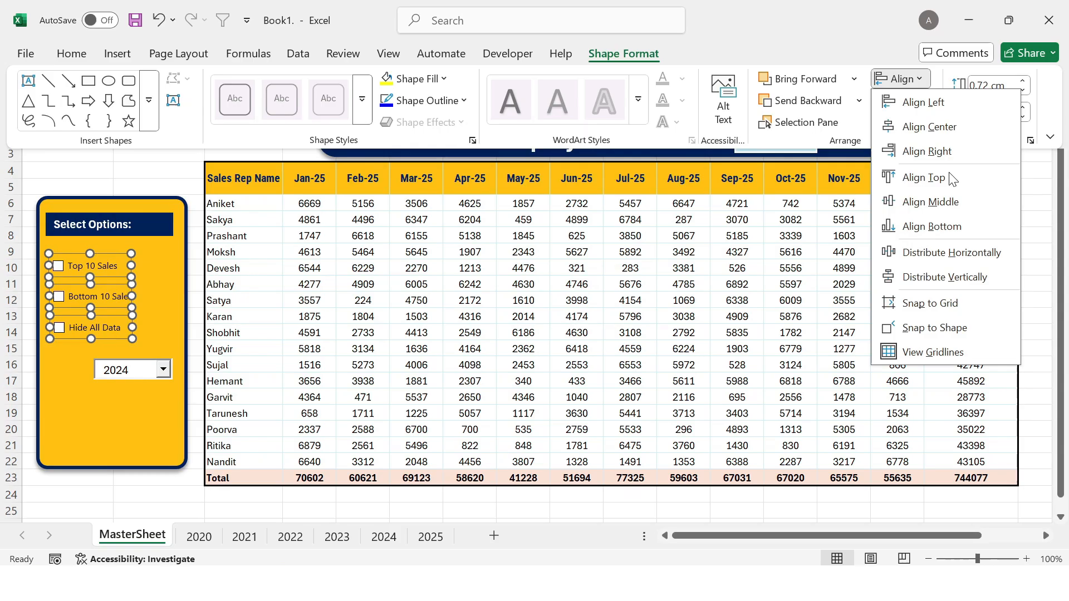
left_click(950, 278)
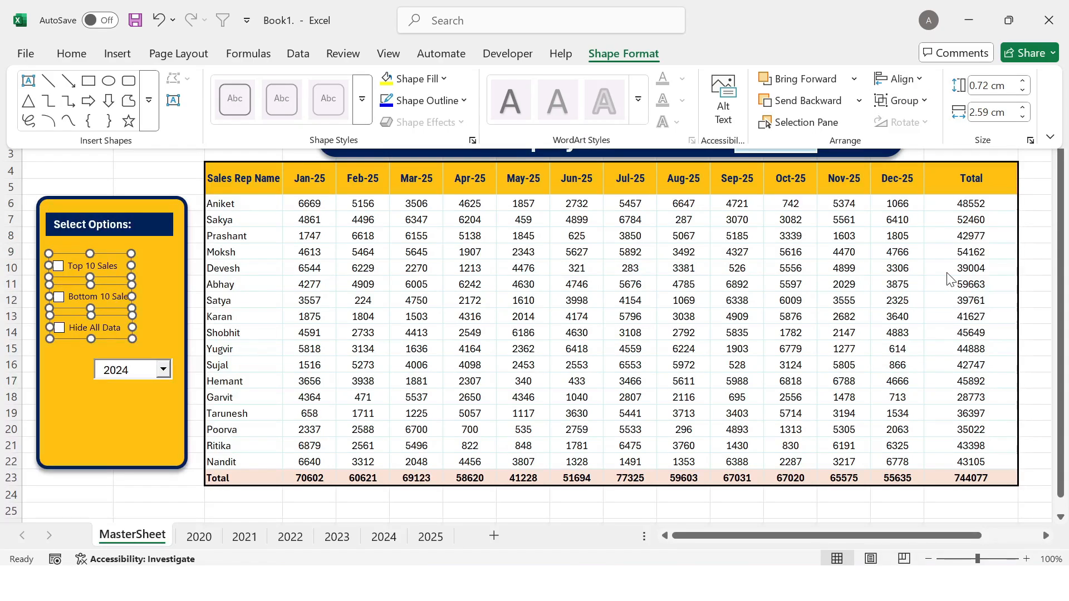
left_click(126, 170)
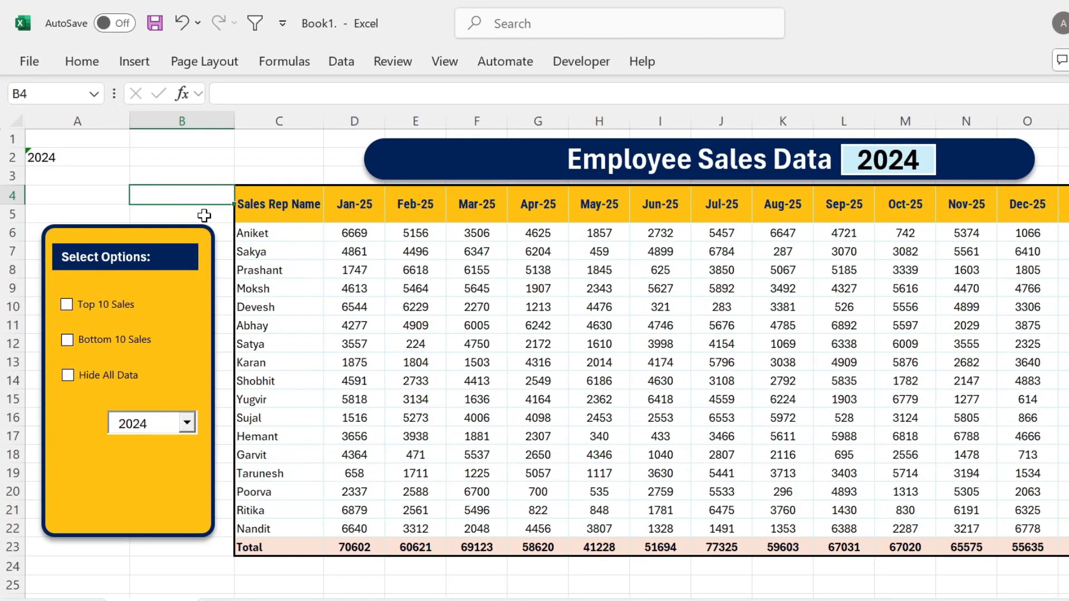
Link the Top 10 Sales check box to cell $A$1 and turn on its 3-D shading
left_click(115, 312, "ctrl")
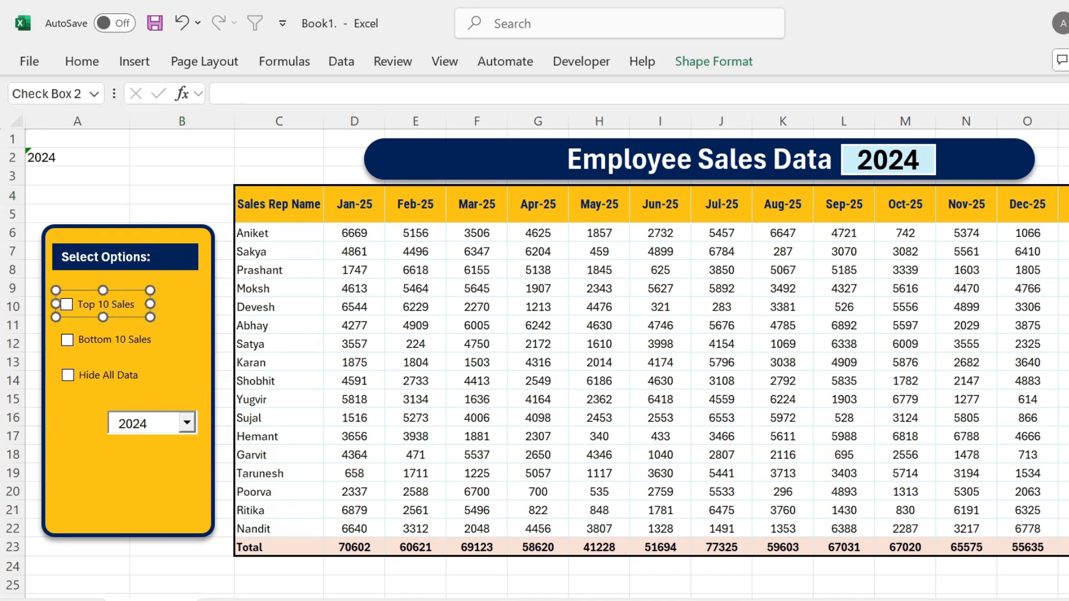
right_click(121, 292)
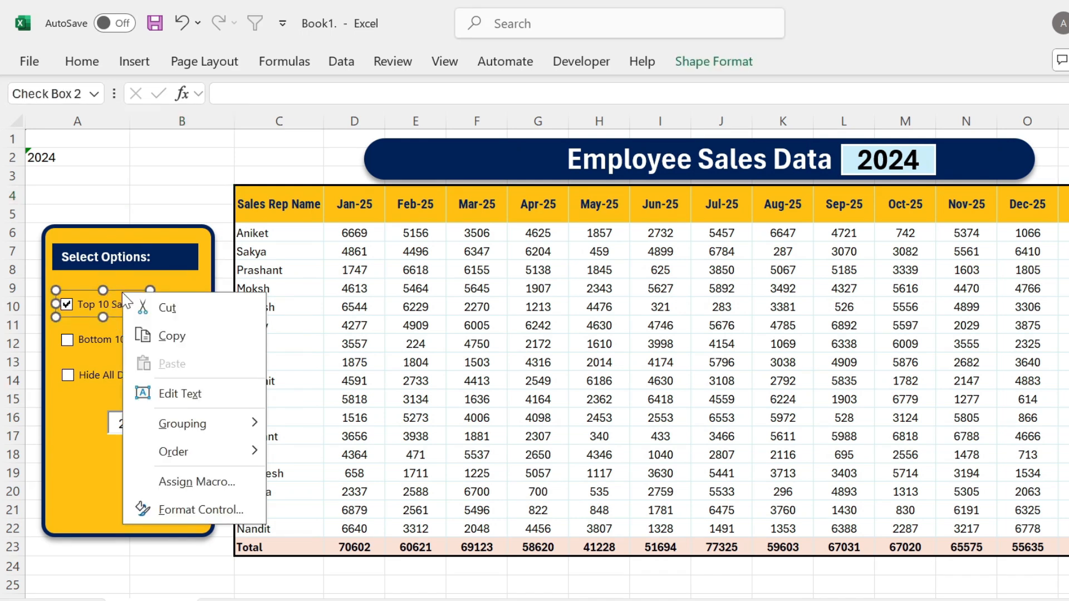
left_click(188, 517)
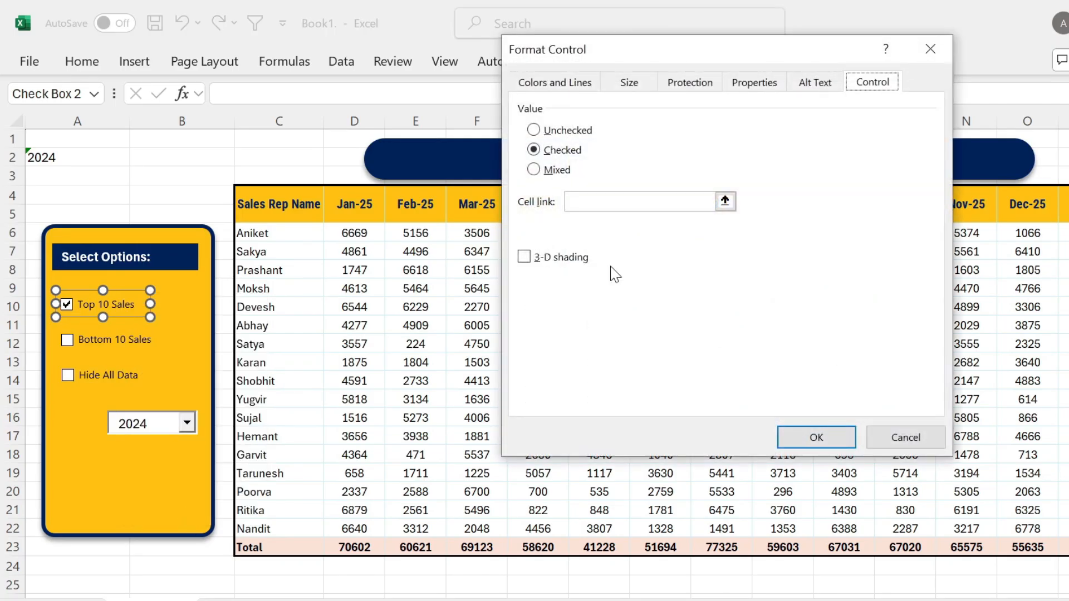
left_click(617, 201)
left_click(102, 142)
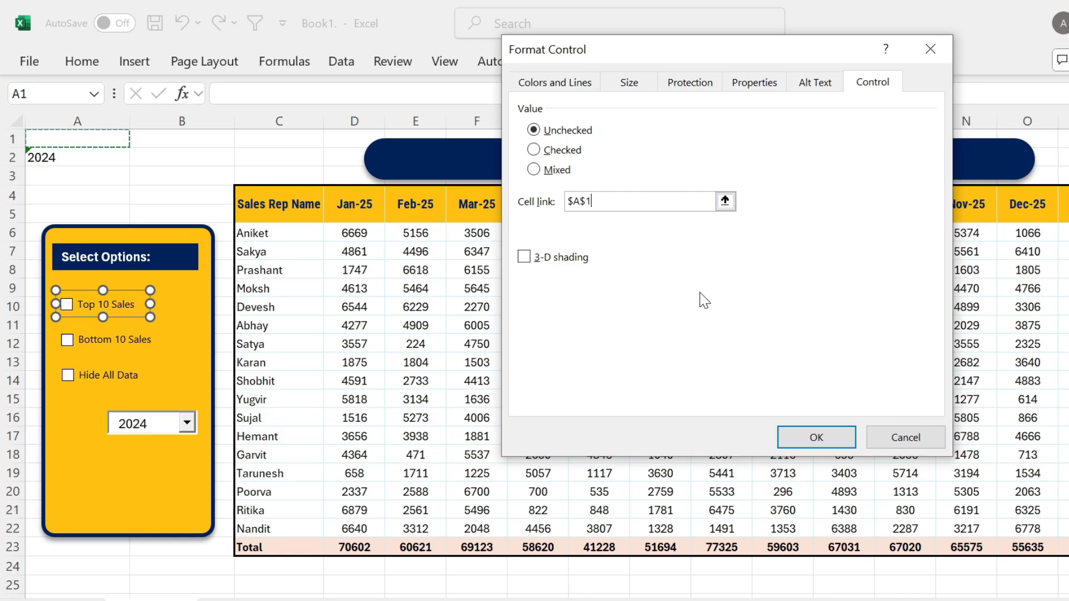
left_click(527, 259)
left_click(817, 438)
left_click(173, 185)
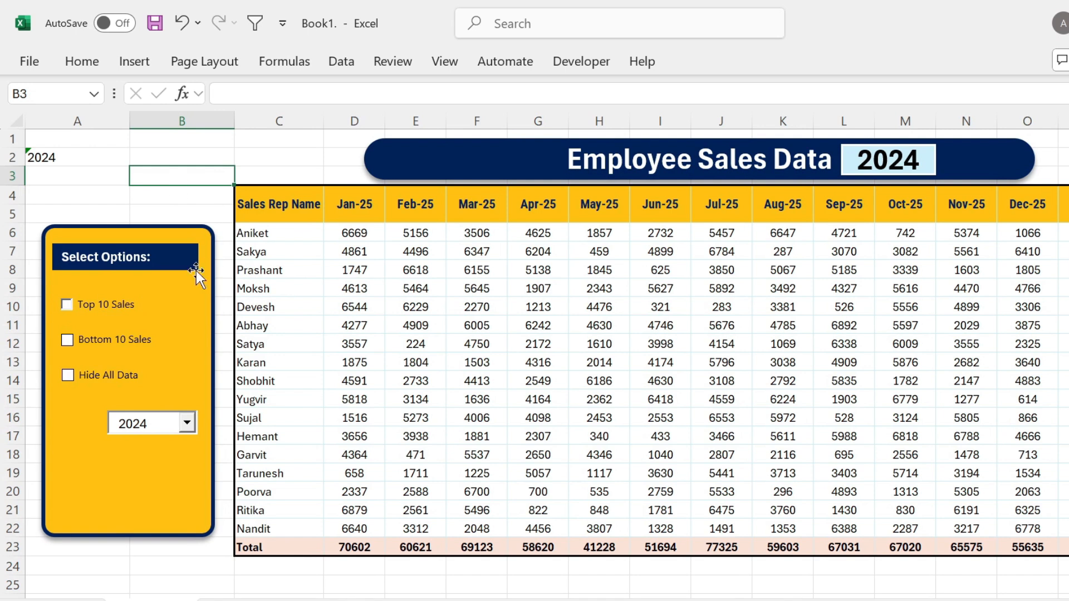
Check and uncheck Top 10 Sales to test its linked cell
left_click(67, 305)
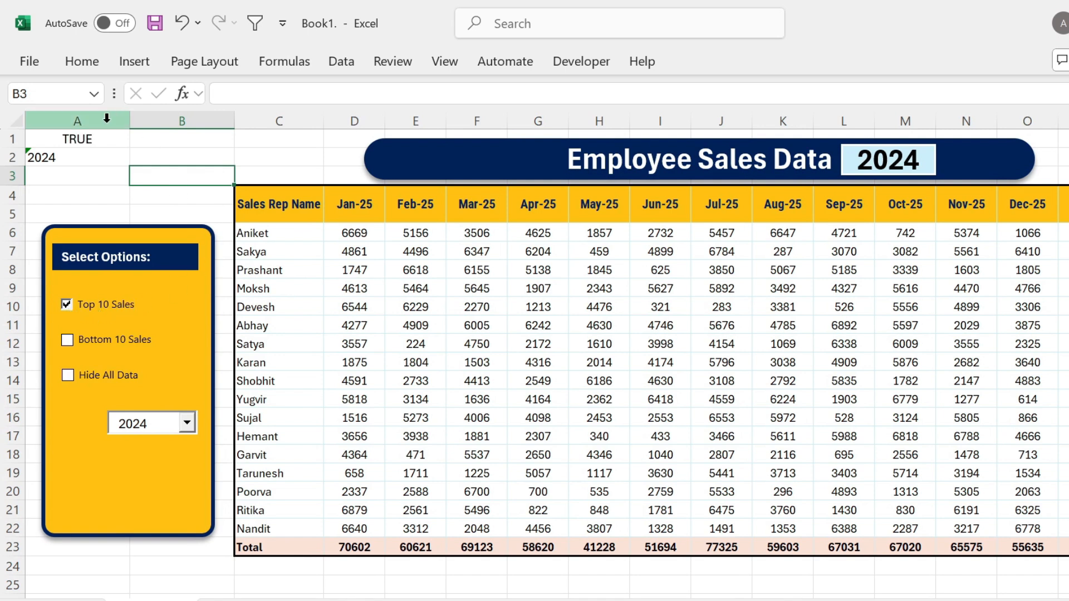
left_click(66, 305)
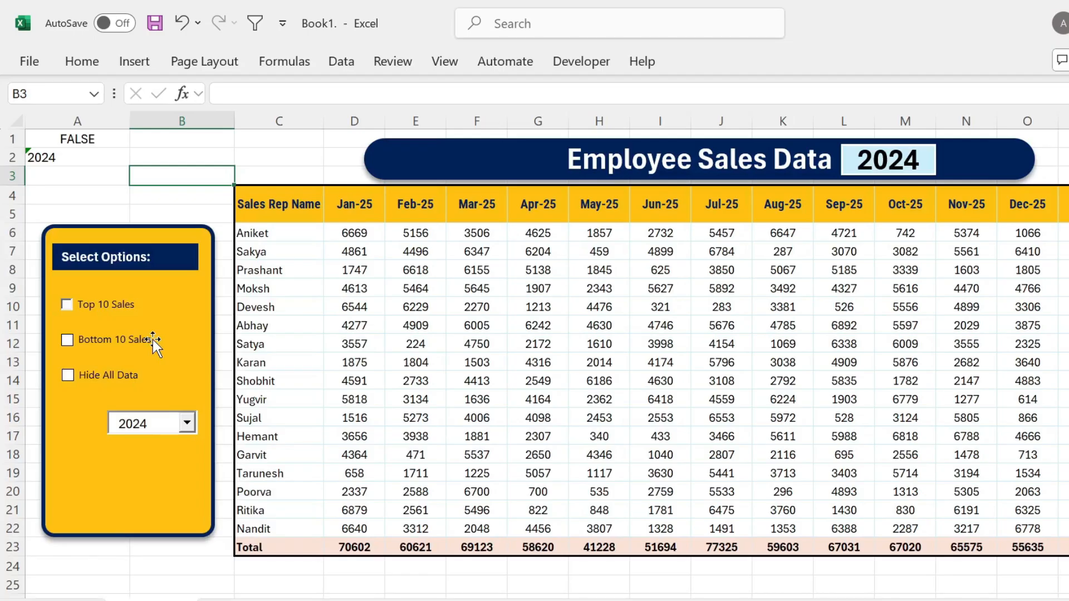
key("Down")
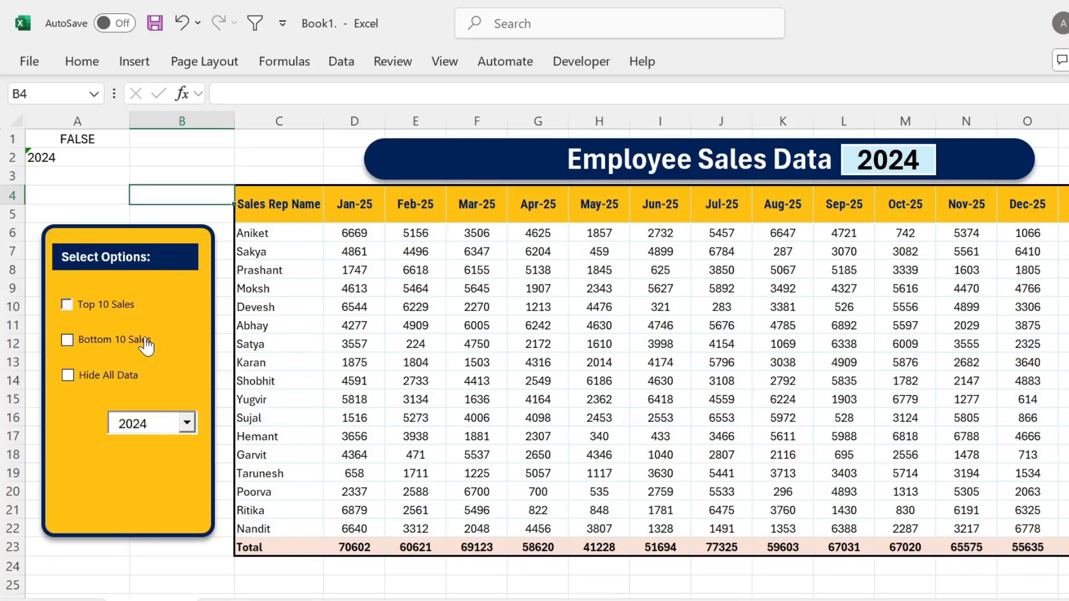
Link the Bottom 10 Sales check box to cell $B$1 and turn on its 3-D shading
left_click(146, 345, "ctrl")
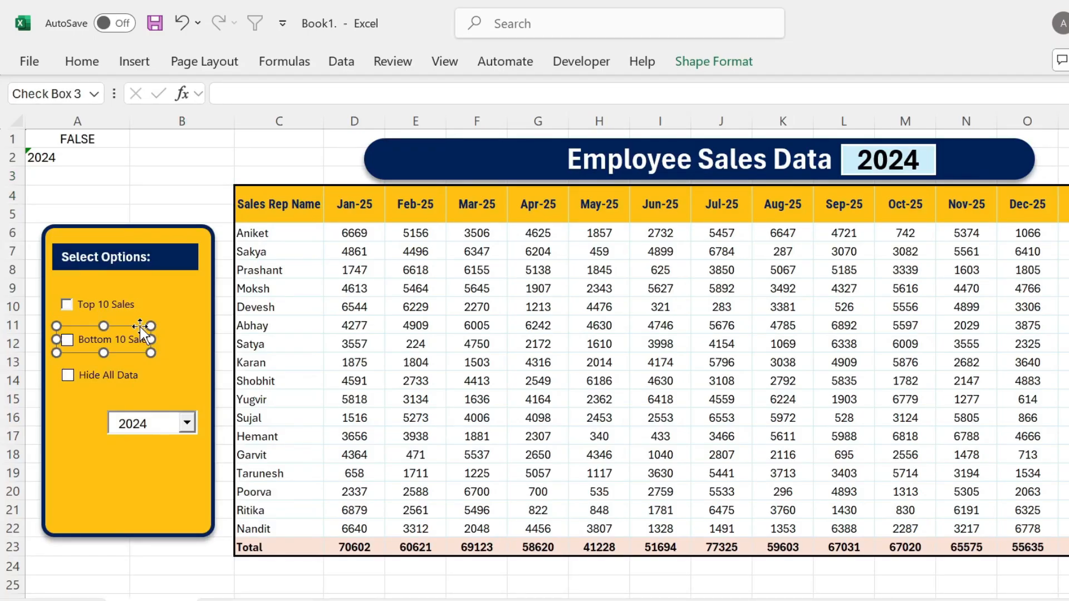
right_click(139, 326)
left_click(192, 543)
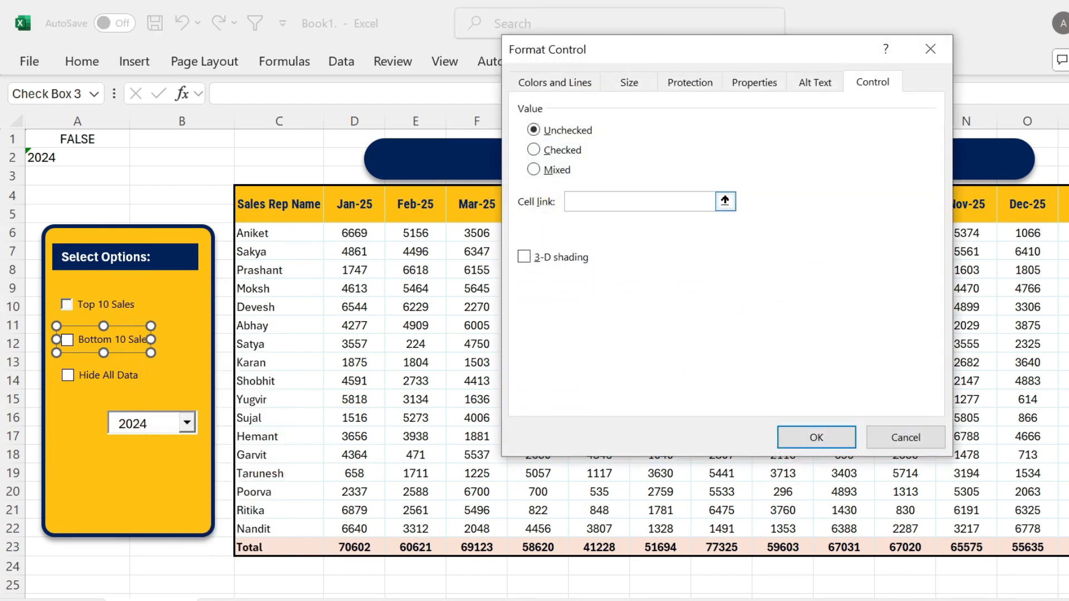
left_click(211, 137)
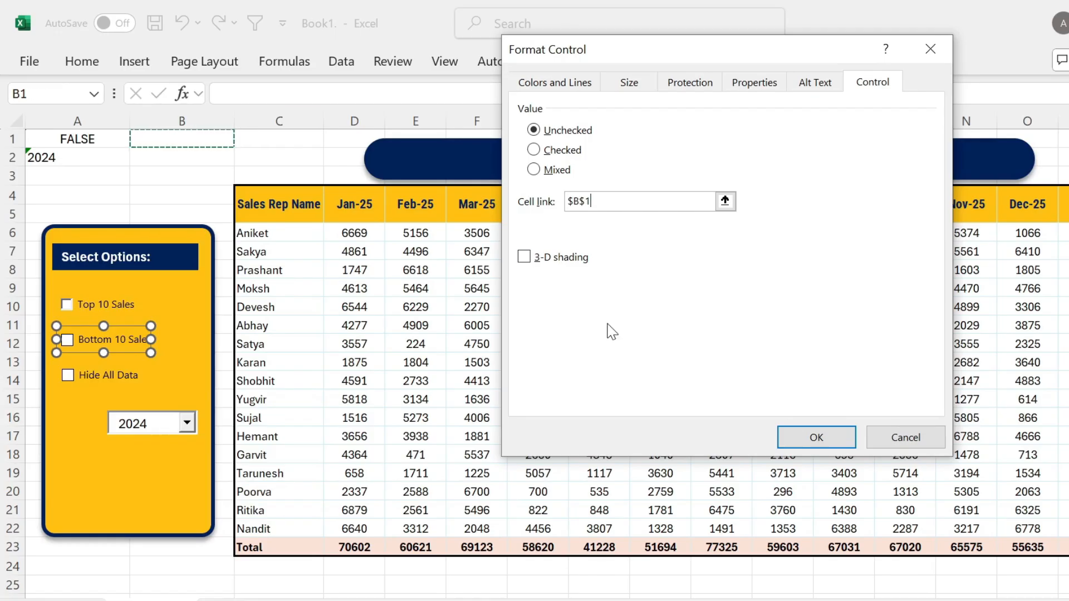
left_click(525, 256)
left_click(816, 437)
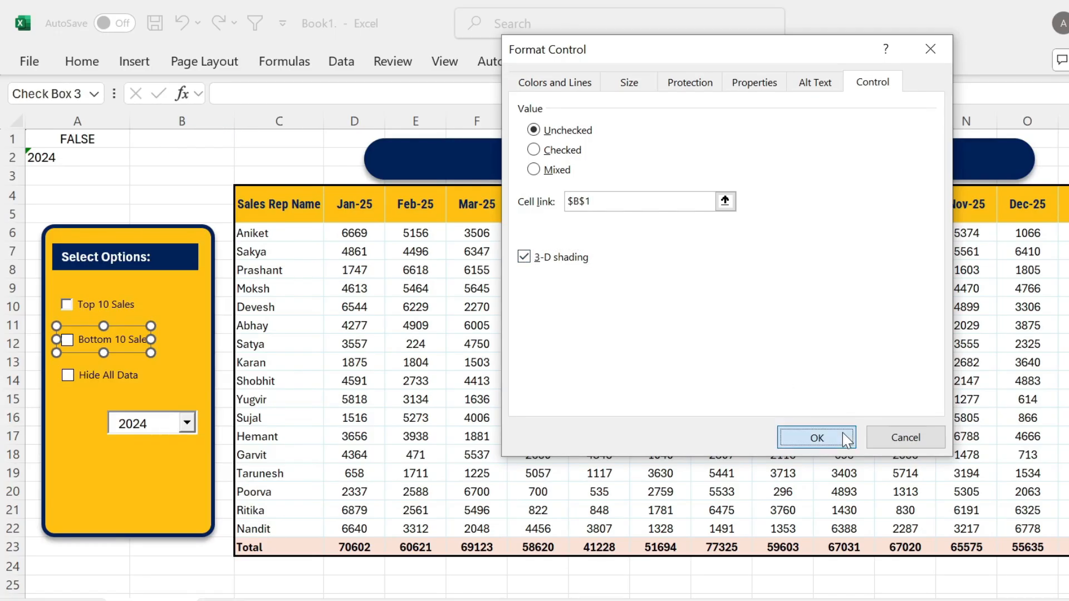
left_click(228, 179)
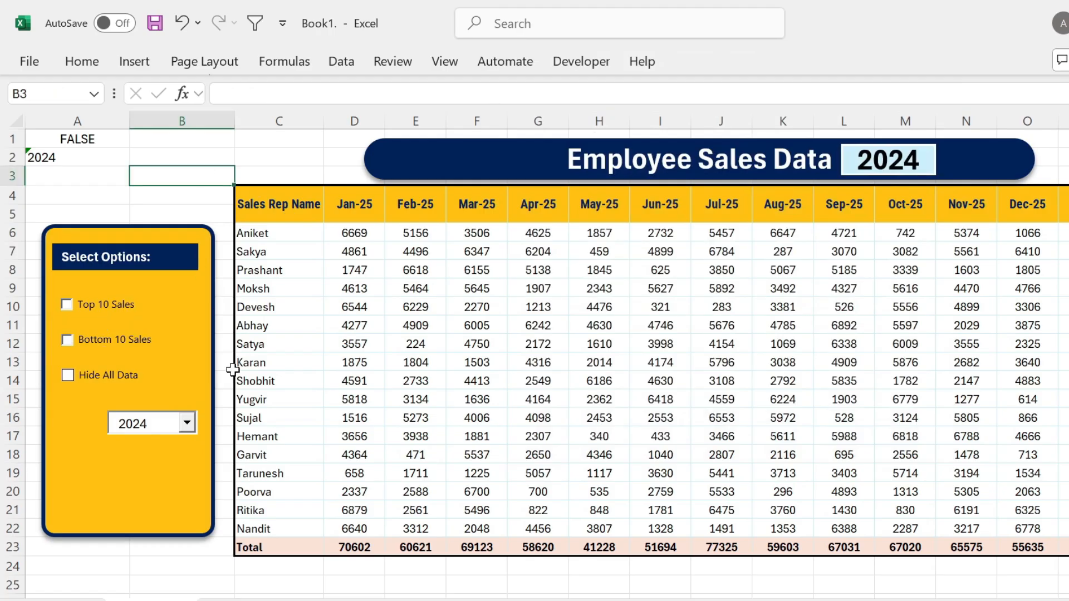
Link the Hide All Data check box to cell $C$1 and turn on its 3-D shading
left_click(132, 373, "ctrl")
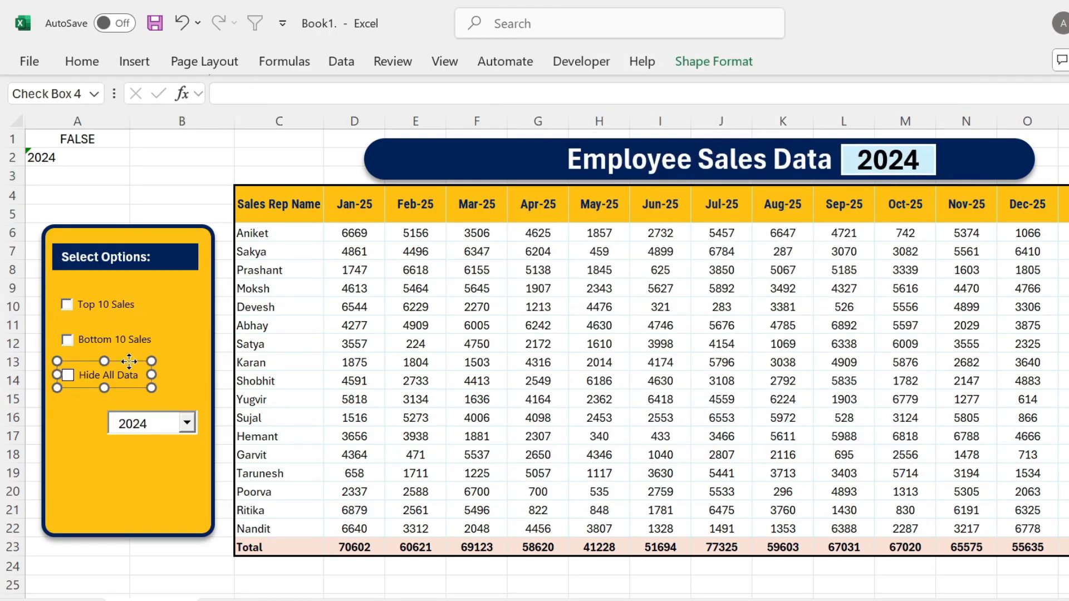
right_click(130, 363)
left_click(191, 580)
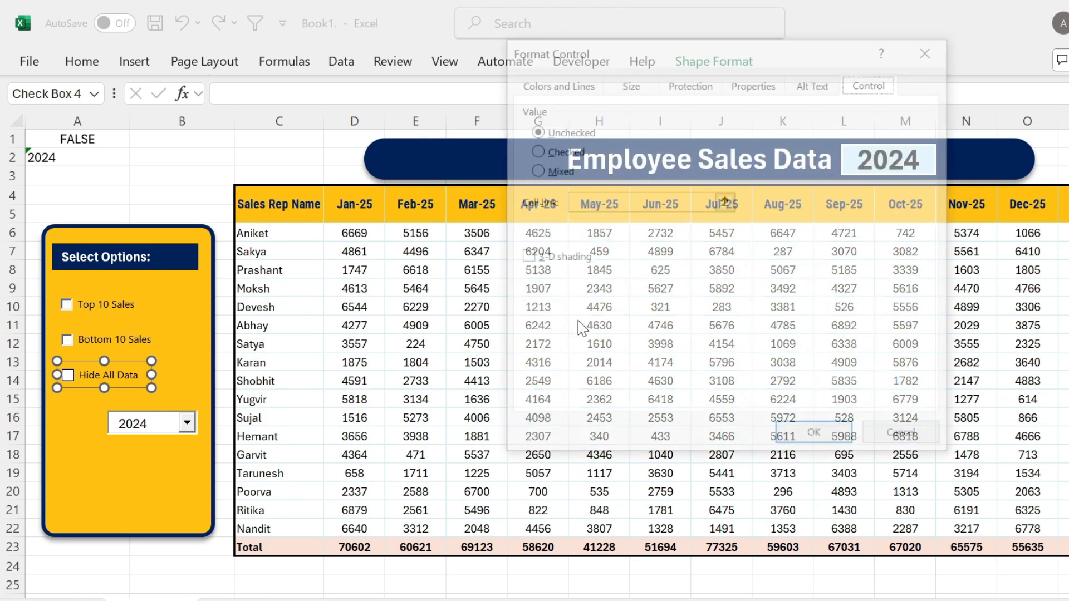
left_click(307, 135)
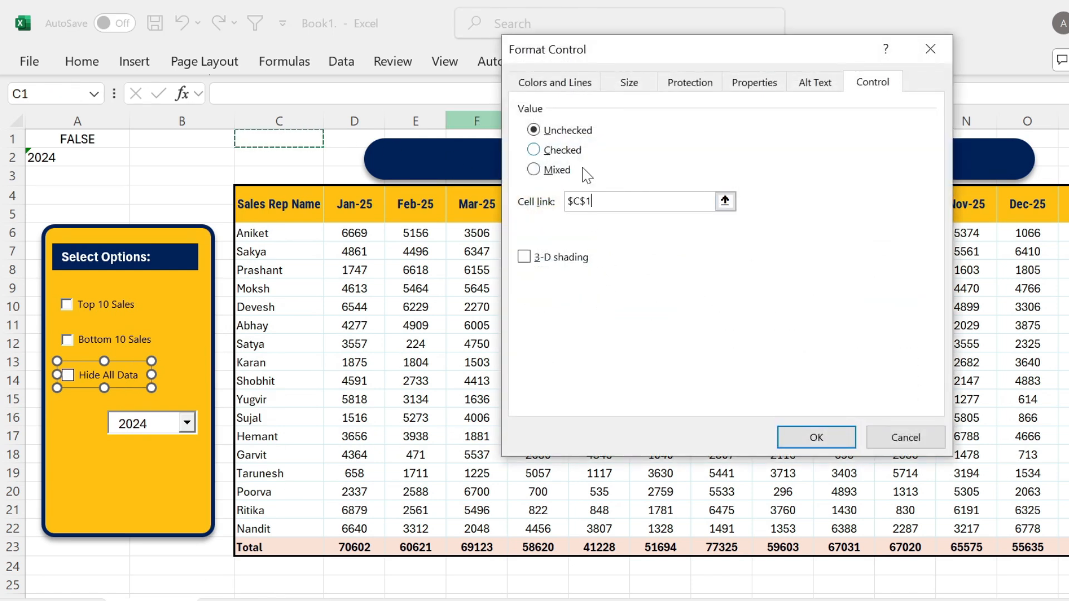
left_click(523, 257)
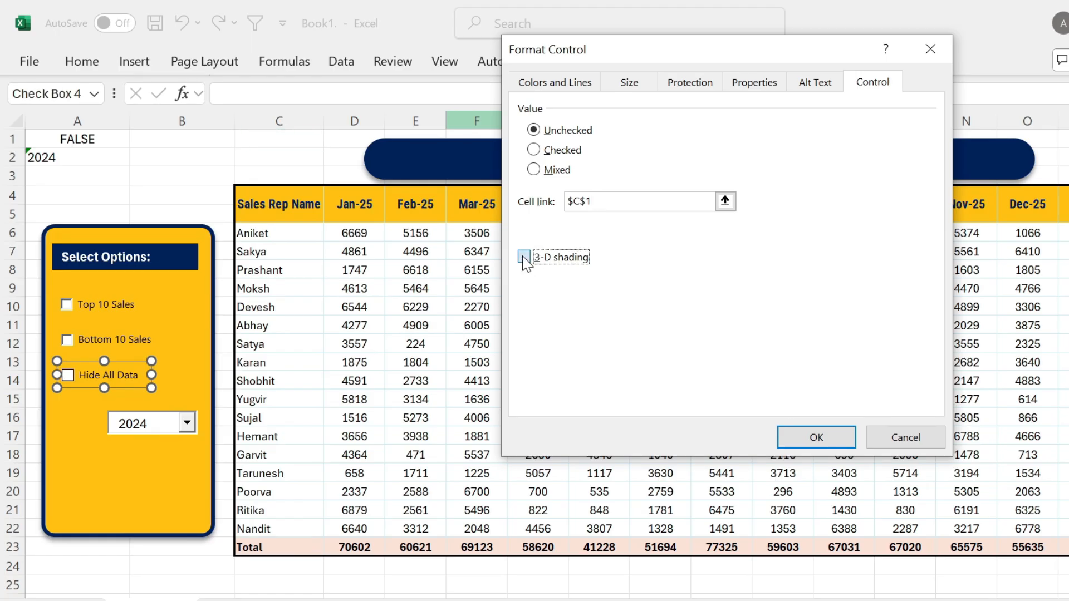
left_click(816, 437)
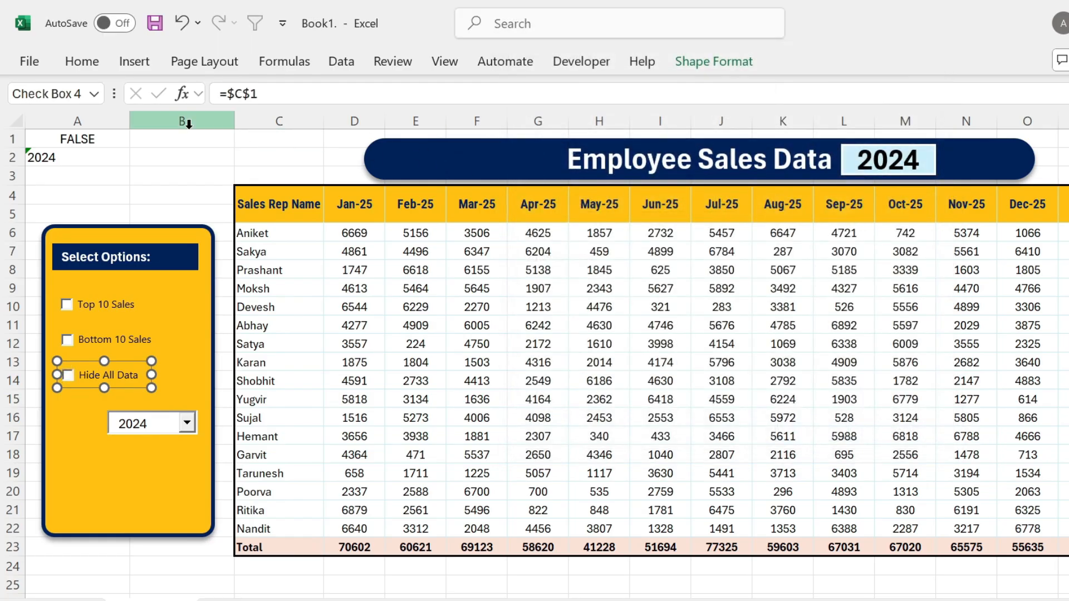
left_click(273, 140)
Toggle all three check boxes to test their linked cells, leaving only Top 10 Sales checked
left_click(67, 306)
left_click(67, 341)
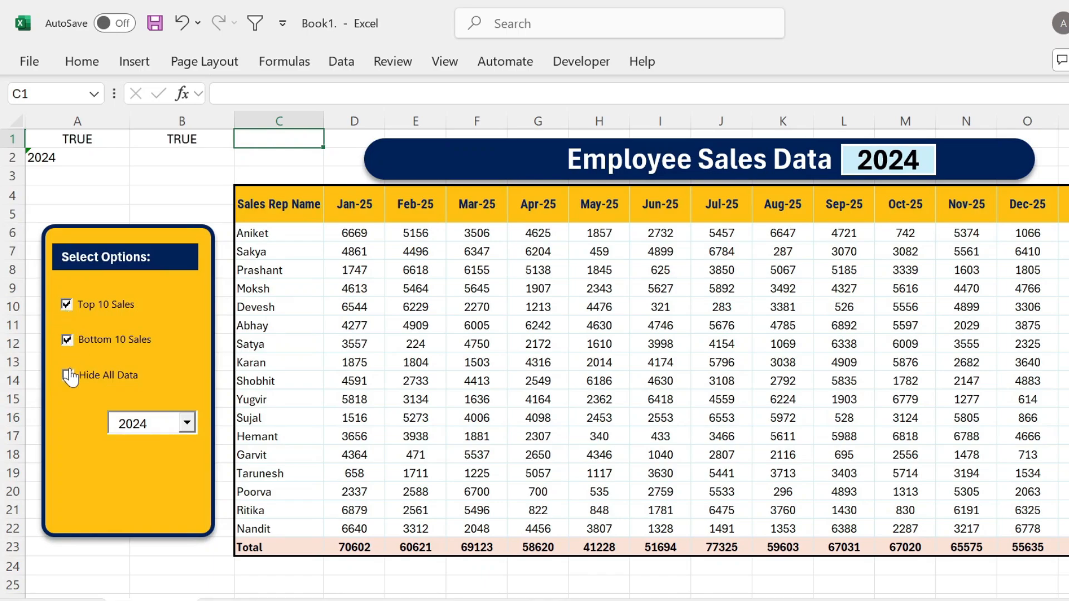
left_click(68, 376)
left_click(67, 377)
left_click(67, 340)
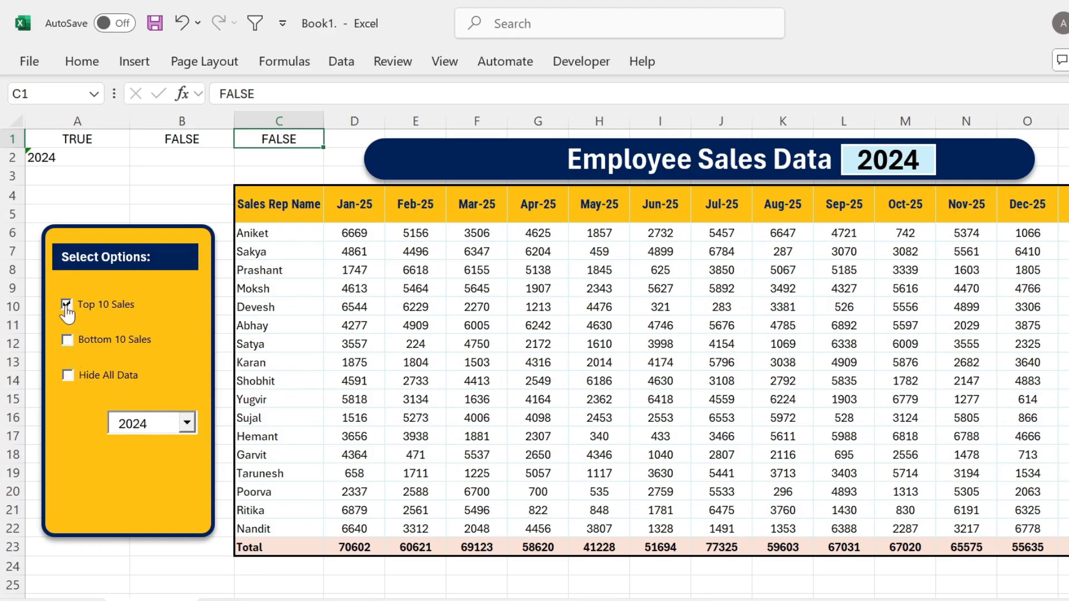
left_click(66, 314)
left_click(66, 313)
left_click(514, 394)
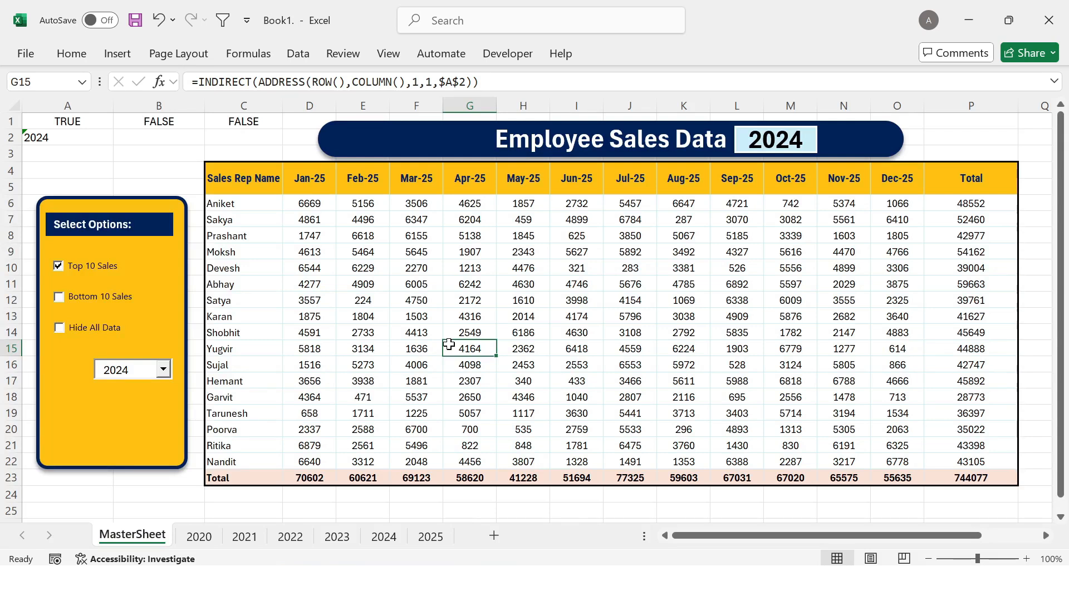
Start a new formula-based conditional formatting rule for the monthly sales values in D6:O22
left_click_drag(309, 205, 816, 437)
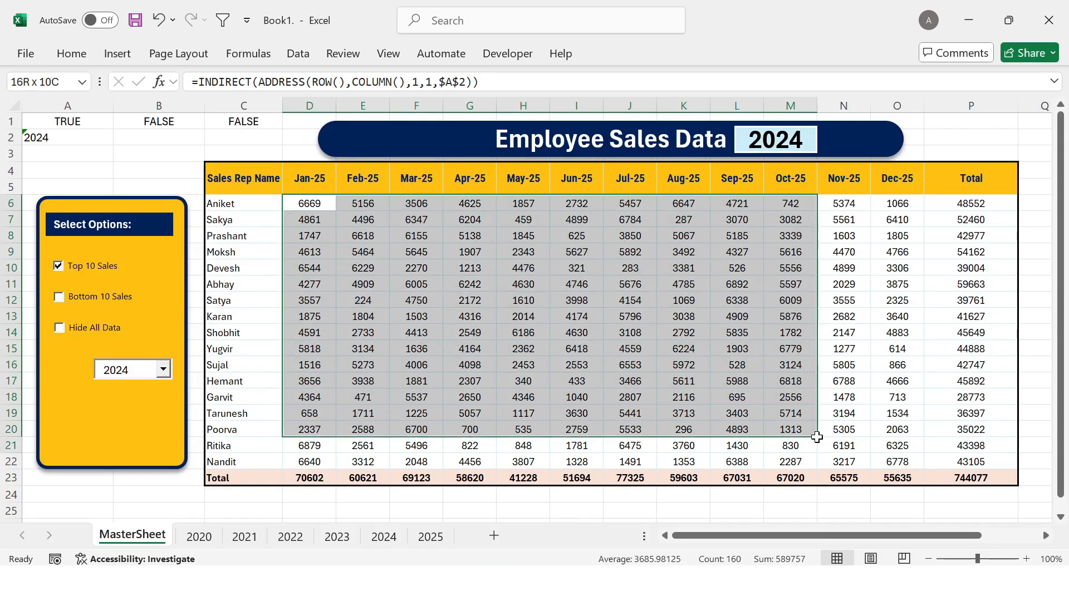
key("shift+Right")
key("shift+Right")
key("shift+Down")
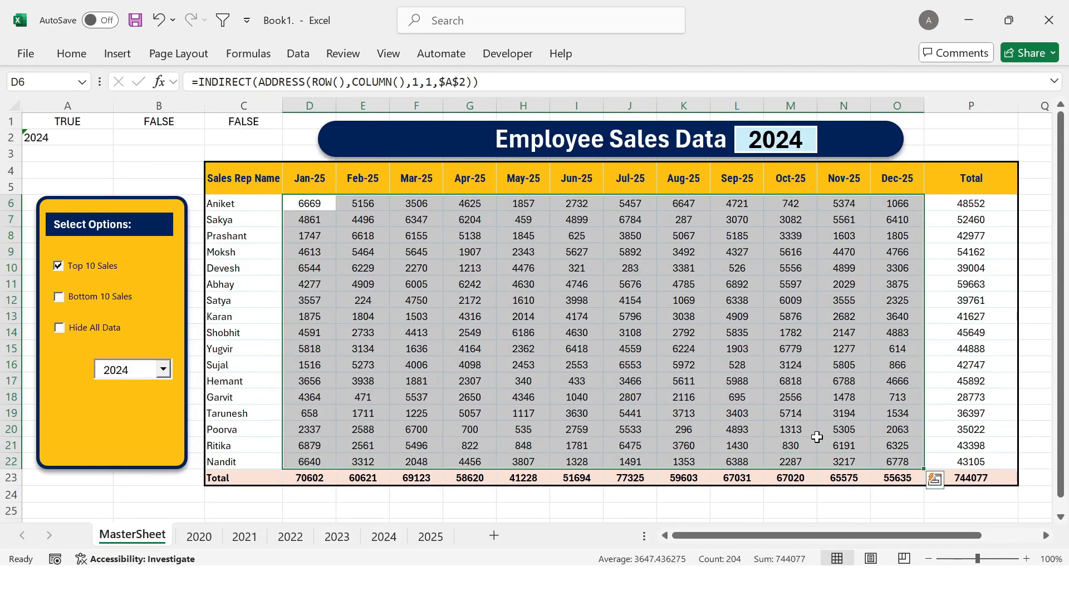
left_click(69, 54)
left_click(680, 79)
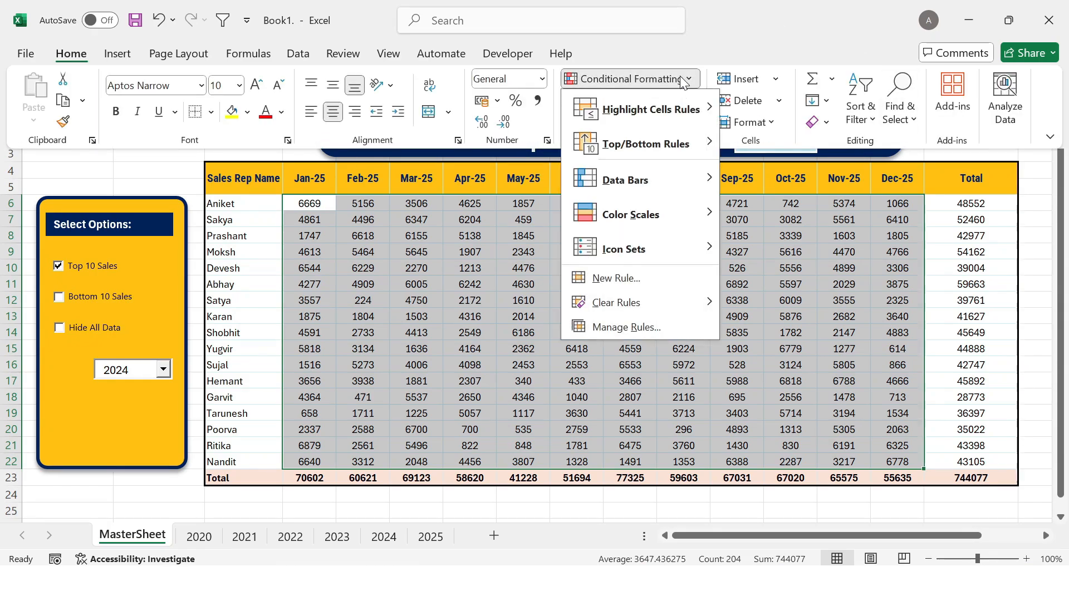
left_click(634, 285)
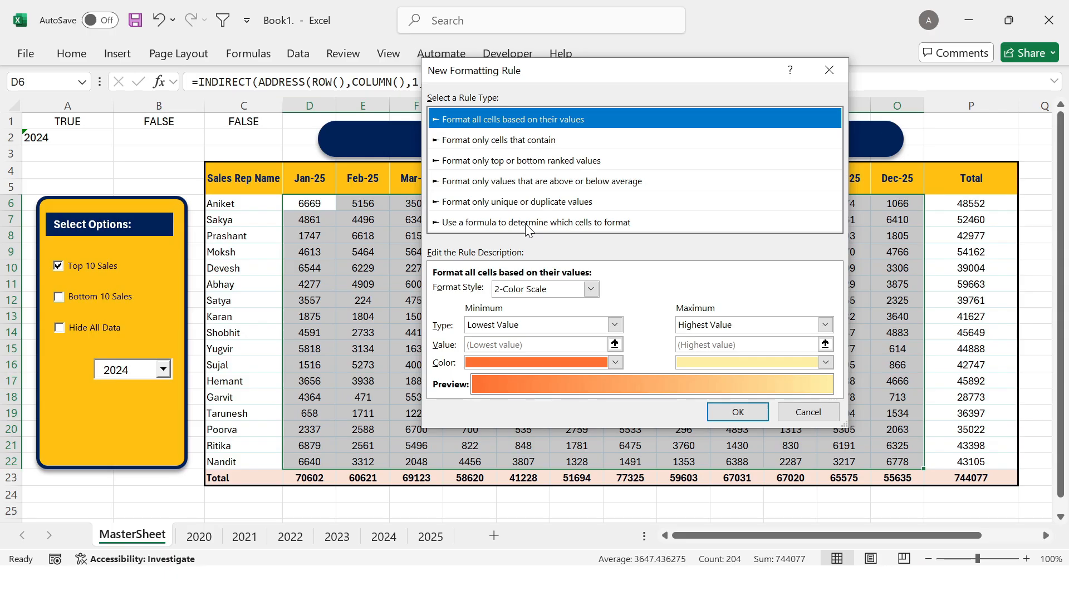
left_click(528, 223)
left_click(607, 289)
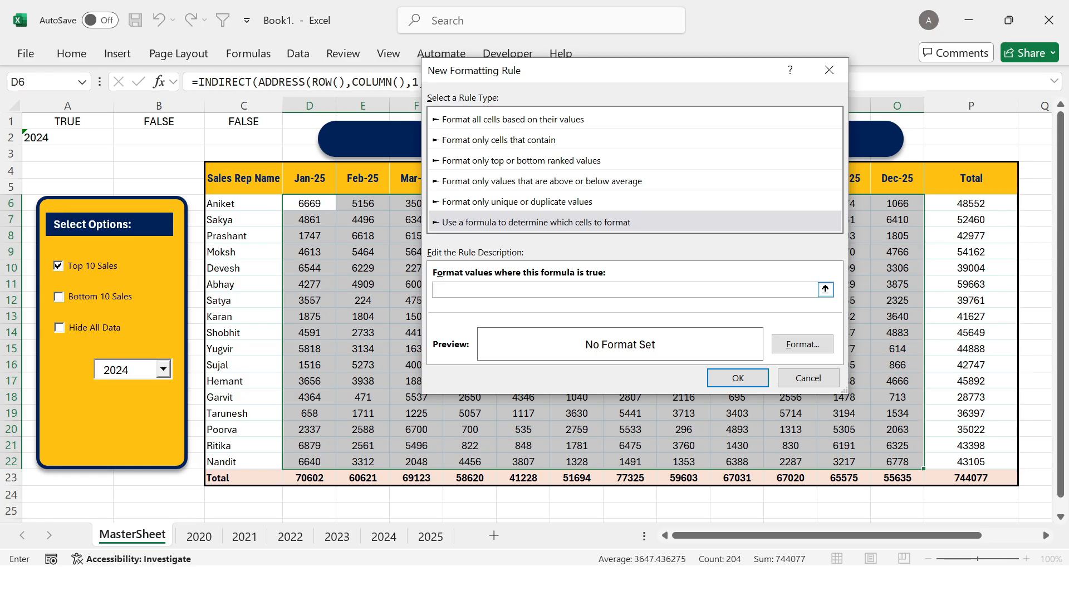
Enter the rule formula =AND($A$1=TRUE,D6>=LARGE($D$6:$O$22,10)) for the new conditional formatting rule
type("=AND(")
left_click(98, 121)
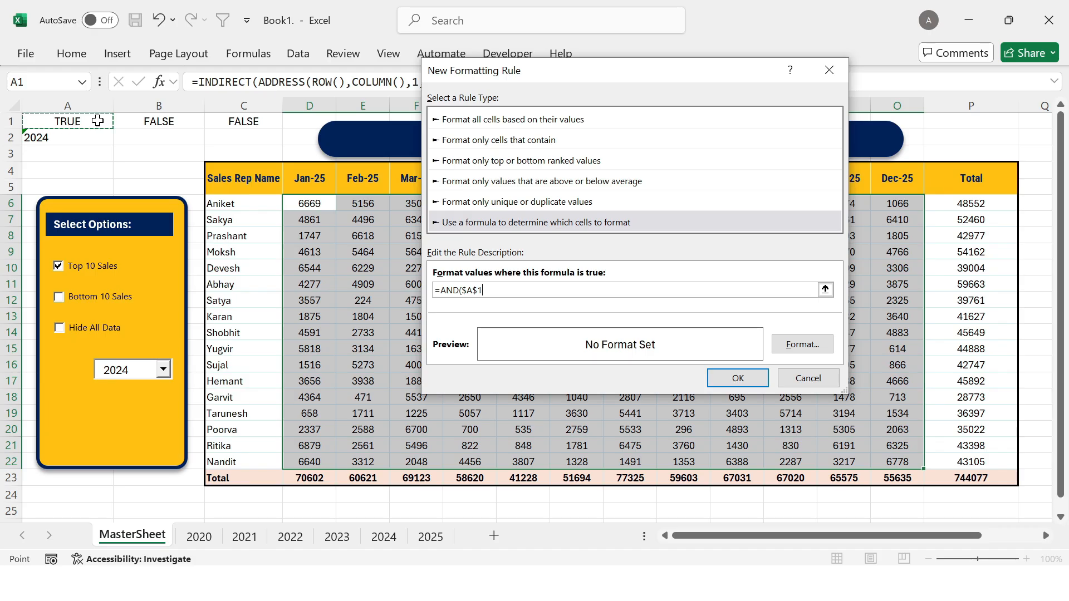
type("=")
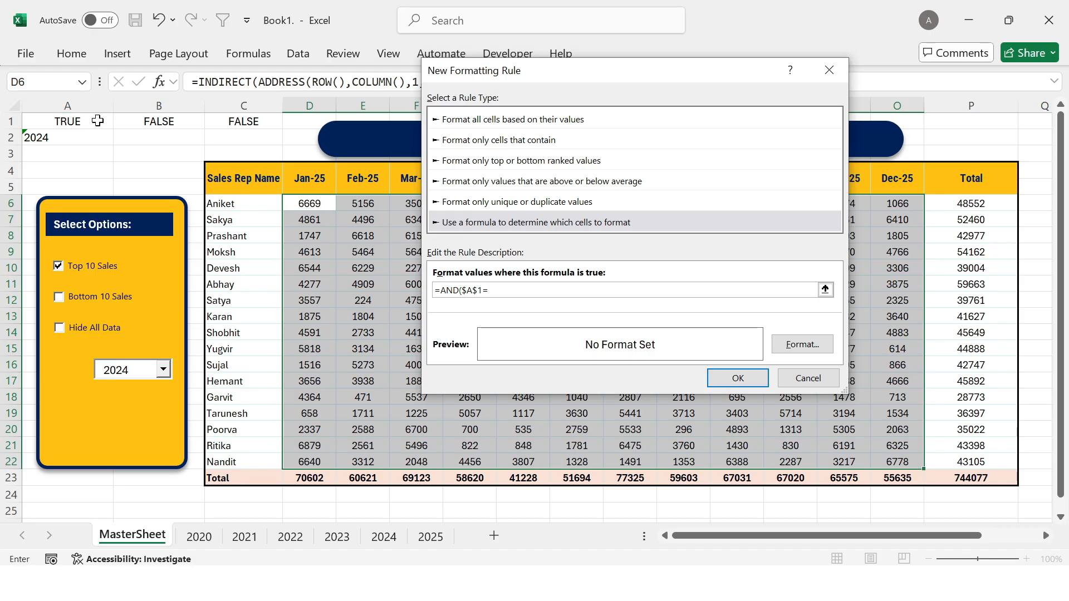
type("TRUE")
type(",")
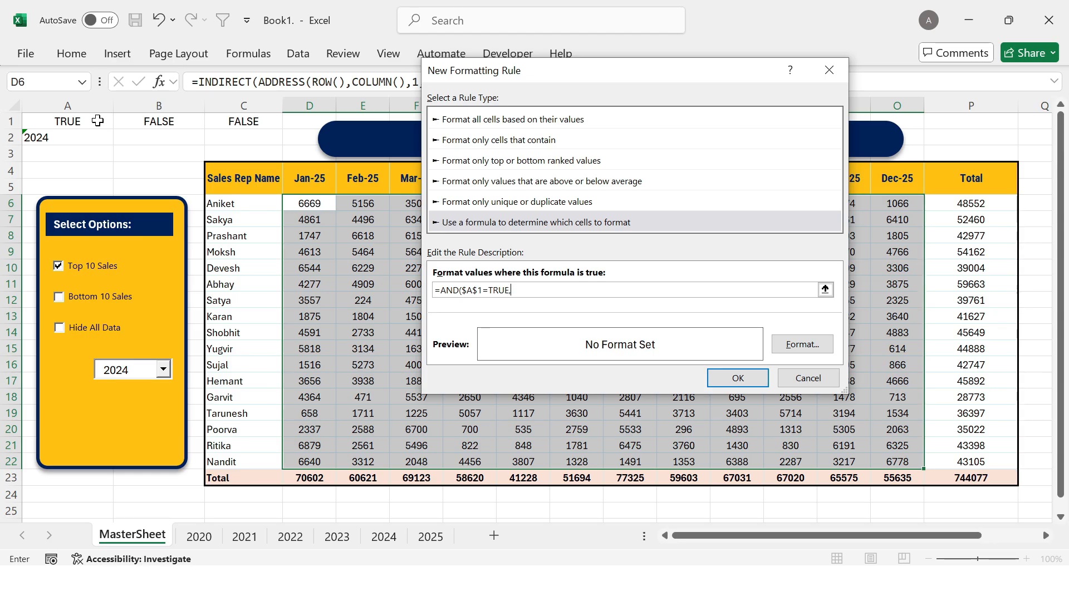
left_click(311, 208)
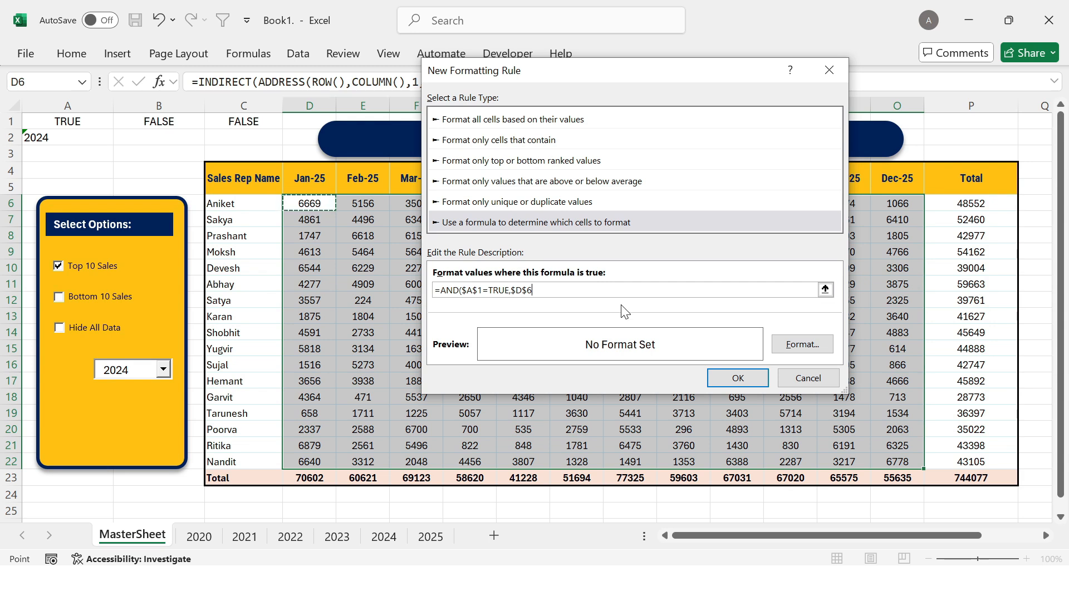
key("F4")
key("F4")
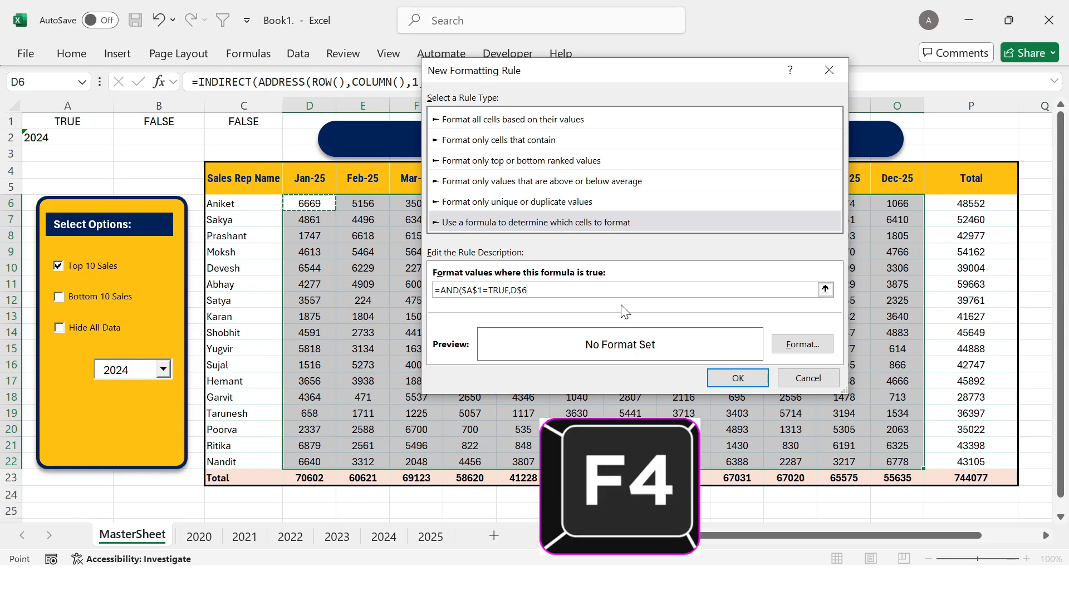
key("F4")
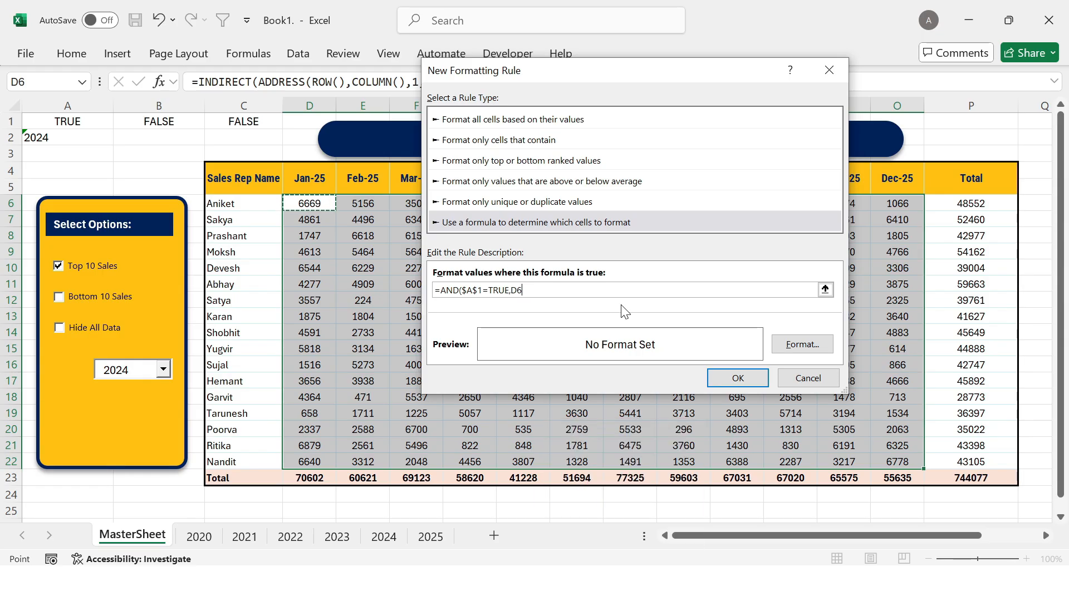
type(">")
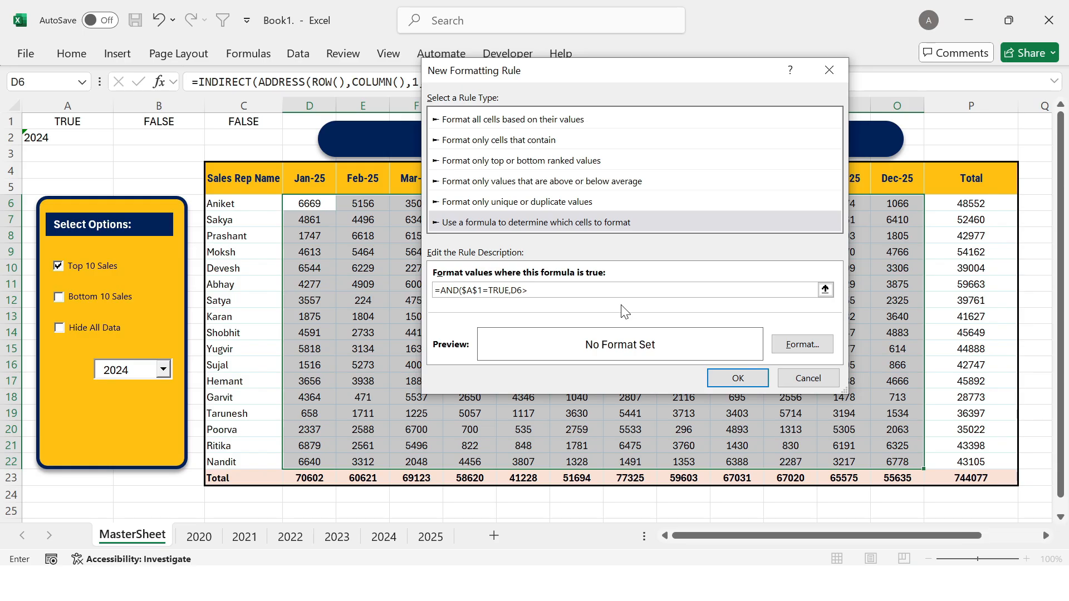
type("=LARGE(")
left_click_drag(316, 206, 894, 458)
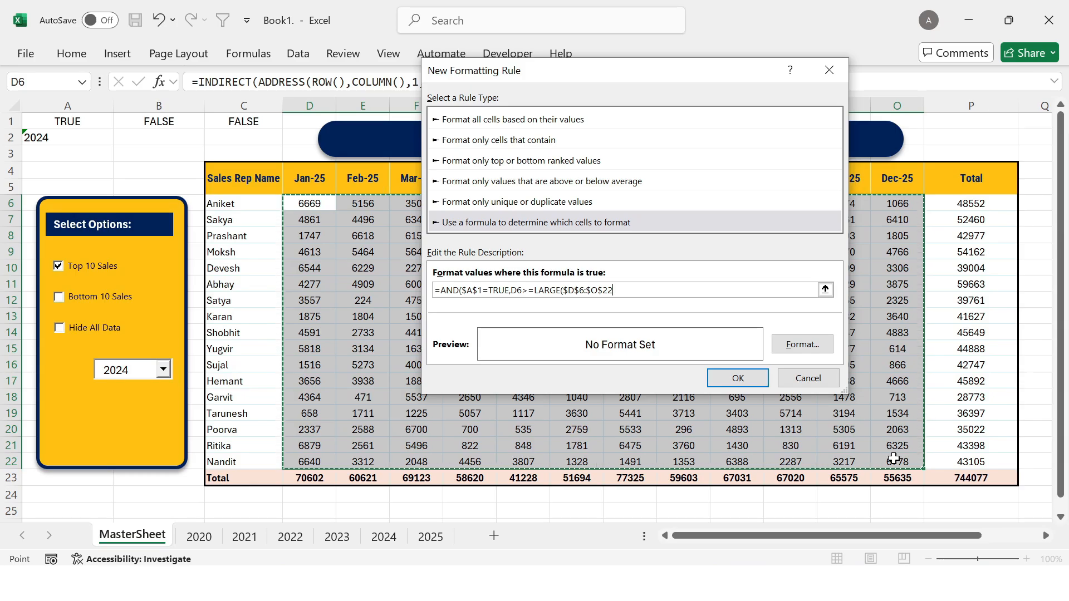
type(",10")
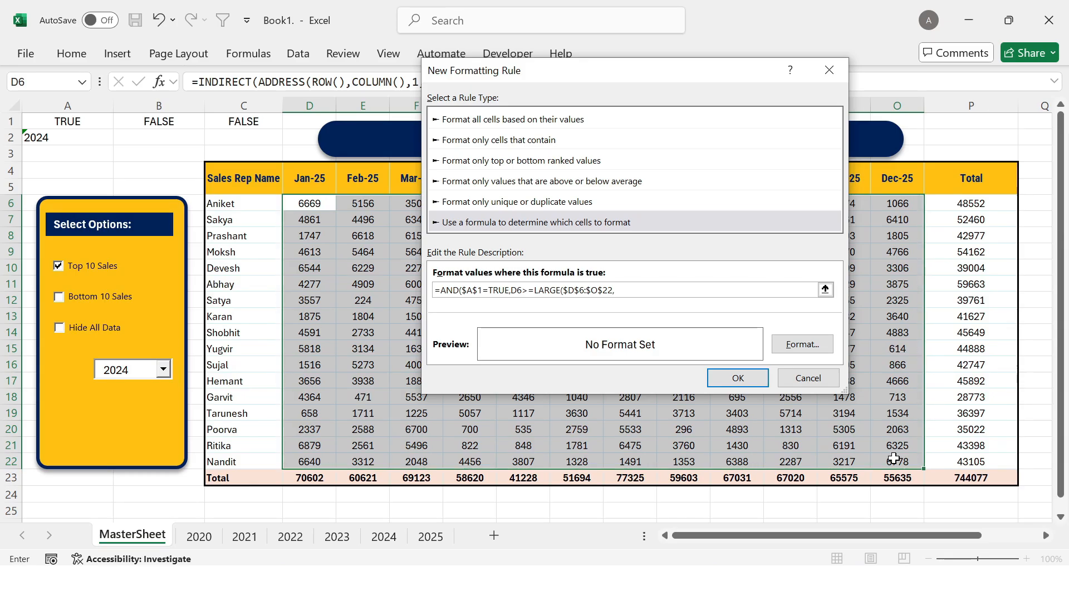
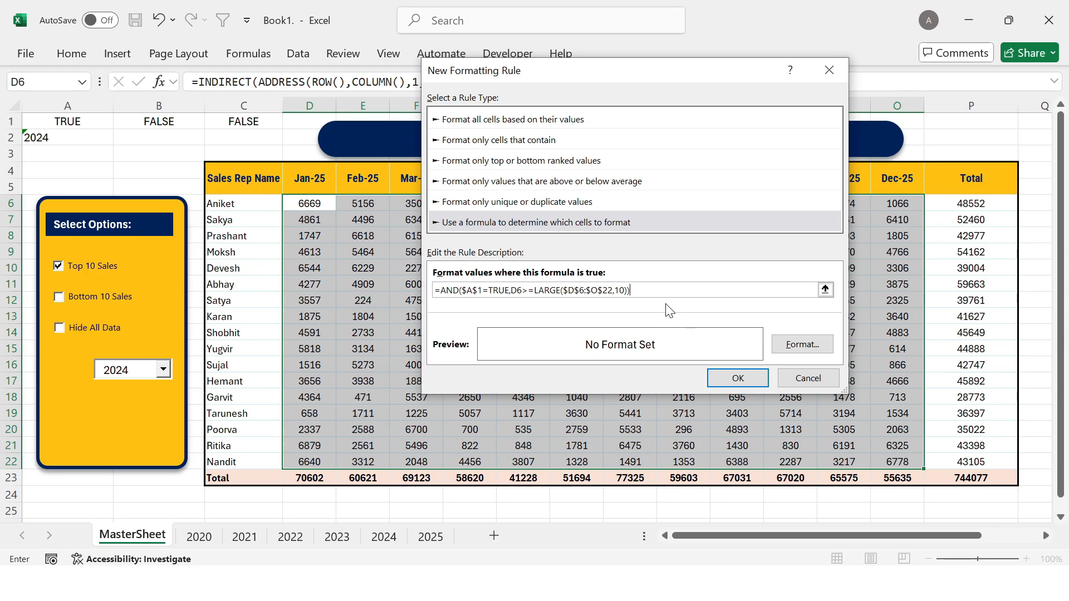
Give the top 10 rule a green fill with white bold font and apply it to the sales values
left_click(813, 344)
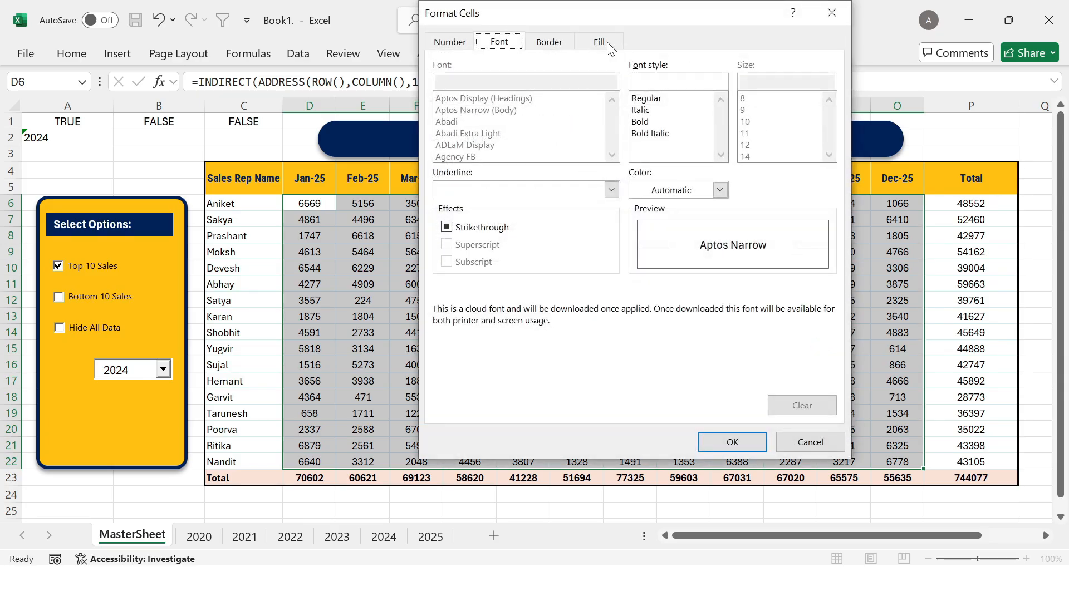
left_click(608, 45)
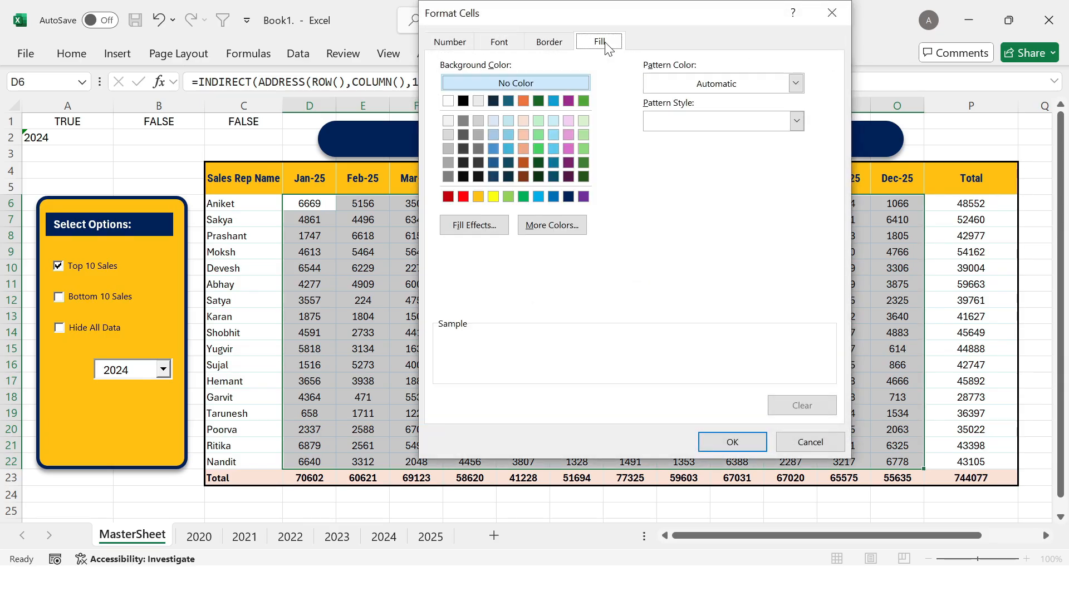
left_click(524, 197)
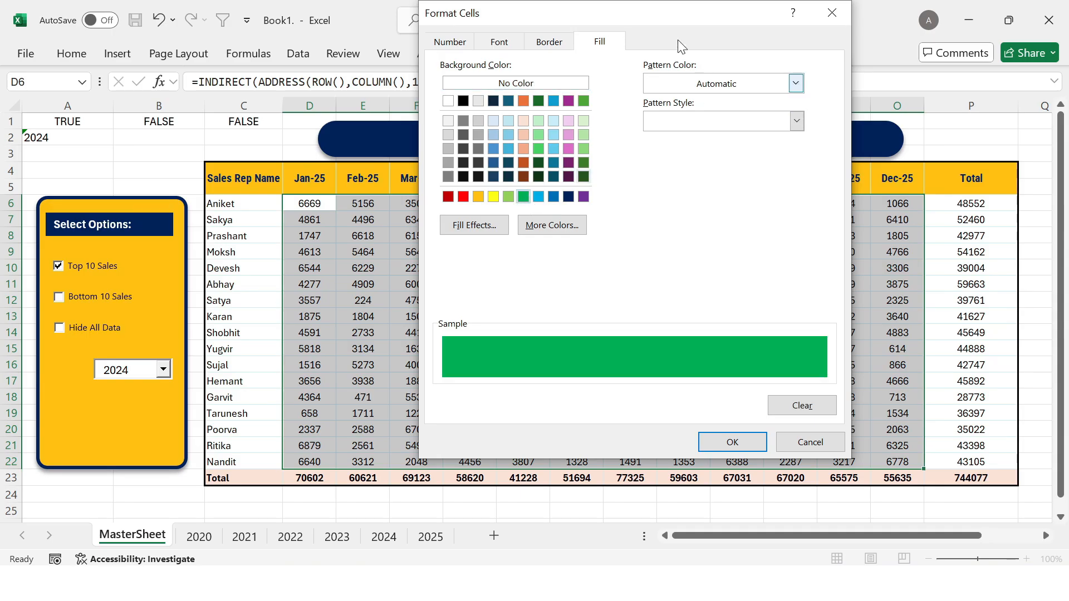
left_click(516, 42)
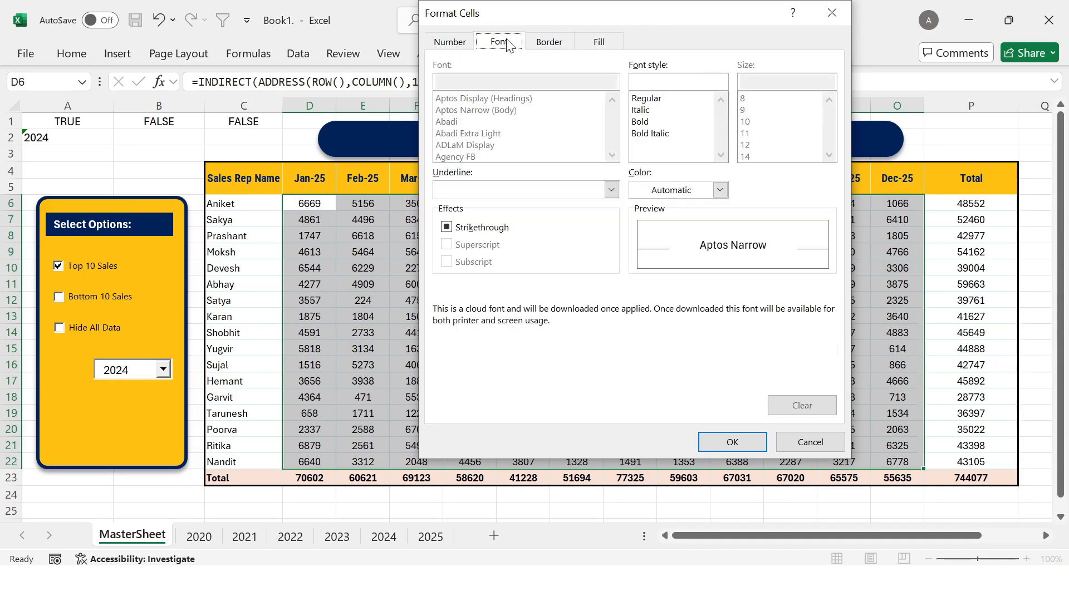
left_click(721, 190)
left_click(646, 268)
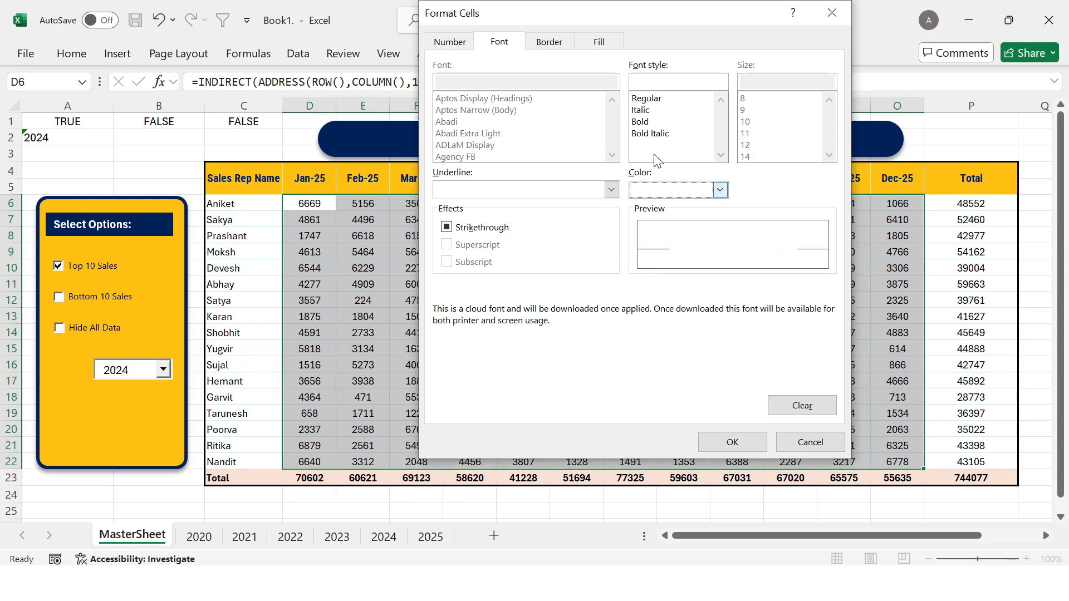
left_click(643, 120)
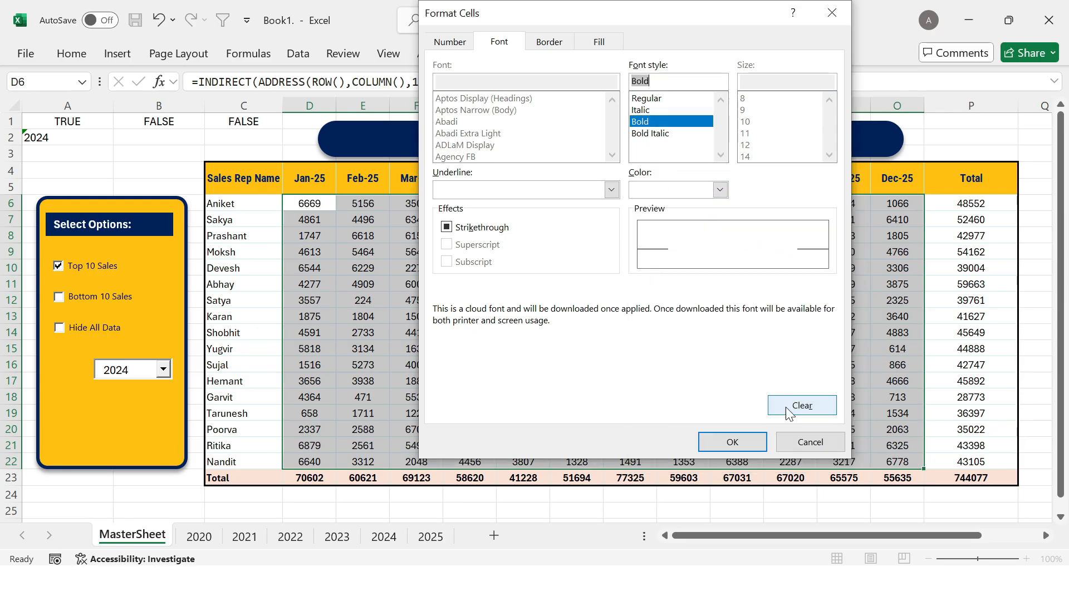
left_click(729, 442)
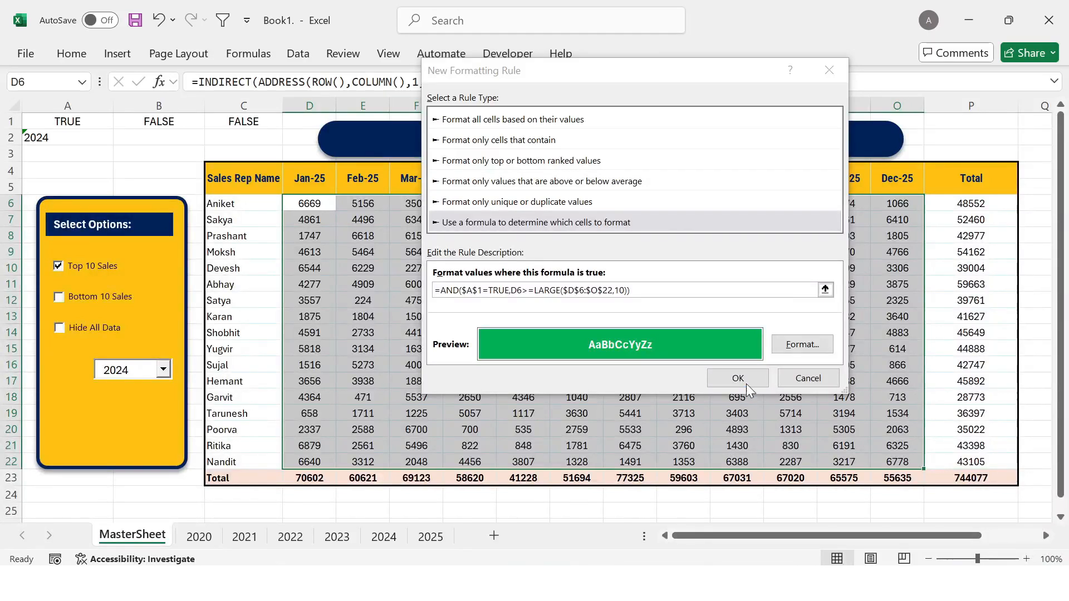
left_click(744, 380)
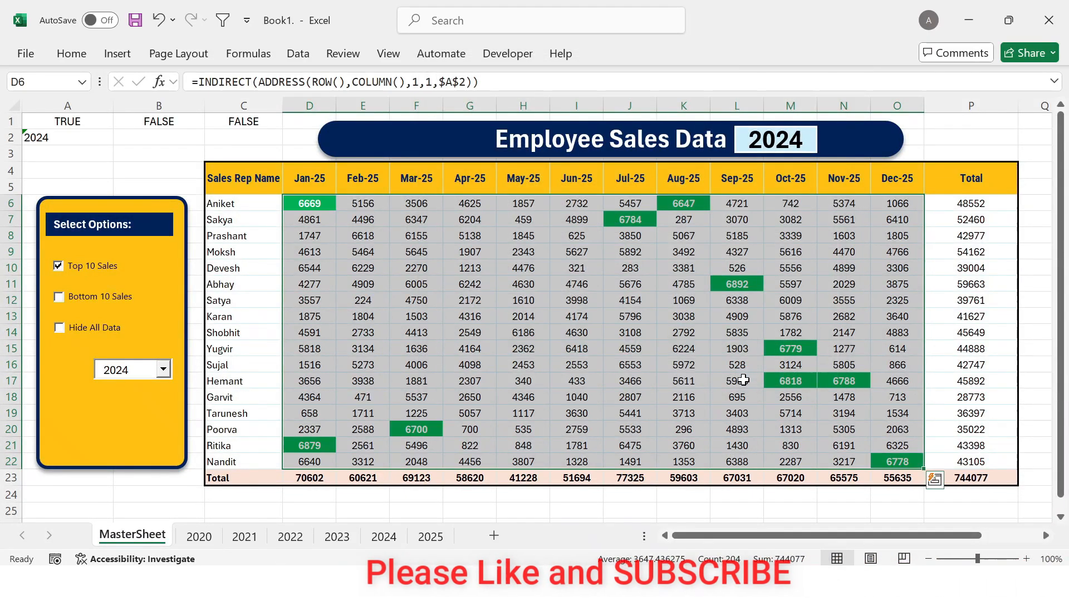
Test the top 10 highlighting by unchecking and rechecking the Top 10 Sales check box
left_click(589, 398)
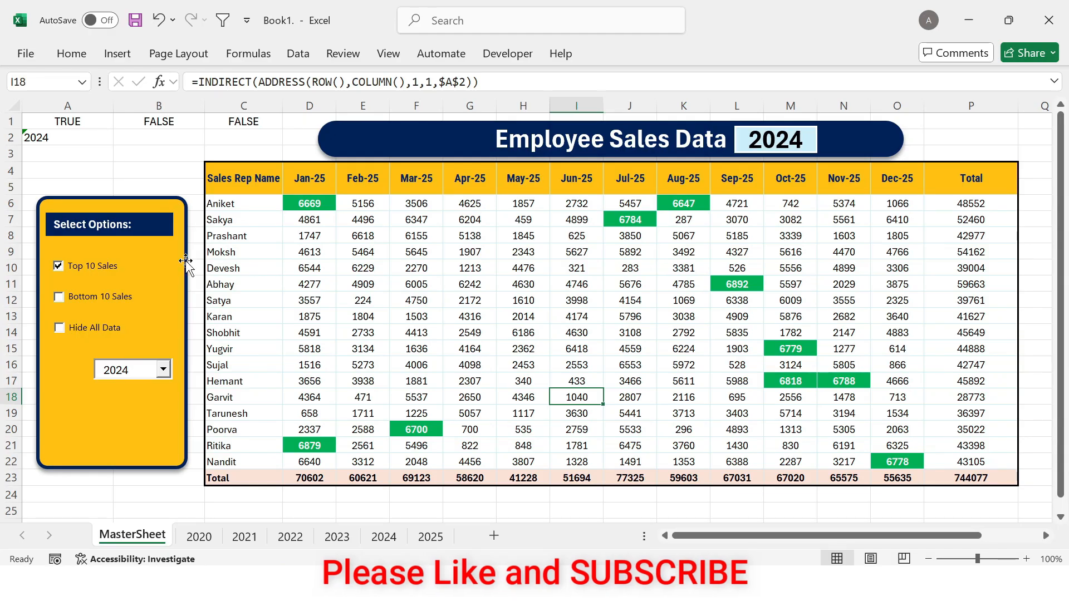
left_click(58, 267)
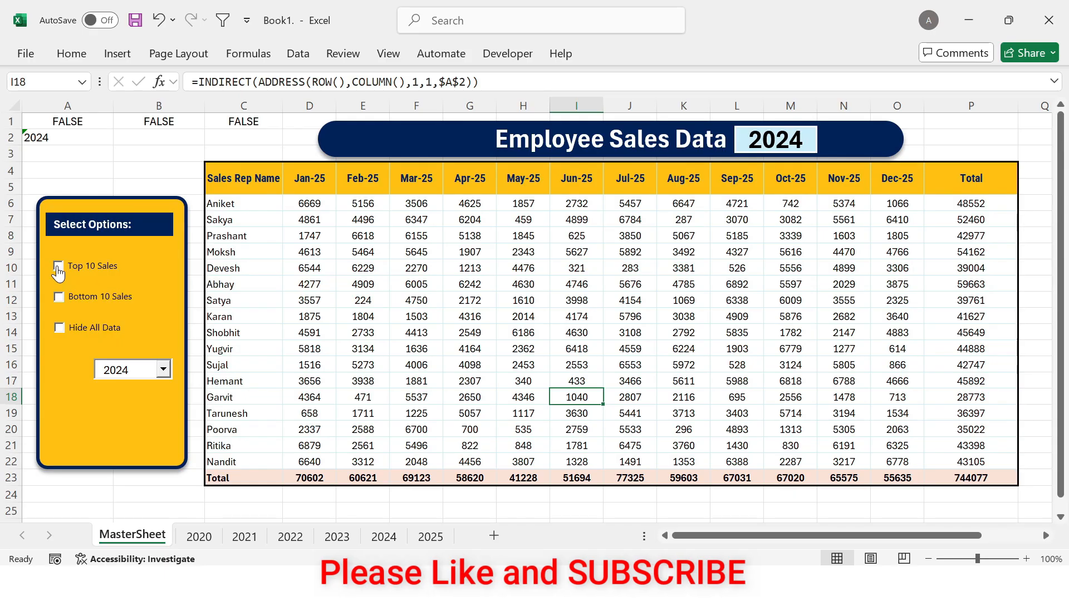
left_click(58, 267)
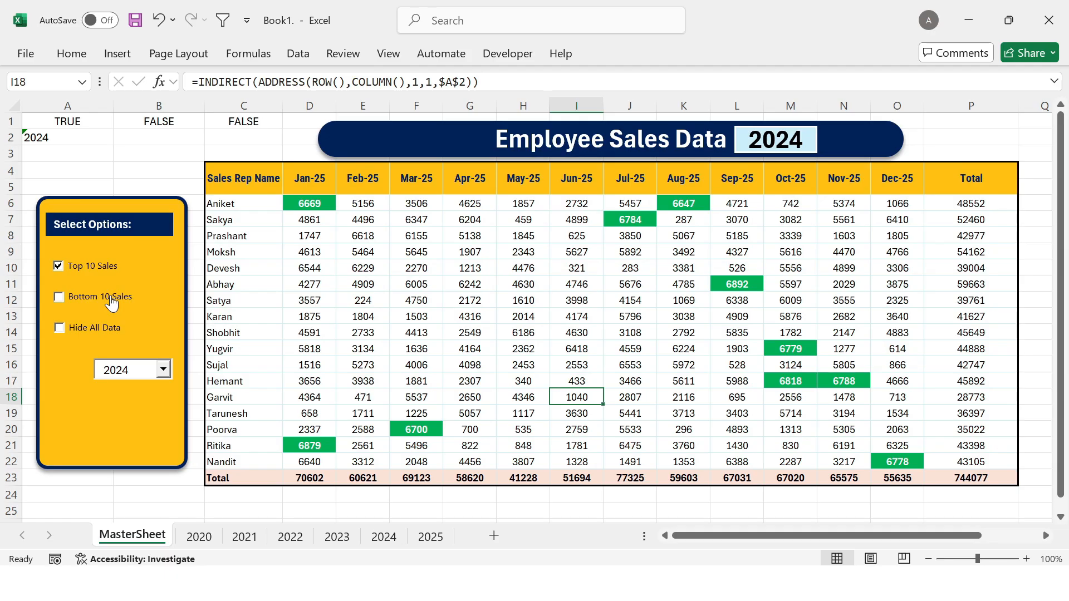
Select the monthly sales values in D6:O22 and duplicate their top 10 conditional formatting rule
left_click(382, 214)
left_click_drag(306, 203, 913, 465)
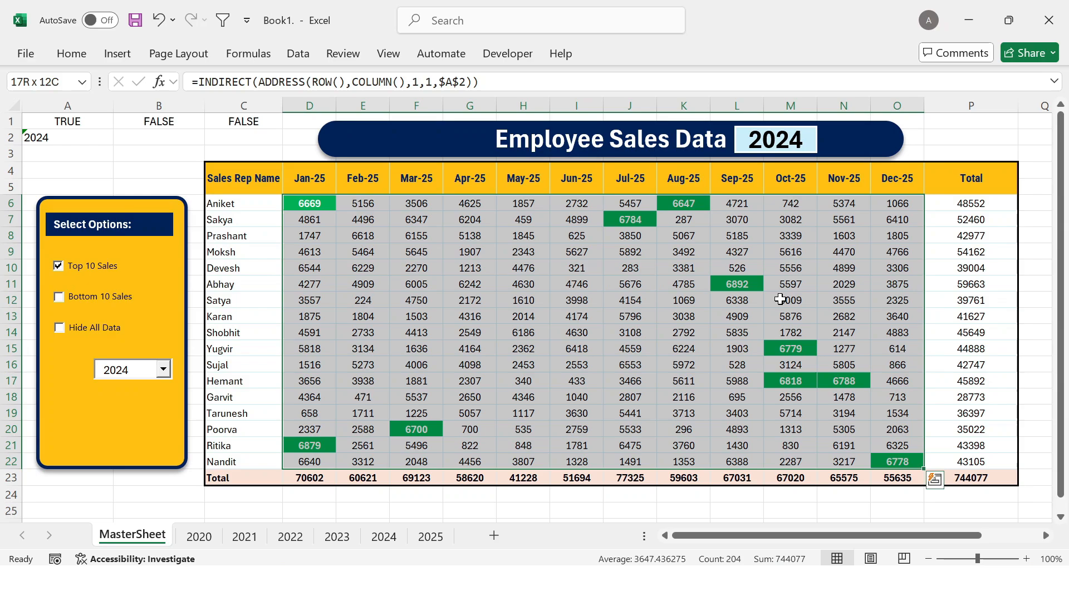
left_click(72, 54)
left_click(688, 79)
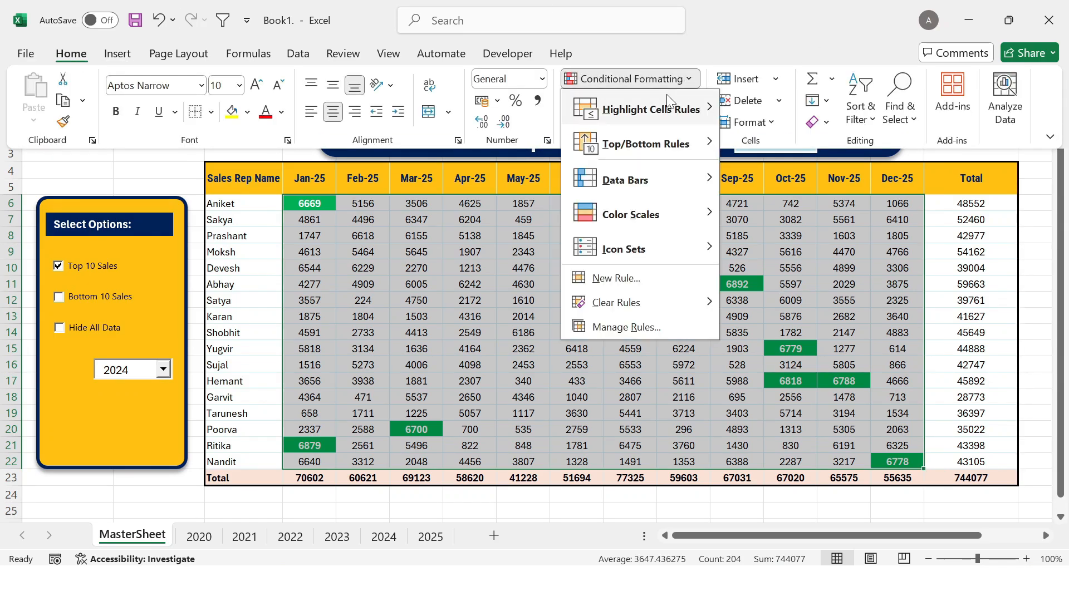
left_click(622, 326)
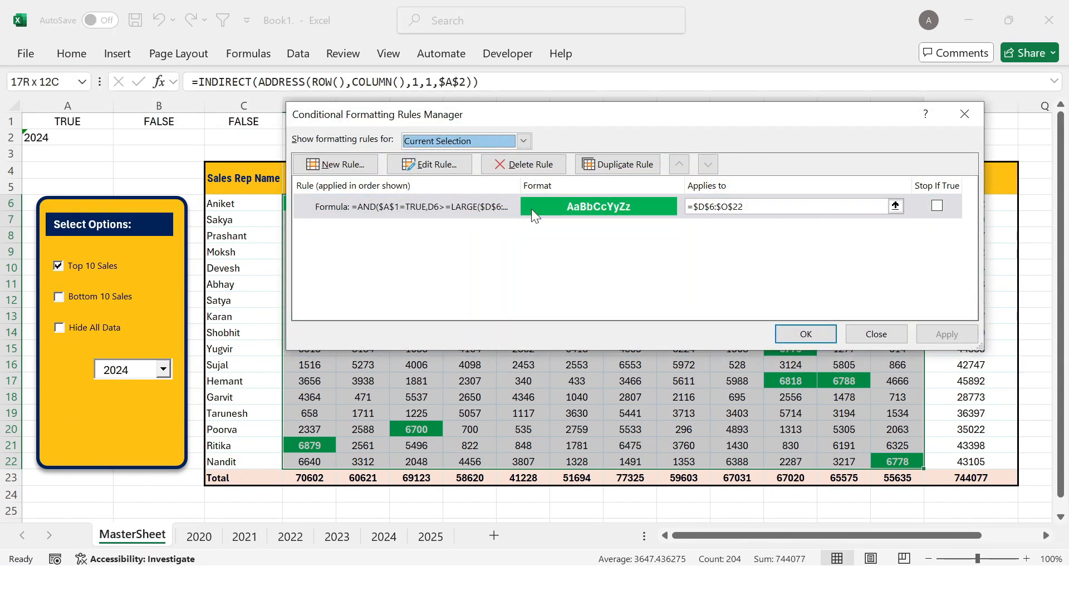
left_click(450, 209)
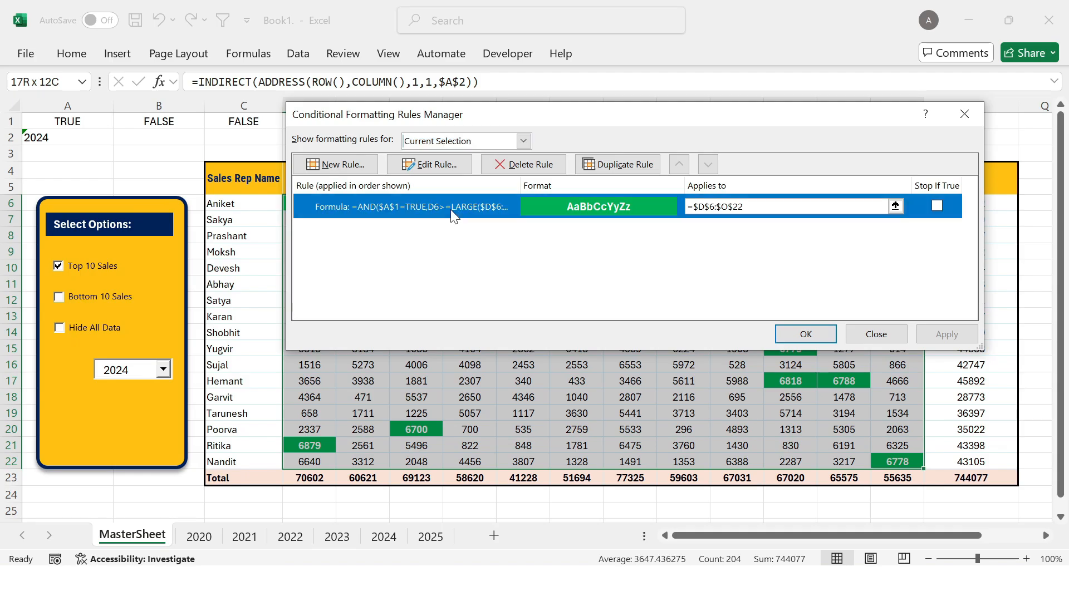
left_click(632, 174)
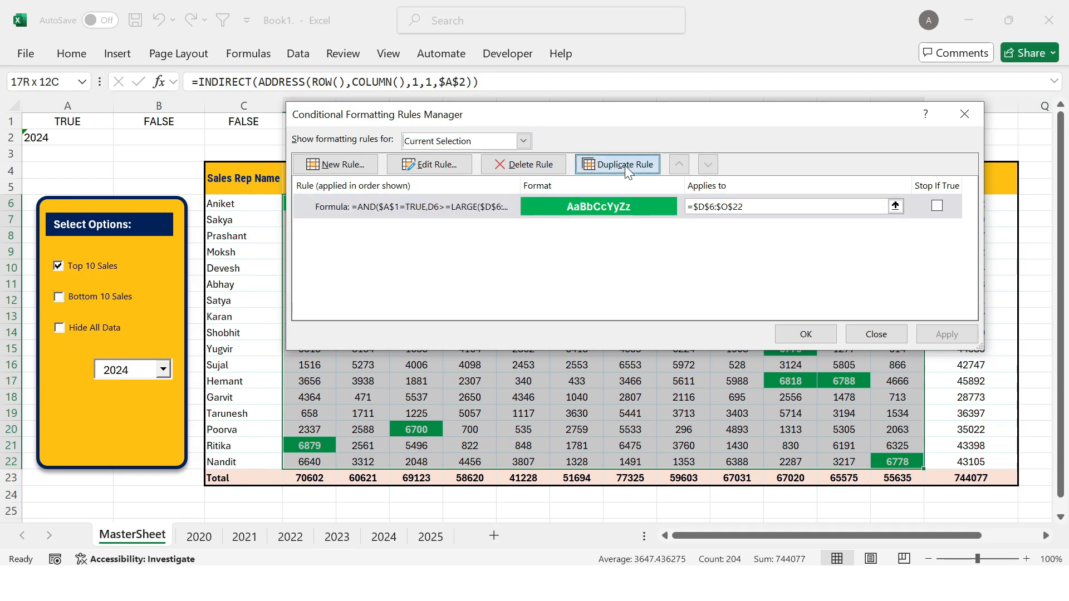
Edit one copy of the duplicated rule so its formula tests $B$1 for TRUE
double_click(431, 208)
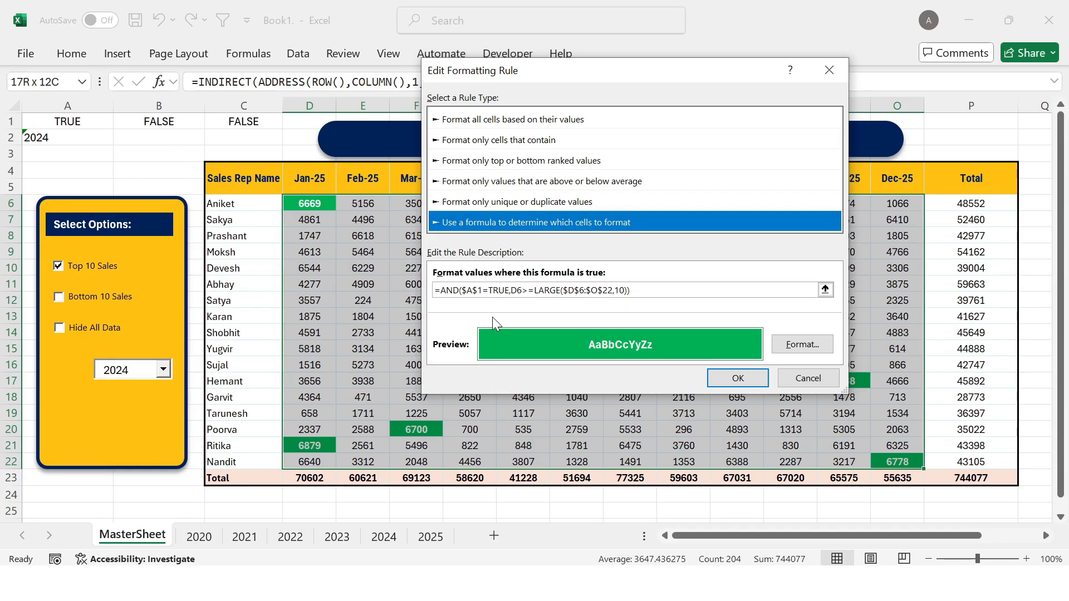
left_click(472, 290)
key("BackSpace")
type("b")
key("BackSpace")
type("B")
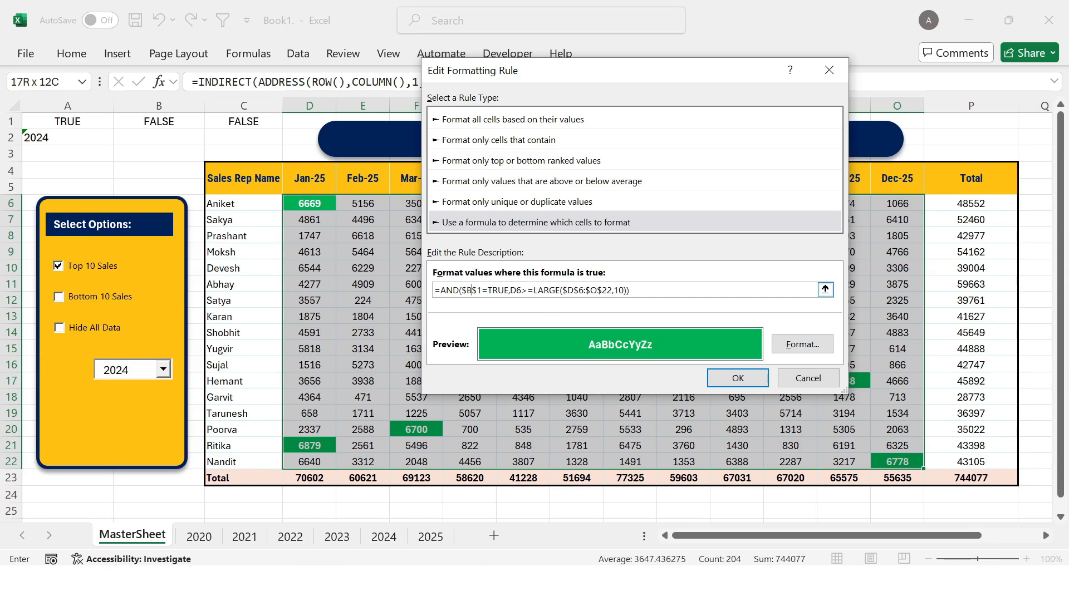
Change the second condition of the rule formula to D6<=SMALL($D$6:$O$22,10)
key("BackSpace")
type("<")
key("BackSpace")
key("BackSpace")
key("BackSpace")
key("BackSpace")
key("BackSpace")
type("SMALL")
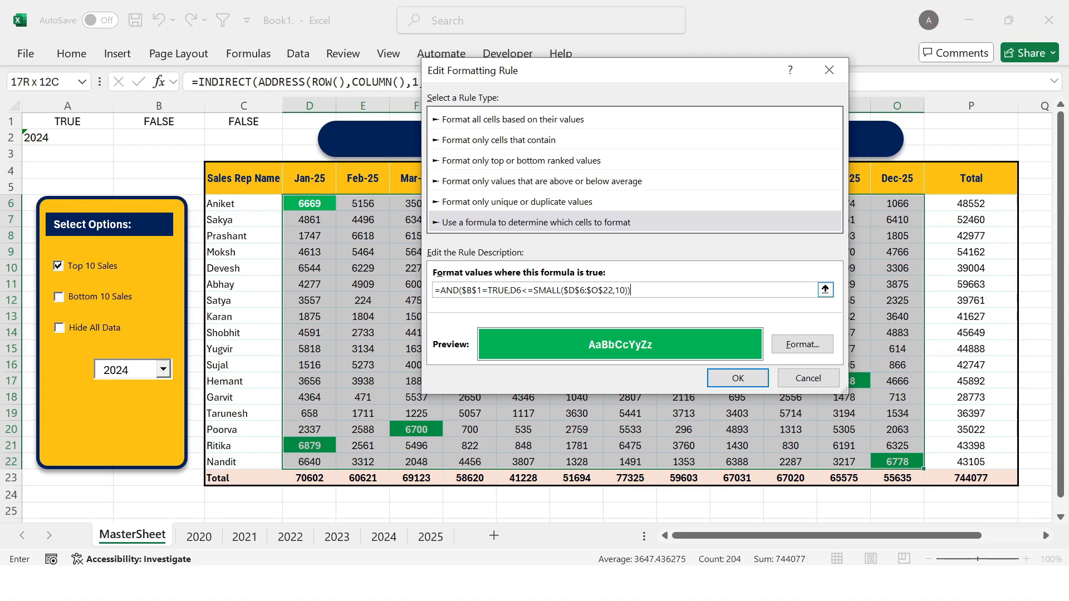
Set the bottom 10 rule's format to a red fill with white bold font
left_click(808, 342)
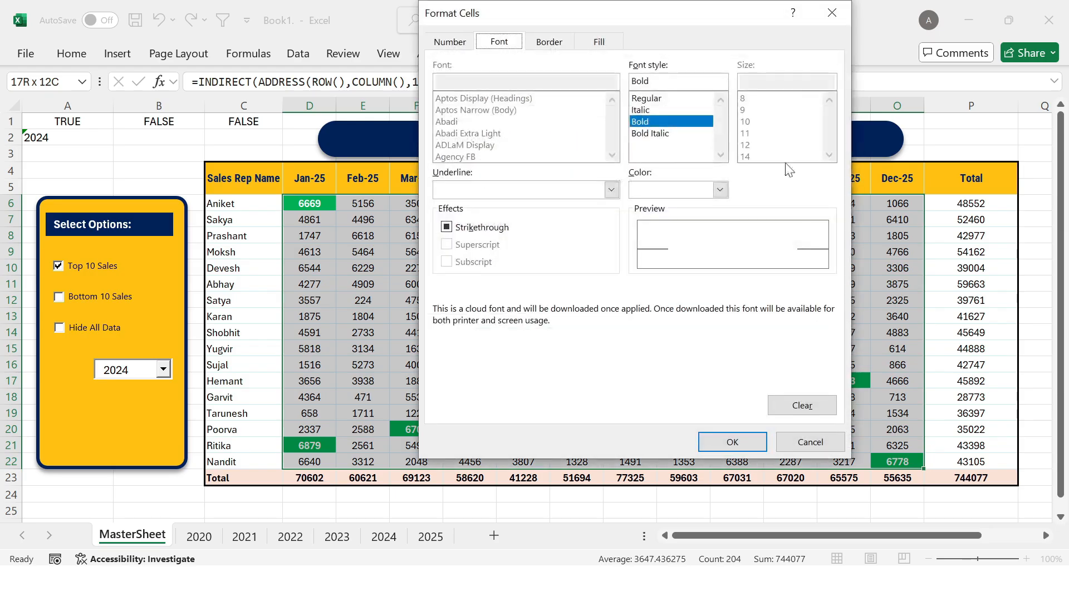
left_click(600, 42)
left_click(466, 198)
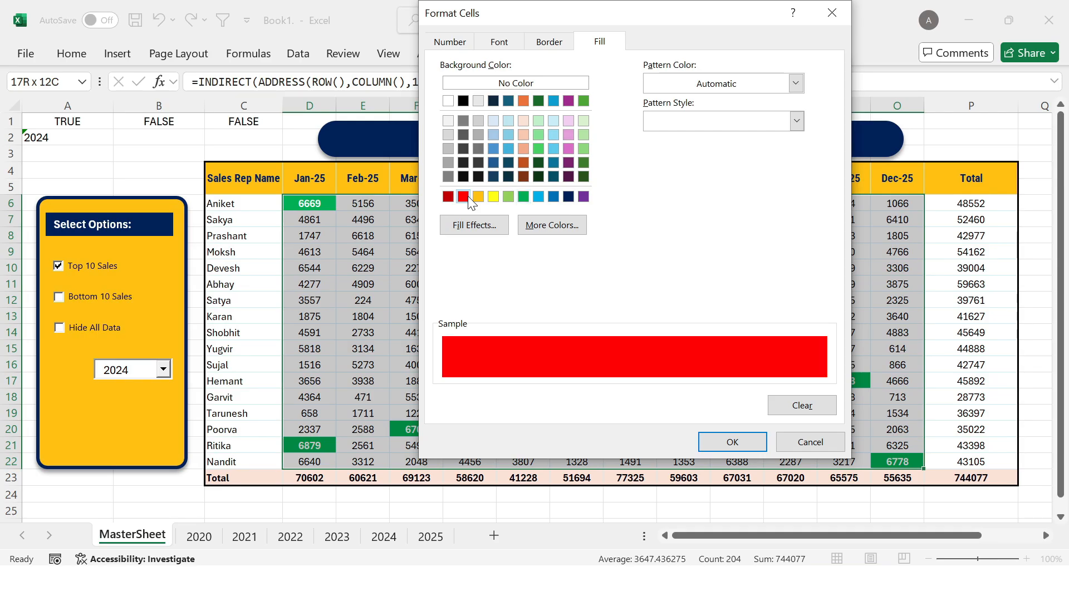
left_click(504, 47)
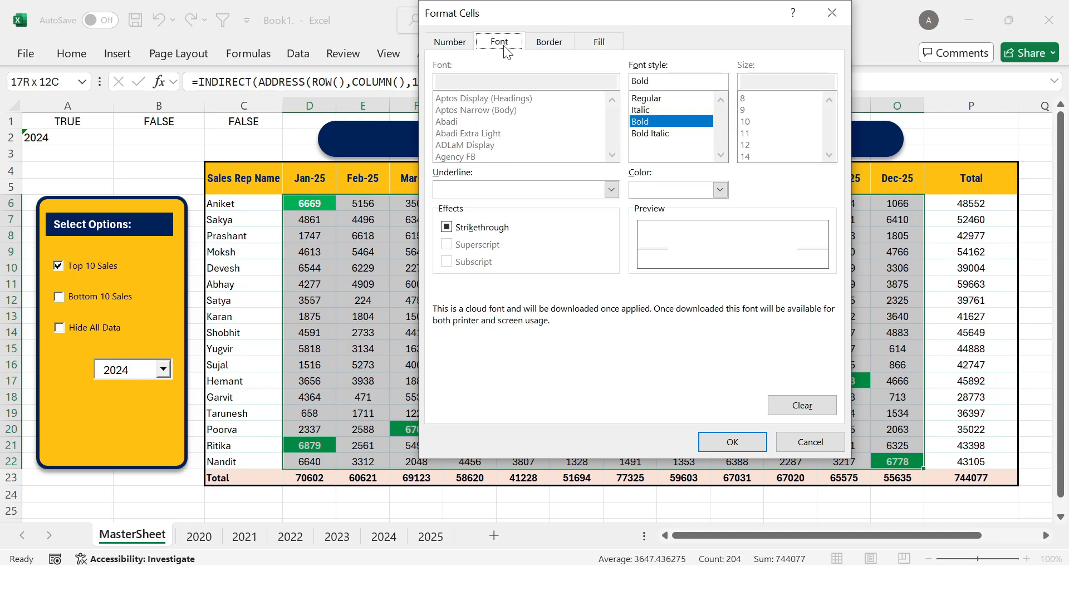
left_click(720, 190)
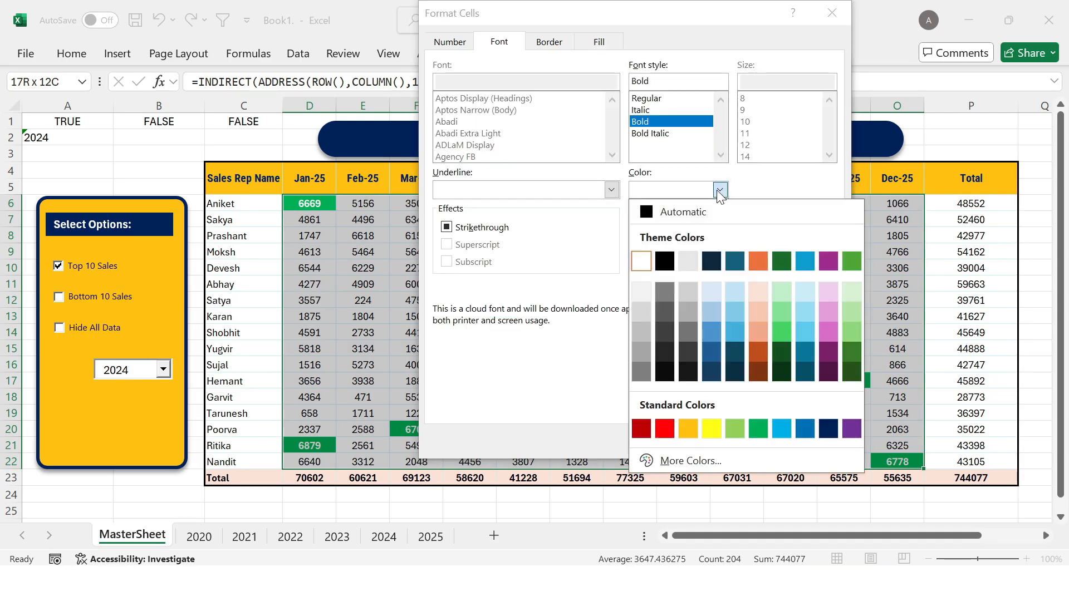
left_click(642, 273)
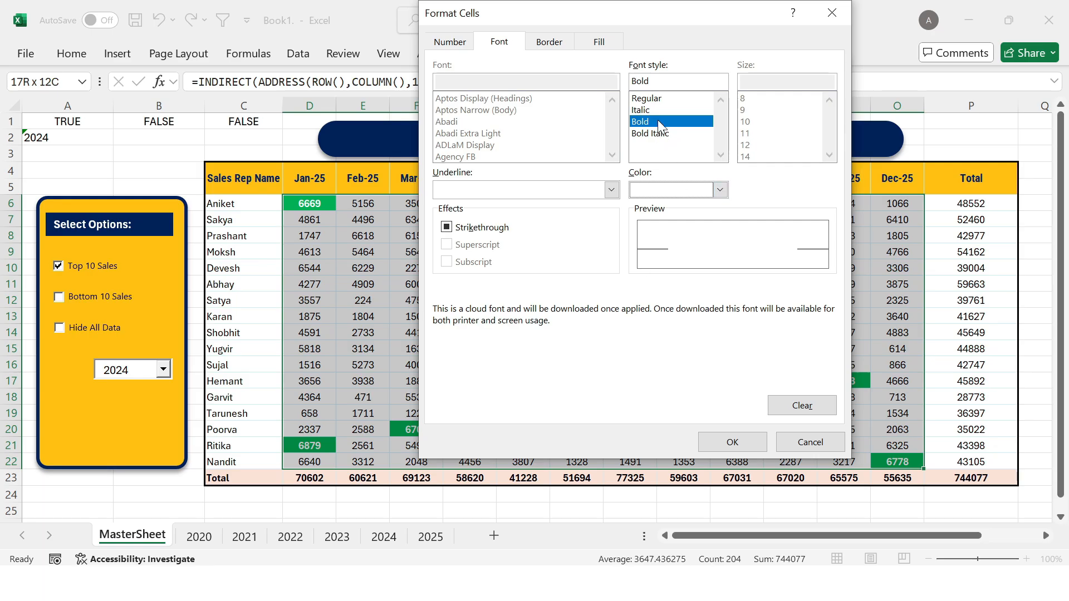
left_click(733, 442)
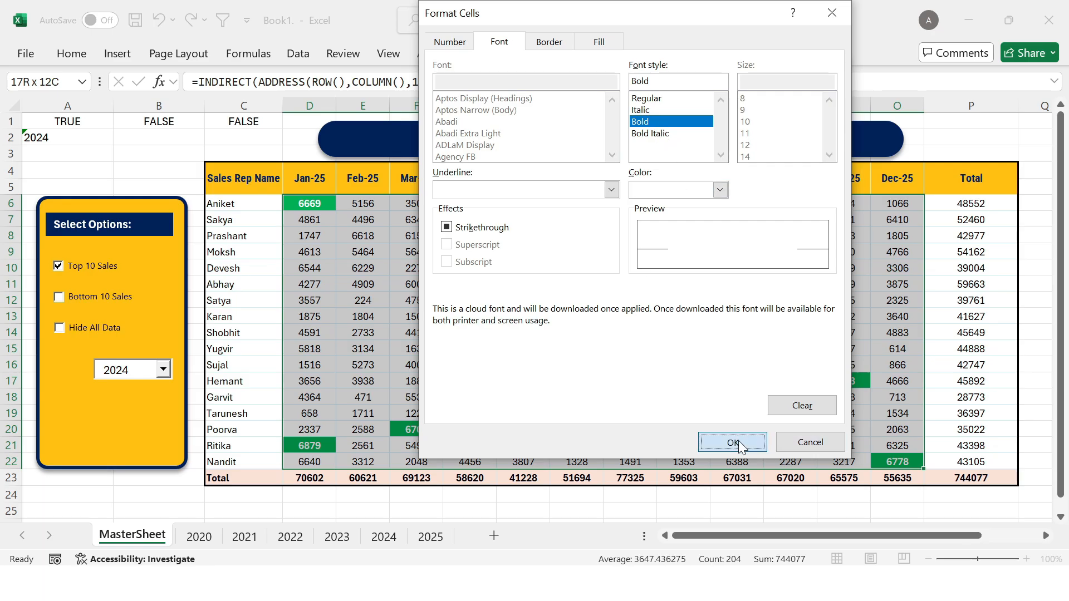
Apply the bottom 10 rule to D6:O22 and tick the Bottom 10 Sales check box
left_click(737, 379)
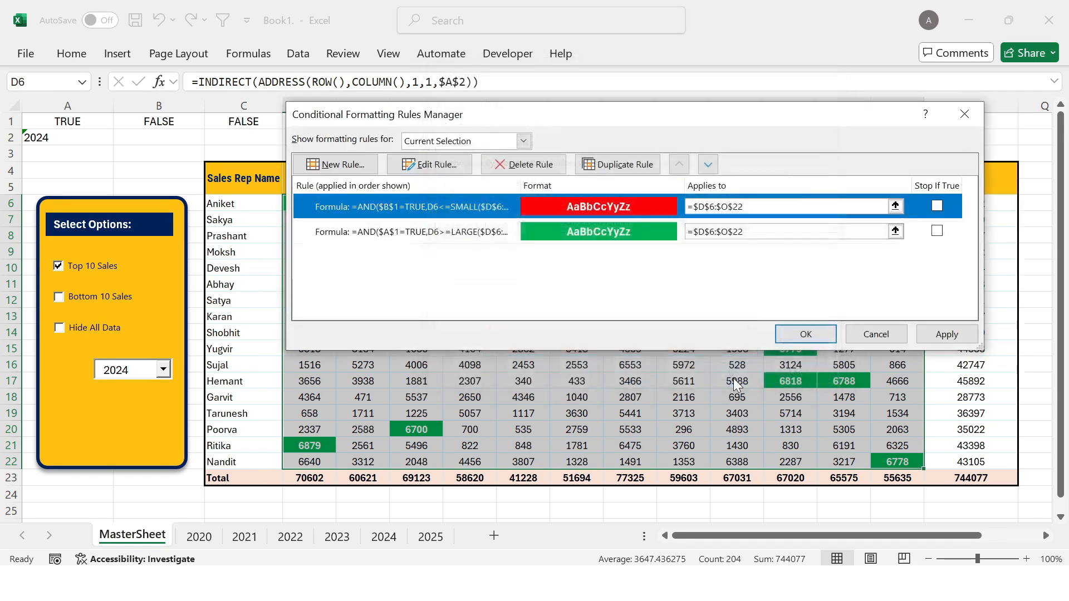
left_click(783, 338)
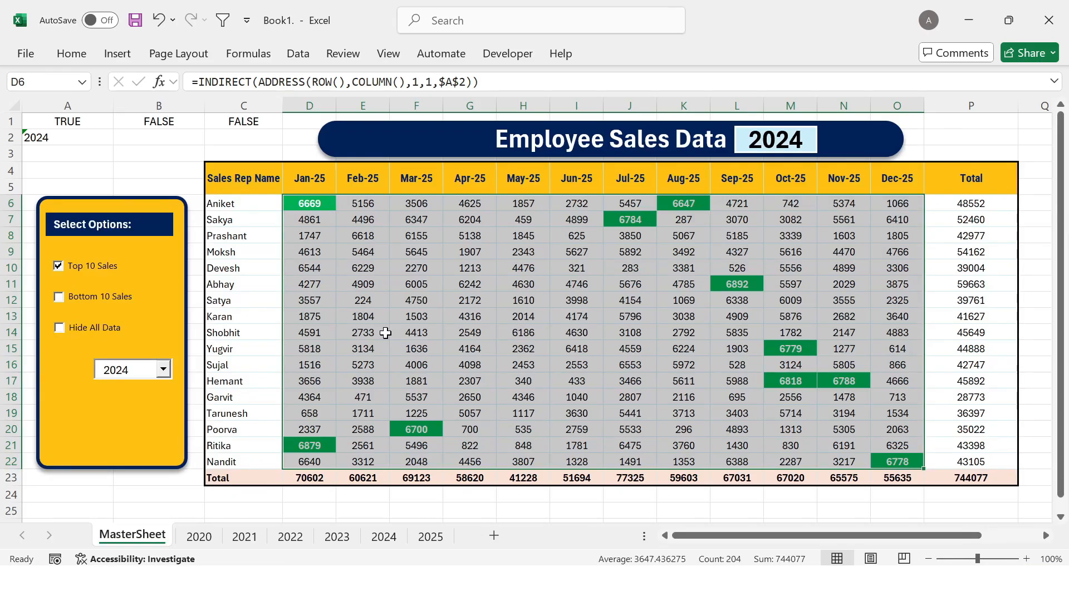
left_click(386, 333)
left_click(60, 304)
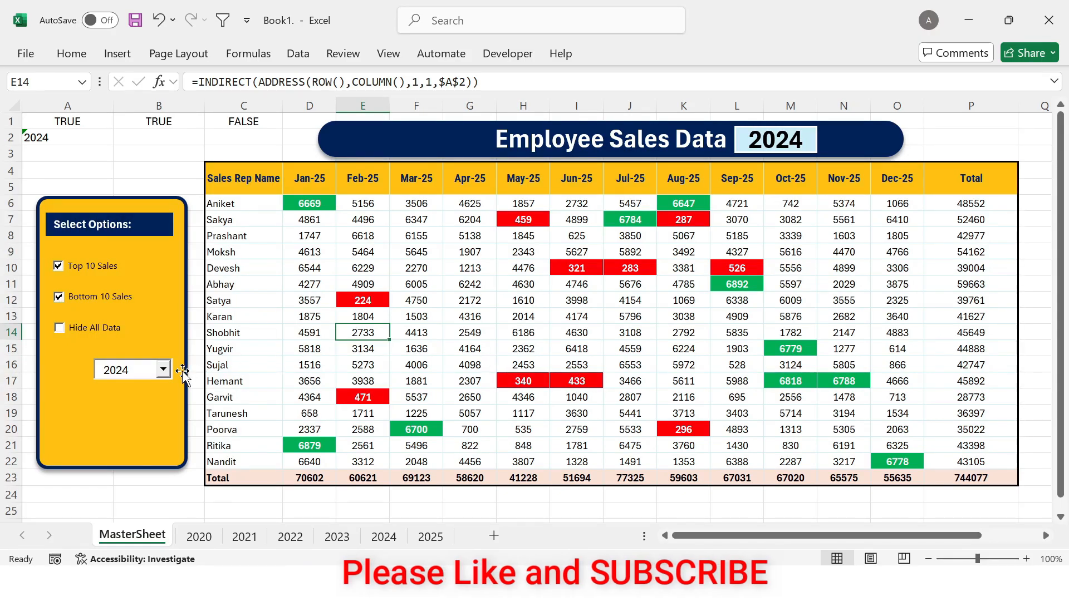
Test the highlighting by switching the year to 2022 and back to 2024
left_click(162, 371)
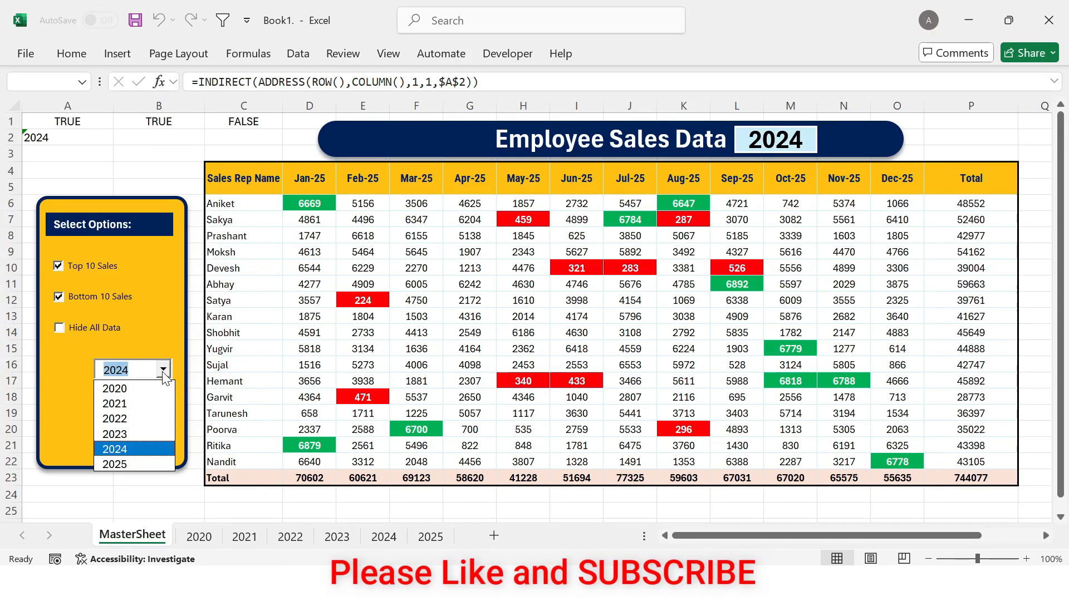
left_click(126, 422)
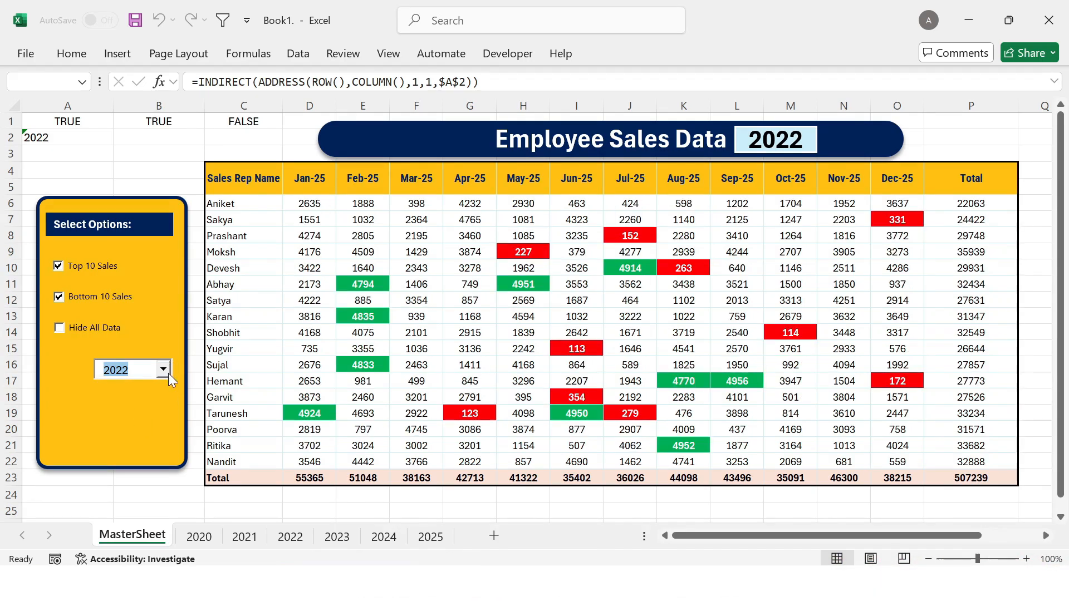
left_click(168, 374)
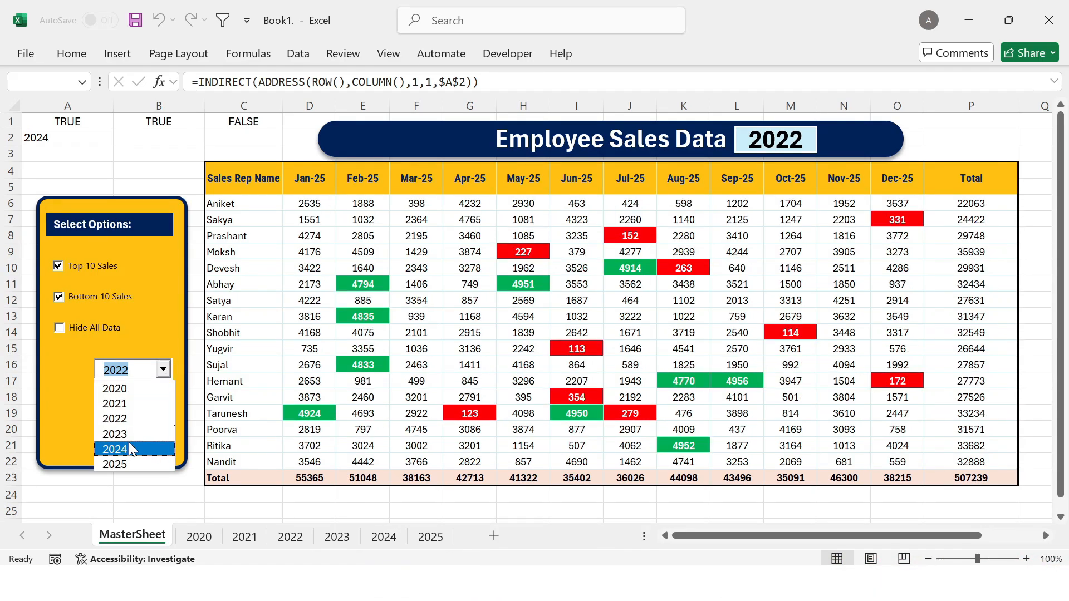
left_click(128, 449)
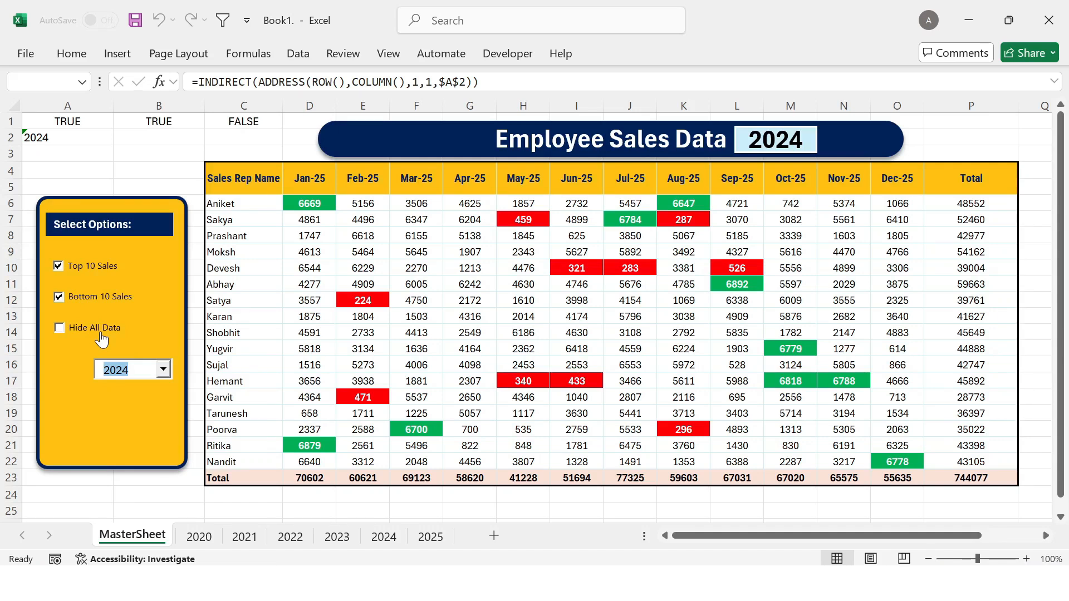
Start a new formula-based conditional formatting rule for the monthly sales values D6:O22 with the formula =$C$1=TRUE
left_click_drag(318, 202, 829, 430)
key("shift+Right")
key("shift+Down")
key("shift+Down")
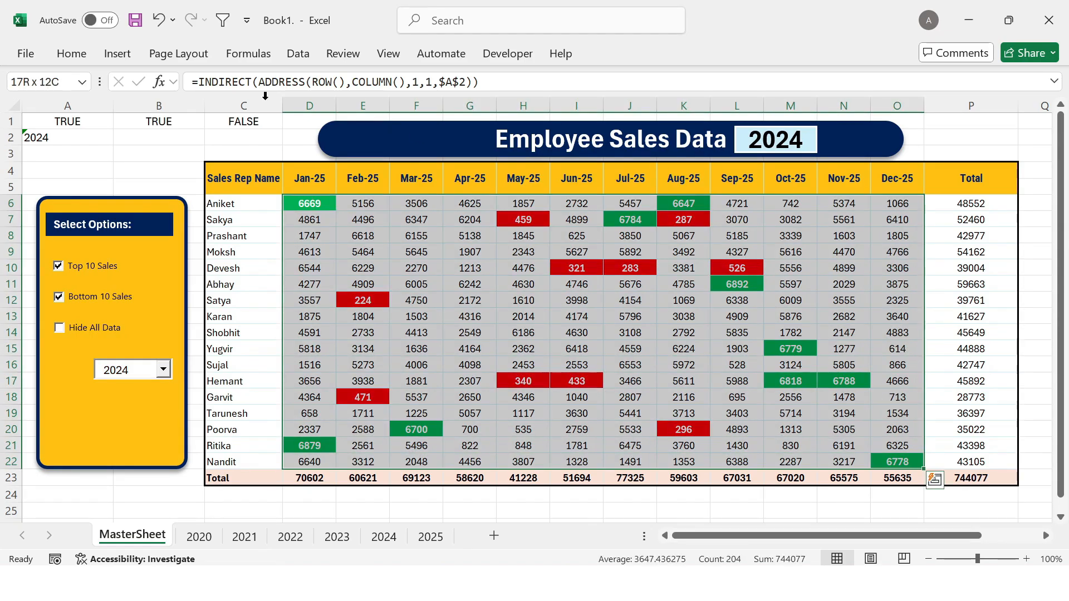
left_click(81, 55)
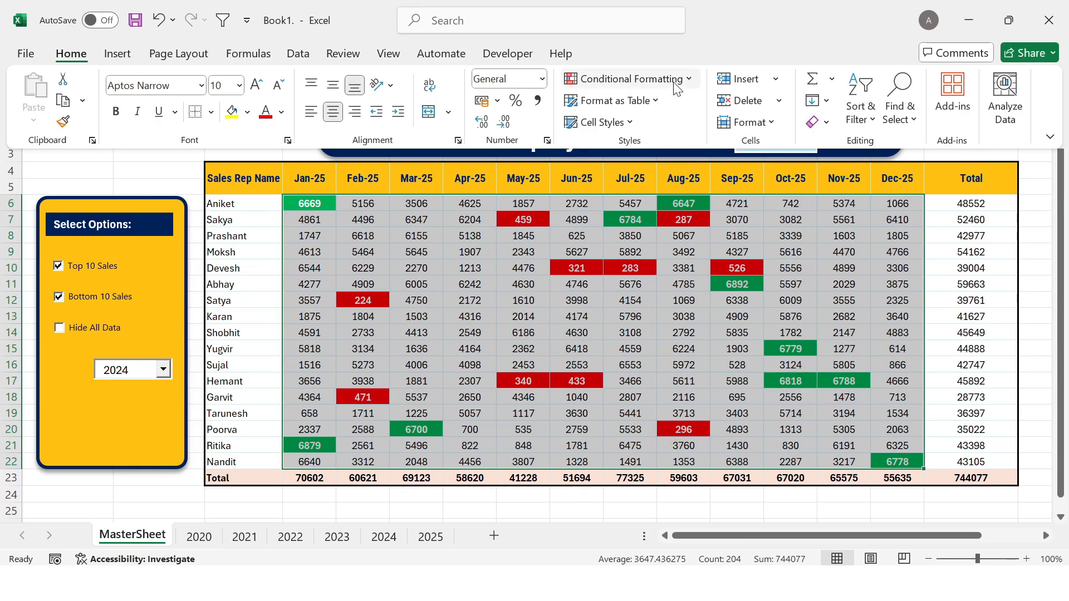
left_click(629, 78)
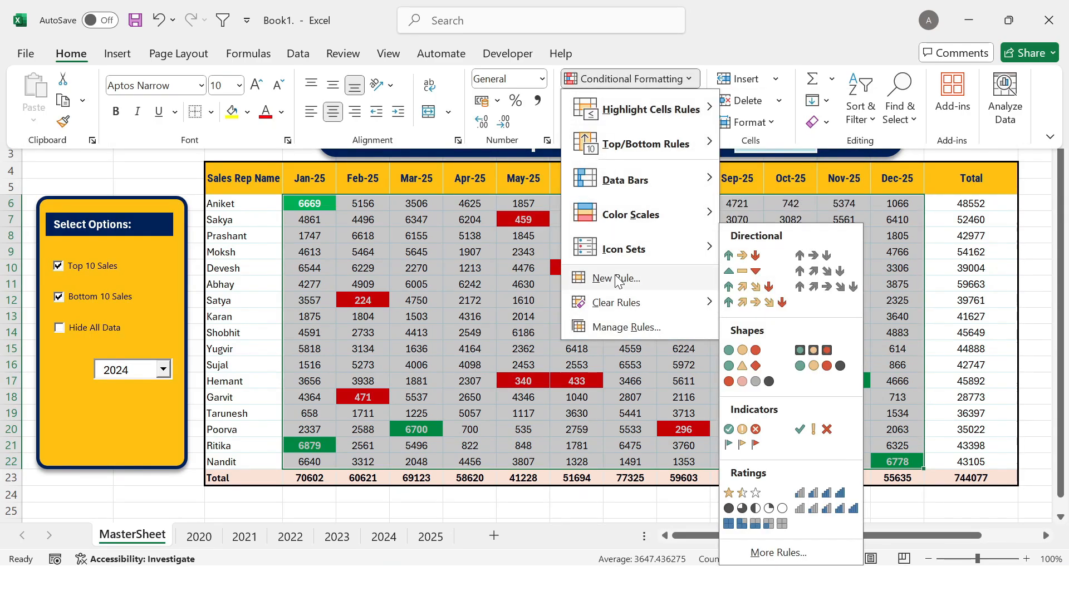
left_click(638, 281)
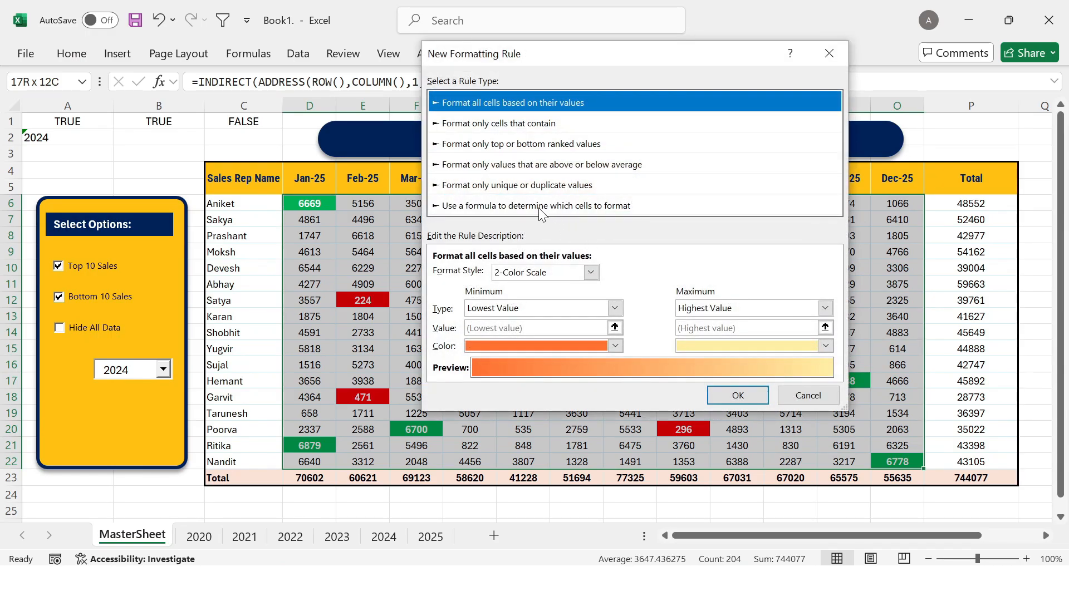
left_click(539, 208)
left_click(607, 272)
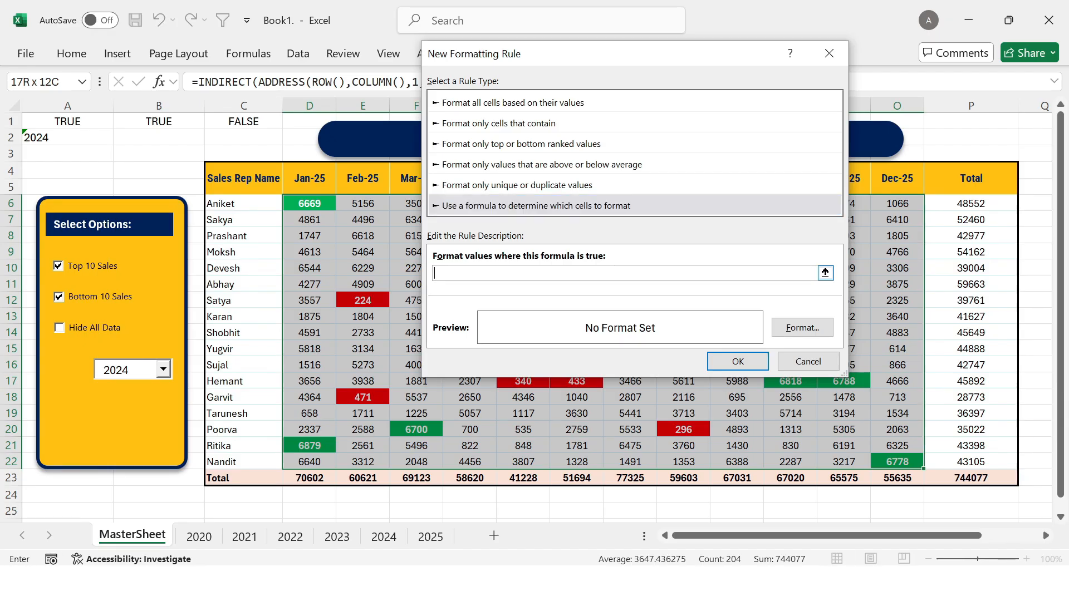
type("=")
left_click(253, 121)
type("=TRUE")
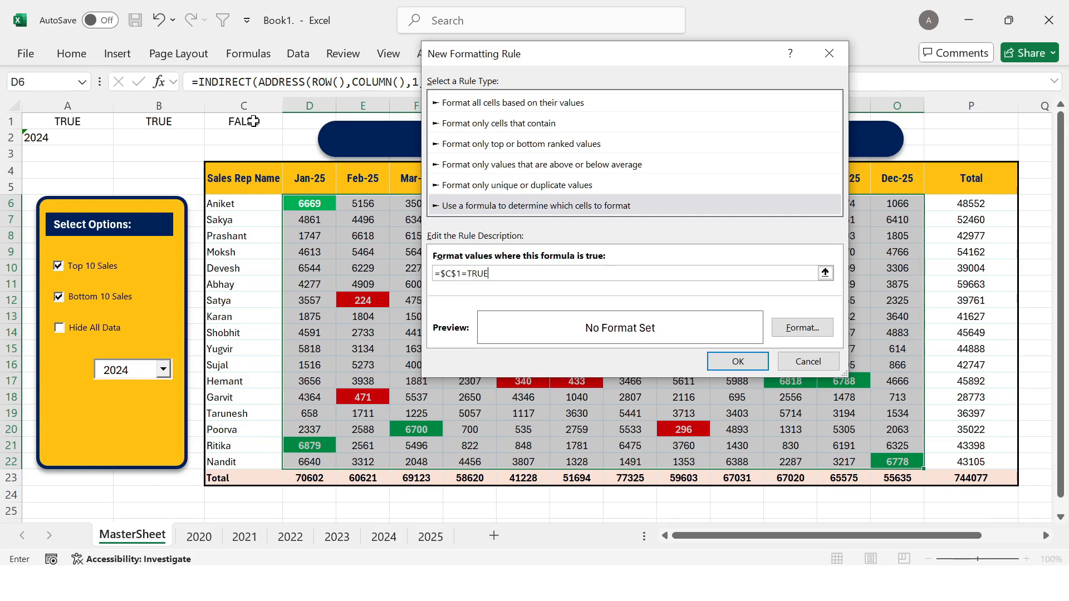
Set the new rule's font color to white and apply the rule
left_click(806, 329)
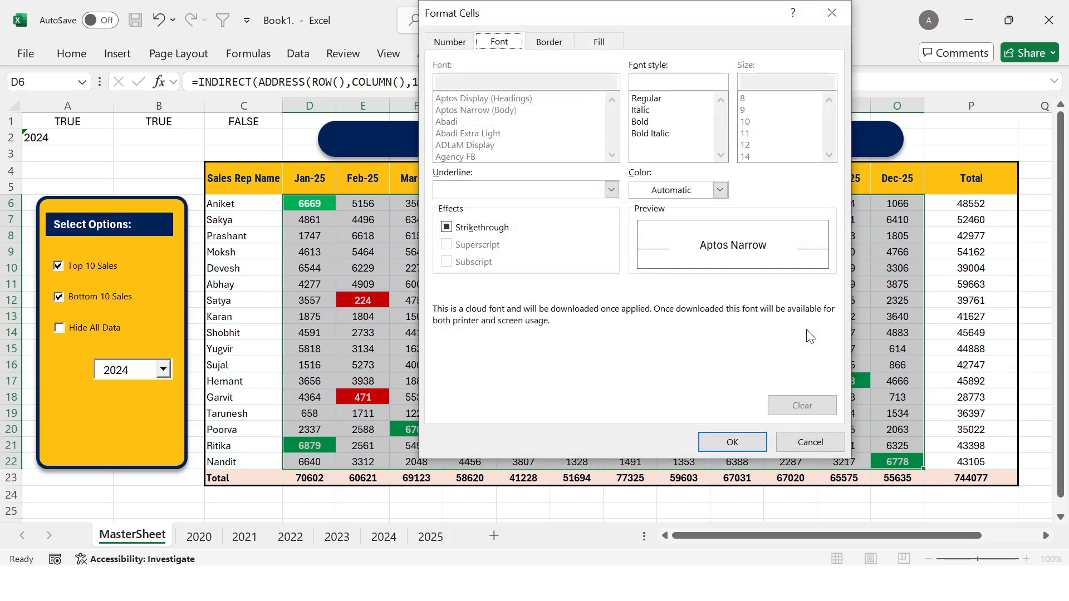
left_click(720, 190)
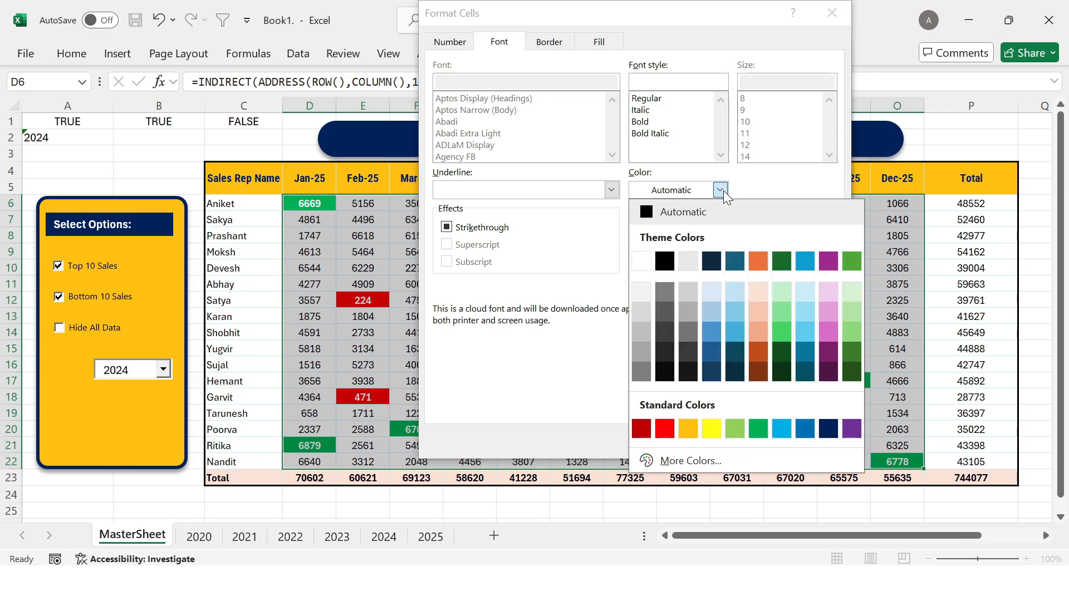
left_click(646, 262)
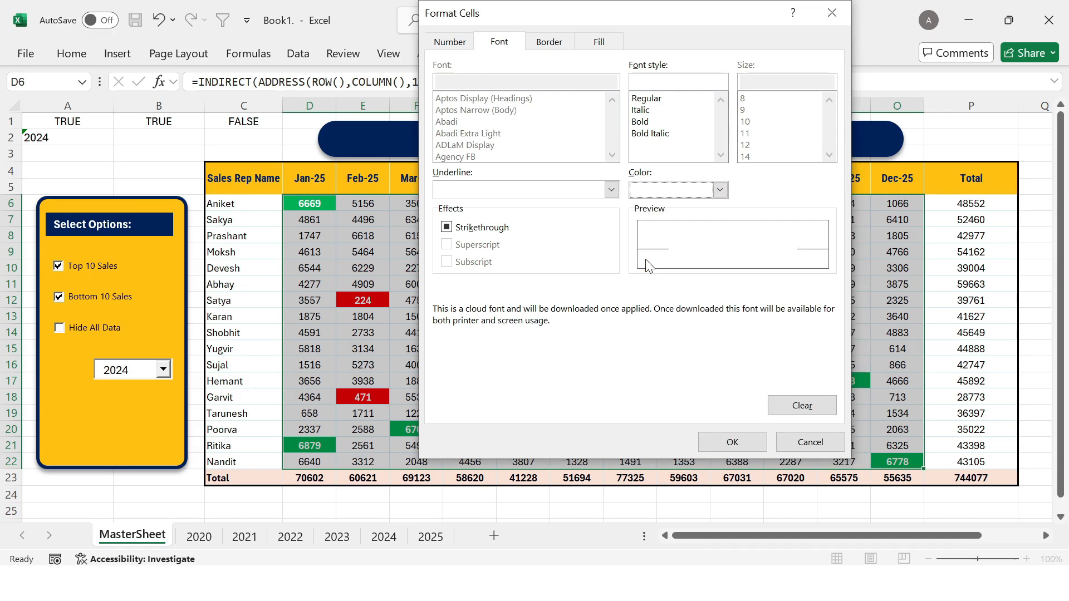
left_click(726, 443)
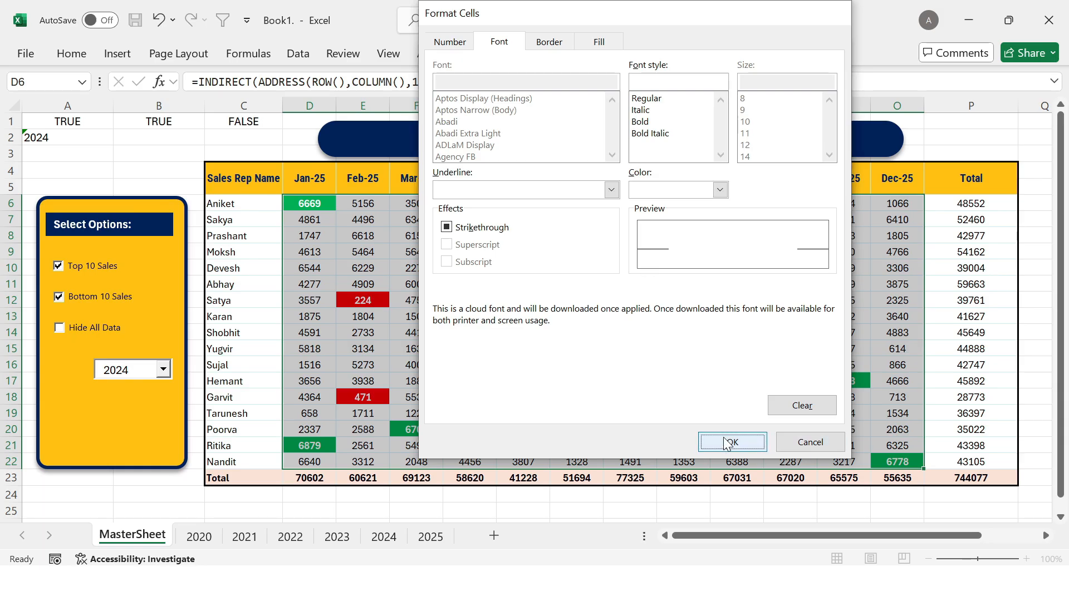
left_click(738, 362)
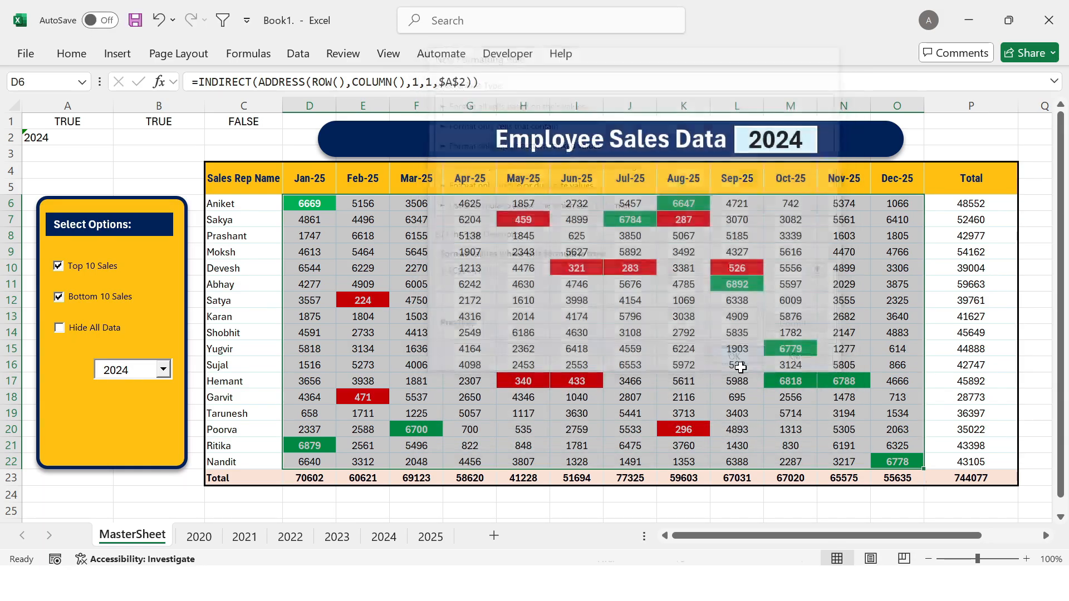
Tick the Hide All Data check box and test it by switching the year to 2022 and back to 2024
left_click(192, 171)
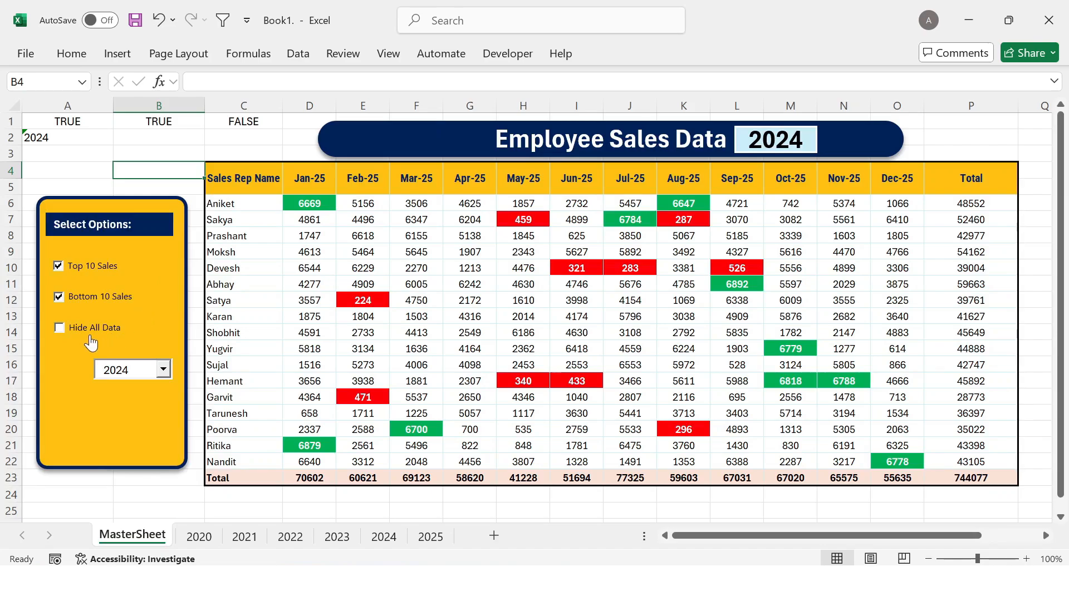
left_click(60, 334)
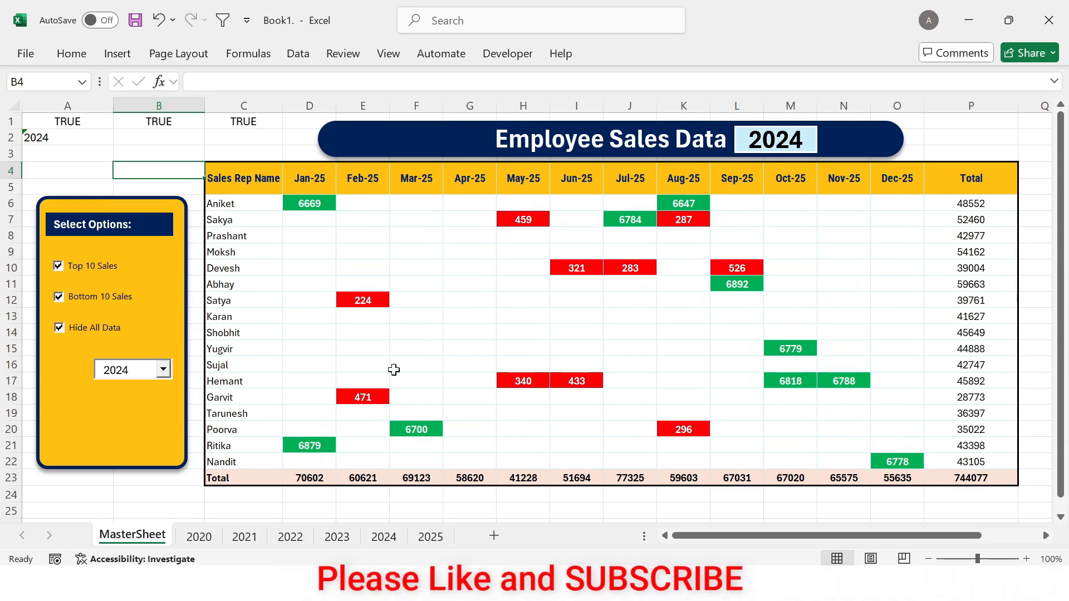
left_click(162, 370)
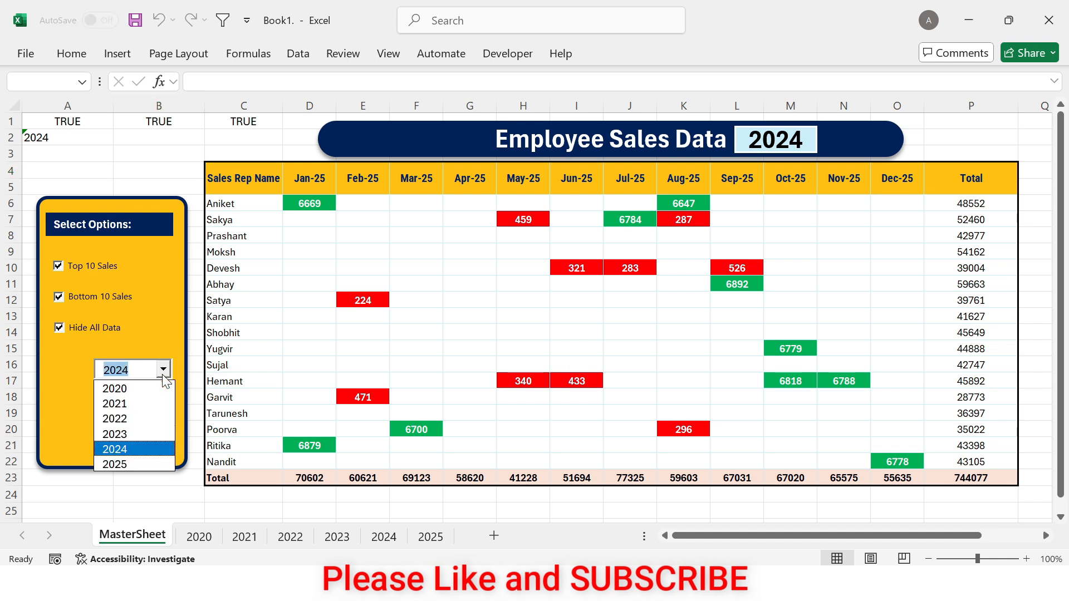
left_click(128, 418)
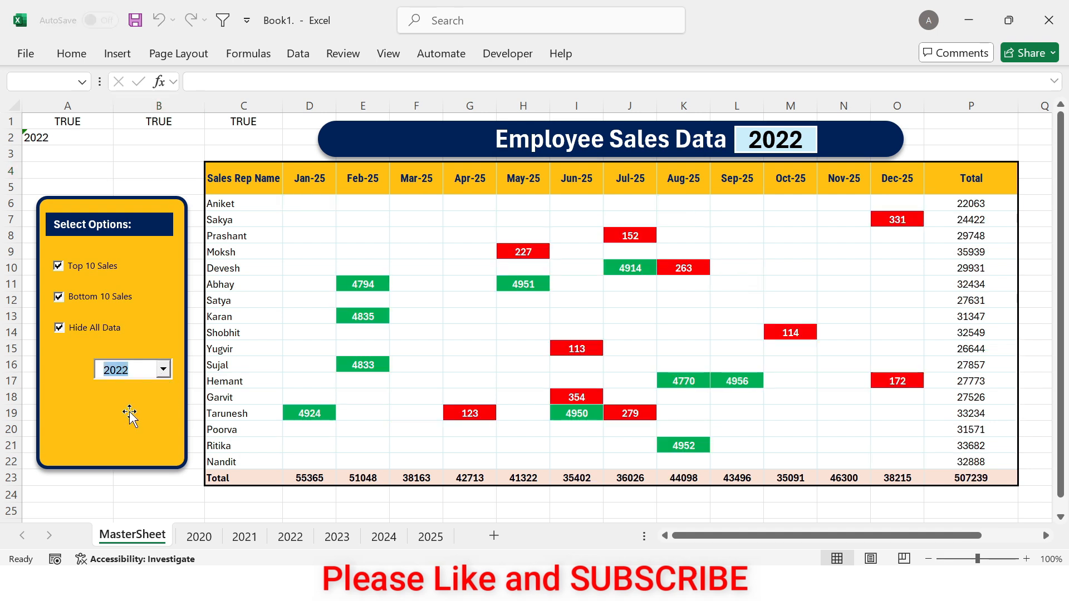
left_click(163, 369)
left_click(124, 449)
Add light blue gradient-fill data bars to the employee totals P6:P22 and untick the Hide All Data check box
left_click(951, 204)
left_click_drag(950, 204, 950, 461)
left_click(70, 53)
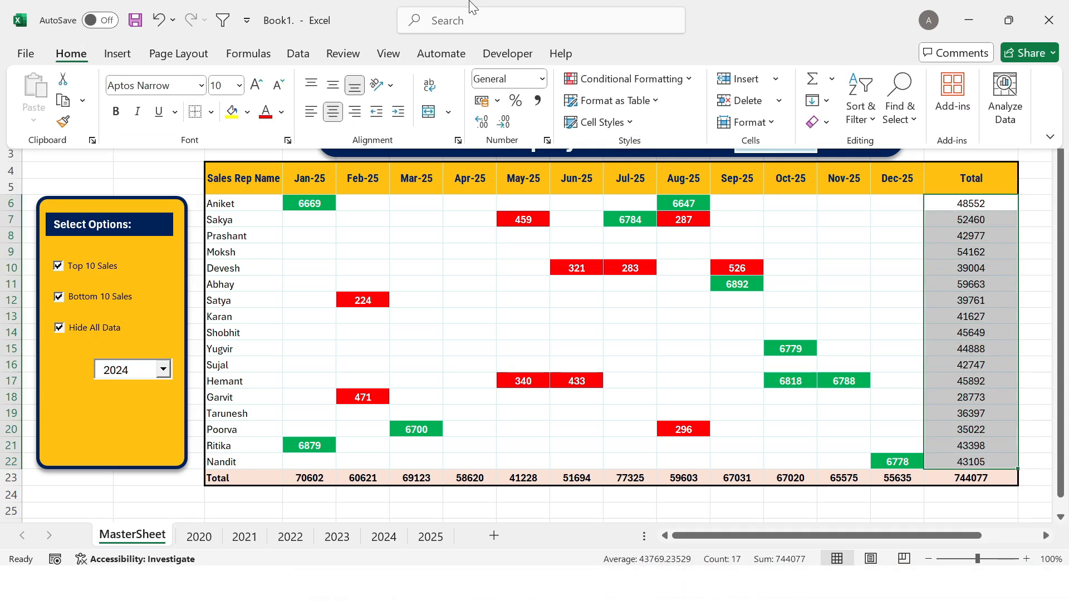
left_click(688, 83)
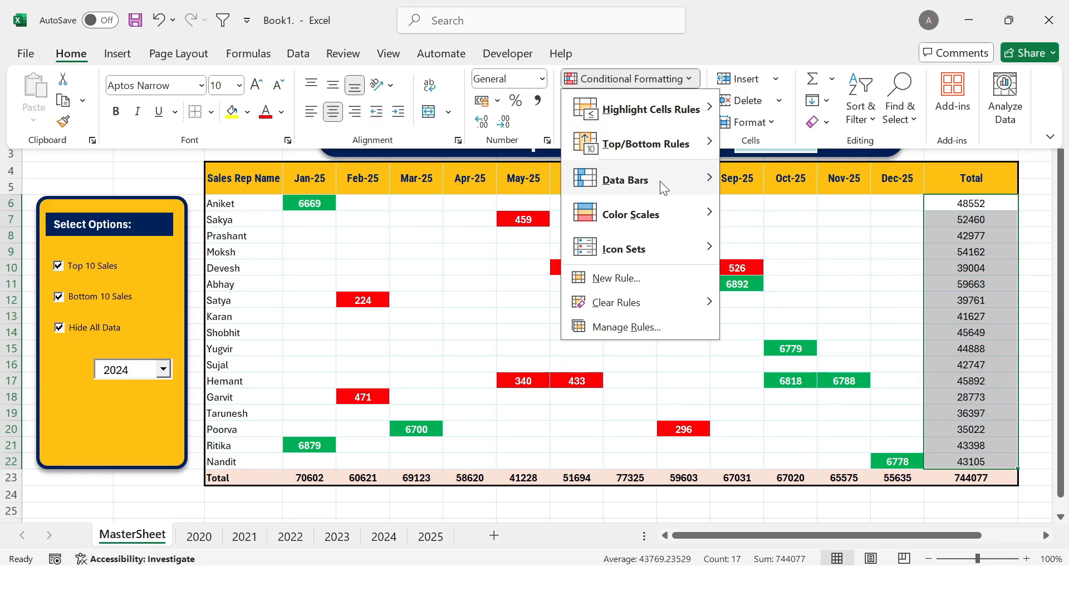
mouse_move(661, 184)
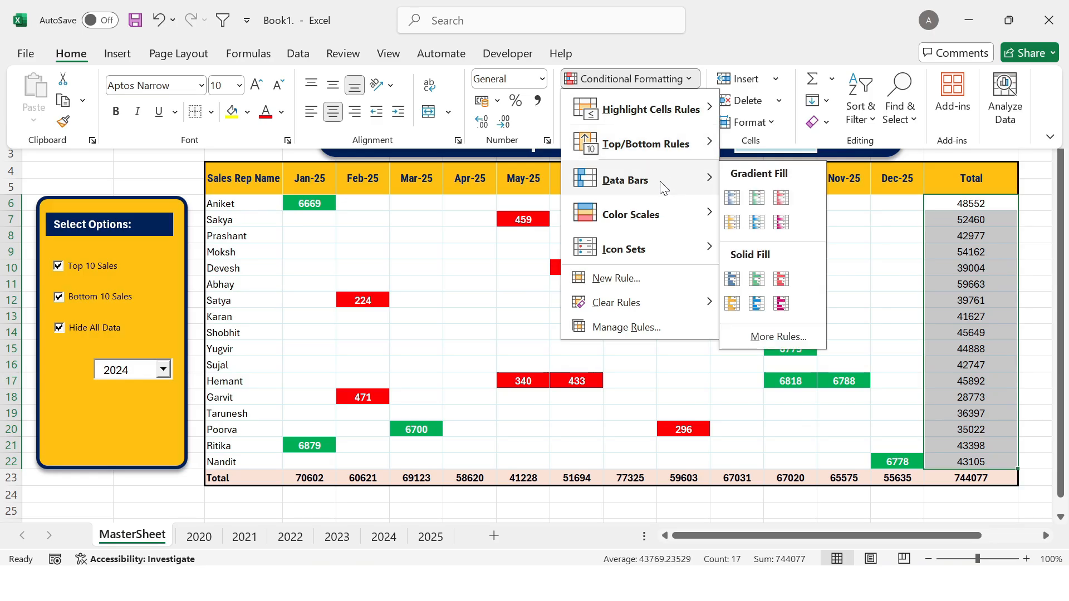
left_click(752, 222)
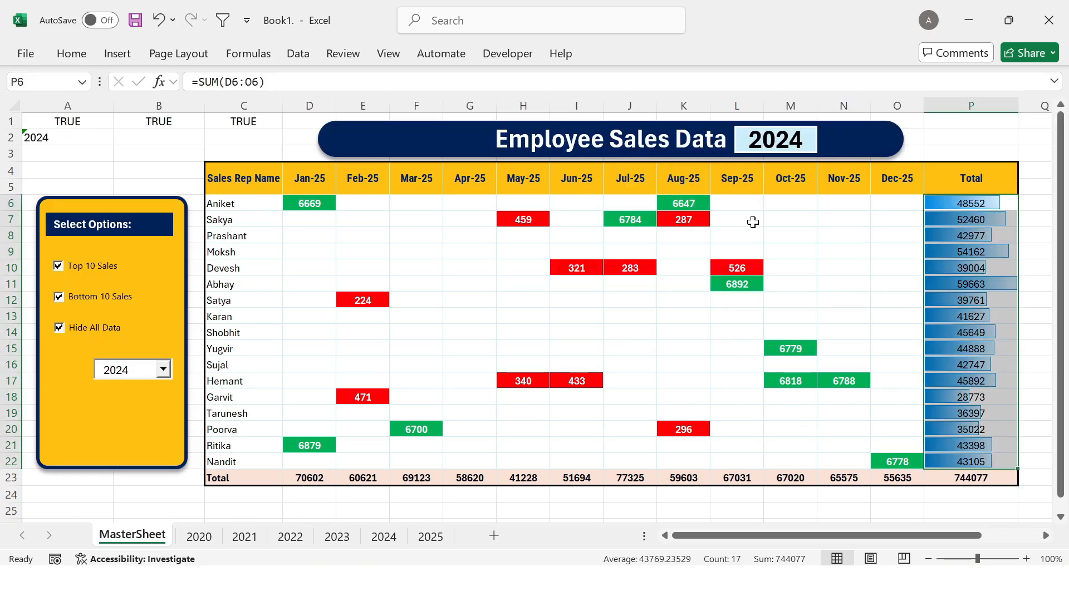
left_click(71, 339)
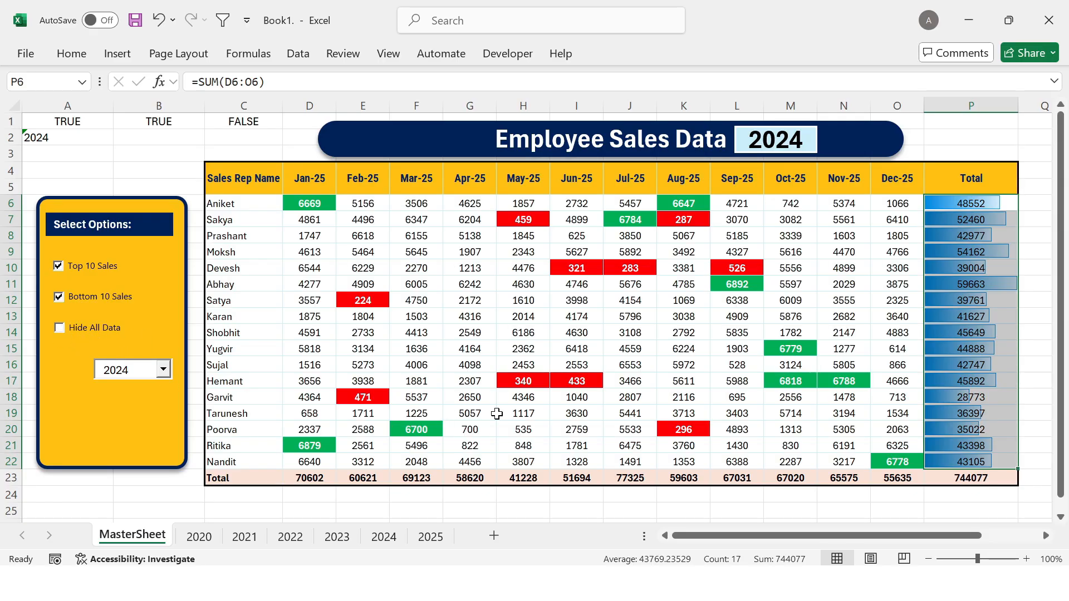
left_click(162, 154)
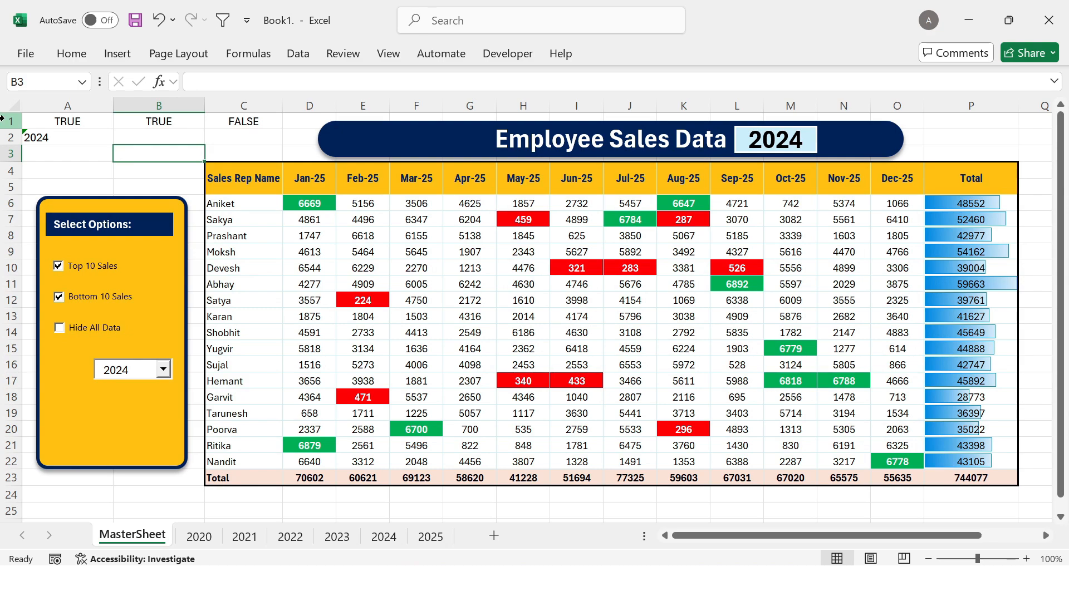
Select rows 1 to 3 from column A across past the sales table and fill them with the light gray theme color
left_click_drag(48, 122, 158, 154)
key("shift+Right")
key("shift+Right")
key("shift+Right")
key("shift+Right")
key("shift+Right")
key("shift+Right")
key("shift+Right")
key("shift+Right")
key("shift+Right")
key("shift+Right")
key("shift+Right")
key("shift+Right")
key("shift+Right")
key("shift+Right")
key("shift+Right")
key("shift+Right")
key("shift+Right")
key("shift+Right")
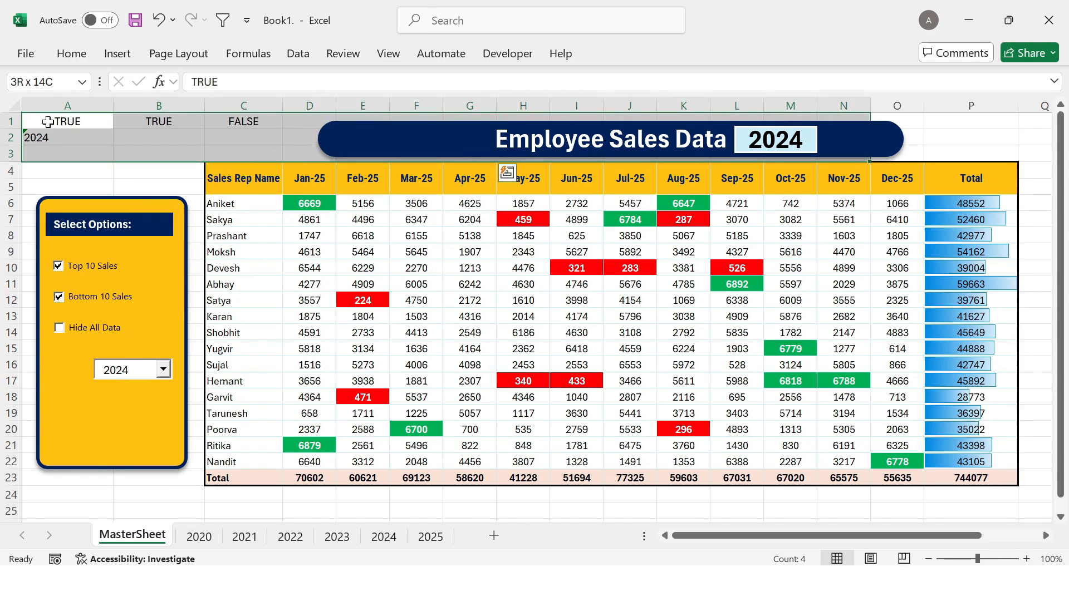
left_click(66, 53)
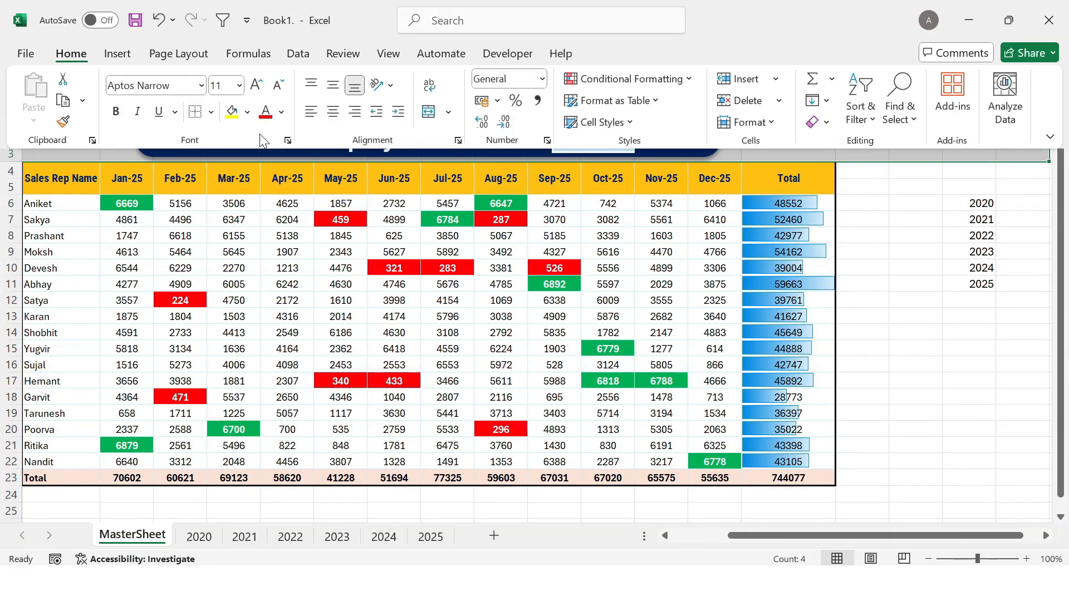
left_click(248, 115)
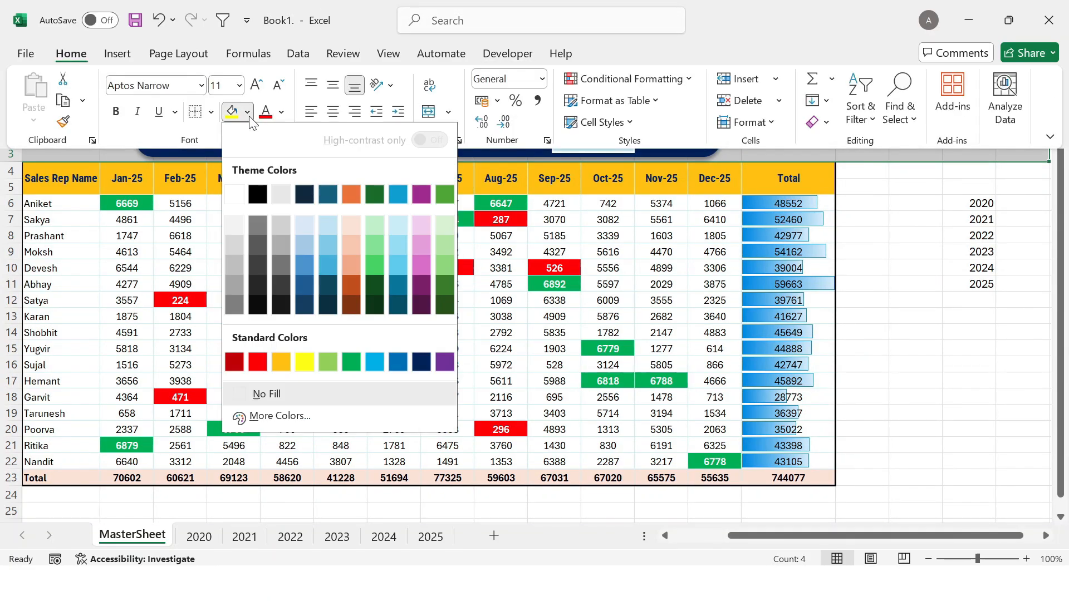
left_click(283, 193)
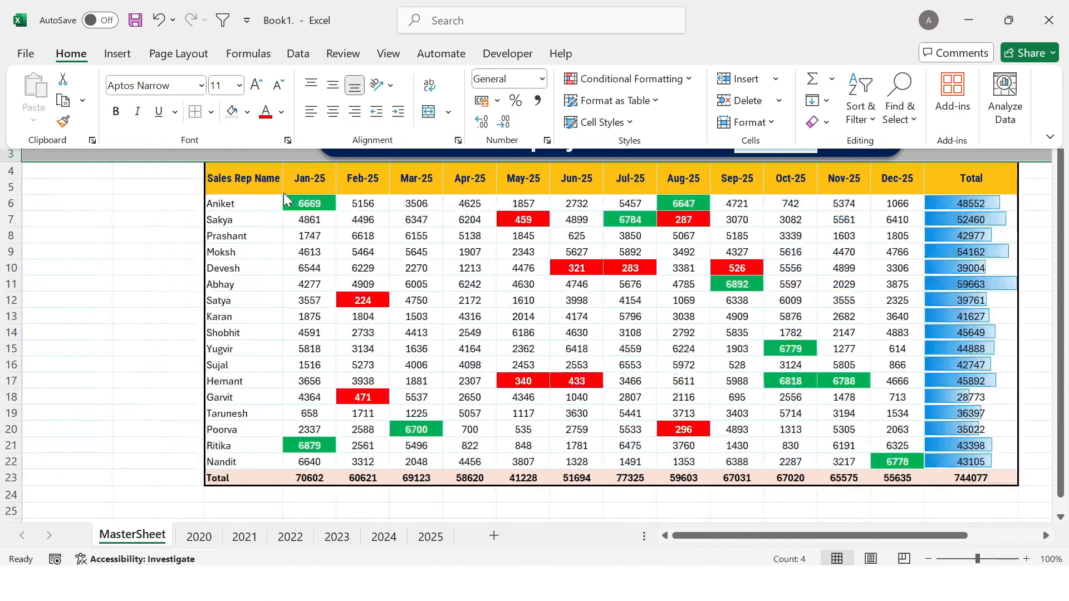
Set the font color of the selected cells in rows 1 to 3 to the matching light gray
left_click(281, 112)
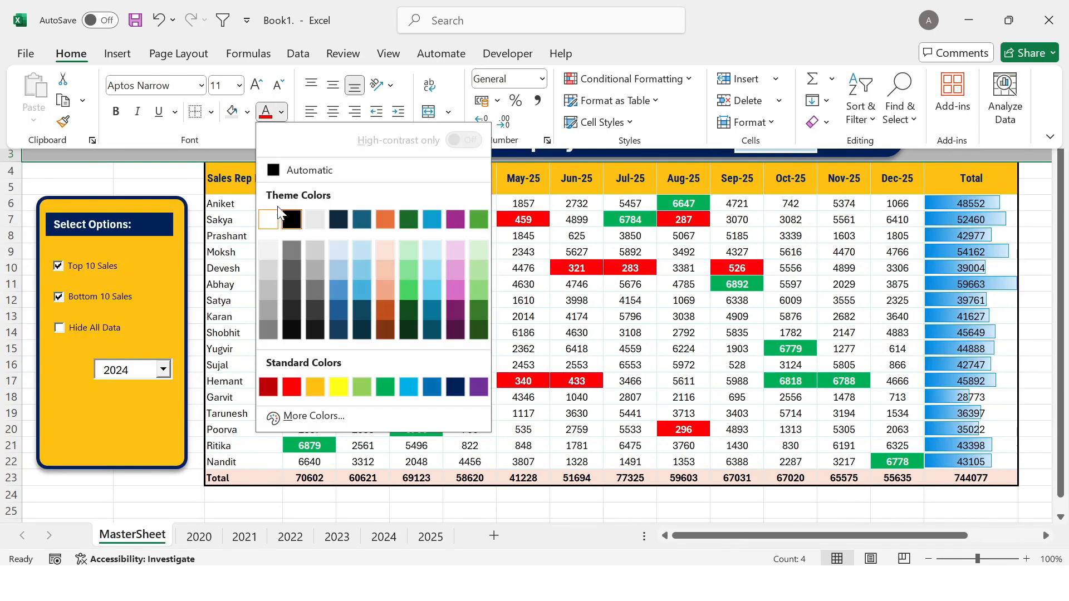
left_click(316, 221)
key("ctrl+F1")
Fill columns A and B from row 4 down to the end of the sheet with the same light gray
left_click(155, 176)
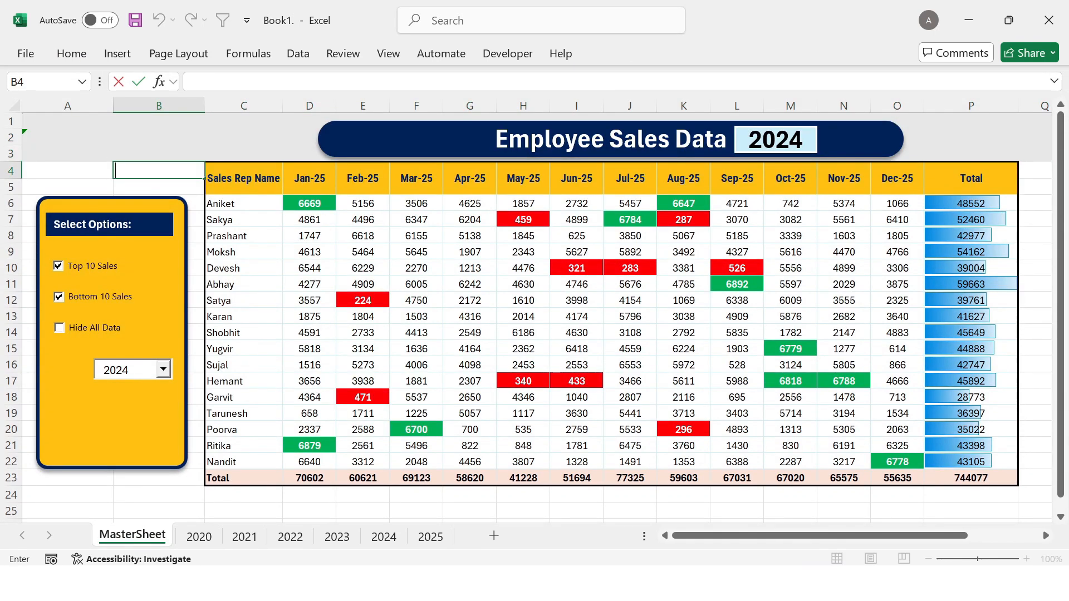
left_click(50, 173, "shift")
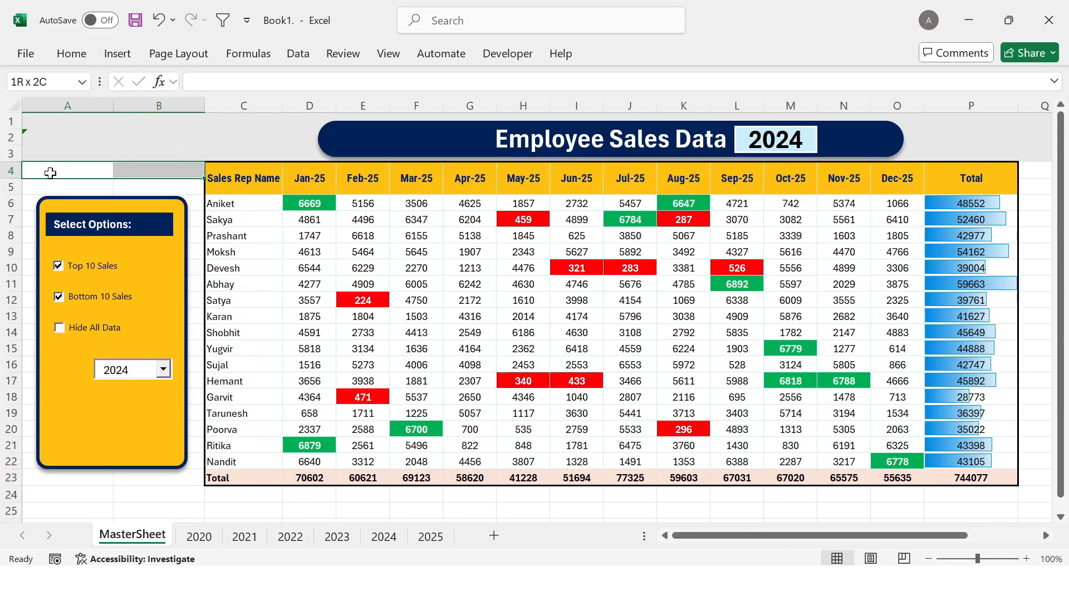
key("ctrl+shift+Down")
left_click(71, 53)
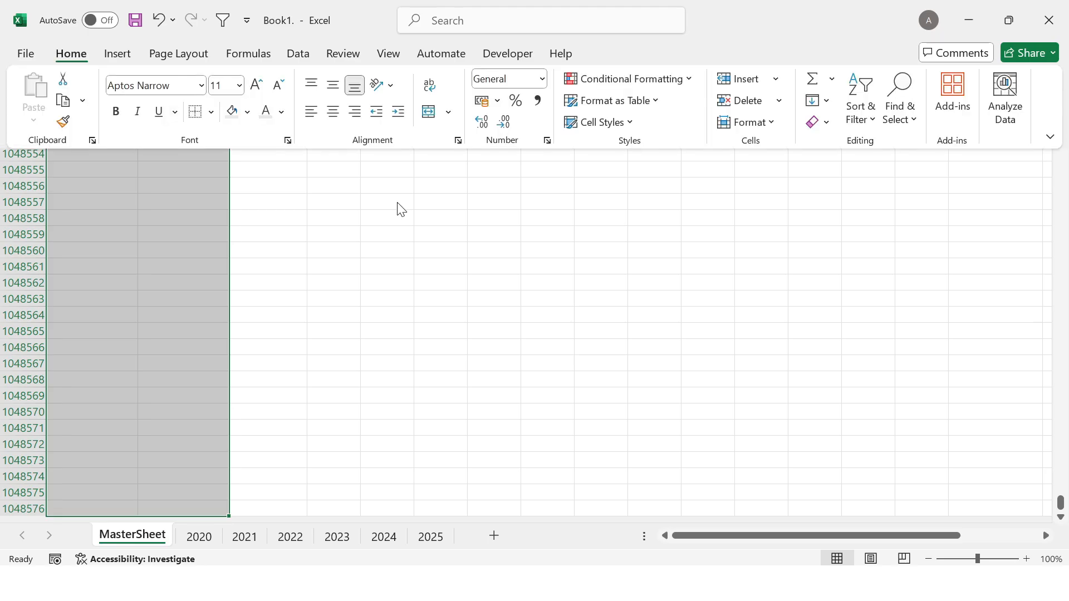
left_click(233, 115)
key("ctrl+BackSpace")
left_click(145, 494)
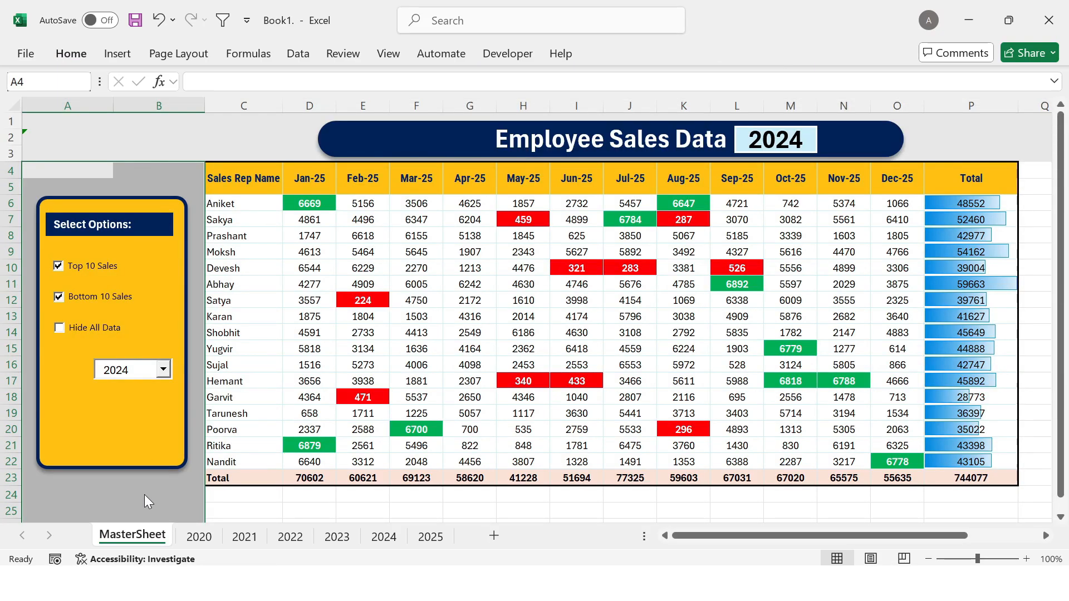
Fill every row from row 24 to the end of the sheet with the light gray, then return to row 1
left_click(23, 494)
key("ctrl+shift+Down")
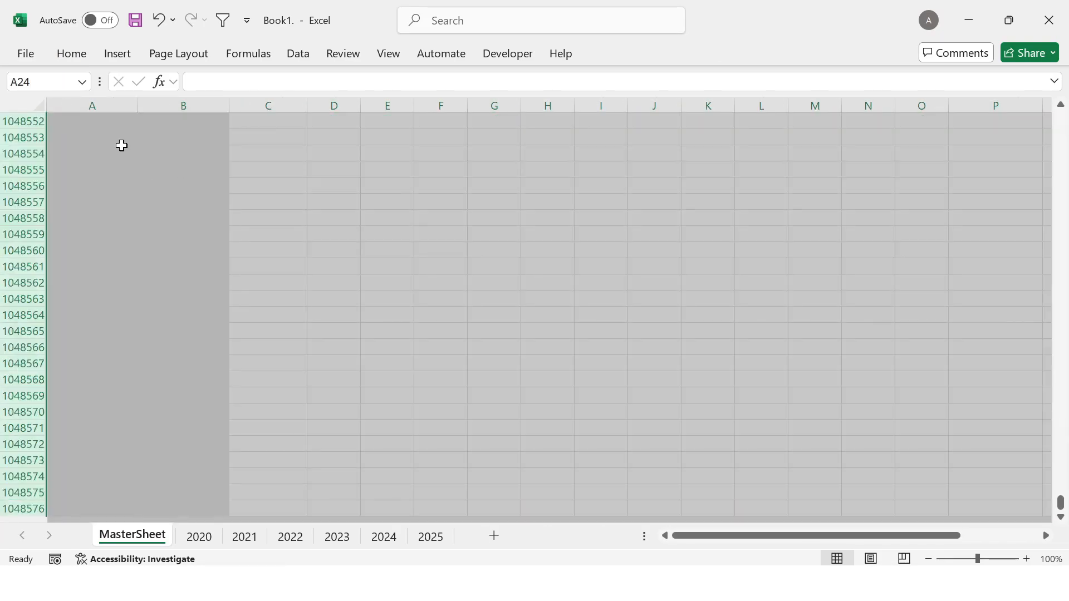
left_click(71, 54)
left_click(233, 113)
key("ctrl+BackSpace")
left_click(350, 367)
key("ctrl+Up")
key("ctrl+Up")
key("ctrl+Up")
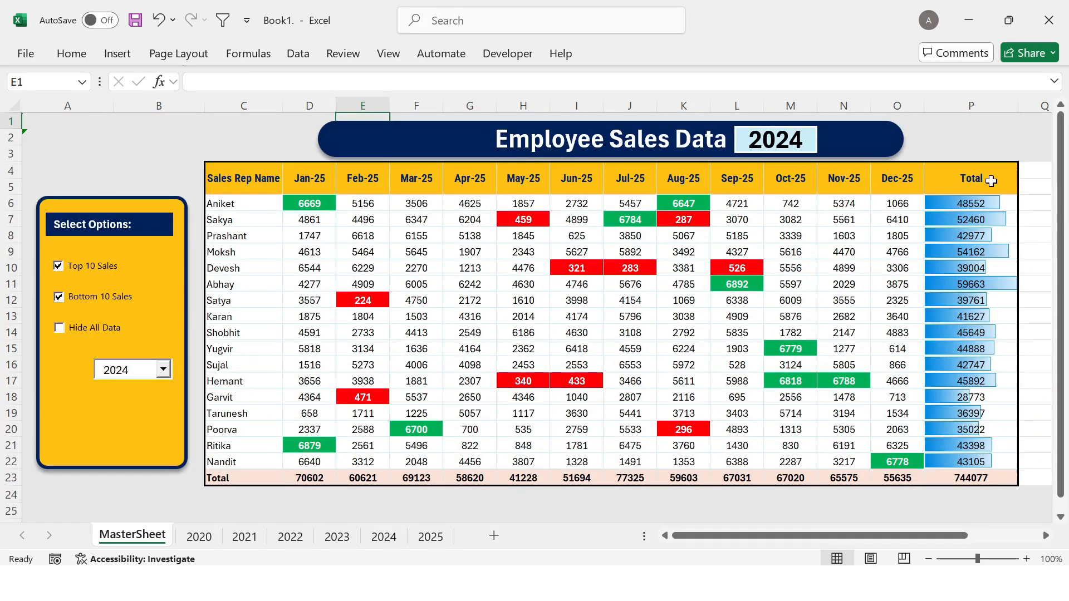
Fill all columns from Q to the last sheet column with the light gray and return to column A
left_click(984, 134)
key("Right")
key("Right")
key("Right")
key("Right")
key("Right")
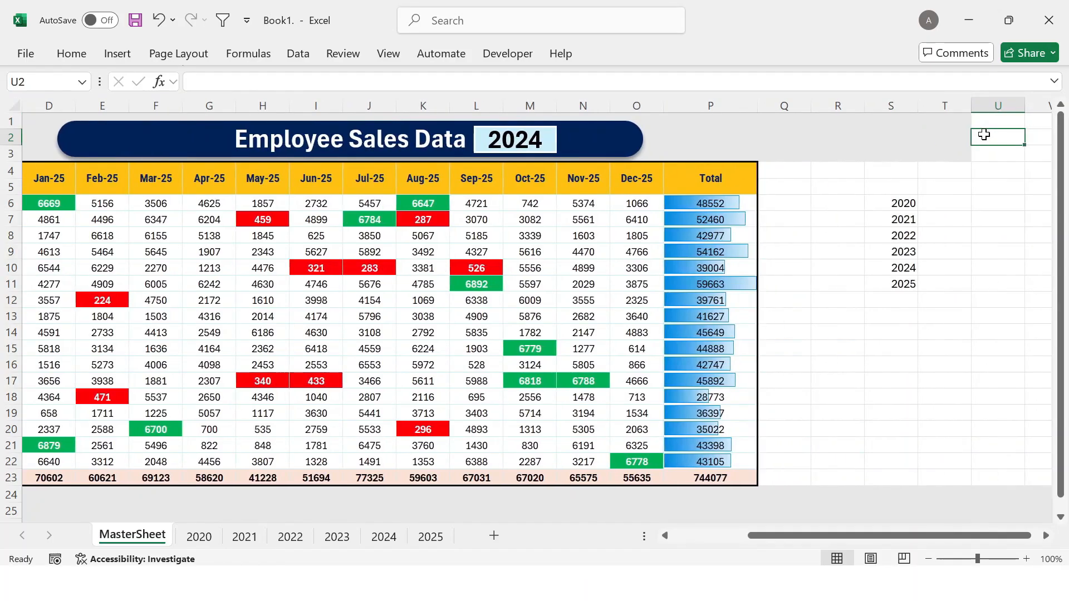
mouse_move(793, 105)
left_mouse_down()
mouse_move(835, 105)
mouse_move(793, 99)
left_mouse_up()
key("ctrl+shift+Right")
left_click(71, 53)
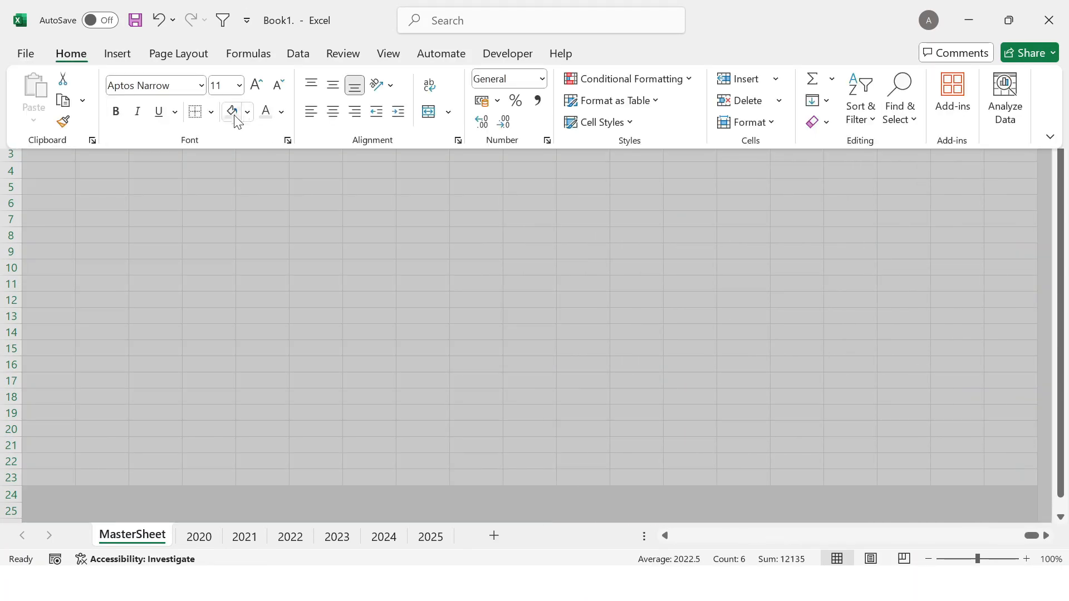
left_click(234, 112)
key("ctrl+BackSpace")
left_click(624, 316)
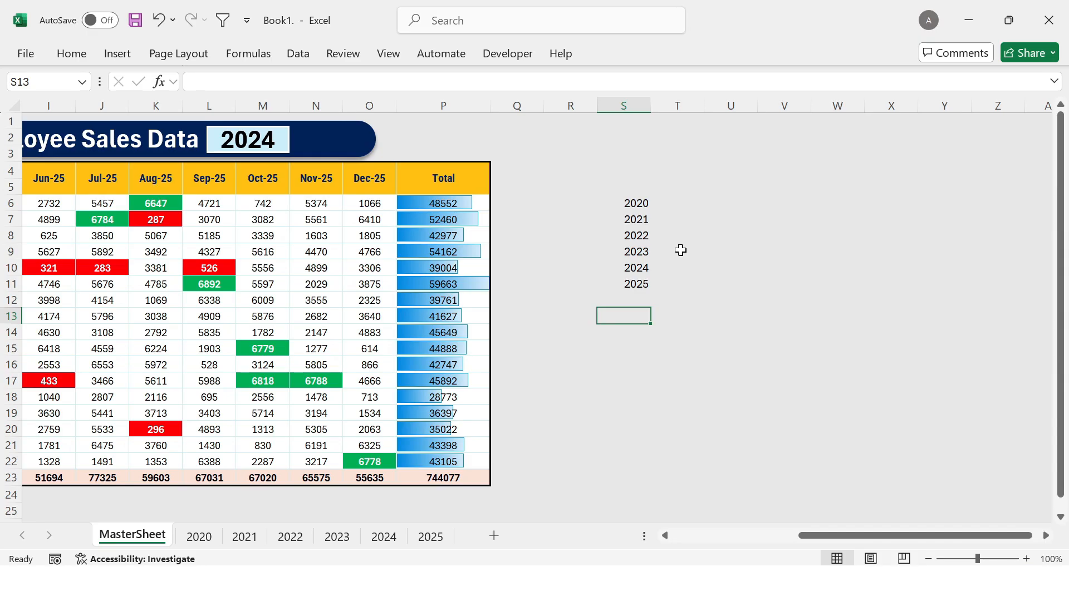
key("ctrl+Left")
key("ctrl+Left")
key("ctrl+Left")
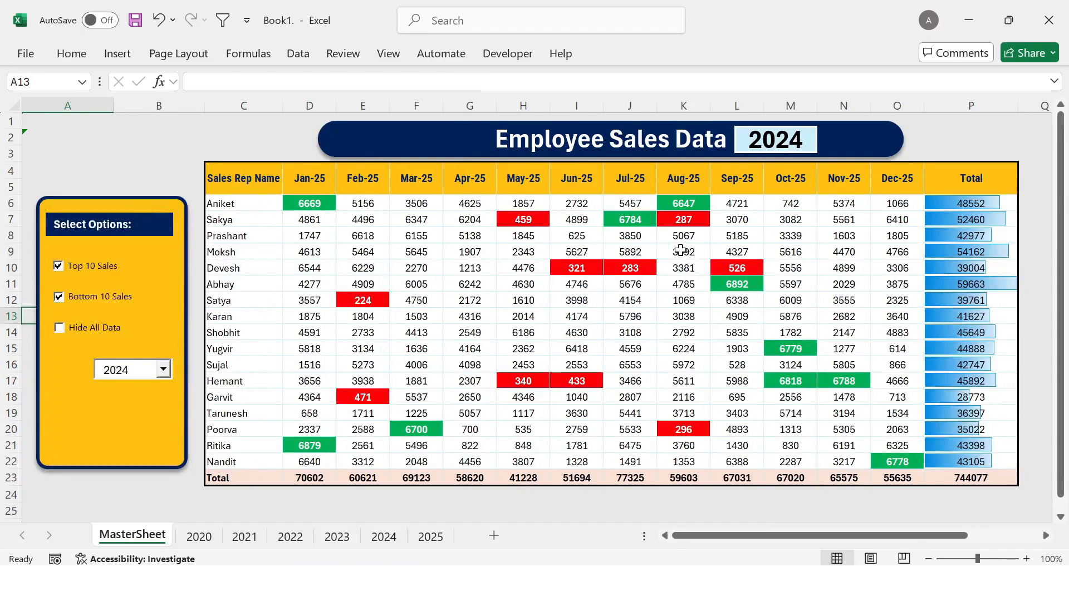
Test the Hide All Data check box by ticking it and unticking it again
left_click(185, 142)
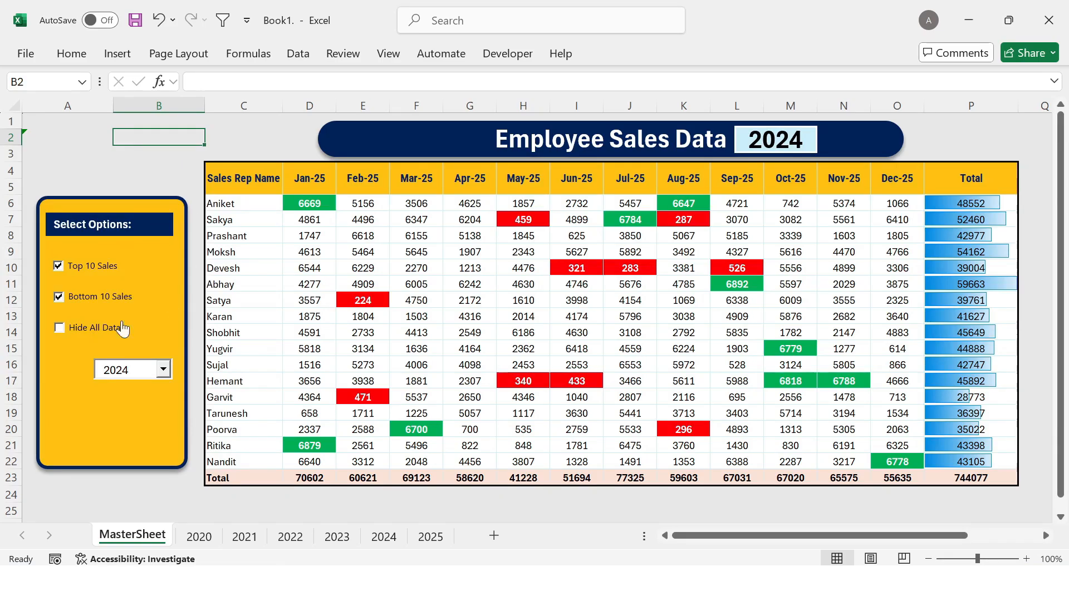
left_click(58, 328)
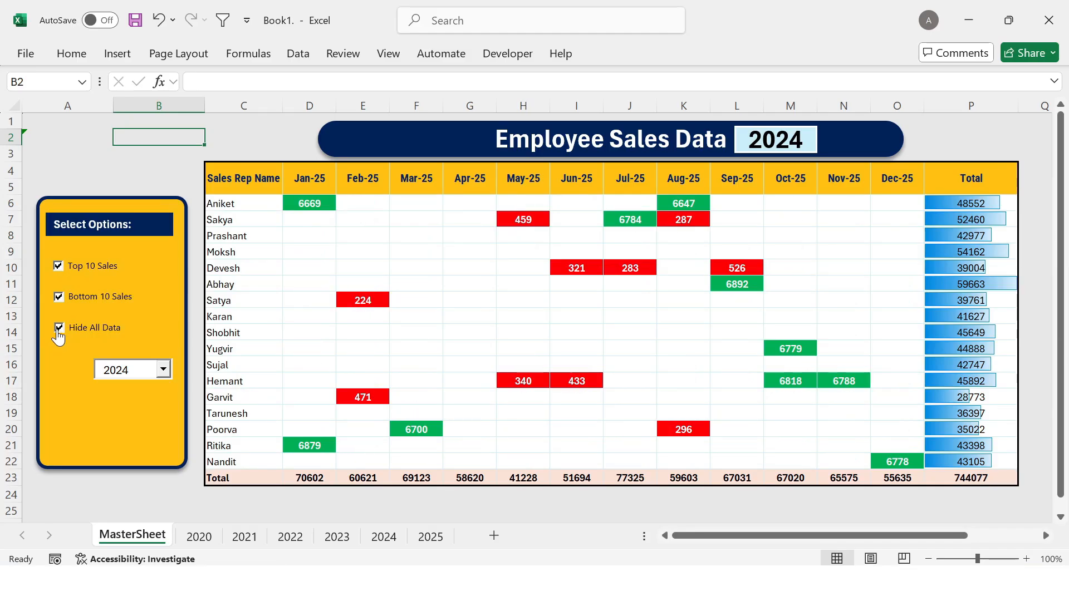
left_click(59, 330)
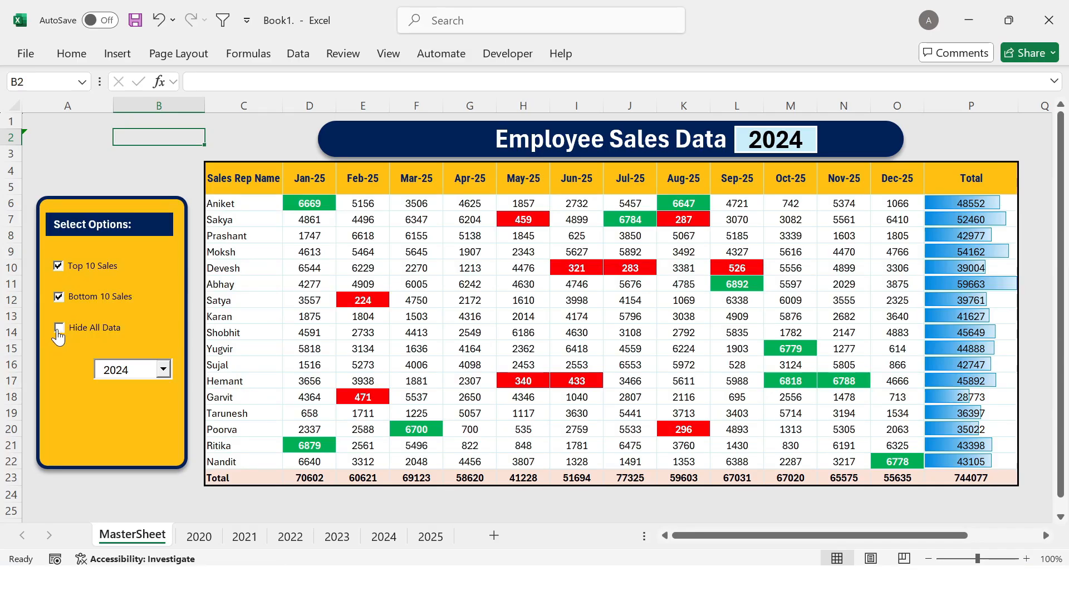